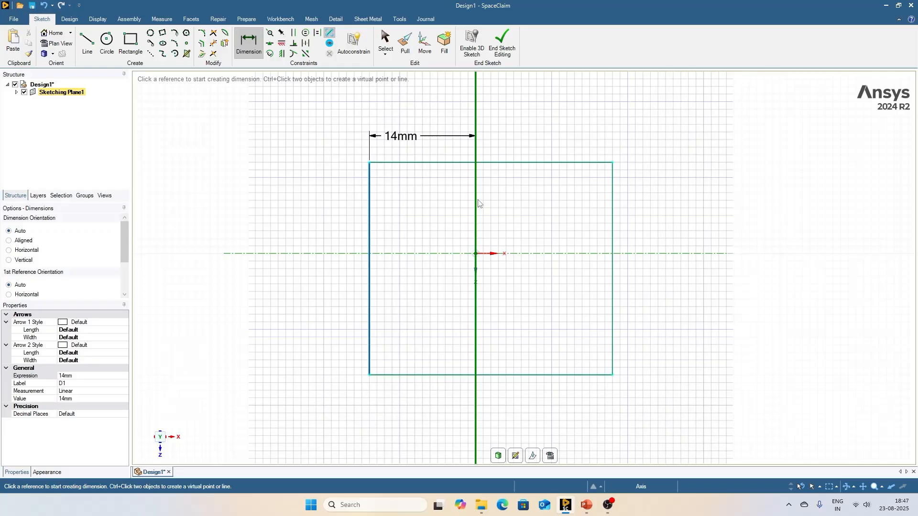
- Dimension the rectangle's right edge from the vertical axis, placing the dimension above the rectangle
{"action": "left_click", "coordinate": [475, 261]}
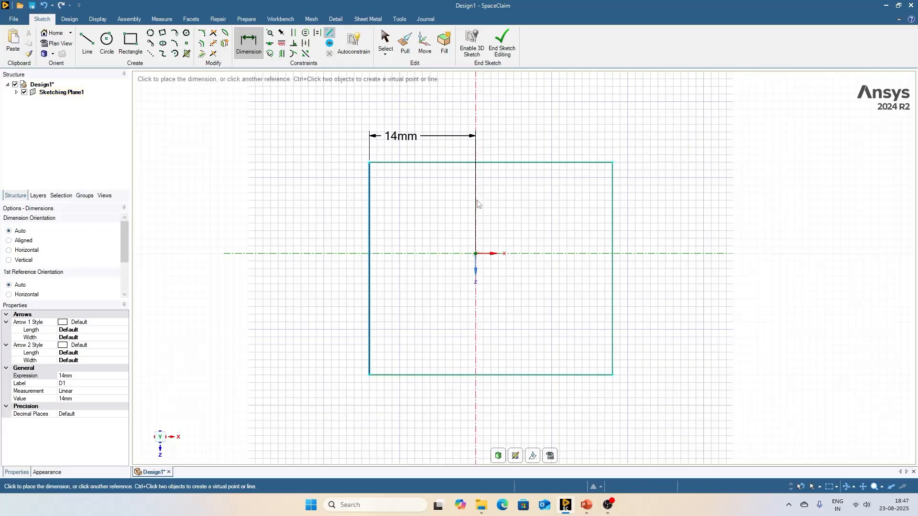
{"action": "left_click", "coordinate": [613, 206]}
{"action": "left_click", "coordinate": [577, 126]}
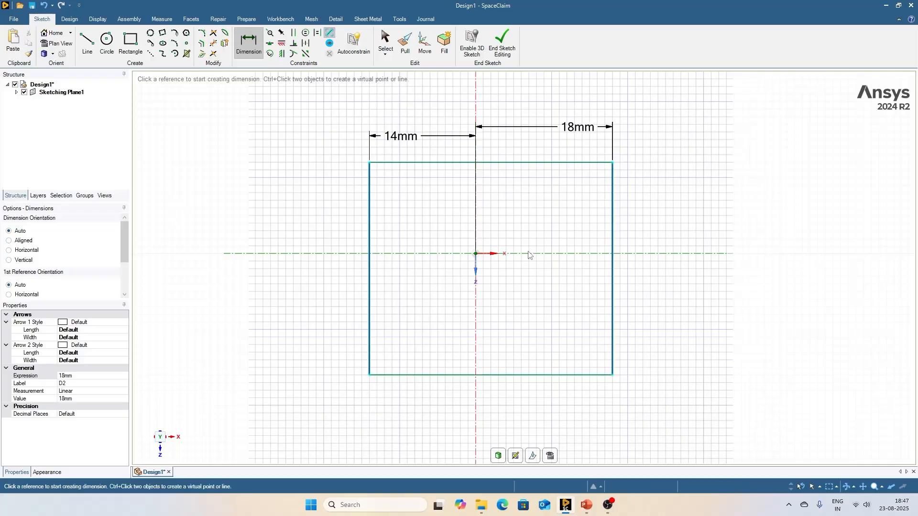
- Dimension the rectangle's bottom and top edges from the horizontal axis, placing both dimensions left of the rectangle
{"action": "left_click", "coordinate": [446, 254]}
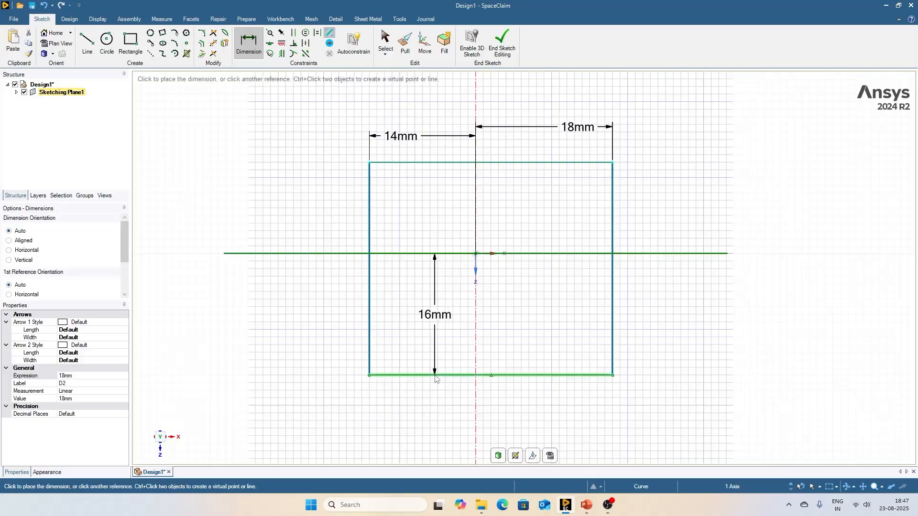
{"action": "left_click", "coordinate": [430, 374]}
{"action": "left_click", "coordinate": [340, 325]}
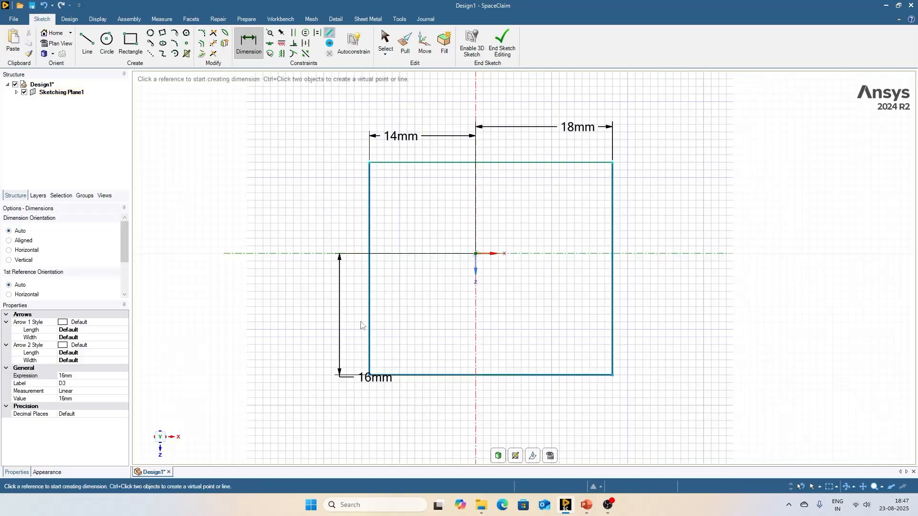
{"action": "left_click", "coordinate": [419, 253]}
{"action": "left_click", "coordinate": [416, 163]}
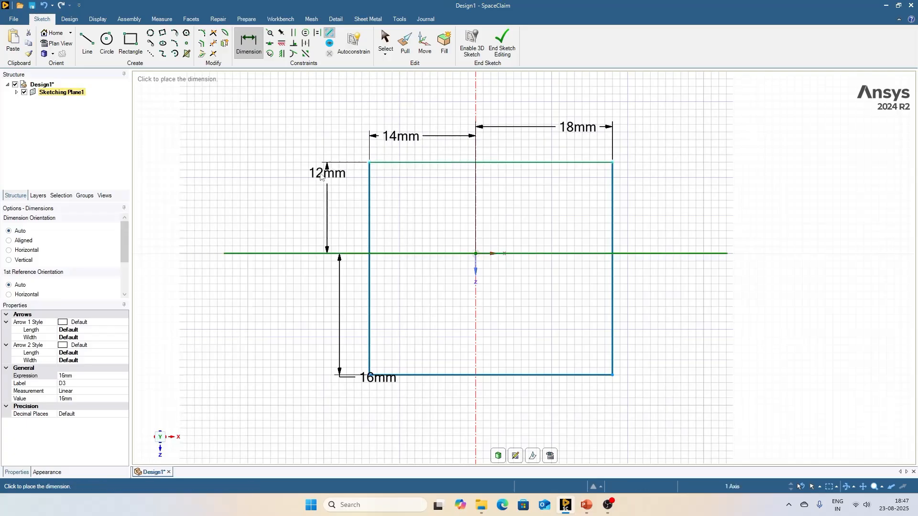
{"action": "left_click", "coordinate": [331, 201]}
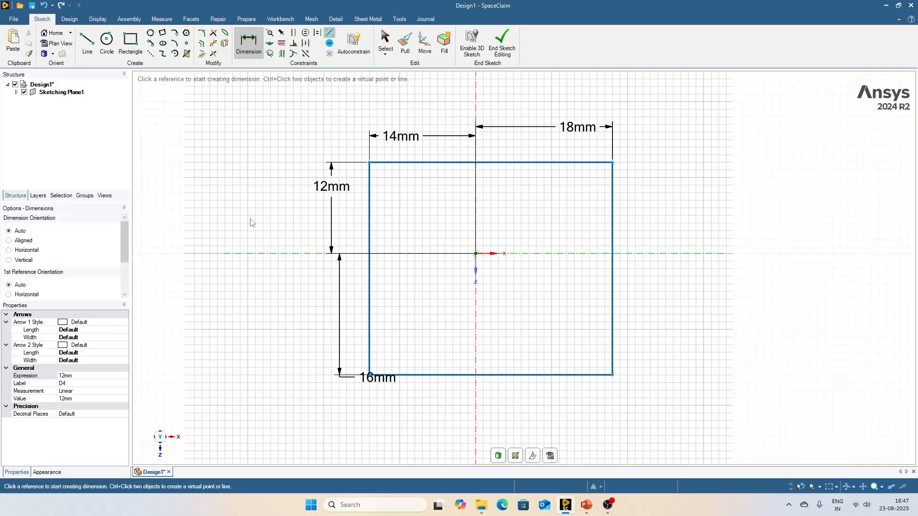
- Set the distances from the vertical axis to the rectangle's left and right edges to 39 mm each
{"action": "left_click", "coordinate": [402, 141]}
{"action": "type", "text": "39"}
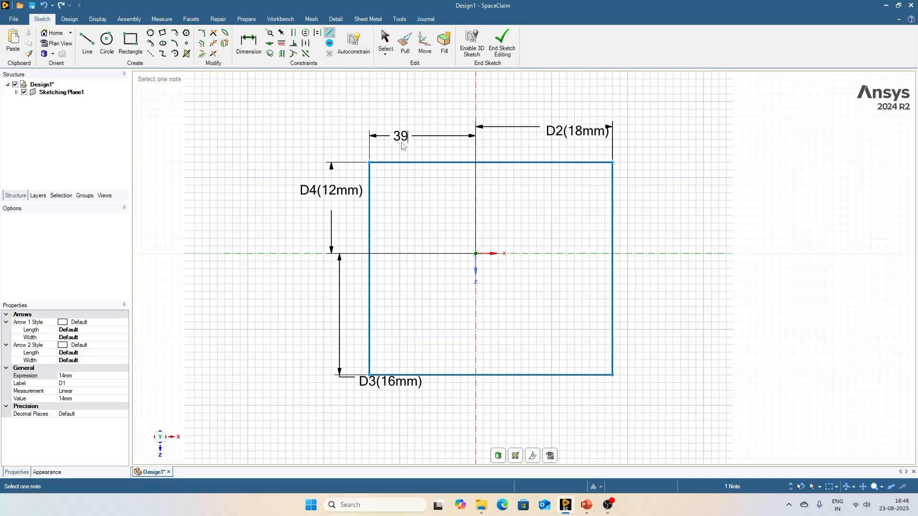
{"action": "key", "text": "Return"}
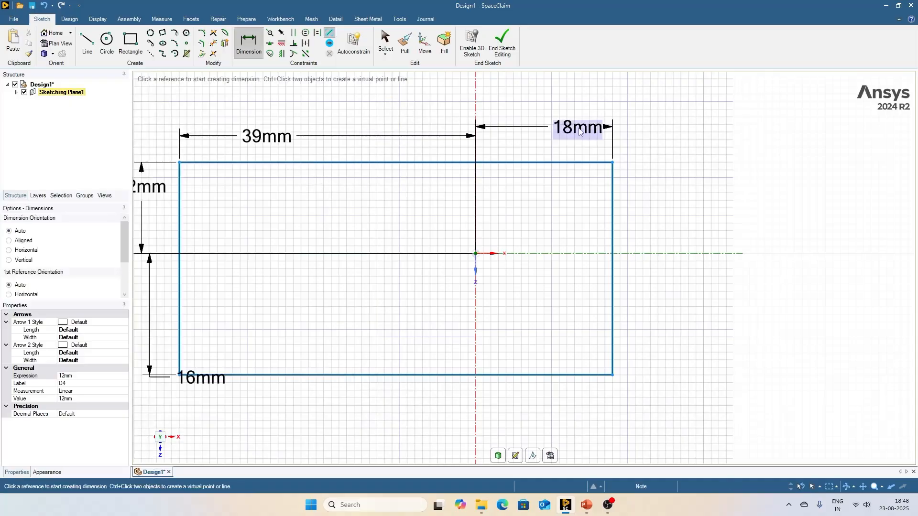
{"action": "left_click", "coordinate": [579, 131]}
{"action": "type", "text": "39"}
{"action": "key", "text": "Return"}
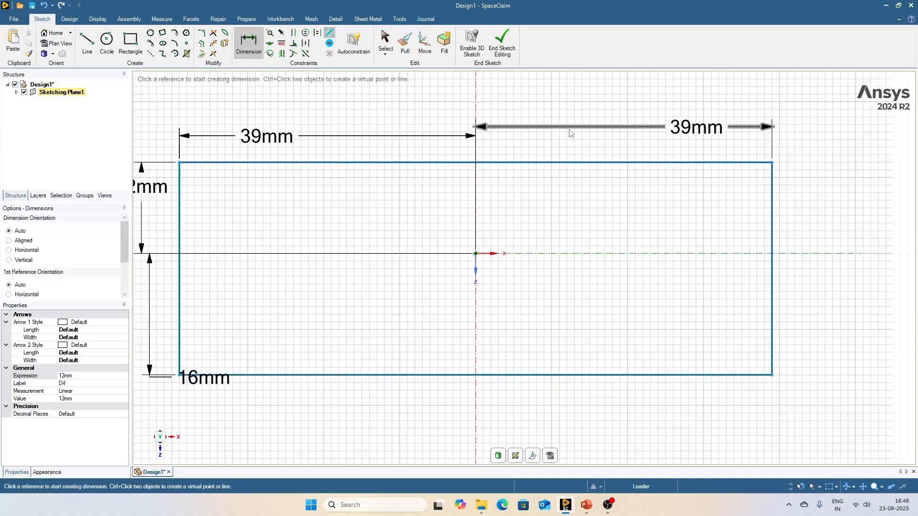
- Set the distances from the horizontal axis to the rectangle's top and bottom edges to 39 mm each
{"action": "scroll", "coordinate": [569, 133], "scroll_direction": "down", "scroll_amount": 2}
{"action": "left_click", "coordinate": [282, 175]}
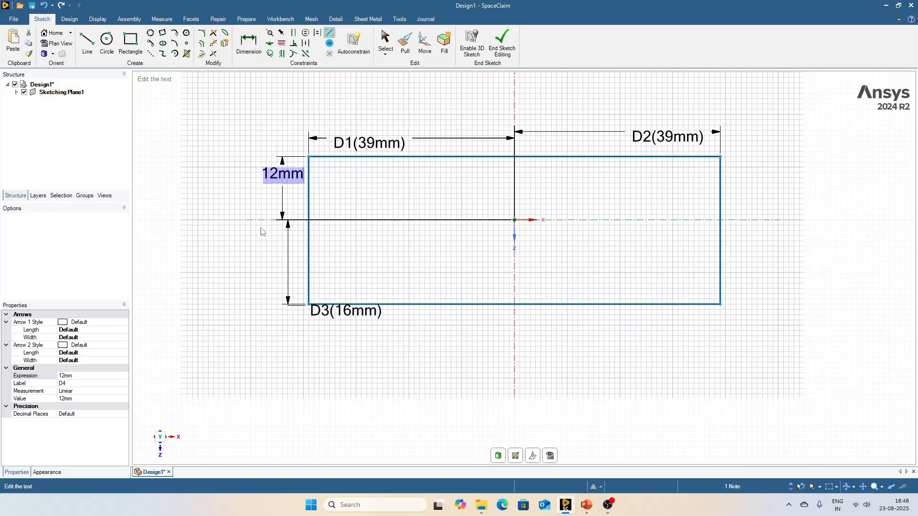
{"action": "type", "text": "39"}
{"action": "key", "text": "Return"}
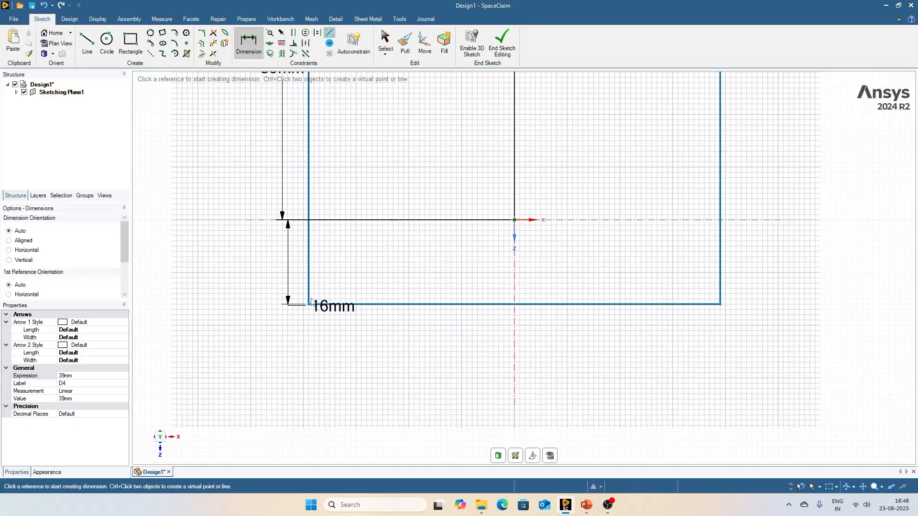
{"action": "left_click", "coordinate": [311, 302]}
{"action": "type", "text": "39"}
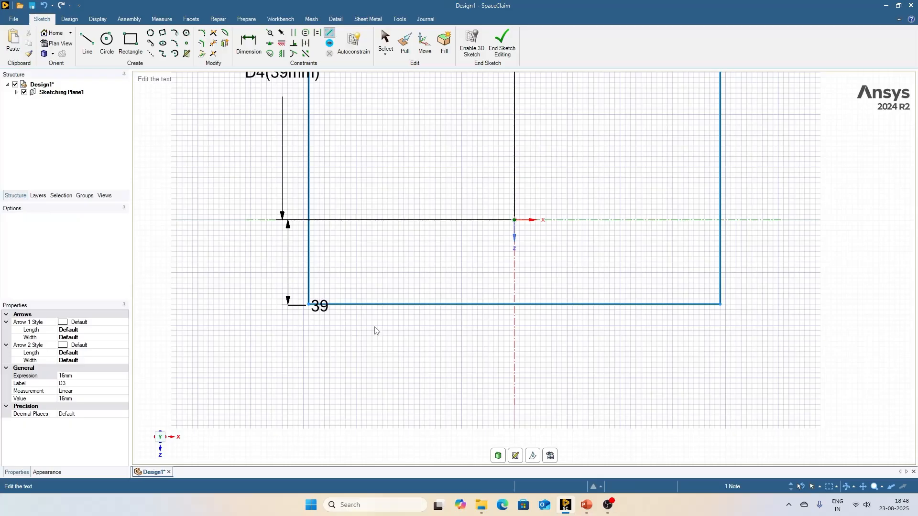
{"action": "key", "text": "Return"}
{"action": "scroll", "coordinate": [440, 340], "scroll_direction": "down", "scroll_amount": 2}
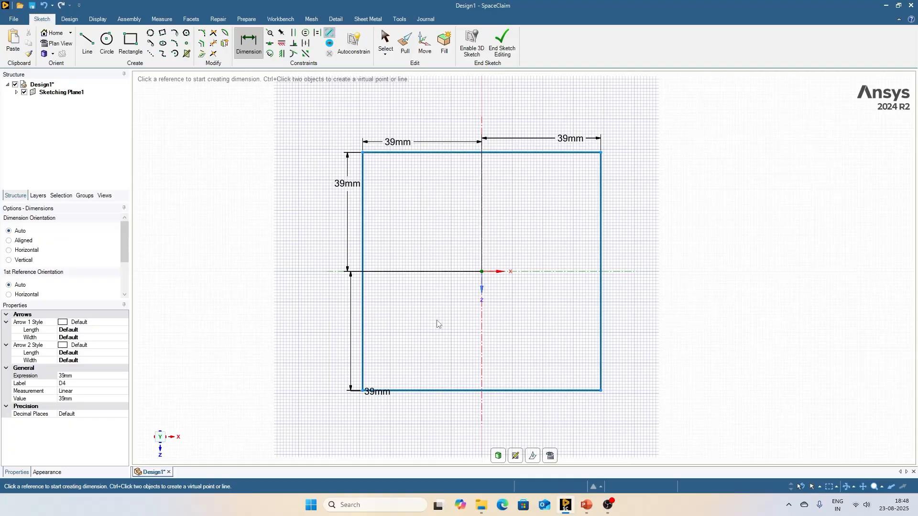
- Draw a construction line along the horizontal axis, extending past both the left and right edges of the square
{"action": "left_click", "coordinate": [151, 54]}
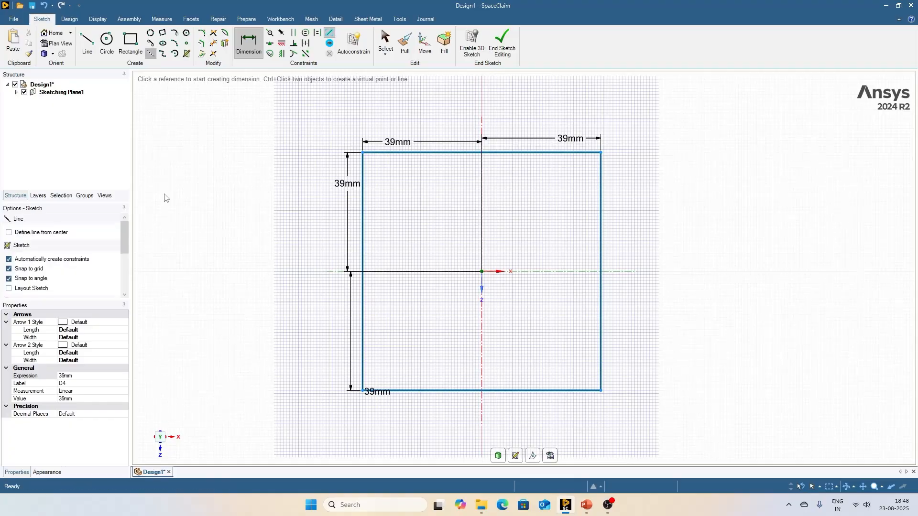
{"action": "left_click", "coordinate": [311, 272]}
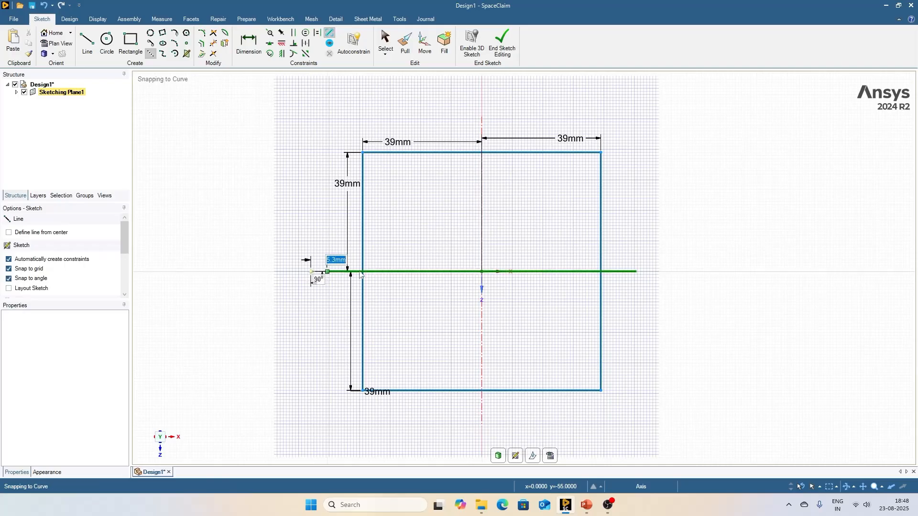
{"action": "left_click", "coordinate": [646, 272]}
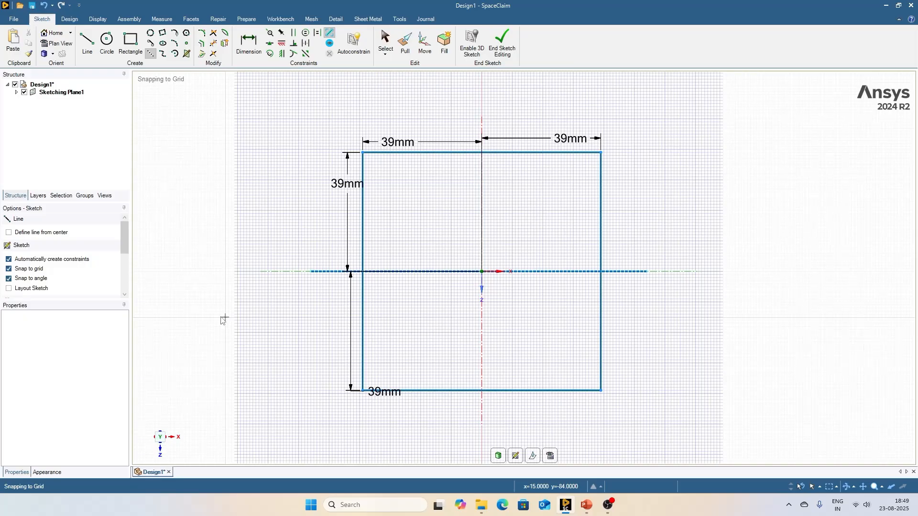
- Draw an 18 mm diameter circle centred on the construction line, about 13 mm inside the square's left edge
{"action": "left_click", "coordinate": [107, 42]}
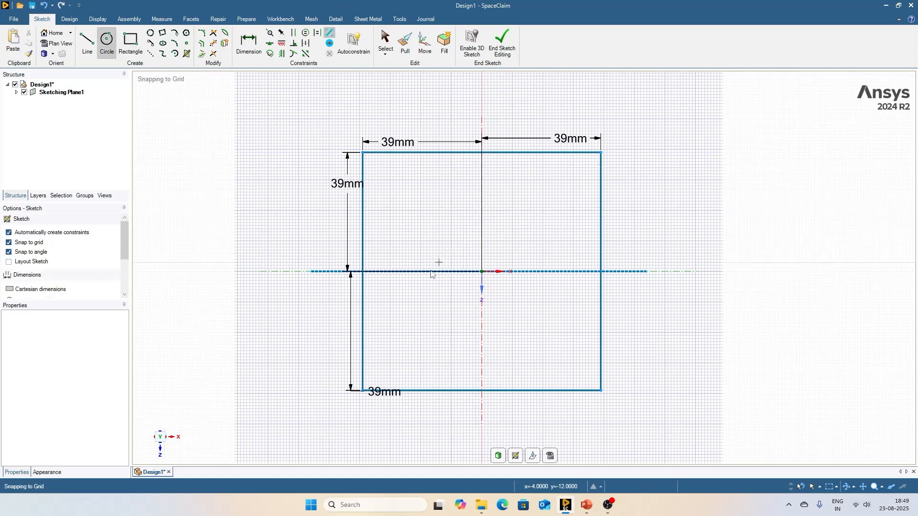
{"action": "left_click", "coordinate": [402, 272]}
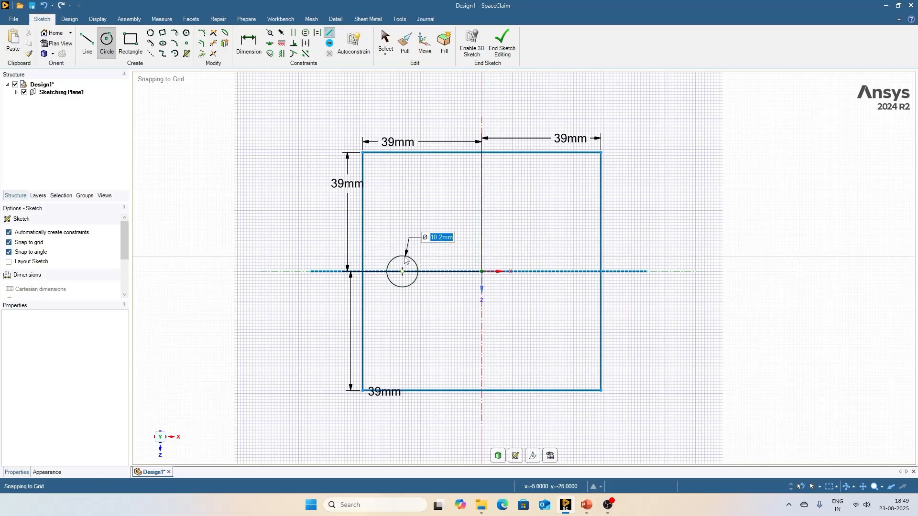
{"action": "type", "text": "18"}
{"action": "key", "text": "Return"}
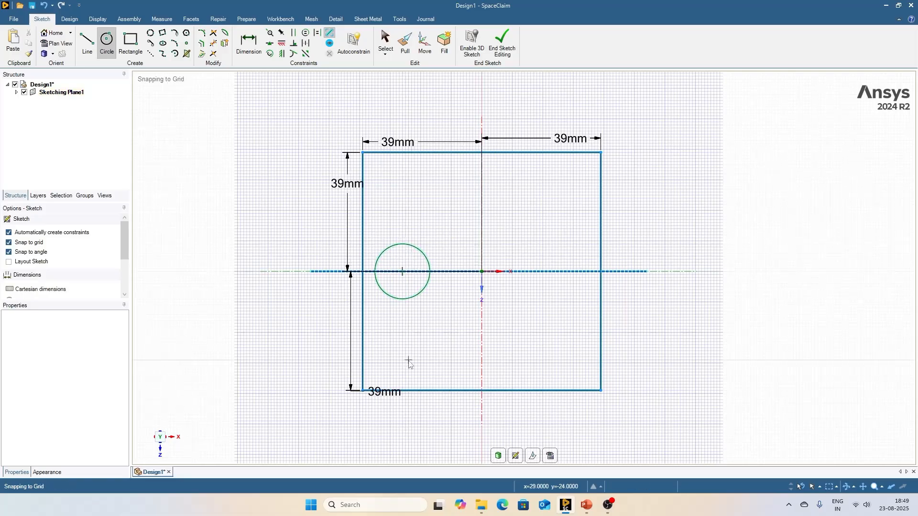
- Dimension the horizontal distance from the square's left edge to the circle's centre
{"action": "key", "text": "d"}
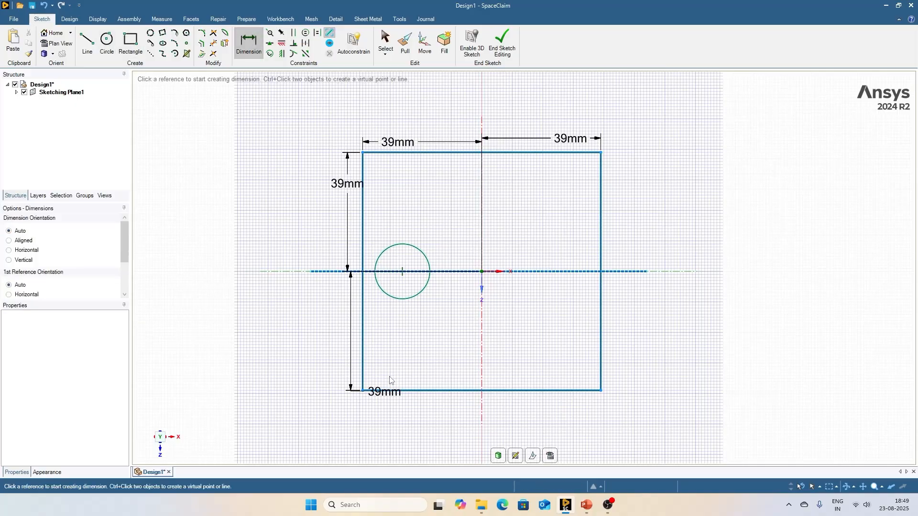
{"action": "left_click", "coordinate": [364, 373]}
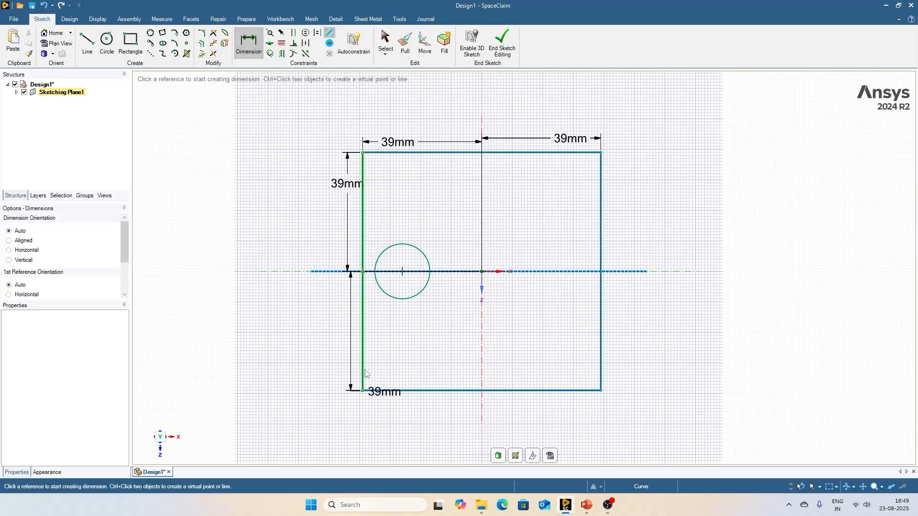
{"action": "left_click", "coordinate": [402, 273]}
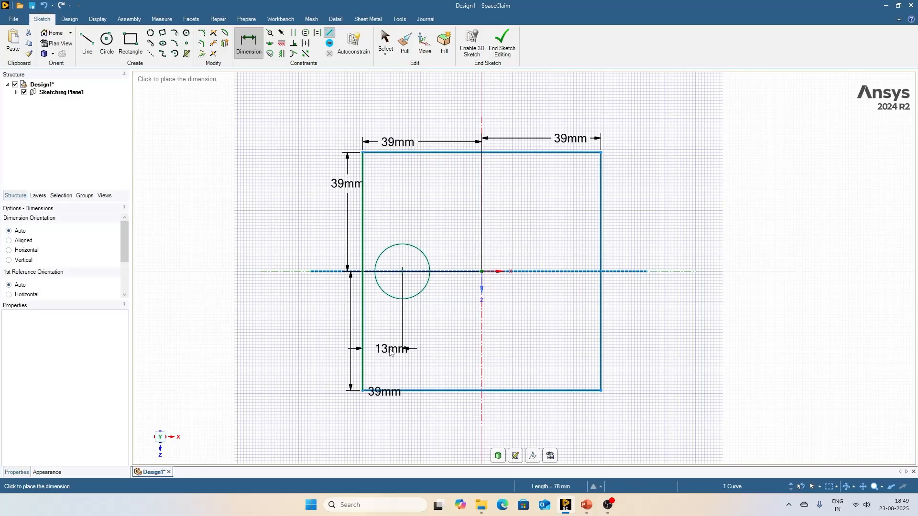
{"action": "left_click", "coordinate": [387, 354]}
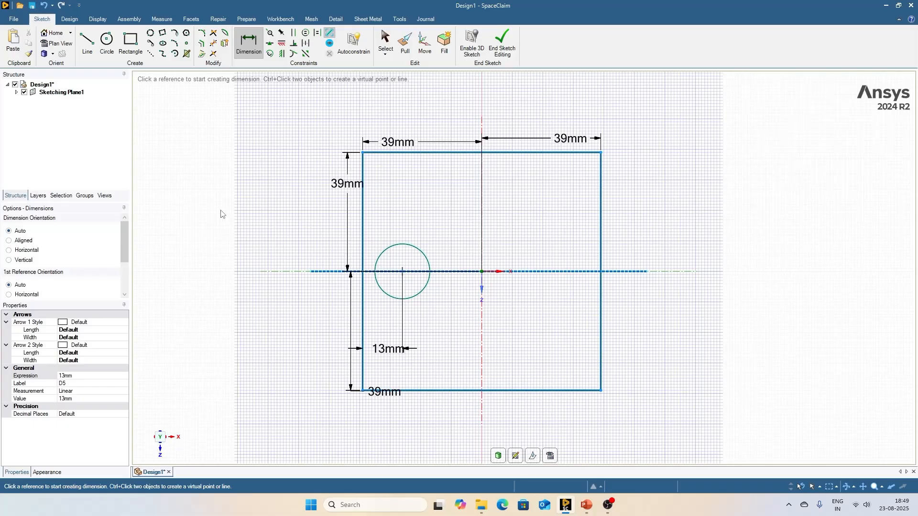
- Copy the circle 26 mm to the right along the construction line with the Move tool
{"action": "left_click", "coordinate": [425, 43]}
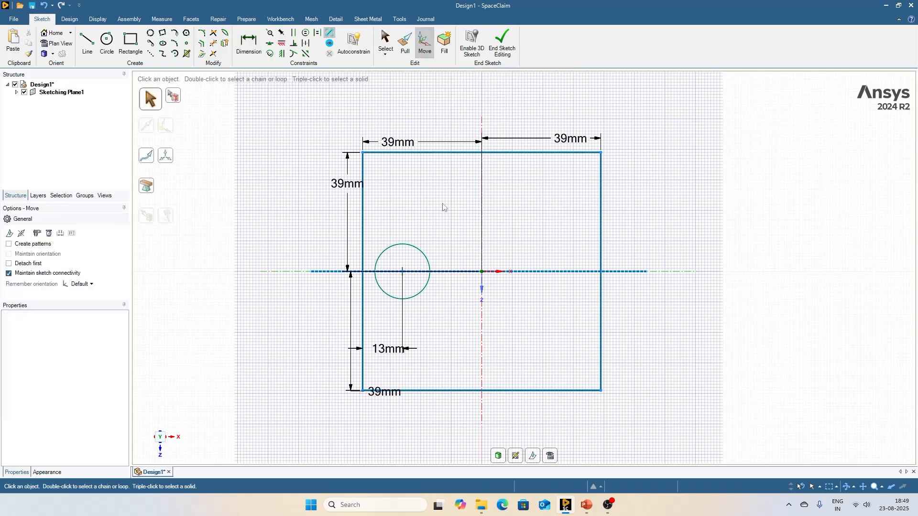
{"action": "left_click", "coordinate": [430, 271]}
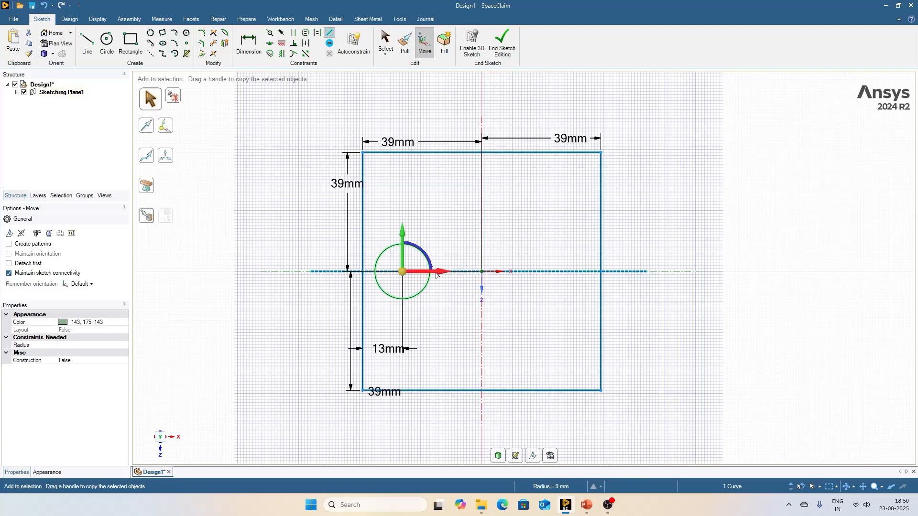
{"action": "left_click_drag", "start_coordinate": [436, 275], "coordinate": [512, 270], "text": "ctrl"}
{"action": "type", "text": "26"}
{"action": "key", "text": "Return"}
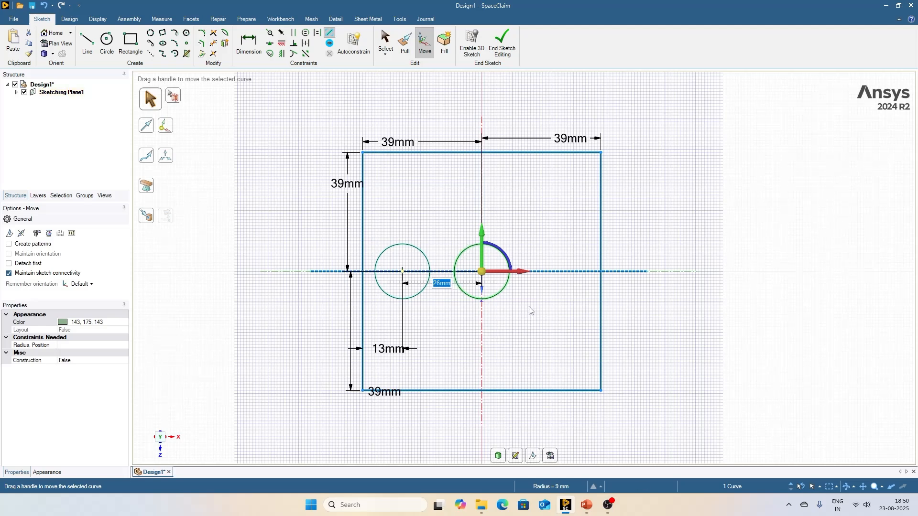
{"action": "key", "text": "ctrl"}
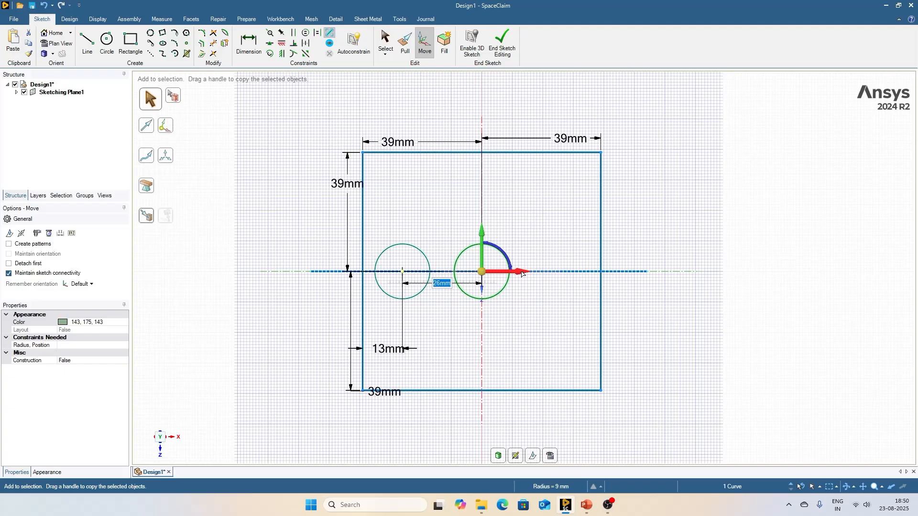
{"action": "left_click_drag", "start_coordinate": [522, 274], "coordinate": [556, 271], "text": "ctrl"}
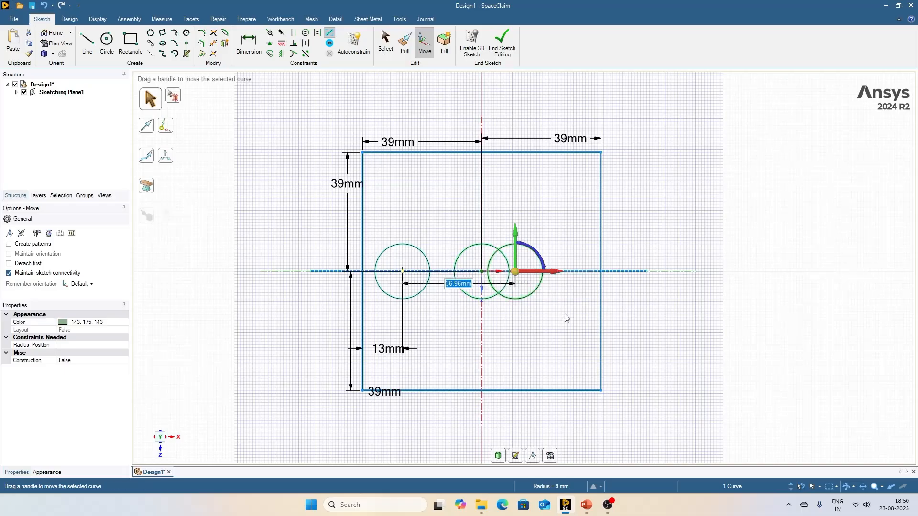
{"action": "key", "text": "Delete"}
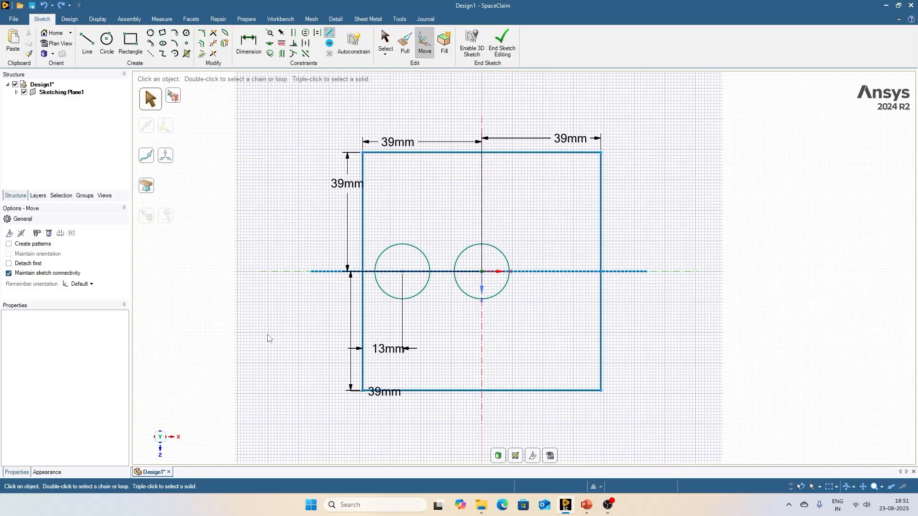
- Copy the circle at the origin 26 mm to the right along the construction line
{"action": "left_click", "coordinate": [505, 287]}
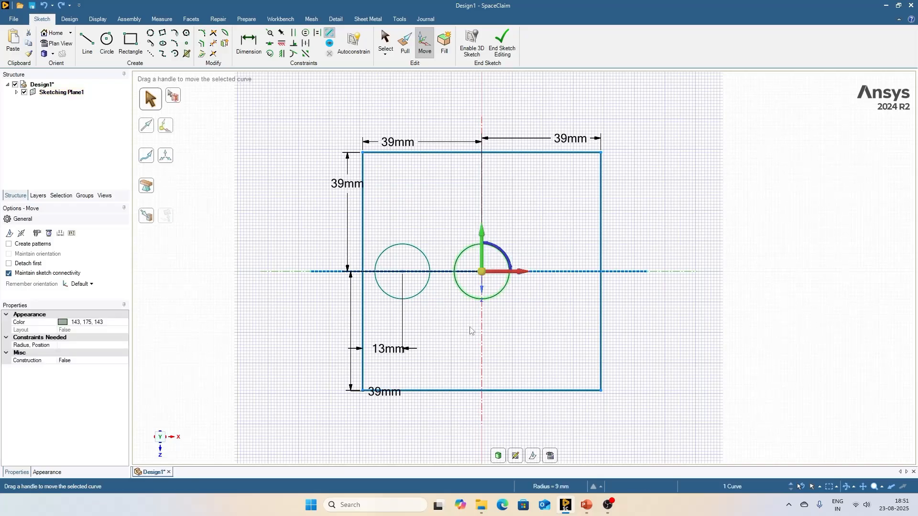
{"action": "left_click_drag", "start_coordinate": [524, 272], "coordinate": [553, 271]}
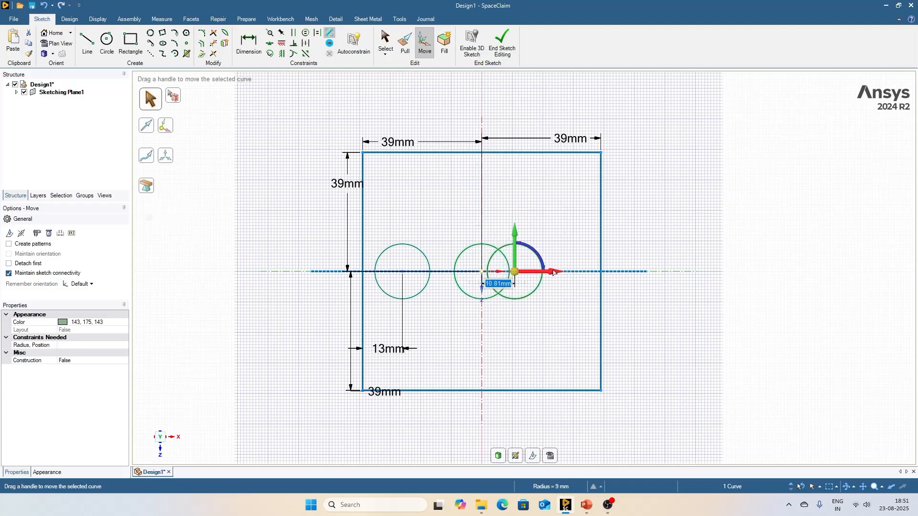
{"action": "type", "text": "26"}
{"action": "key", "text": "Return"}
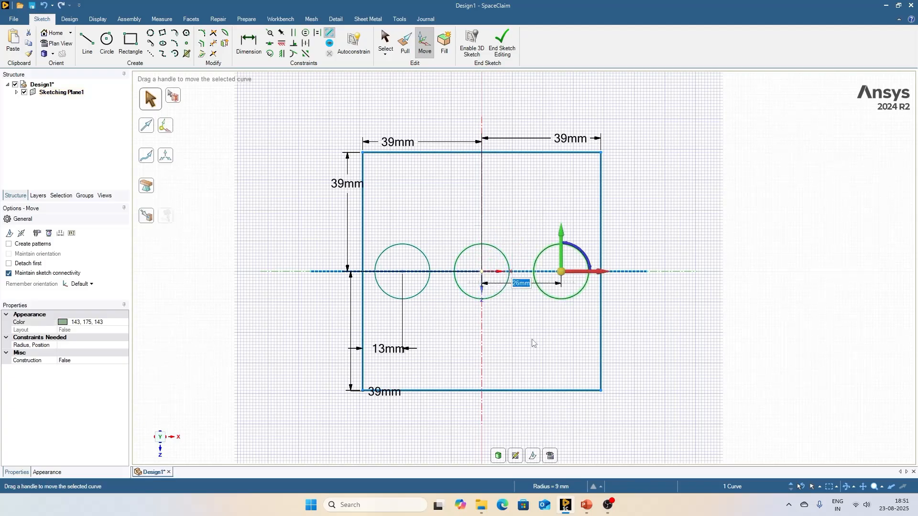
{"action": "key", "text": "Escape"}
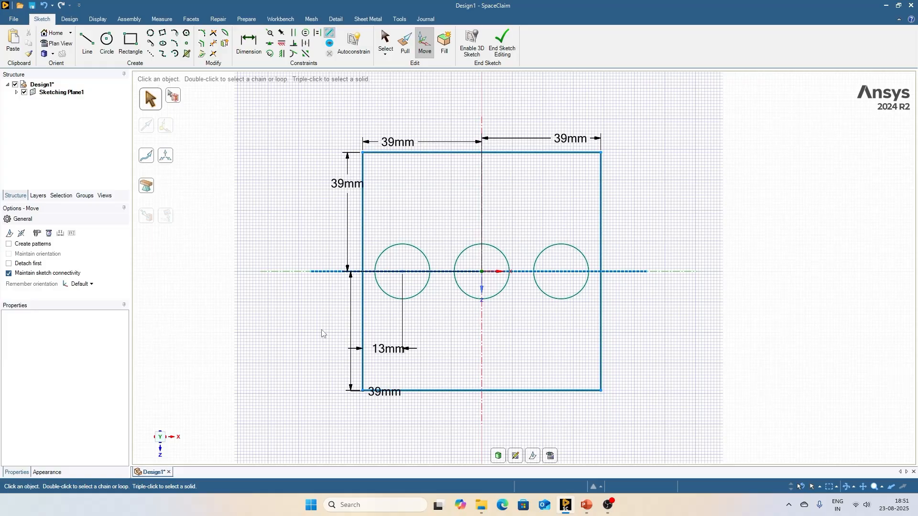
- Copy the row of three circles 26 mm upward from the construction line with the Move tool
{"action": "left_click", "coordinate": [418, 250]}
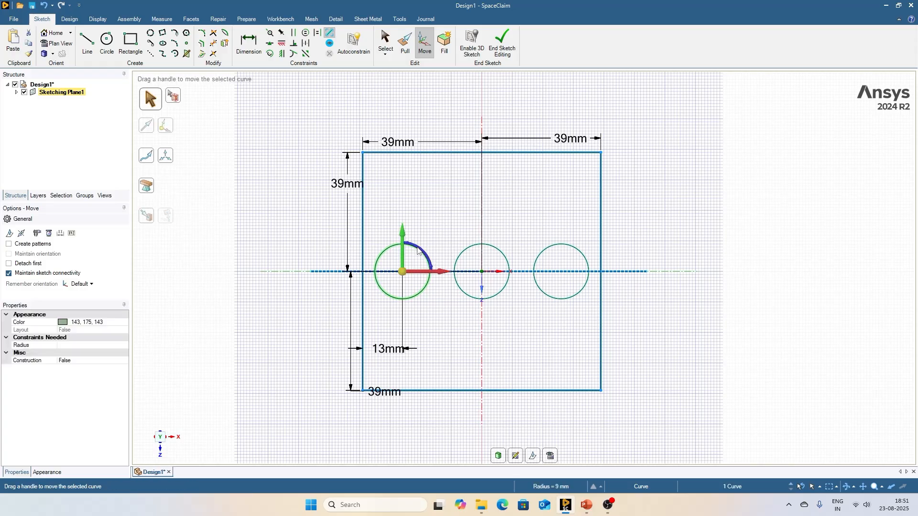
{"action": "left_click", "coordinate": [468, 250], "text": "ctrl"}
{"action": "left_click", "coordinate": [545, 248], "text": "ctrl"}
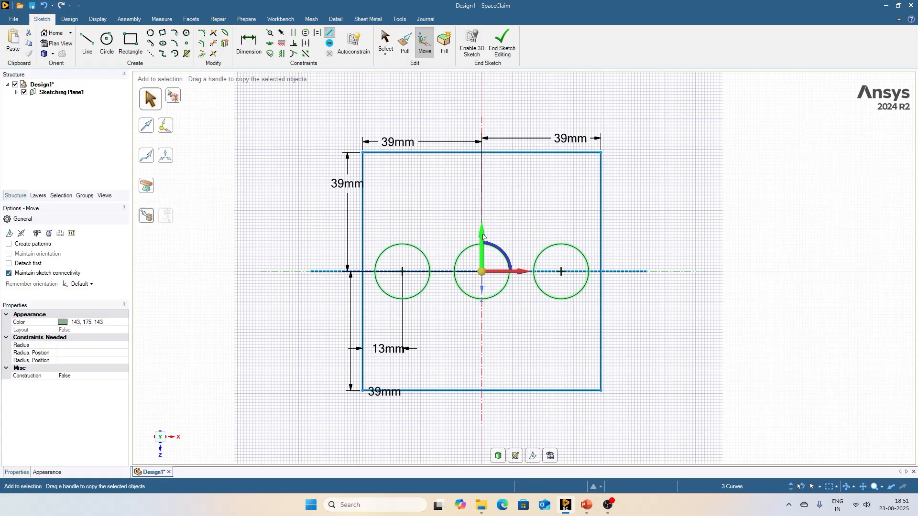
{"action": "left_click_drag", "start_coordinate": [483, 236], "coordinate": [468, 168], "text": "ctrl"}
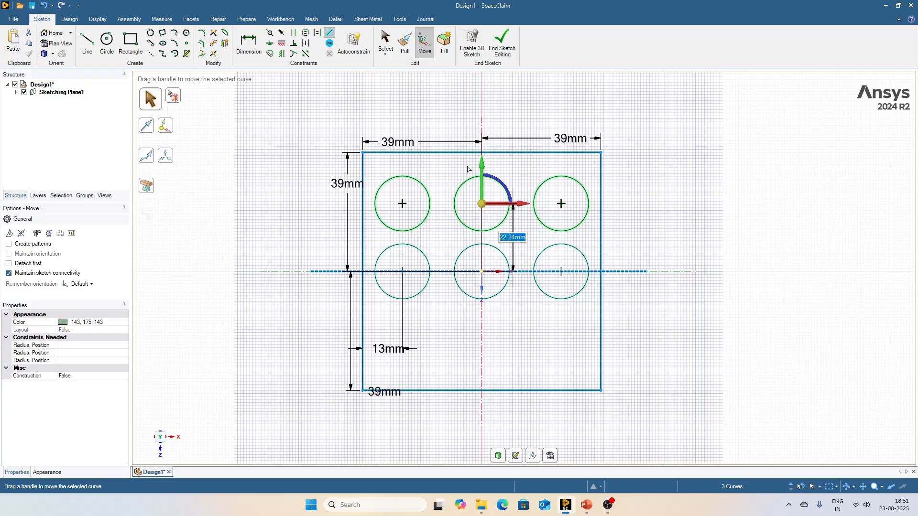
{"action": "type", "text": "26"}
{"action": "key", "text": "Return"}
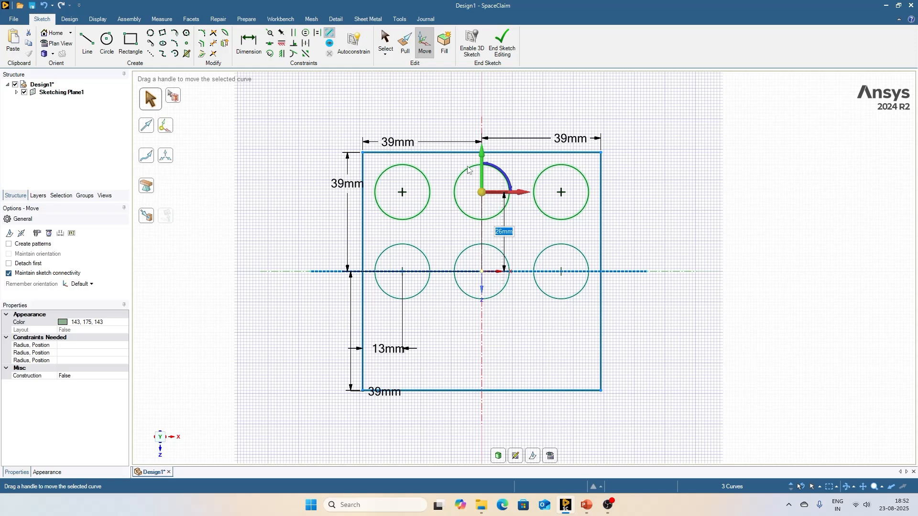
{"action": "key", "text": "Escape"}
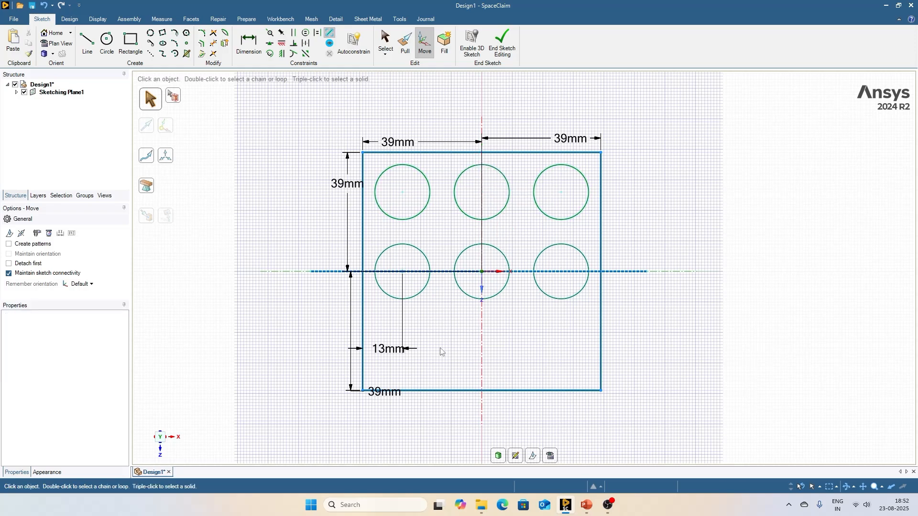
- Copy the middle row of three circles 26 mm downward with the Move tool
{"action": "left_click", "coordinate": [425, 260]}
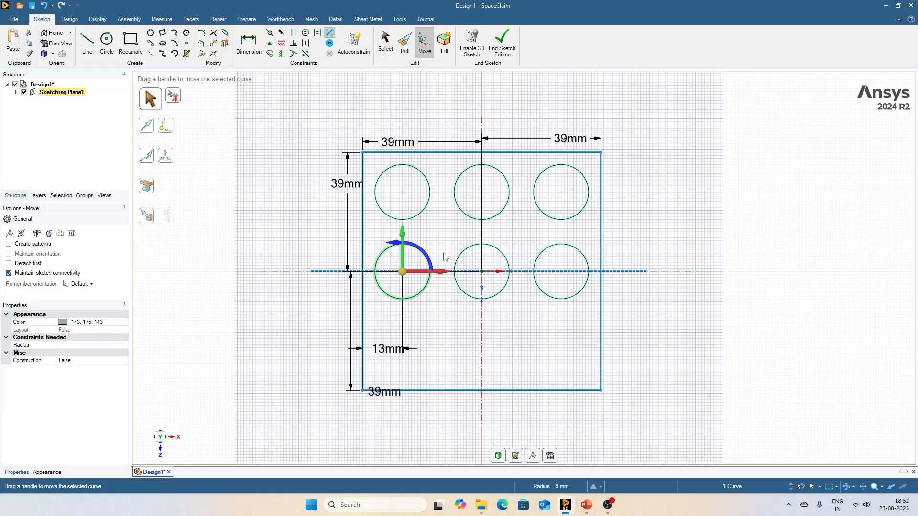
{"action": "left_click", "coordinate": [501, 252], "text": "ctrl"}
{"action": "left_click", "coordinate": [561, 248], "text": "ctrl"}
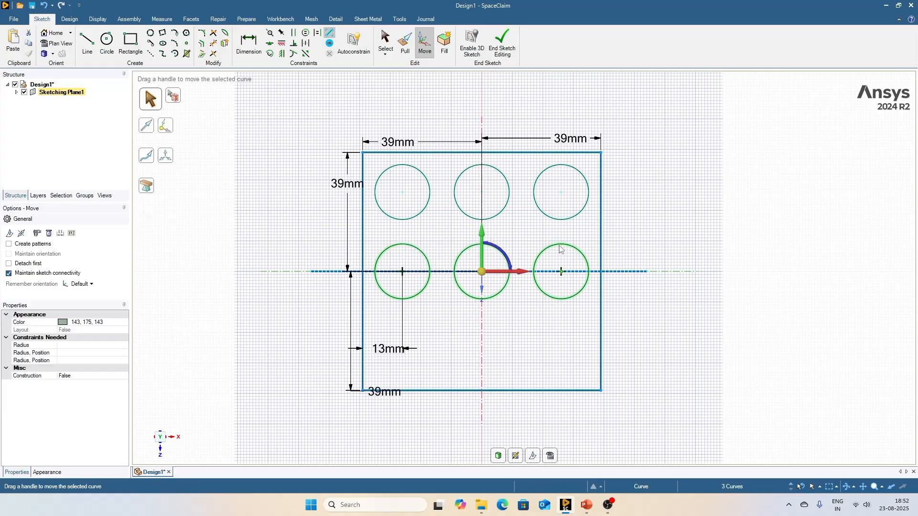
{"action": "left_click_drag", "start_coordinate": [483, 233], "coordinate": [484, 260]}
{"action": "type", "text": "26"}
{"action": "key", "text": "Return"}
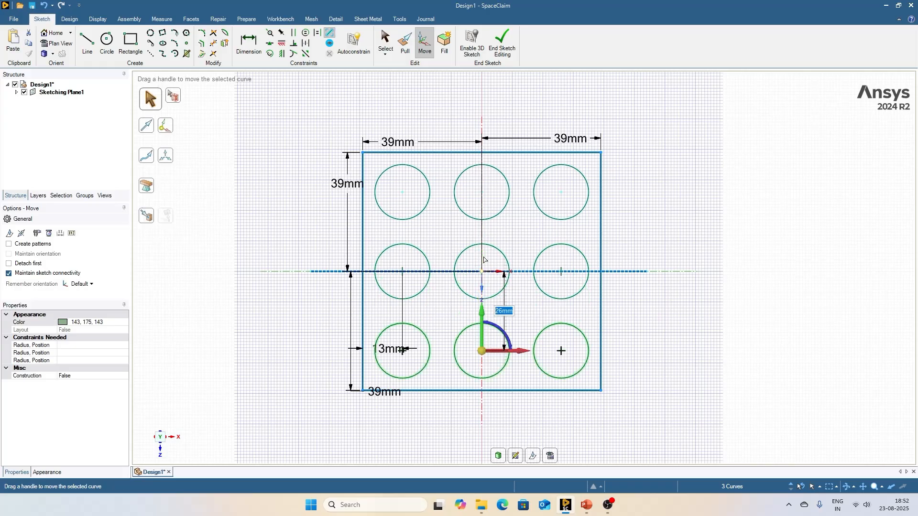
{"action": "left_click", "coordinate": [661, 327]}
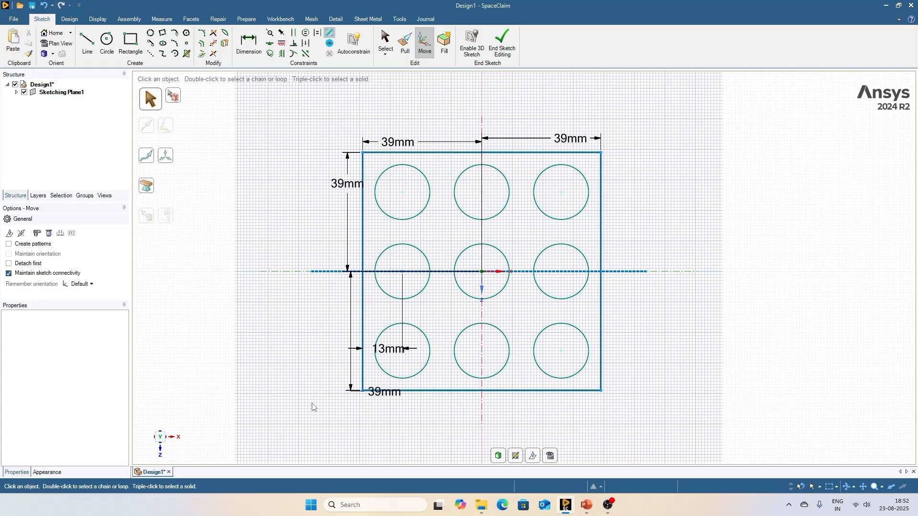
- End the sketch and pull the perforated square face 65 mm upward into a solid block
{"action": "left_click", "coordinate": [498, 456]}
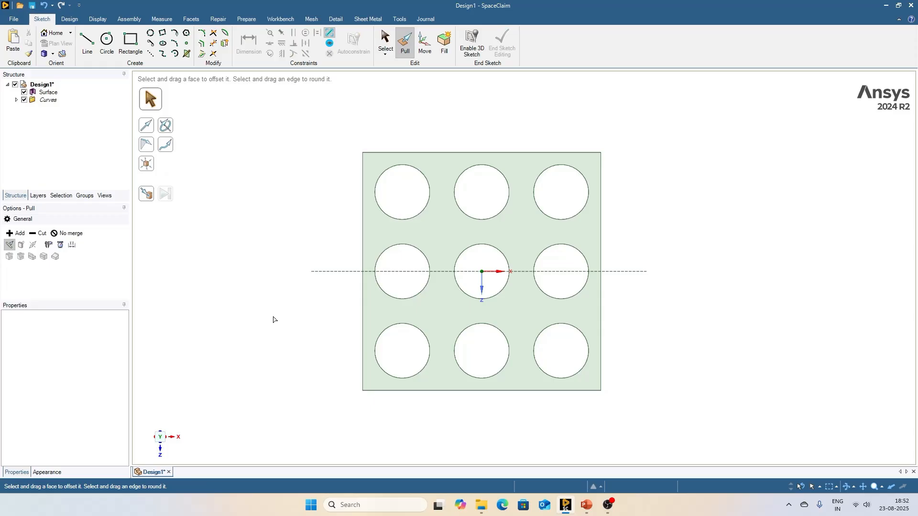
{"action": "key", "text": "ctrl+a"}
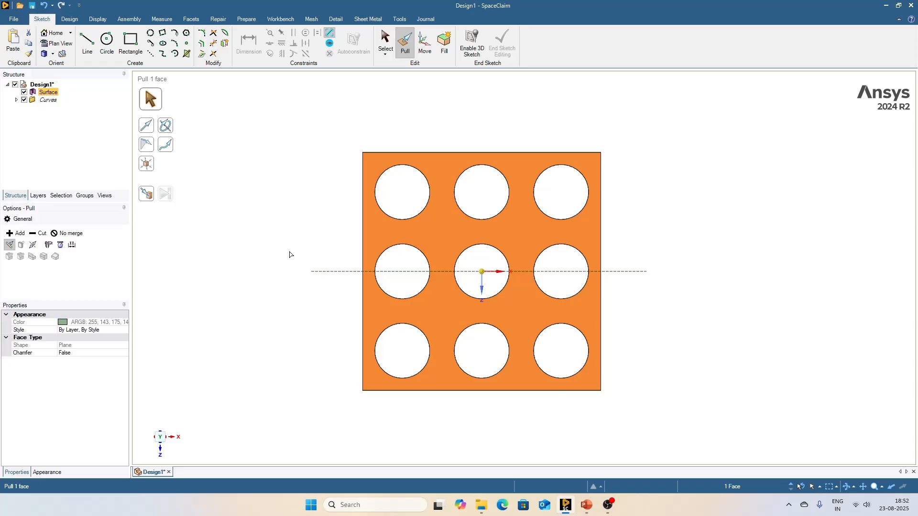
{"action": "middle_click_drag", "start_coordinate": [295, 321], "coordinate": [297, 220]}
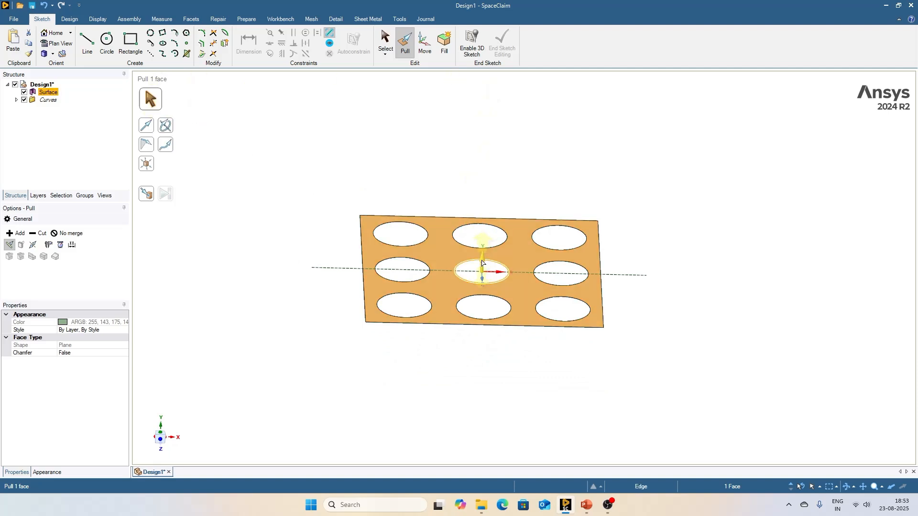
{"action": "left_click_drag", "start_coordinate": [482, 263], "coordinate": [482, 233]}
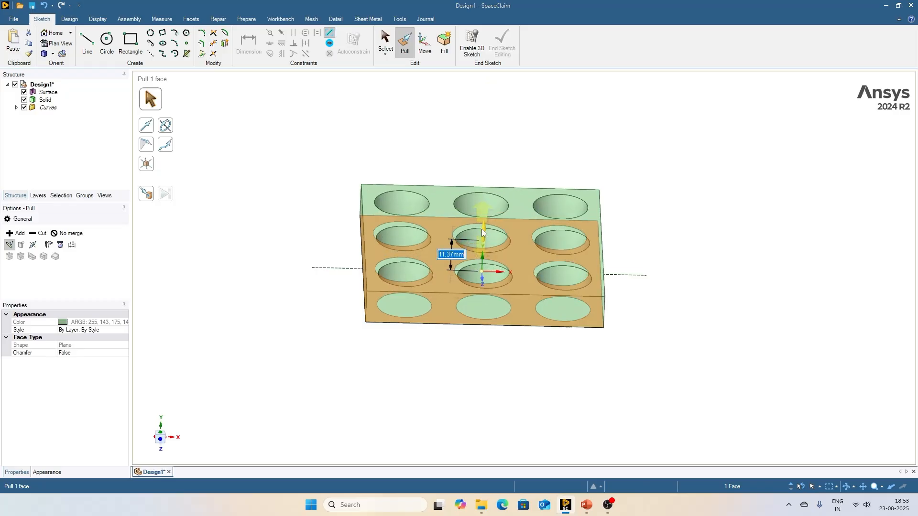
{"action": "type", "text": "65"}
{"action": "key", "text": "Return"}
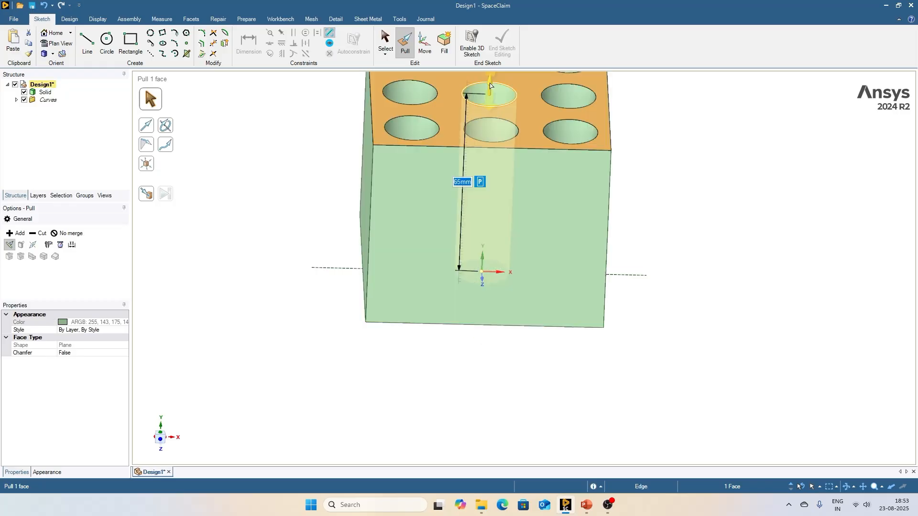
{"action": "scroll", "coordinate": [445, 229], "scroll_direction": "down", "scroll_amount": 2}
{"action": "middle_click_drag", "start_coordinate": [609, 211], "coordinate": [617, 115]}
{"action": "middle_click_drag", "start_coordinate": [301, 189], "coordinate": [382, 286]}
{"action": "scroll", "coordinate": [305, 248], "scroll_direction": "down", "scroll_amount": 1}
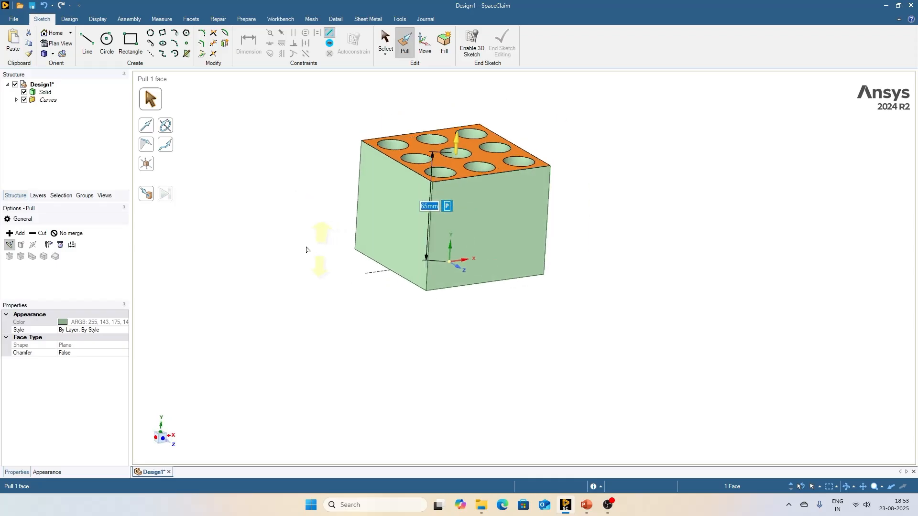
{"action": "left_click", "coordinate": [305, 248]}
{"action": "scroll", "coordinate": [644, 157], "scroll_direction": "up", "scroll_amount": 1}
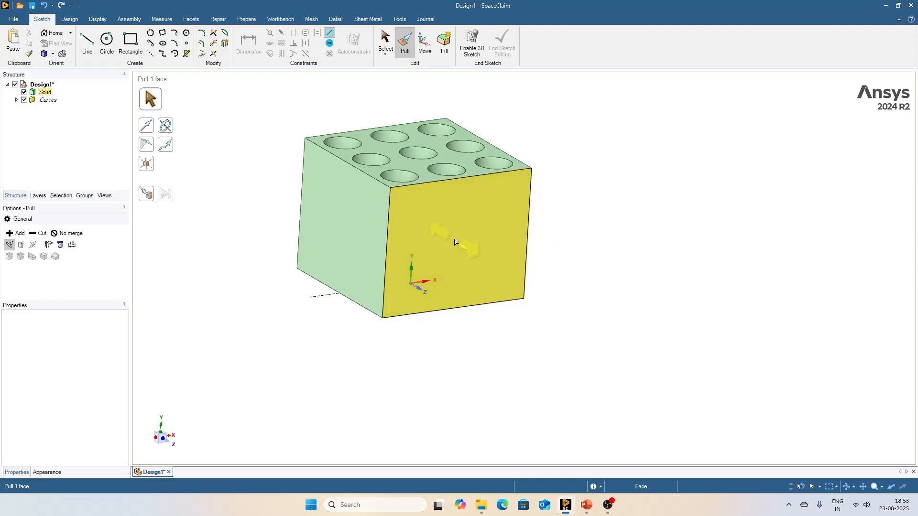
- Create a plane midway between the block's front and back faces
{"action": "left_click", "coordinate": [469, 243]}
{"action": "middle_click_drag", "start_coordinate": [242, 230], "coordinate": [364, 279]}
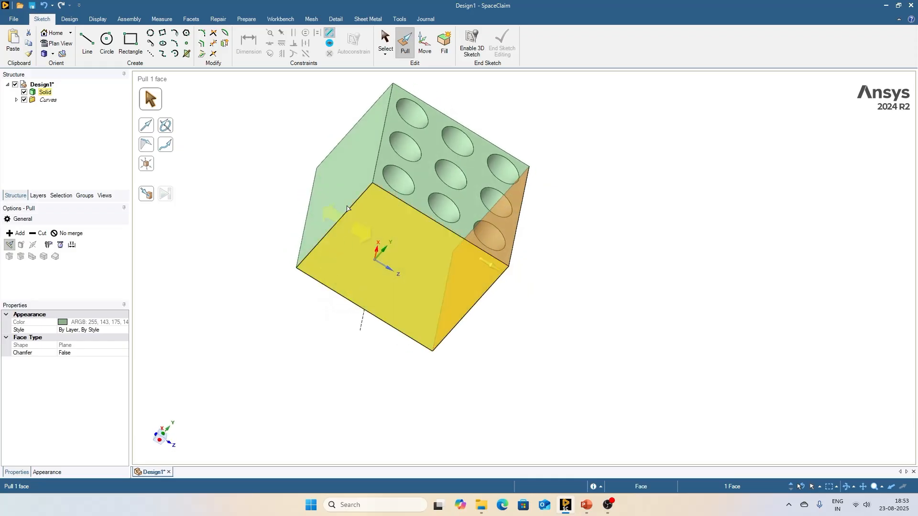
{"action": "left_click", "coordinate": [353, 194], "text": "ctrl"}
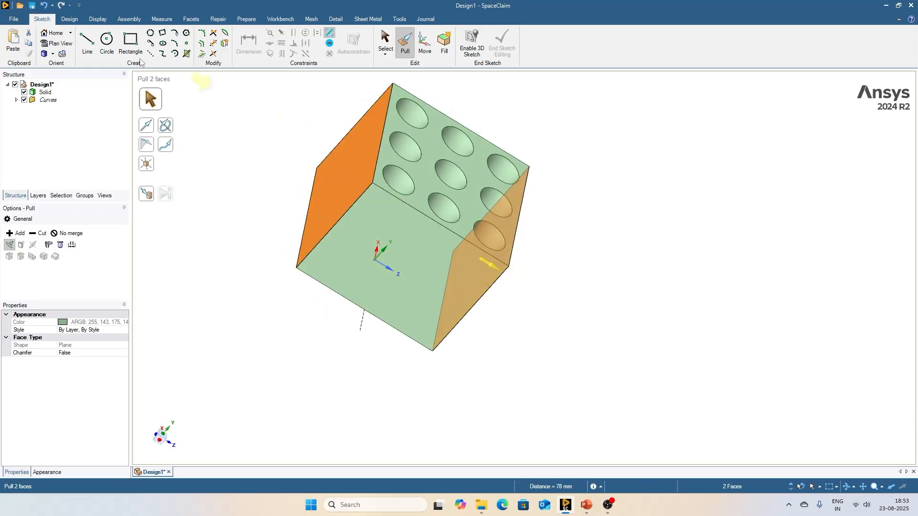
{"action": "left_click", "coordinate": [69, 18]}
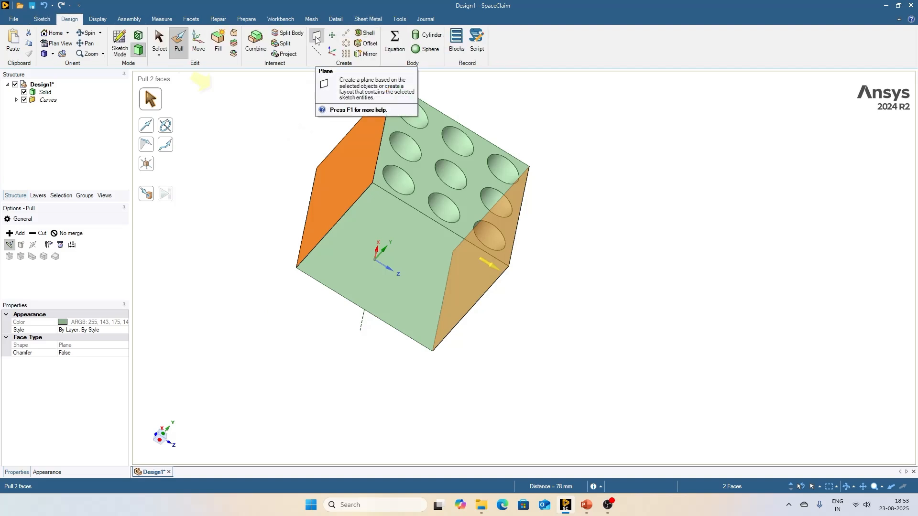
{"action": "left_click", "coordinate": [315, 36]}
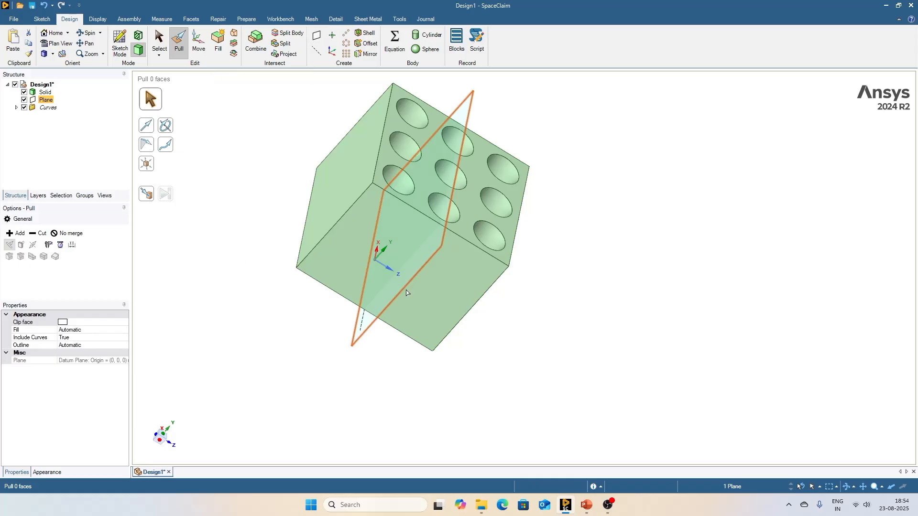
{"action": "middle_click_drag", "start_coordinate": [574, 271], "coordinate": [487, 343]}
{"action": "middle_click_drag", "start_coordinate": [542, 175], "coordinate": [604, 172]}
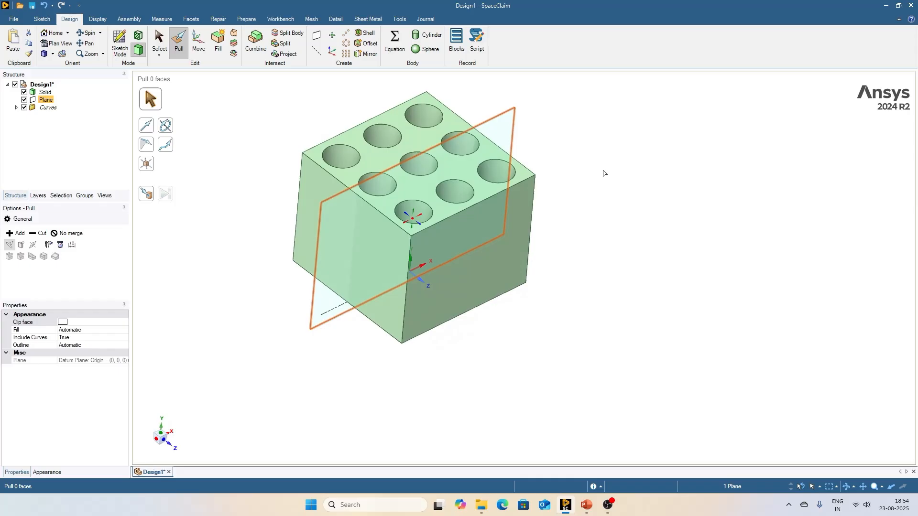
{"action": "left_click", "coordinate": [161, 423]}
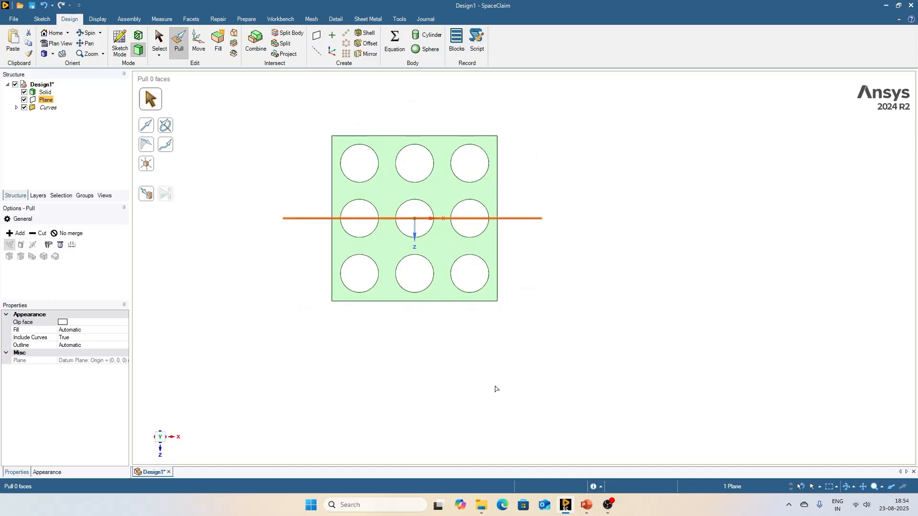
{"action": "middle_click_drag", "start_coordinate": [496, 376], "coordinate": [497, 232]}
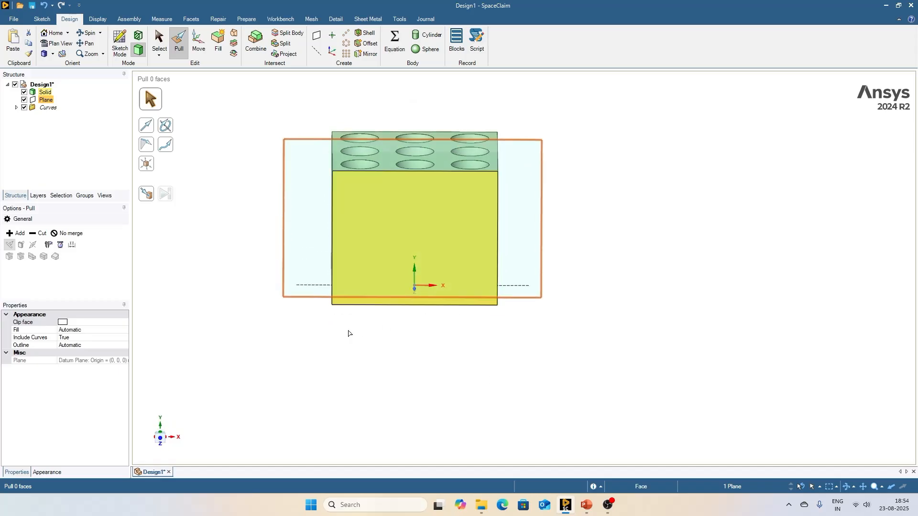
- Start a sketch on the block's mid plane and view it in plan view
{"action": "left_click", "coordinate": [159, 40]}
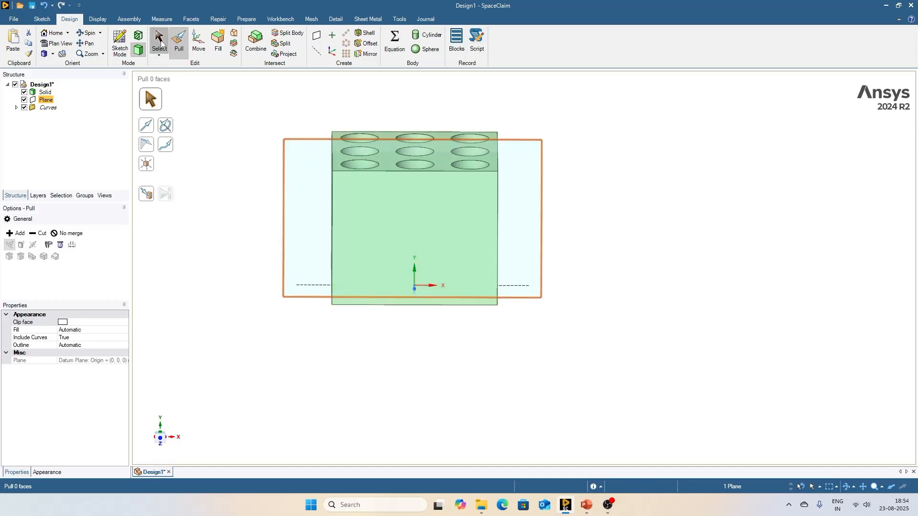
{"action": "left_click", "coordinate": [225, 187]}
{"action": "left_click", "coordinate": [299, 140]}
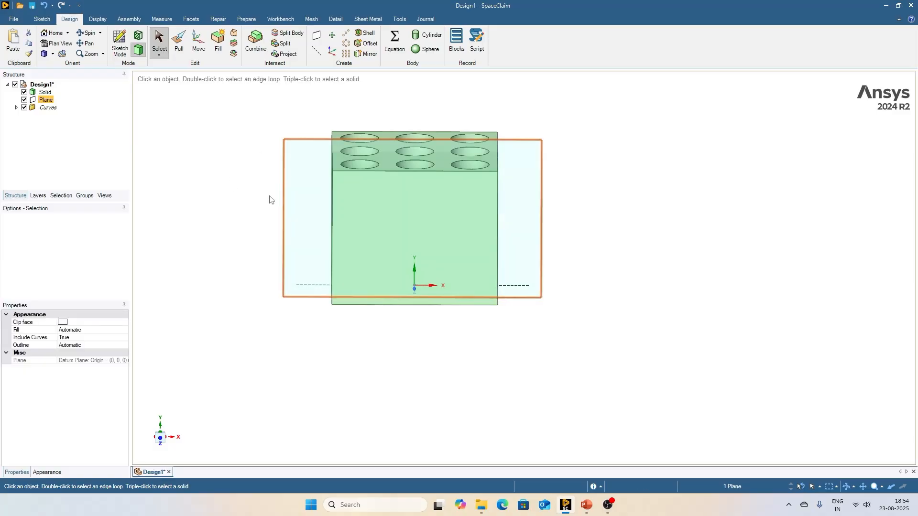
{"action": "left_click", "coordinate": [119, 43]}
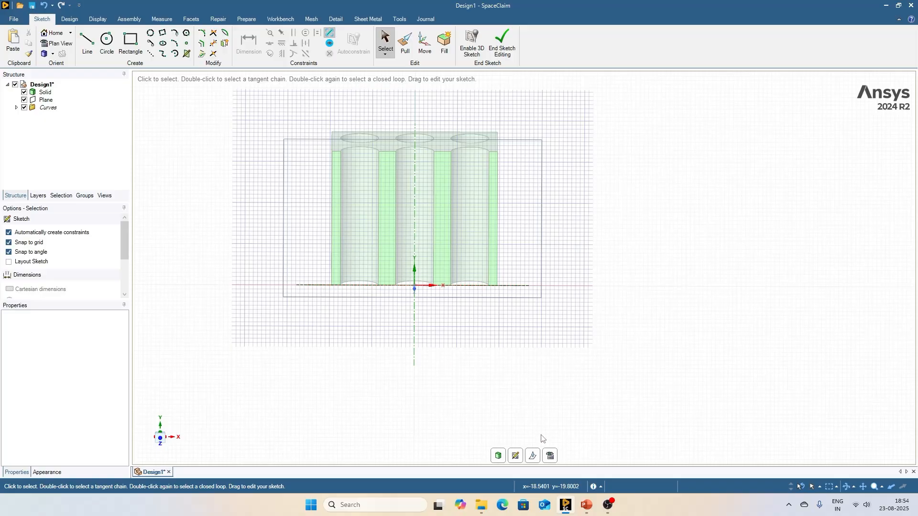
{"action": "left_click", "coordinate": [550, 455]}
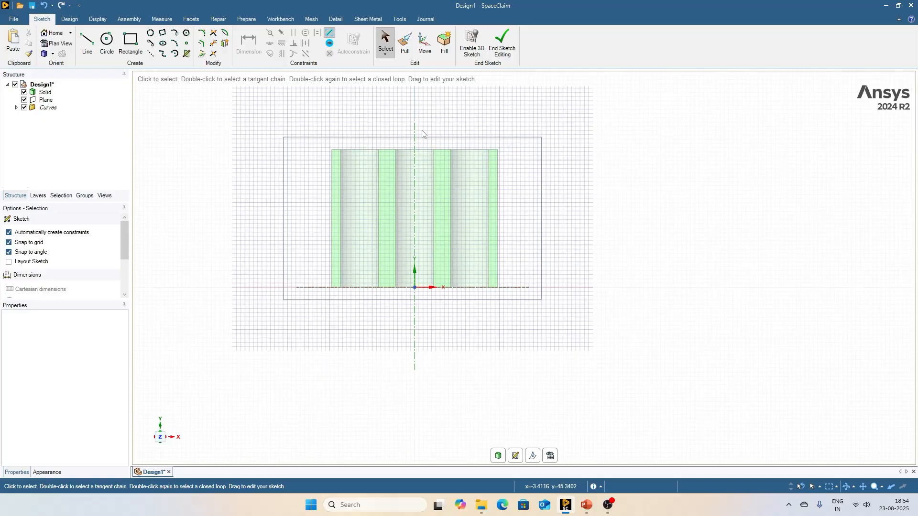
{"action": "scroll", "coordinate": [464, 156], "scroll_direction": "up", "scroll_amount": 1}
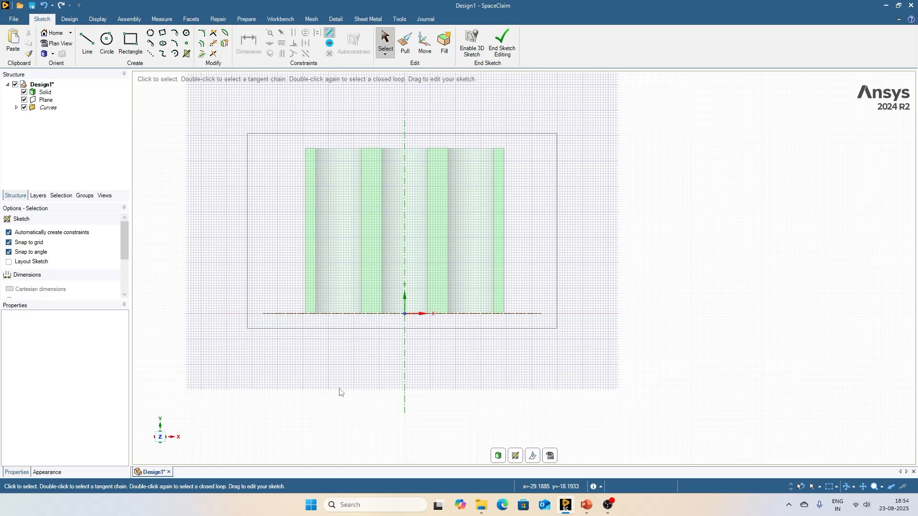
- Project the block's left and right section edges and its four top edge segments onto the sketch plane
{"action": "left_click", "coordinate": [150, 53]}
{"action": "left_click", "coordinate": [201, 54]}
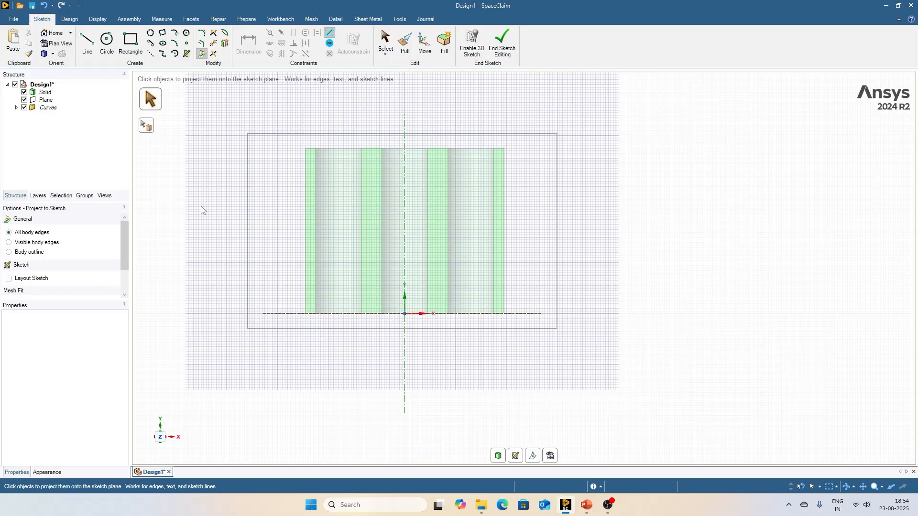
{"action": "left_click", "coordinate": [306, 260]}
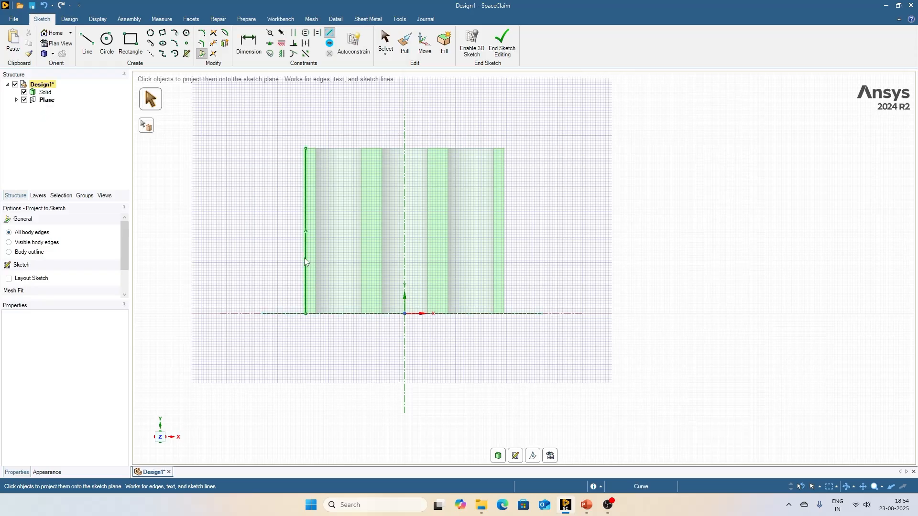
{"action": "left_click", "coordinate": [311, 148]}
{"action": "left_click", "coordinate": [371, 149]}
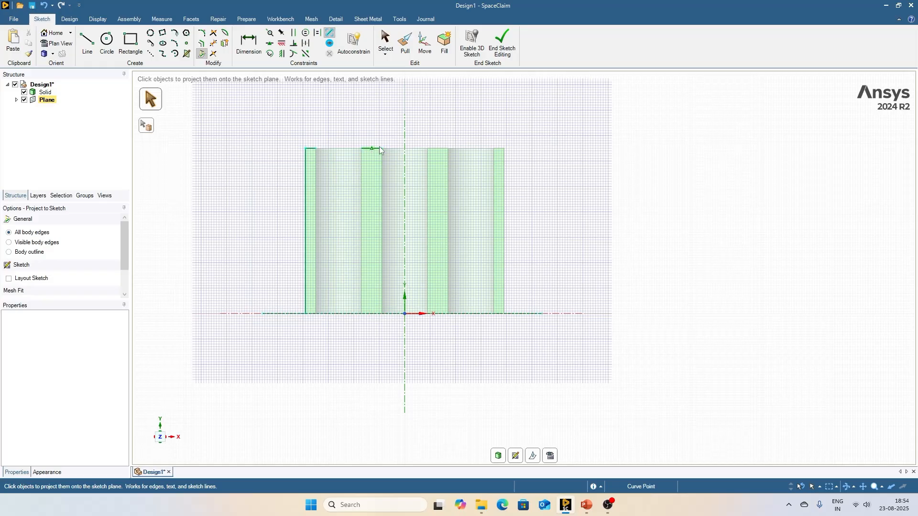
{"action": "left_click", "coordinate": [436, 149]}
{"action": "left_click", "coordinate": [499, 149]}
{"action": "left_click", "coordinate": [504, 207]}
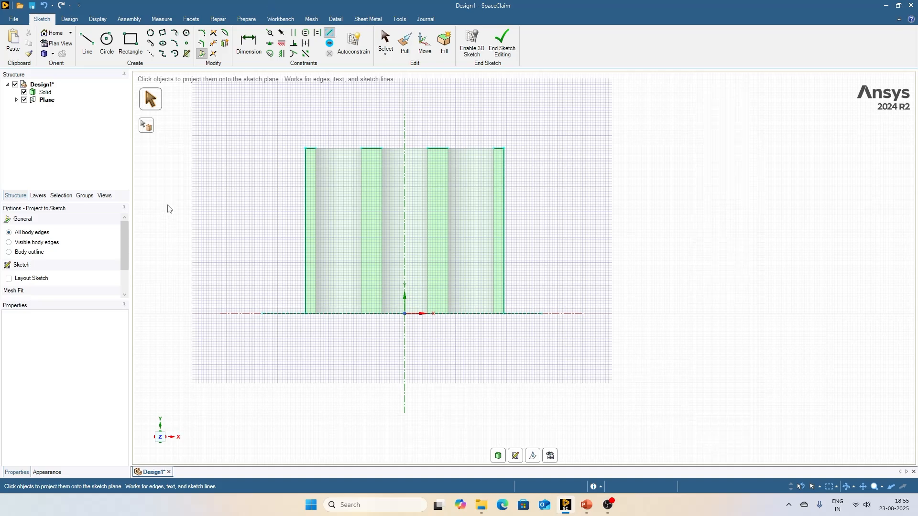
- Draw a horizontal construction line at mid-height from the block's left projected edge to its right projected edge
{"action": "left_click", "coordinate": [151, 53]}
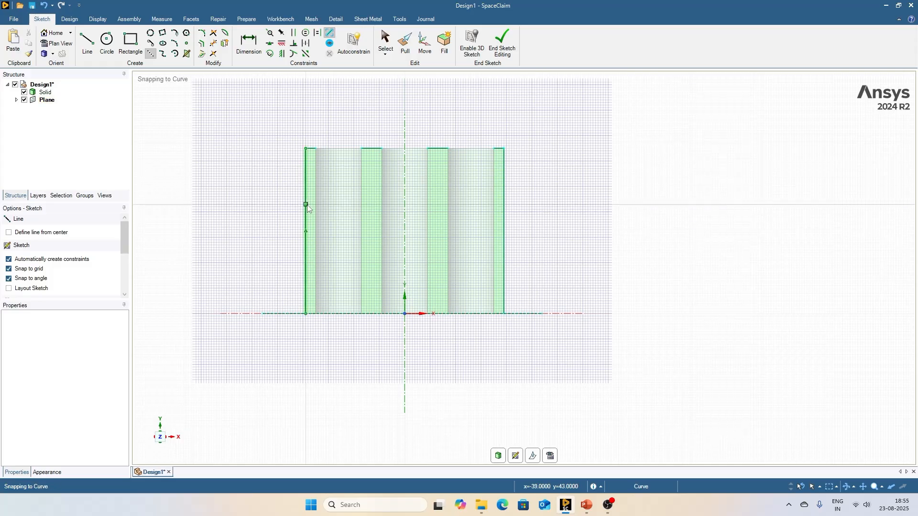
{"action": "left_click", "coordinate": [306, 232]}
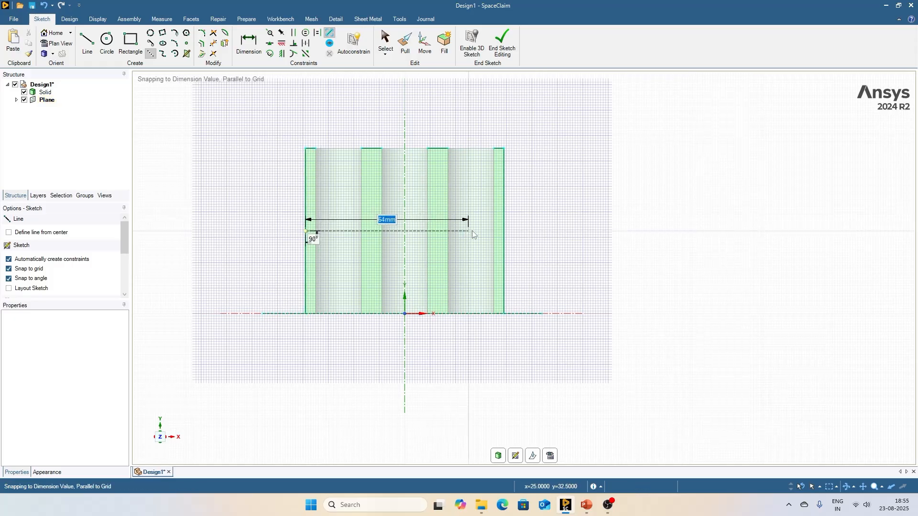
{"action": "left_click", "coordinate": [503, 231]}
{"action": "scroll", "coordinate": [396, 248], "scroll_direction": "up", "scroll_amount": 2}
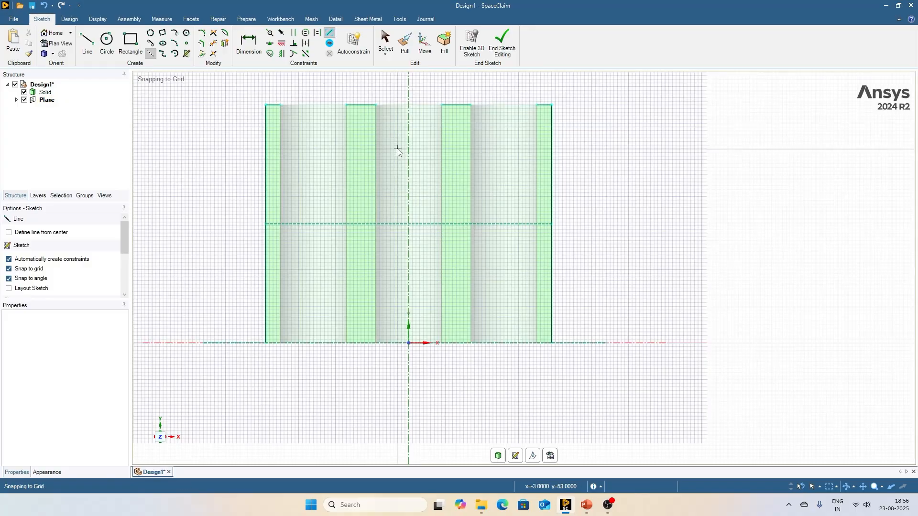
- Draw two 11 mm lines along the mid-height construction line, one to each side of the vertical axis
{"action": "scroll", "coordinate": [398, 151], "scroll_direction": "up", "scroll_amount": 2}
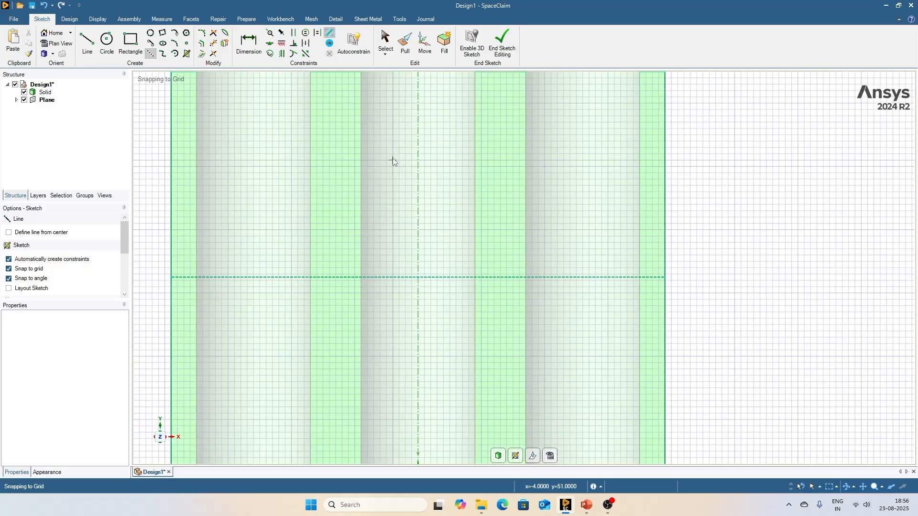
{"action": "left_click", "coordinate": [87, 43]}
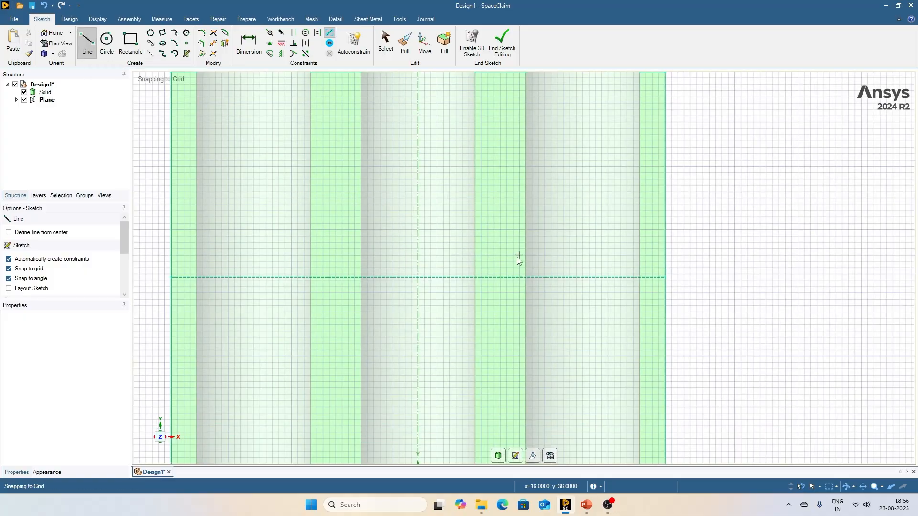
{"action": "left_click", "coordinate": [419, 277]}
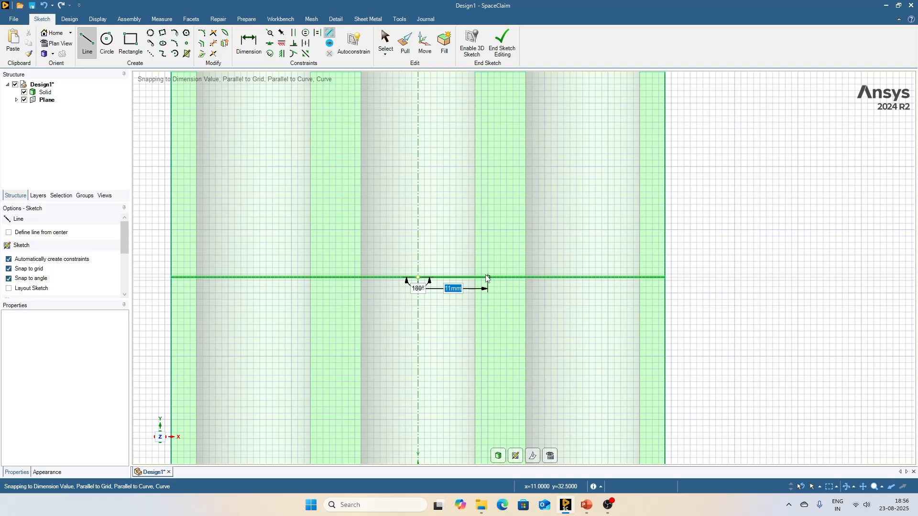
{"action": "left_click", "coordinate": [487, 278]}
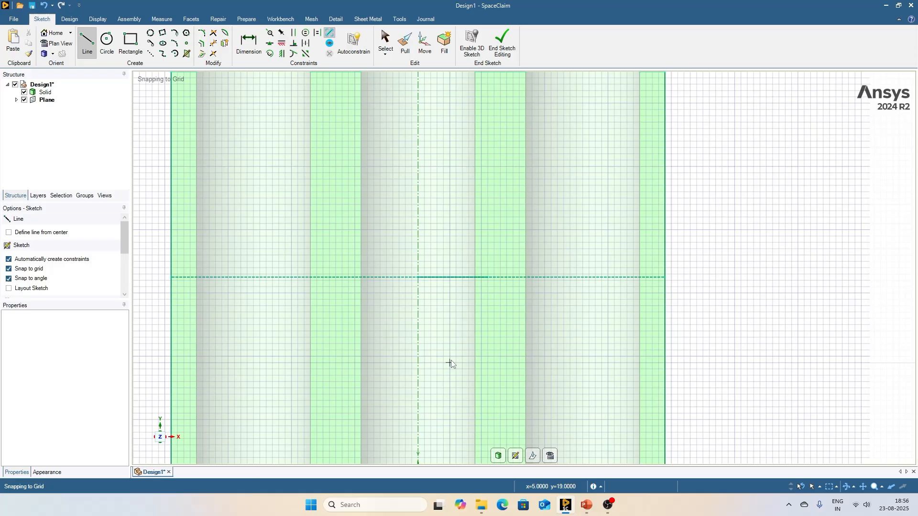
{"action": "left_click", "coordinate": [417, 278]}
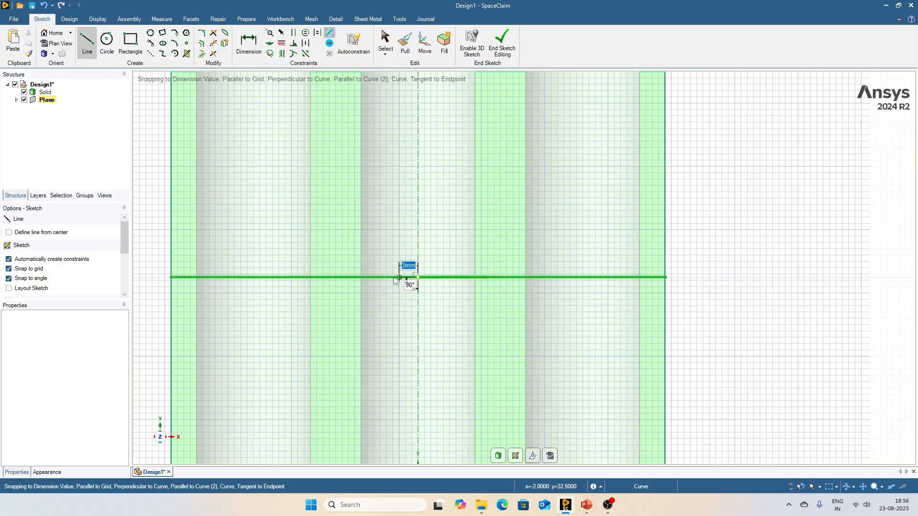
{"action": "left_click", "coordinate": [349, 278]}
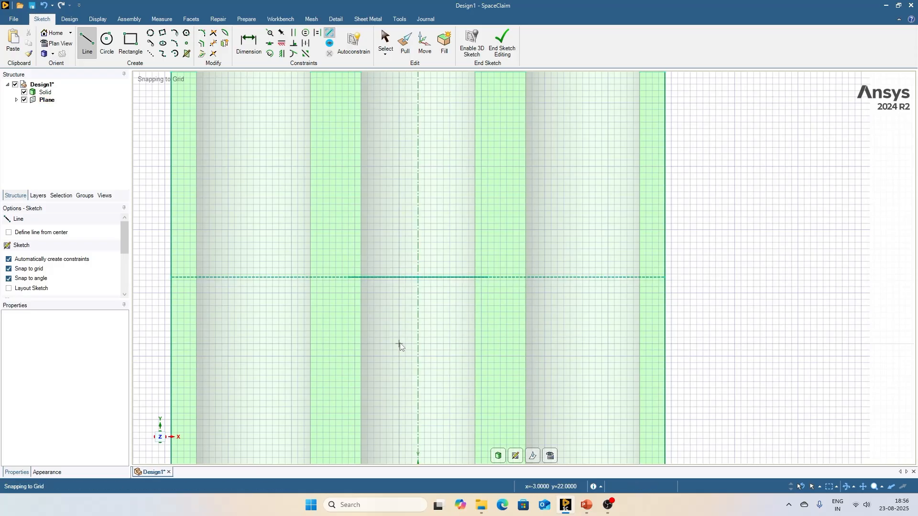
- Draw a sloping line from the block's upper-left corner to the left end of the short mid-height line
{"action": "scroll", "coordinate": [399, 345], "scroll_direction": "down", "scroll_amount": 1}
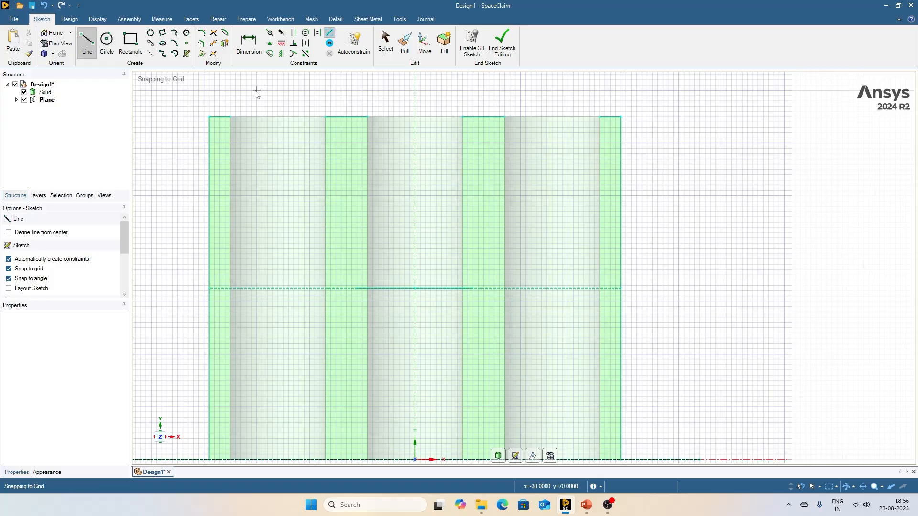
{"action": "left_click", "coordinate": [209, 117]}
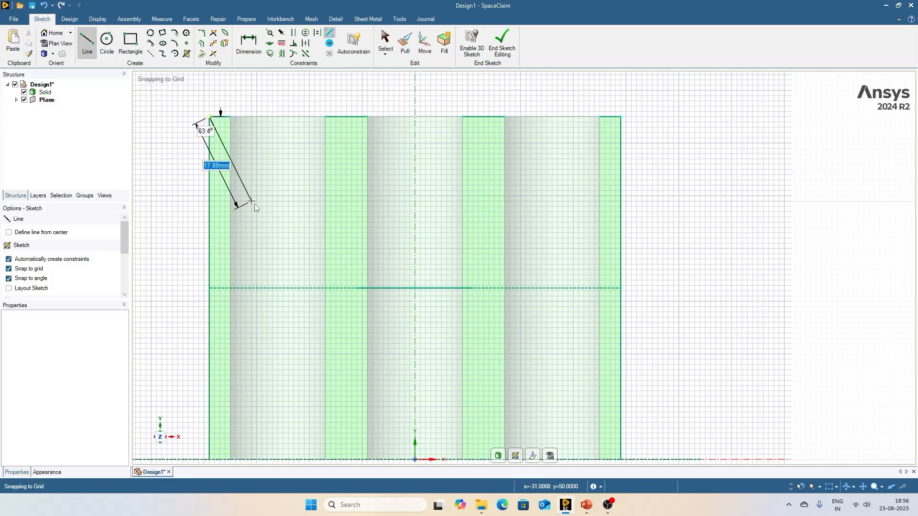
{"action": "left_click", "coordinate": [357, 289]}
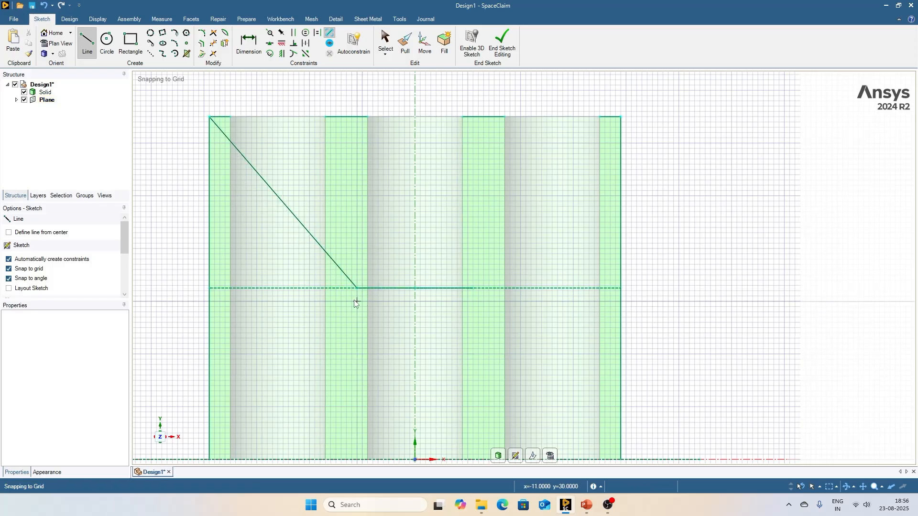
{"action": "scroll", "coordinate": [354, 300], "scroll_direction": "up", "scroll_amount": 3}
{"action": "scroll", "coordinate": [356, 297], "scroll_direction": "up", "scroll_amount": 2}
{"action": "scroll", "coordinate": [377, 280], "scroll_direction": "up", "scroll_amount": 3}
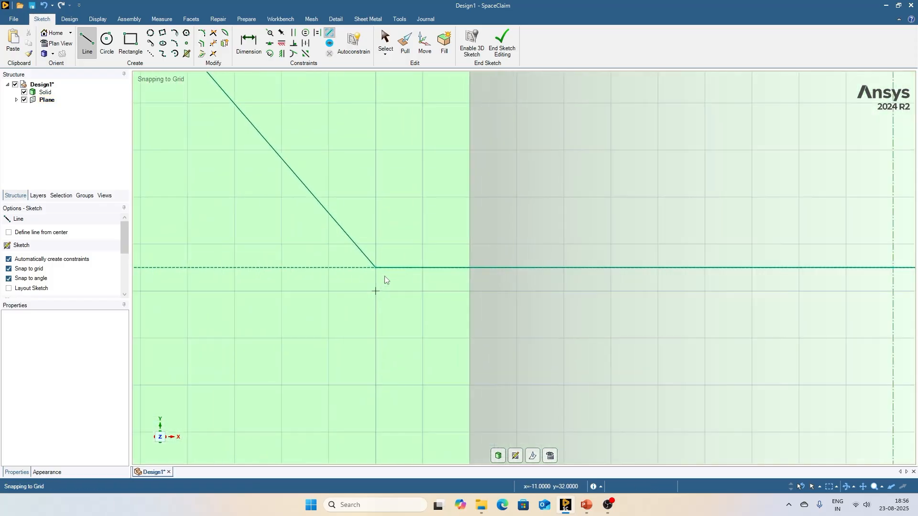
{"action": "scroll", "coordinate": [352, 271], "scroll_direction": "down", "scroll_amount": 6}
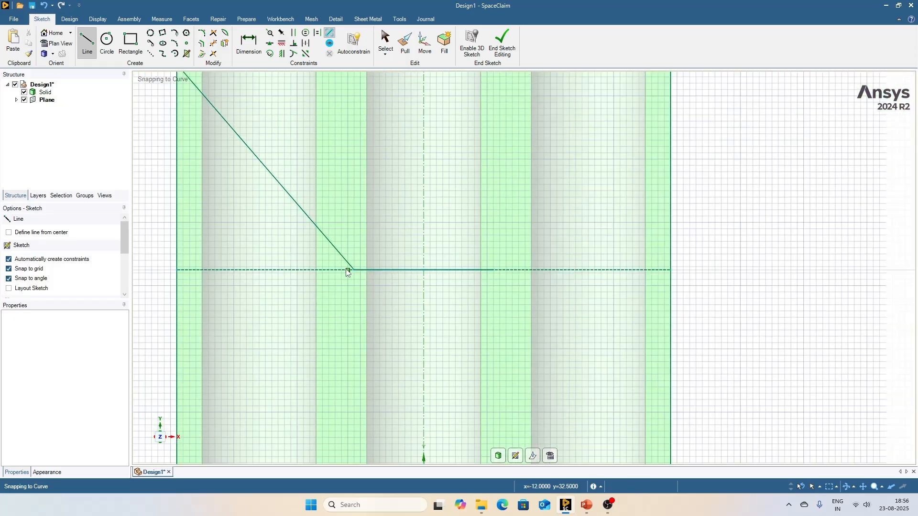
- Draw a sloping line from the block's upper-right corner to the right end of the short mid-height line
{"action": "left_click", "coordinate": [571, 127]}
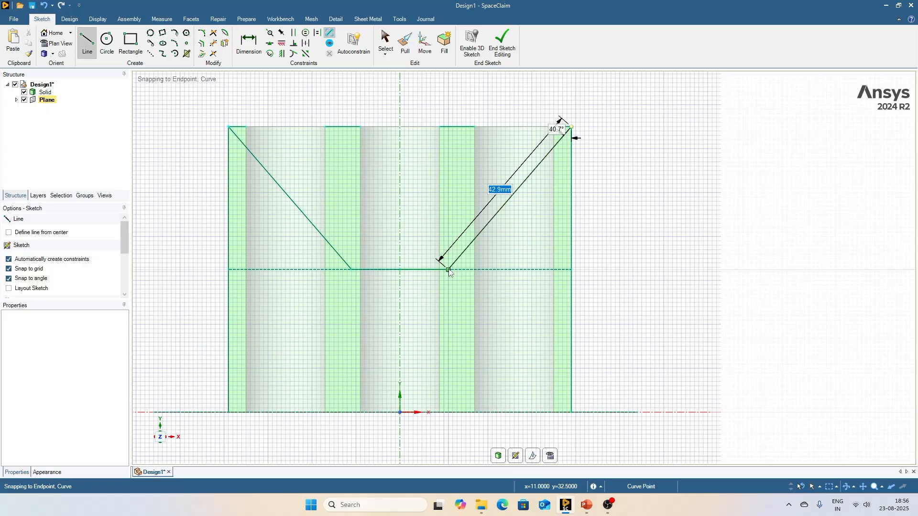
{"action": "scroll", "coordinate": [450, 271], "scroll_direction": "up", "scroll_amount": 5}
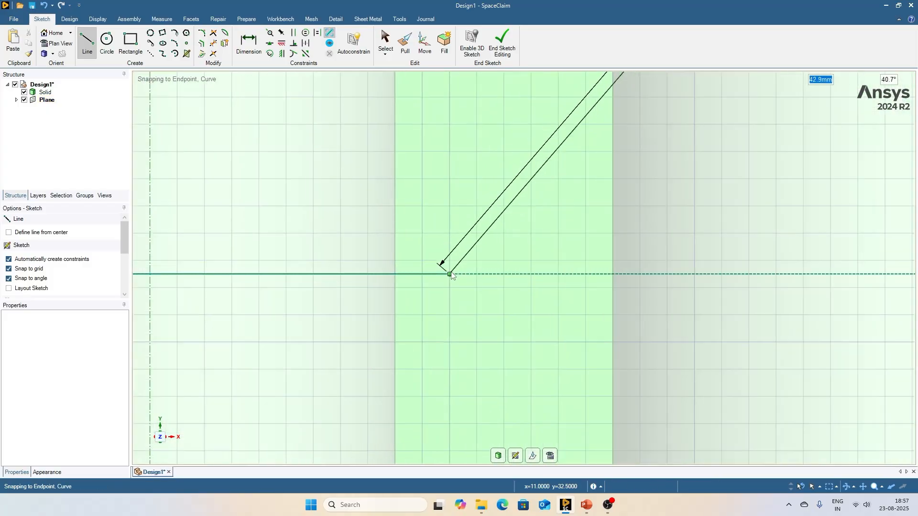
{"action": "left_click", "coordinate": [450, 275]}
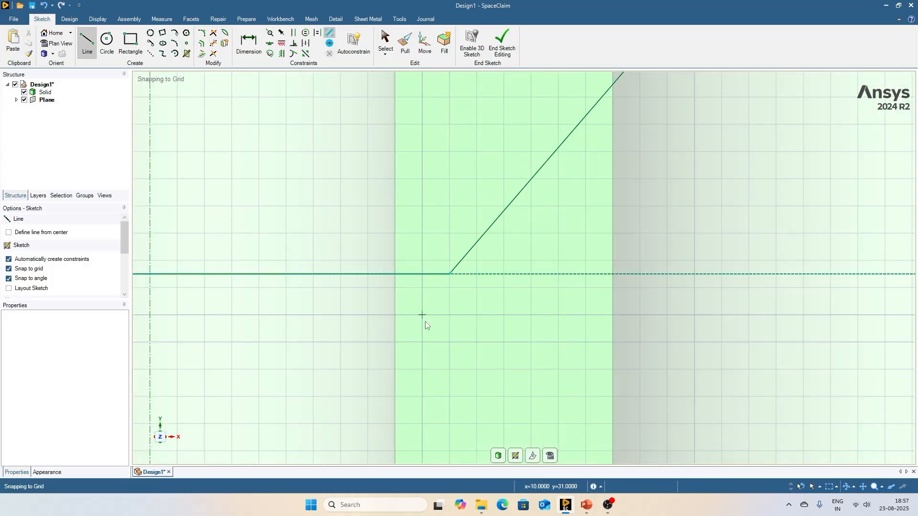
{"action": "scroll", "coordinate": [452, 305], "scroll_direction": "down", "scroll_amount": 3}
{"action": "scroll", "coordinate": [486, 291], "scroll_direction": "down", "scroll_amount": 5}
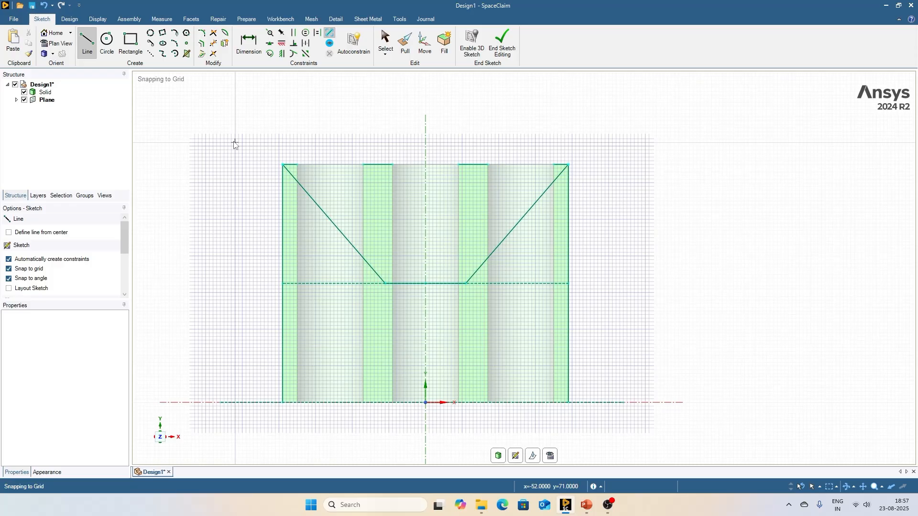
- Delete the projected left edge and the four projected top edge segments from the sketch
{"action": "left_click", "coordinate": [385, 40]}
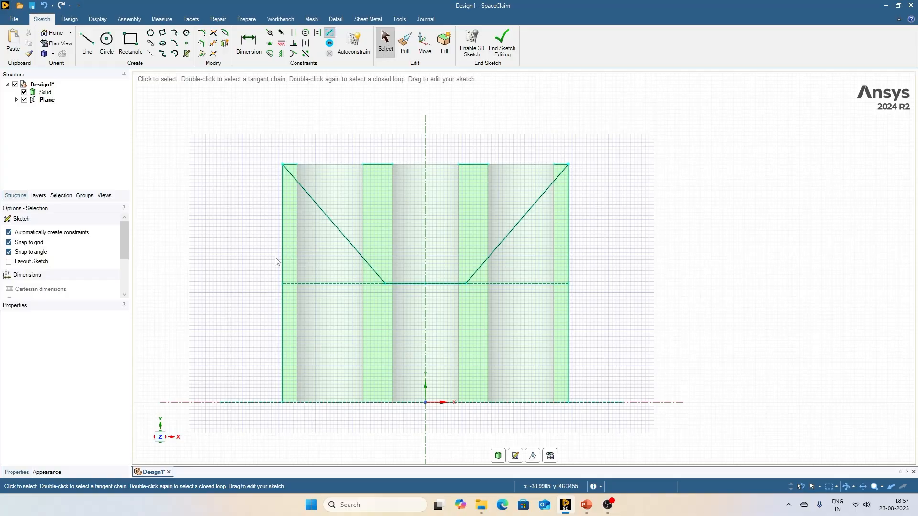
{"action": "left_click", "coordinate": [283, 253]}
{"action": "key", "text": "Delete"}
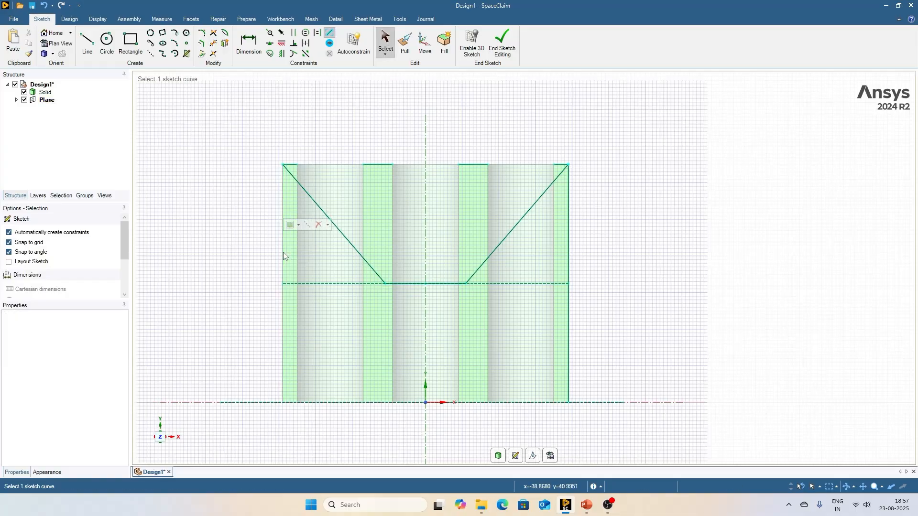
{"action": "left_click", "coordinate": [294, 162]}
{"action": "key", "text": "Delete"}
{"action": "left_click", "coordinate": [381, 165]}
{"action": "key", "text": "Delete"}
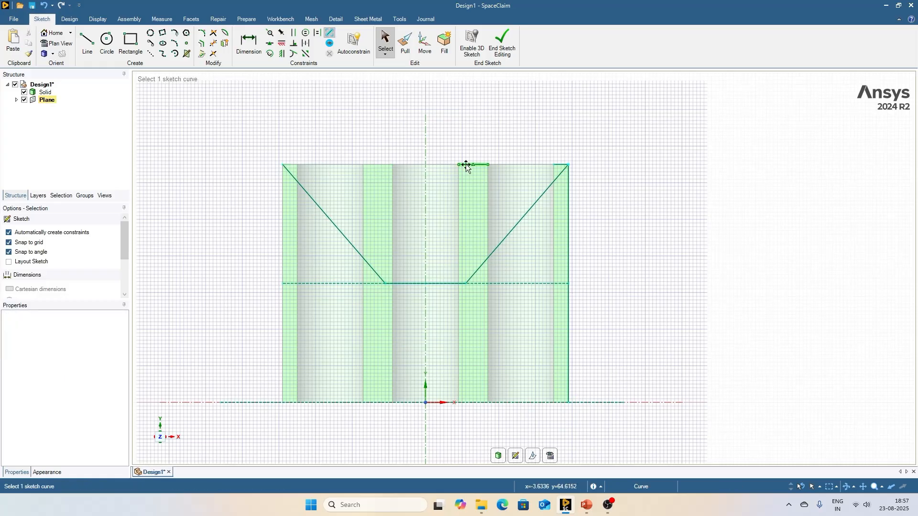
{"action": "left_click", "coordinate": [467, 165]}
{"action": "key", "text": "Delete"}
{"action": "left_click", "coordinate": [557, 165]}
{"action": "key", "text": "Delete"}
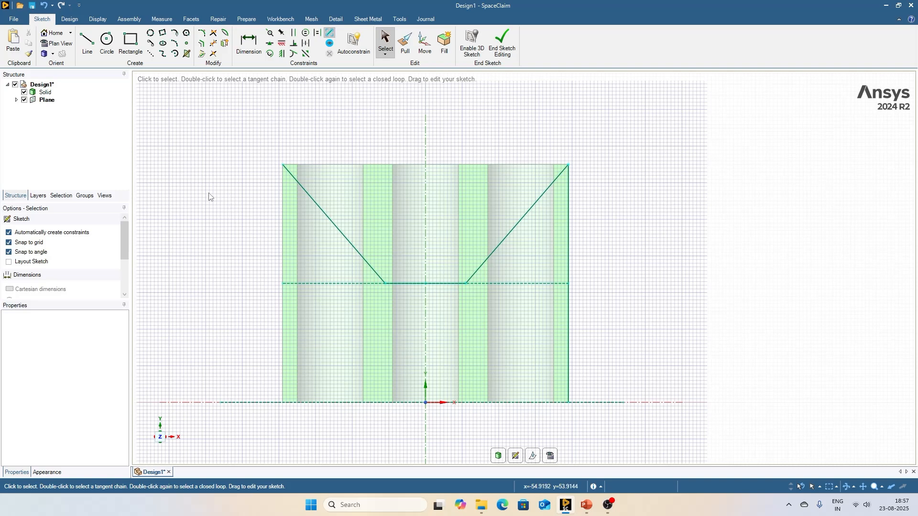
- Close the trapezoid with a horizontal line between the block's upper-left and upper-right corners
{"action": "key", "text": "l"}
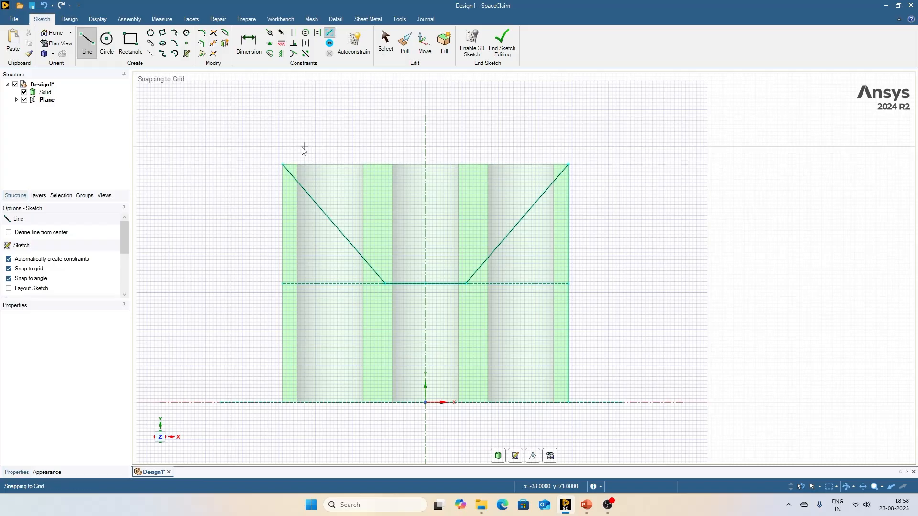
{"action": "left_click", "coordinate": [282, 165]}
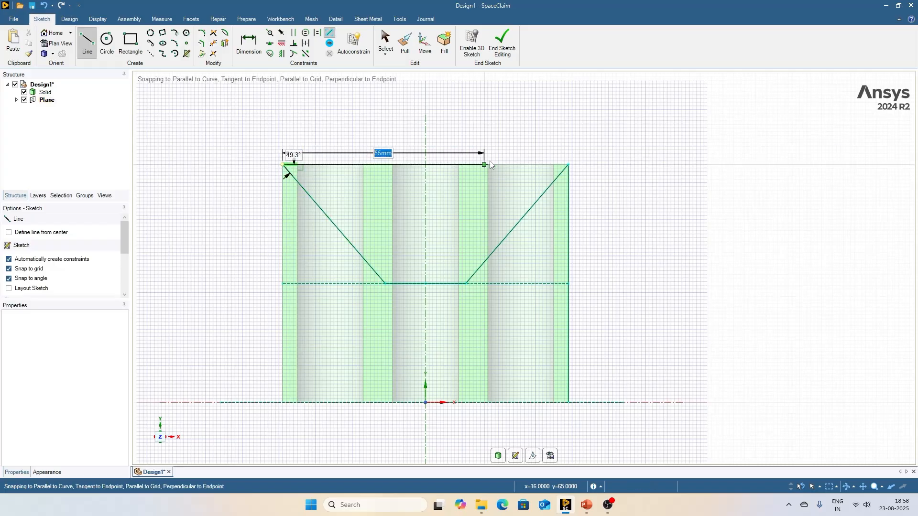
{"action": "left_click", "coordinate": [568, 166]}
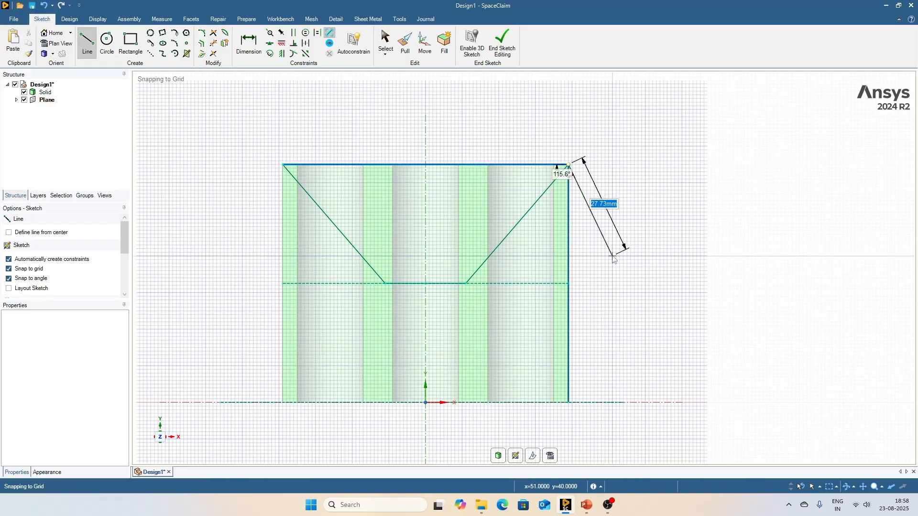
{"action": "key", "text": "Escape"}
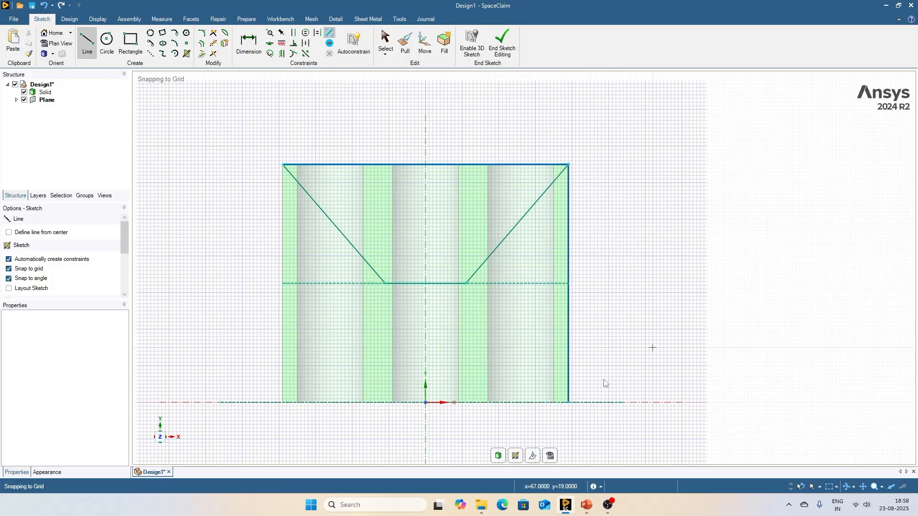
- Leave the sketch and pull the trapezoidal surface to both sides without merging, about 108 mm thick in total, extending past the block
{"action": "left_click", "coordinate": [498, 457]}
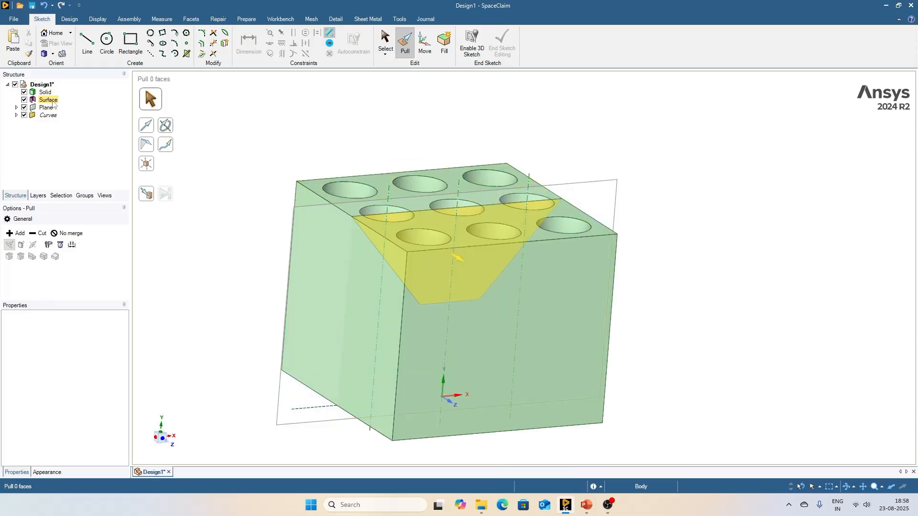
{"action": "left_click", "coordinate": [48, 100]}
{"action": "mouse_move", "coordinate": [250, 293]}
{"action": "middle_mouse_down"}
{"action": "mouse_move", "coordinate": [205, 221]}
{"action": "mouse_move", "coordinate": [186, 217]}
{"action": "mouse_move", "coordinate": [179, 189]}
{"action": "mouse_move", "coordinate": [184, 205]}
{"action": "mouse_move", "coordinate": [207, 218]}
{"action": "mouse_move", "coordinate": [297, 171]}
{"action": "mouse_move", "coordinate": [282, 152]}
{"action": "mouse_move", "coordinate": [290, 200]}
{"action": "mouse_move", "coordinate": [251, 236]}
{"action": "middle_mouse_up"}
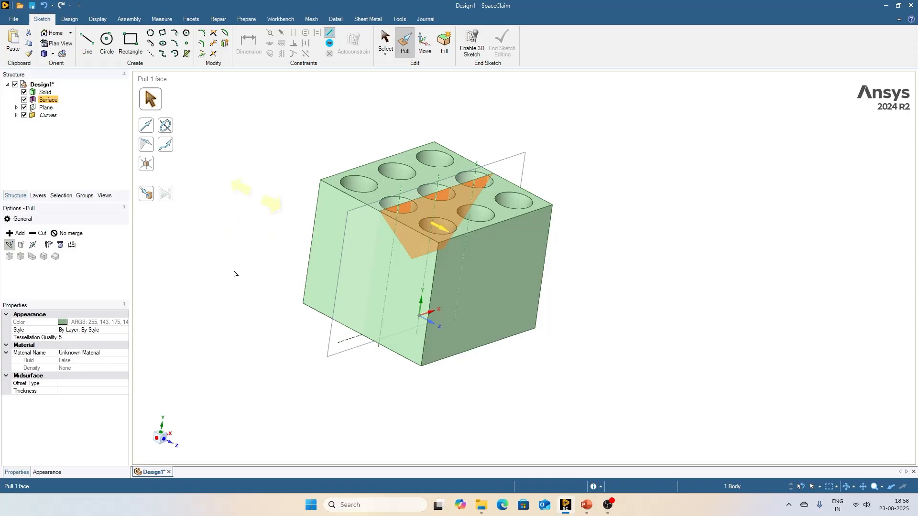
{"action": "scroll", "coordinate": [296, 145], "scroll_direction": "up", "scroll_amount": 2}
{"action": "middle_click_drag", "start_coordinate": [297, 145], "coordinate": [294, 166]}
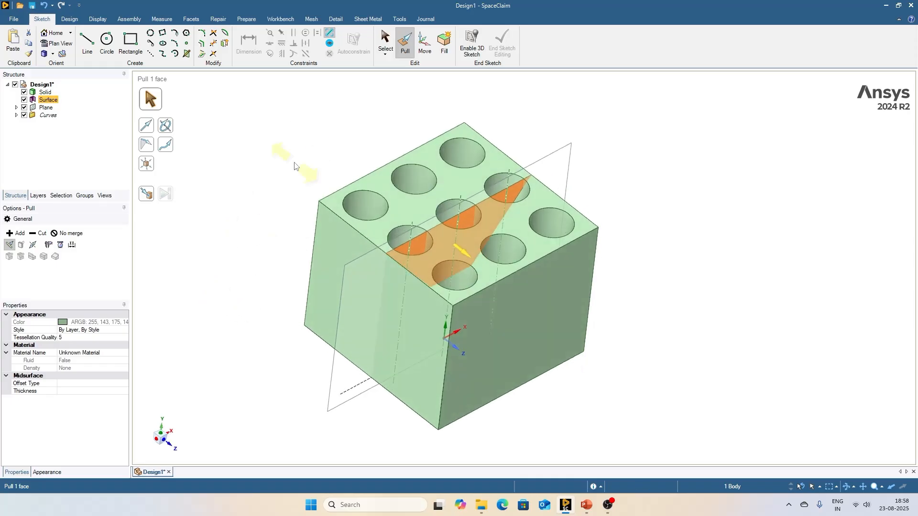
{"action": "left_click", "coordinate": [32, 245]}
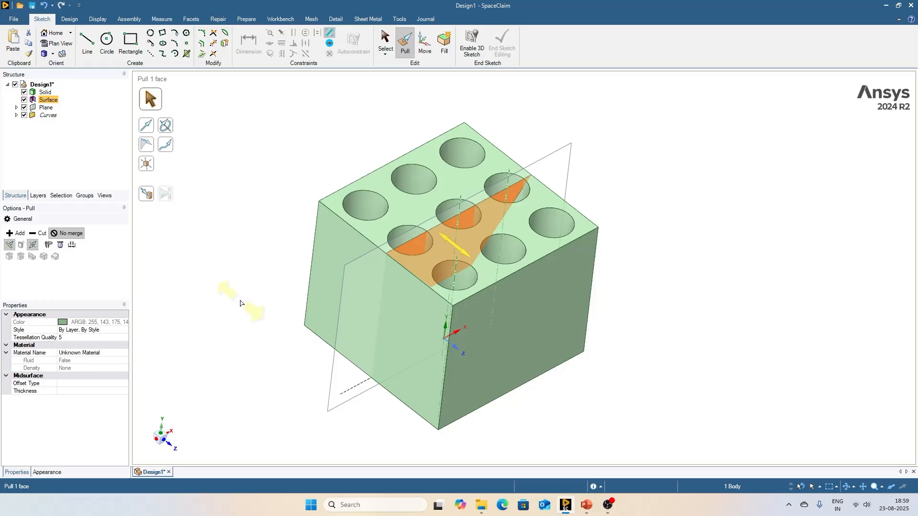
{"action": "left_click", "coordinate": [463, 255]}
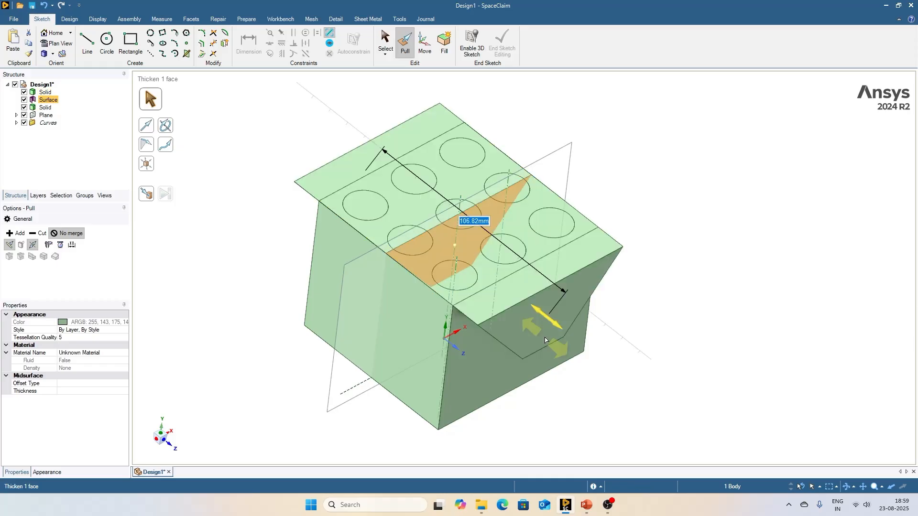
{"action": "left_click_drag", "start_coordinate": [545, 340], "coordinate": [545, 341]}
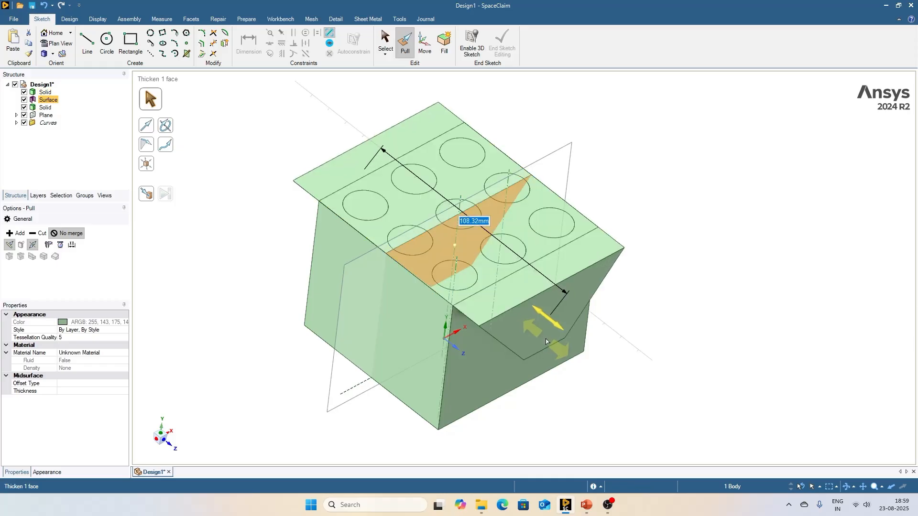
{"action": "left_click", "coordinate": [683, 325]}
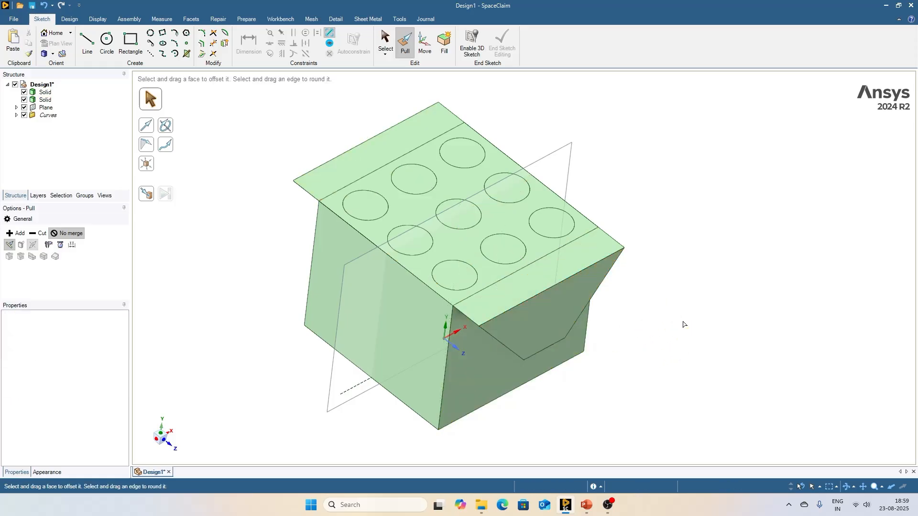
- Use Combine to split the block with the trapezoidal solid as the cutter, with Keep cutter turned off
{"action": "left_click", "coordinate": [47, 100]}
{"action": "middle_click_drag", "start_coordinate": [284, 248], "coordinate": [269, 258]}
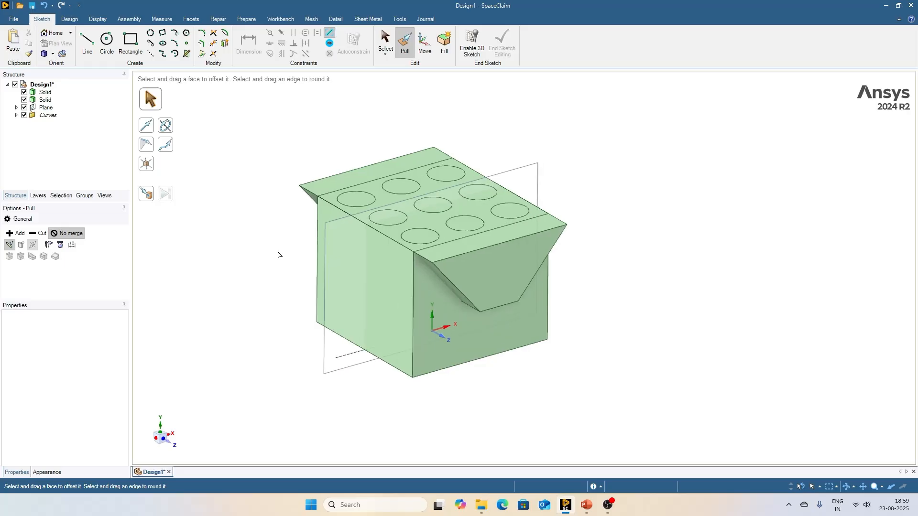
{"action": "left_click", "coordinate": [69, 19]}
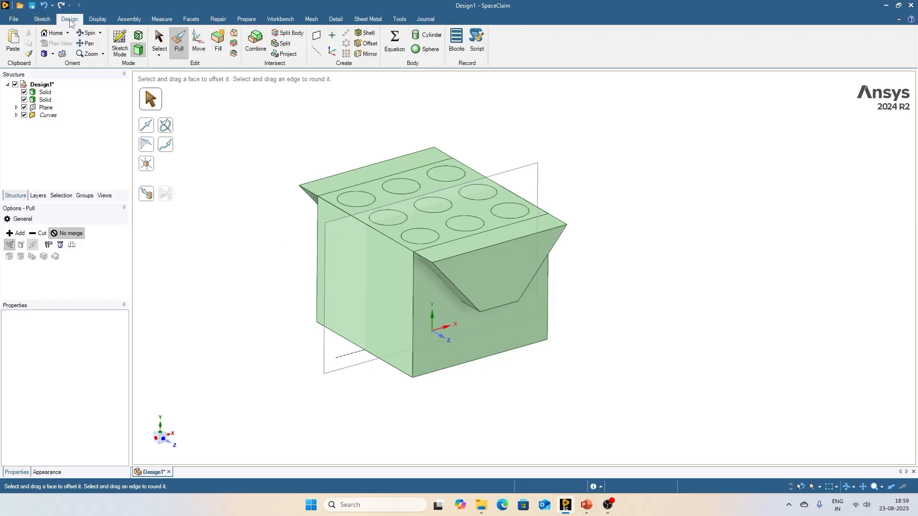
{"action": "left_click", "coordinate": [255, 42]}
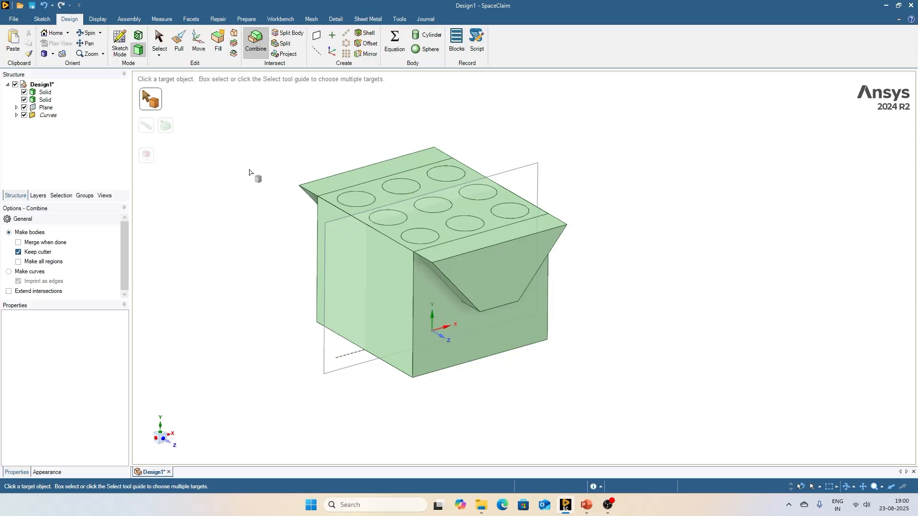
{"action": "left_click", "coordinate": [370, 320]}
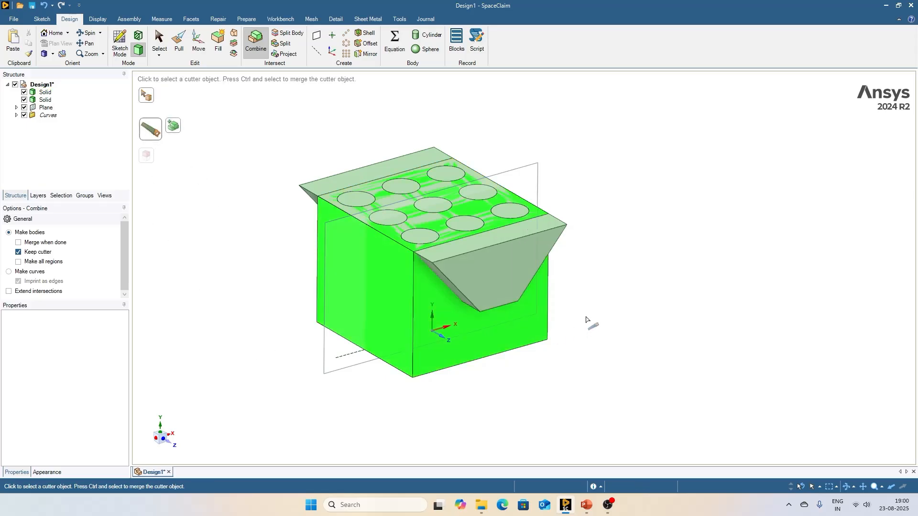
{"action": "left_click", "coordinate": [493, 266]}
{"action": "left_click", "coordinate": [29, 254]}
{"action": "left_click", "coordinate": [481, 276]}
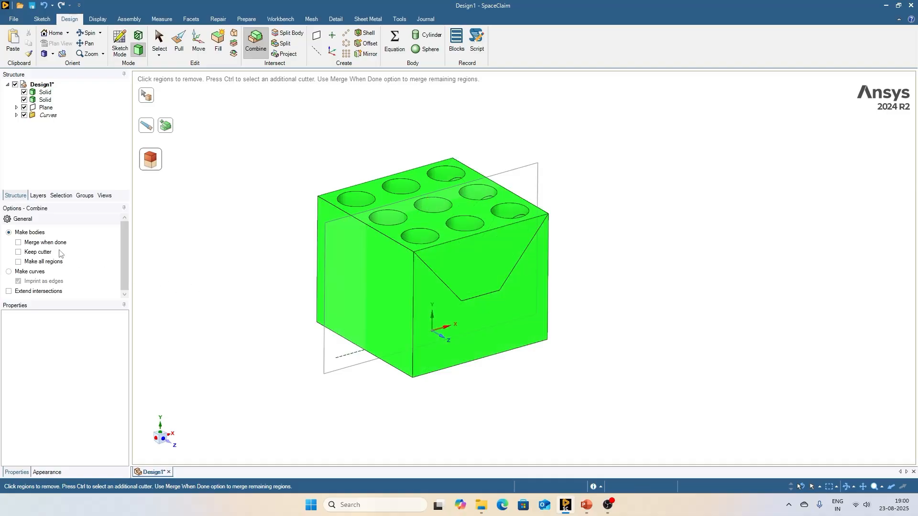
- Rename the lower solid, the one with the trapezoidal recess, as Bottom-block
{"action": "left_click", "coordinate": [160, 41]}
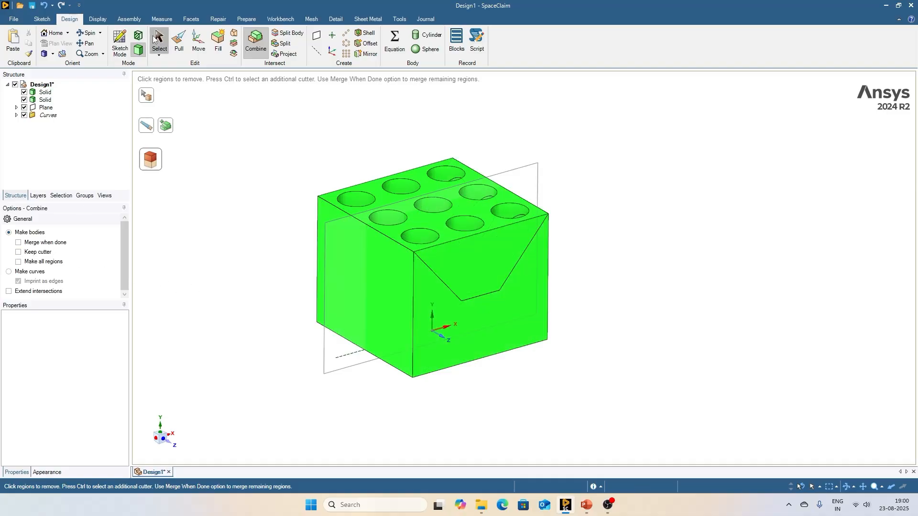
{"action": "left_click", "coordinate": [45, 93]}
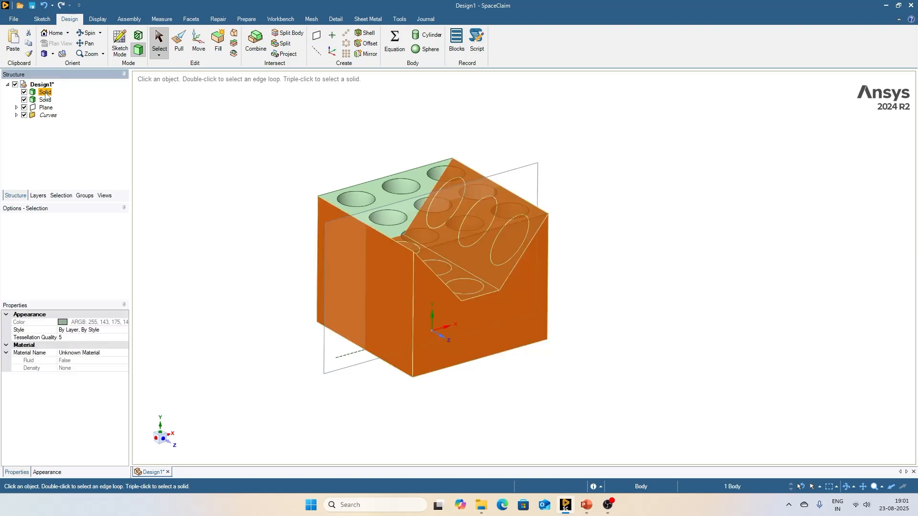
{"action": "left_click", "coordinate": [46, 100]}
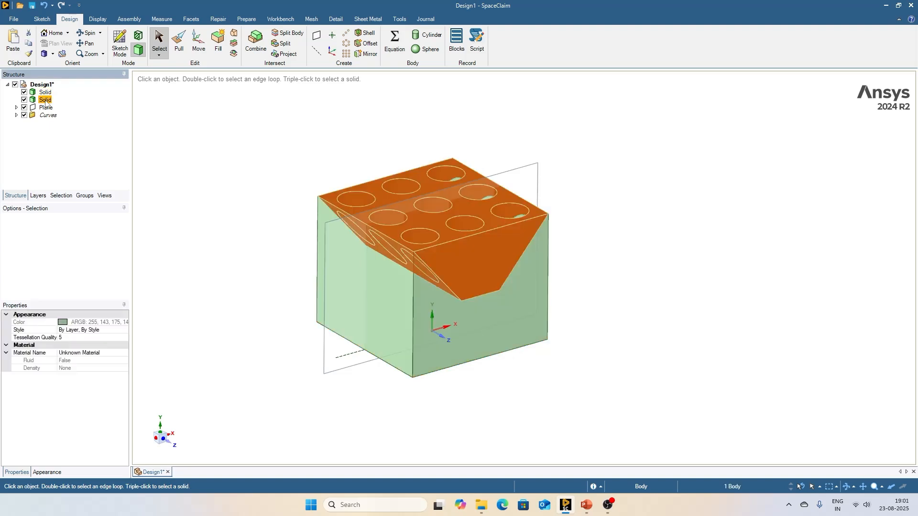
{"action": "right_click", "coordinate": [45, 92]}
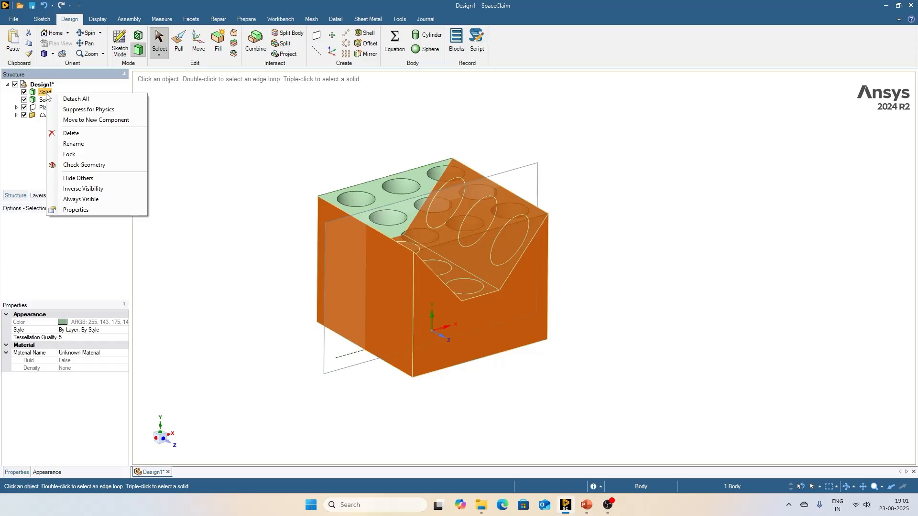
{"action": "left_click", "coordinate": [88, 142]}
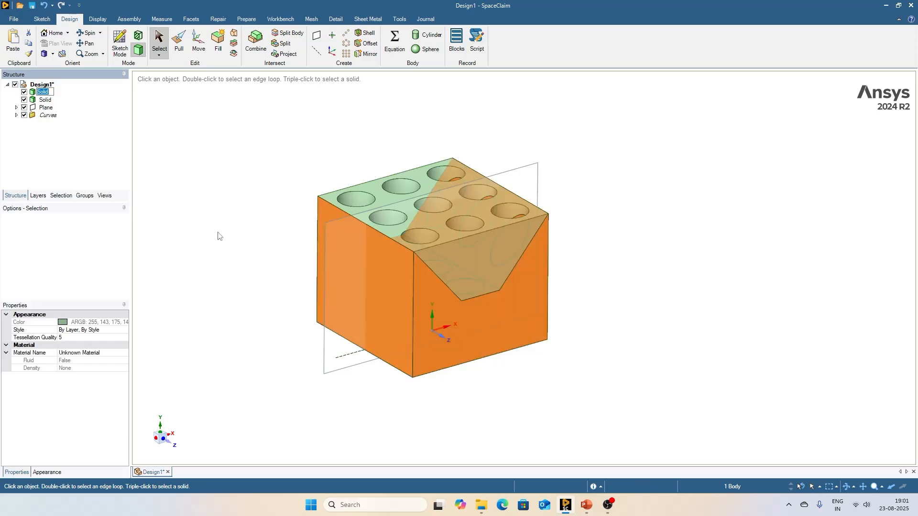
{"action": "type", "text": "Bottom b"}
{"action": "key", "text": "BackSpace"}
{"action": "key", "text": "BackSpace"}
{"action": "type", "text": "-block"}
{"action": "key", "text": "Return"}
- Rename the upper trapezoidal solid as Top-block
{"action": "right_click", "coordinate": [44, 99]}
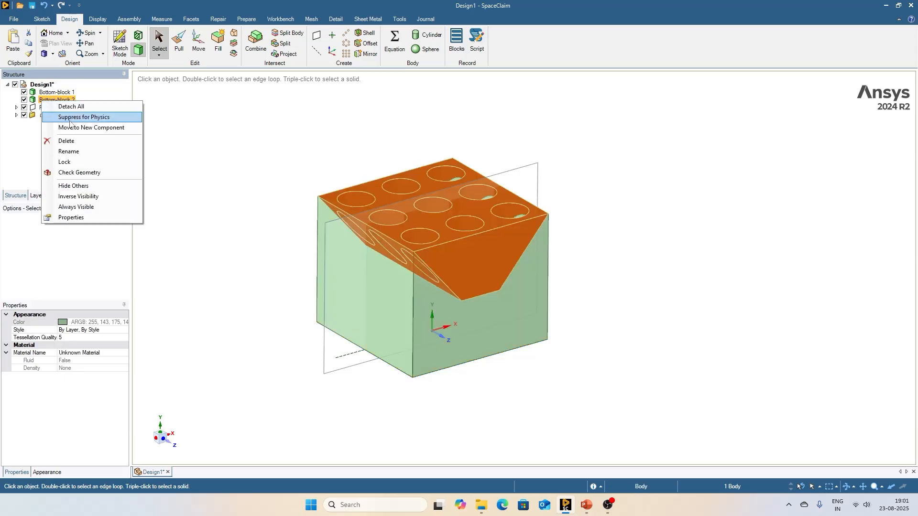
{"action": "left_click", "coordinate": [119, 151]}
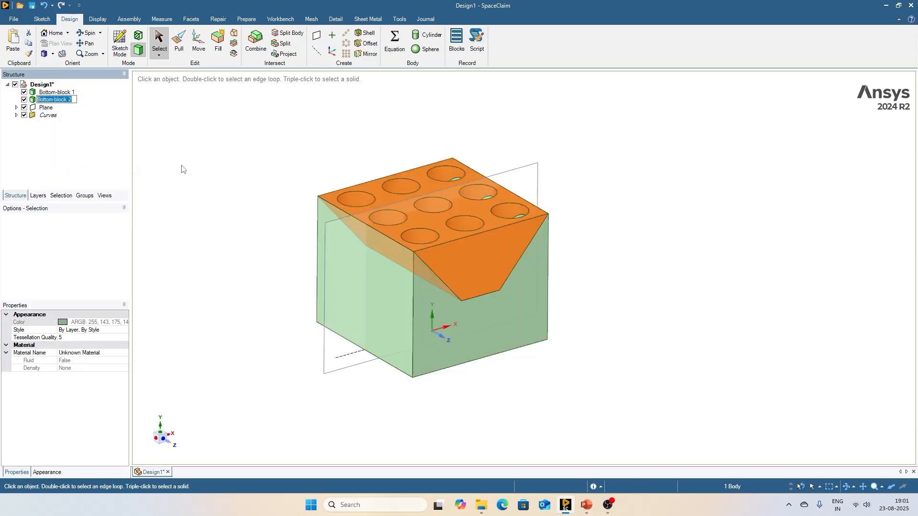
{"action": "type", "text": "Top-block"}
{"action": "key", "text": "Return"}
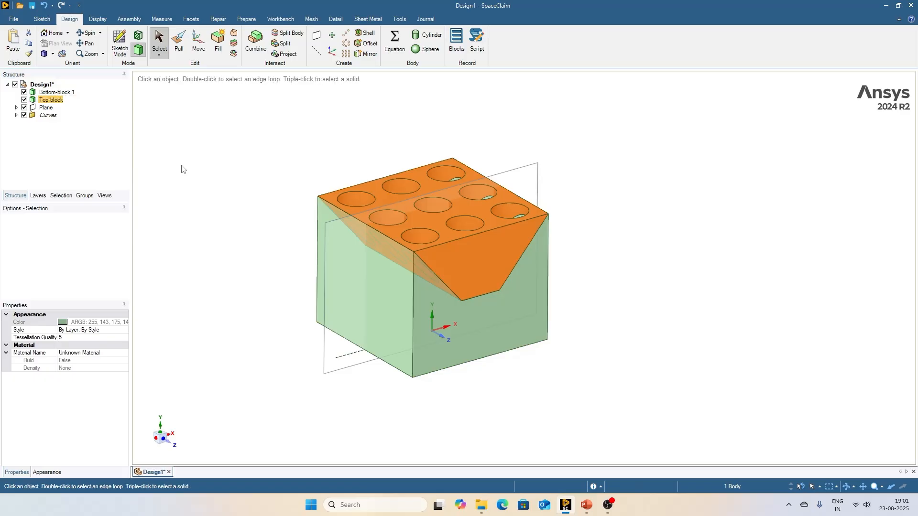
- Remove the trailing number from the lower solid's name so it reads Bottom-block
{"action": "left_click", "coordinate": [56, 92]}
{"action": "right_click", "coordinate": [62, 91]}
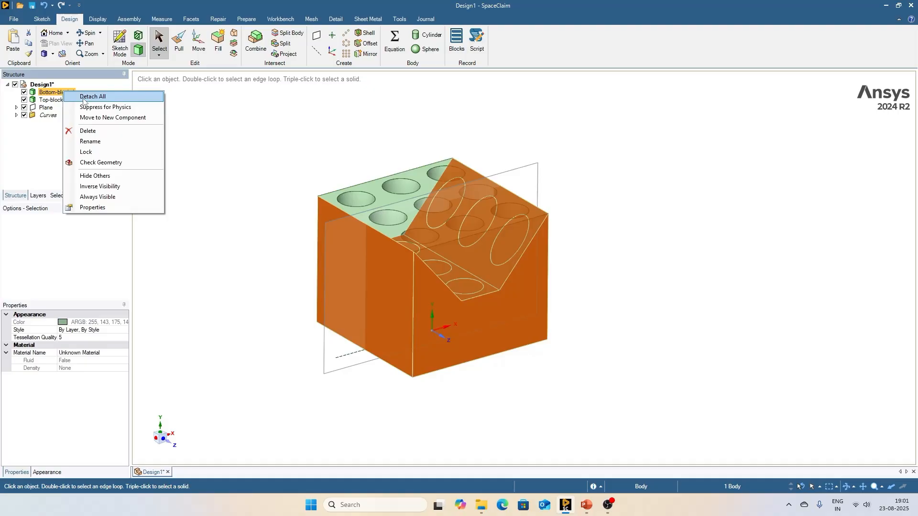
{"action": "left_click", "coordinate": [95, 143]}
{"action": "key", "text": "End"}
{"action": "key", "text": "BackSpace"}
{"action": "key", "text": "BackSpace"}
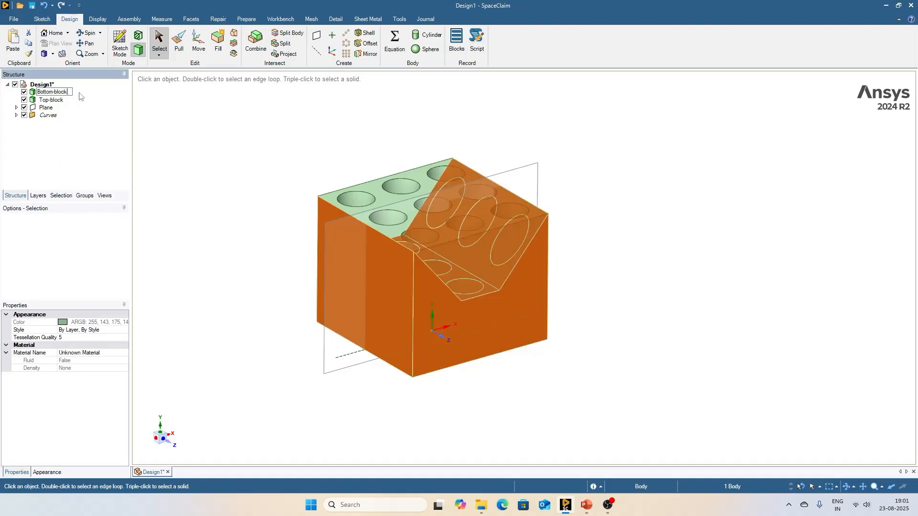
{"action": "key", "text": "Return"}
{"action": "left_click", "coordinate": [194, 150]}
- Hide the Bottom-block body so the underside of the Top-block is exposed
{"action": "middle_click_drag", "start_coordinate": [195, 150], "coordinate": [259, 222]}
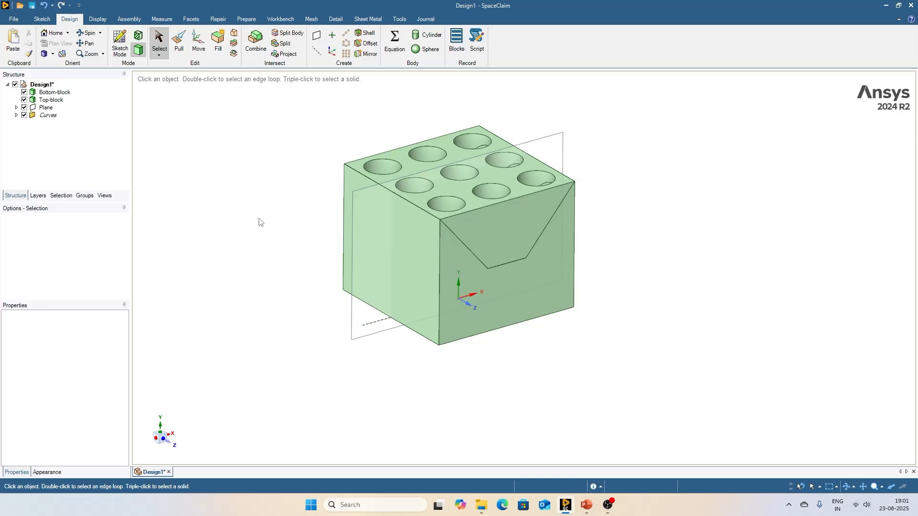
{"action": "middle_click_drag", "start_coordinate": [259, 222], "coordinate": [224, 198], "text": "shift"}
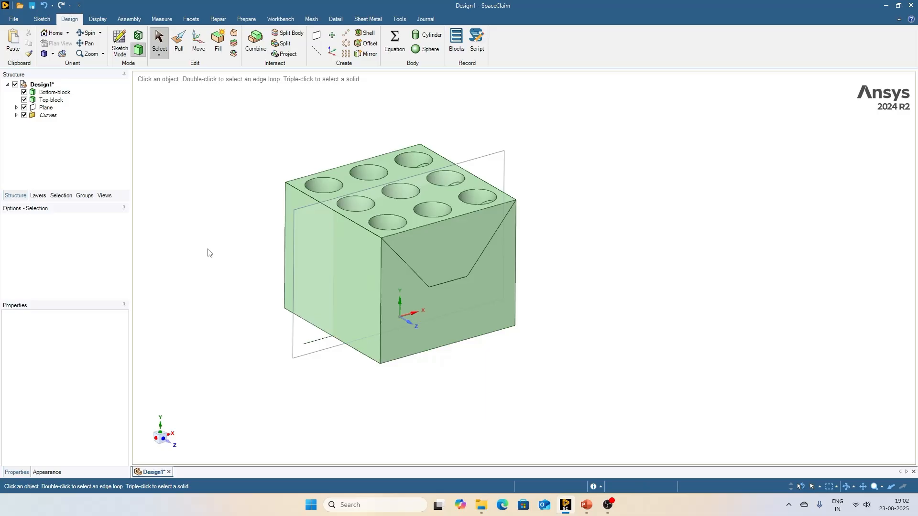
{"action": "right_click", "coordinate": [329, 284]}
{"action": "left_click", "coordinate": [353, 113]}
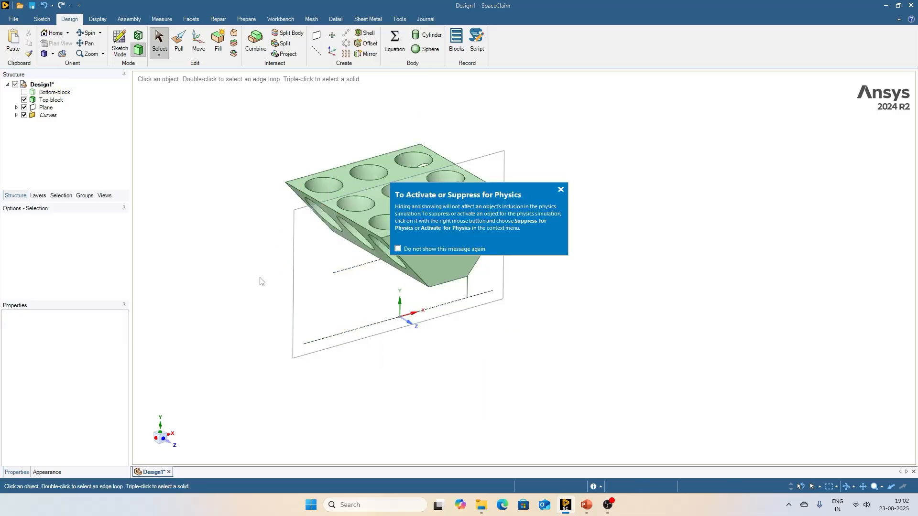
{"action": "middle_click_drag", "start_coordinate": [544, 216], "coordinate": [575, 221]}
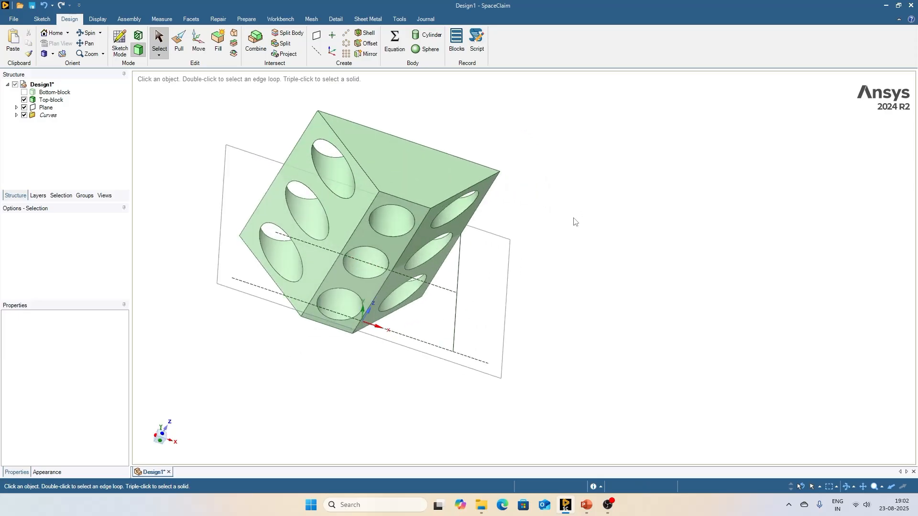
- Create a named selection walls-adiabatic from the Top-block's two sloped faces and its narrow bottom face
{"action": "left_click", "coordinate": [355, 221]}
{"action": "left_click", "coordinate": [360, 228], "text": "ctrl"}
{"action": "left_click", "coordinate": [457, 228], "text": "ctrl"}
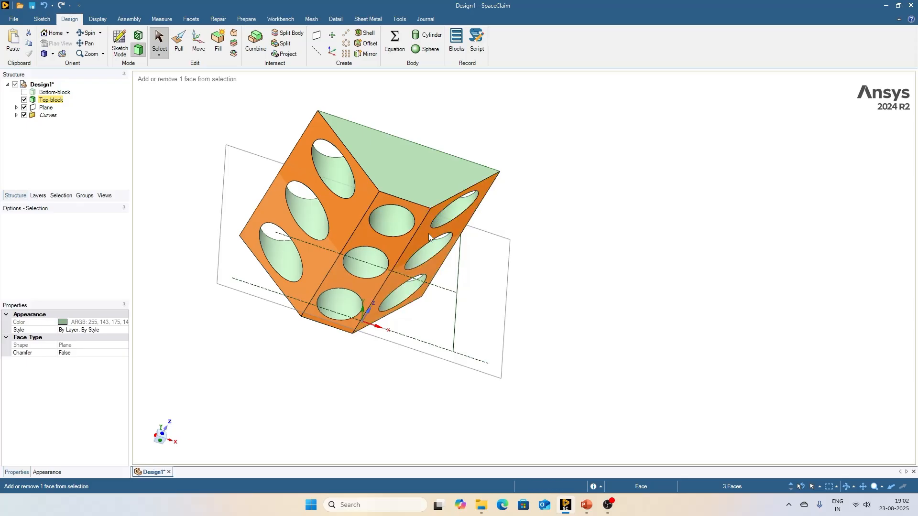
{"action": "middle_click_drag", "start_coordinate": [292, 356], "coordinate": [196, 139]}
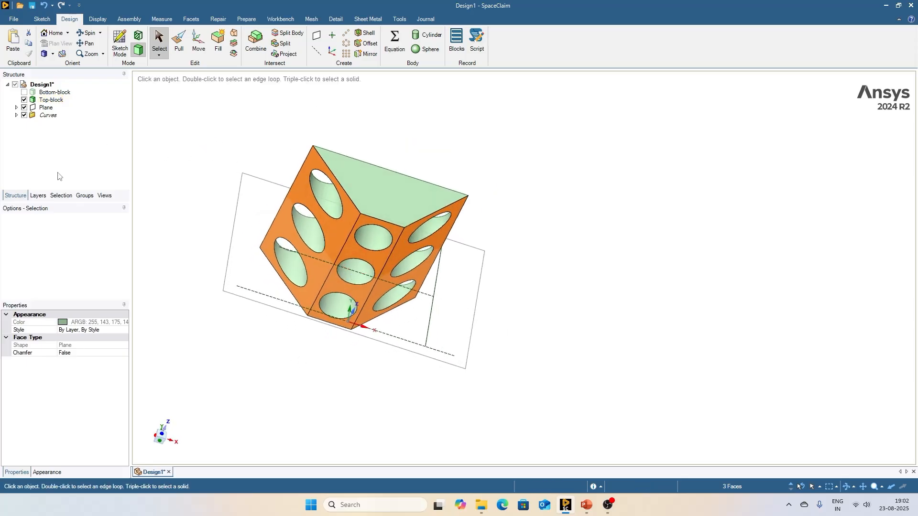
{"action": "left_click", "coordinate": [84, 196]}
{"action": "left_click", "coordinate": [19, 84]}
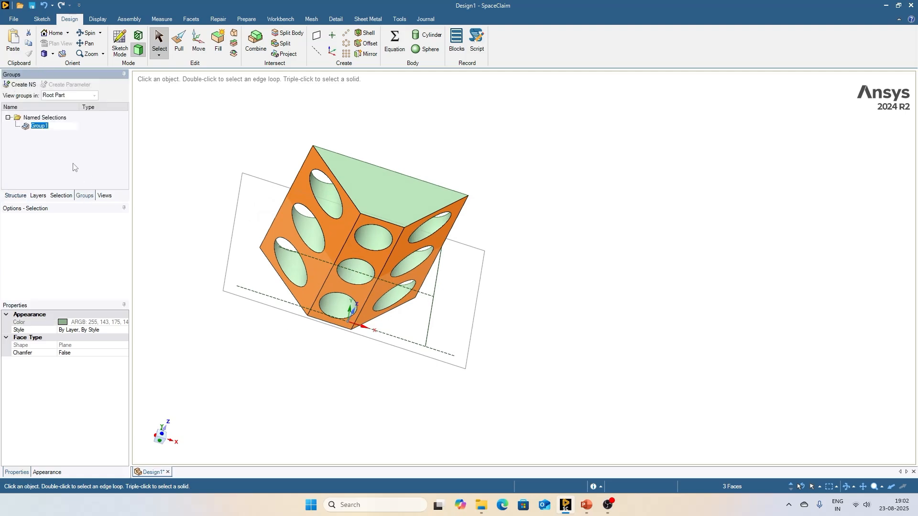
{"action": "type", "text": "walls-adiabatic"}
{"action": "left_click", "coordinate": [205, 190]}
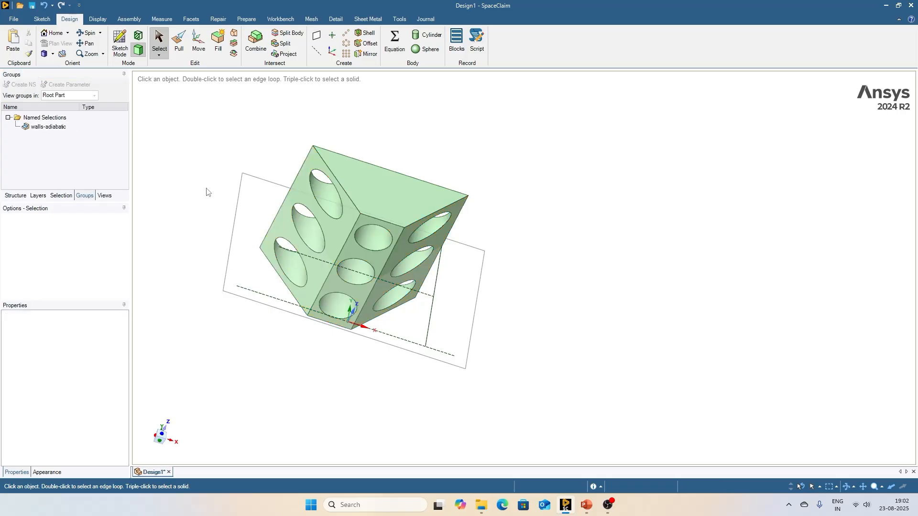
- Show all hidden bodies again, including the Bottom-block
{"action": "middle_click_drag", "start_coordinate": [292, 185], "coordinate": [196, 172]}
{"action": "right_click", "coordinate": [196, 172]}
{"action": "left_click", "coordinate": [223, 242]}
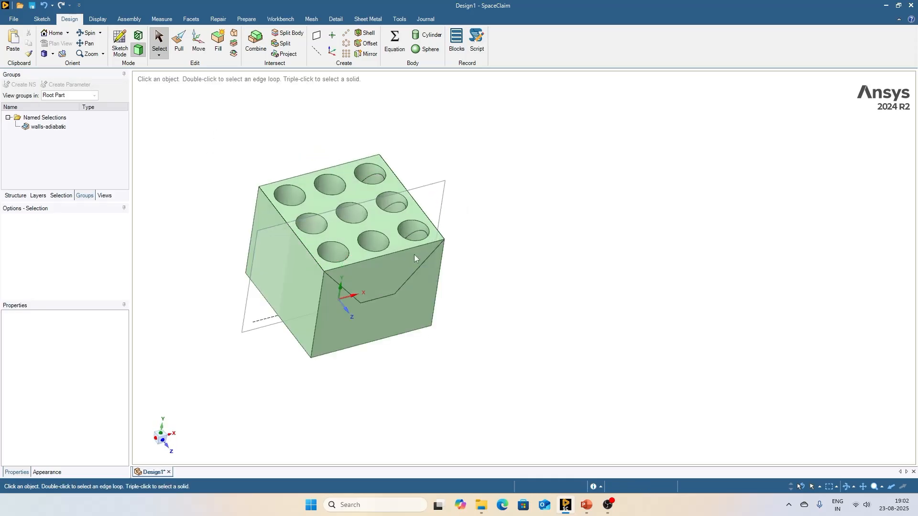
{"action": "middle_click_drag", "start_coordinate": [232, 148], "coordinate": [217, 120]}
{"action": "scroll", "coordinate": [225, 231], "scroll_direction": "up", "scroll_amount": 2}
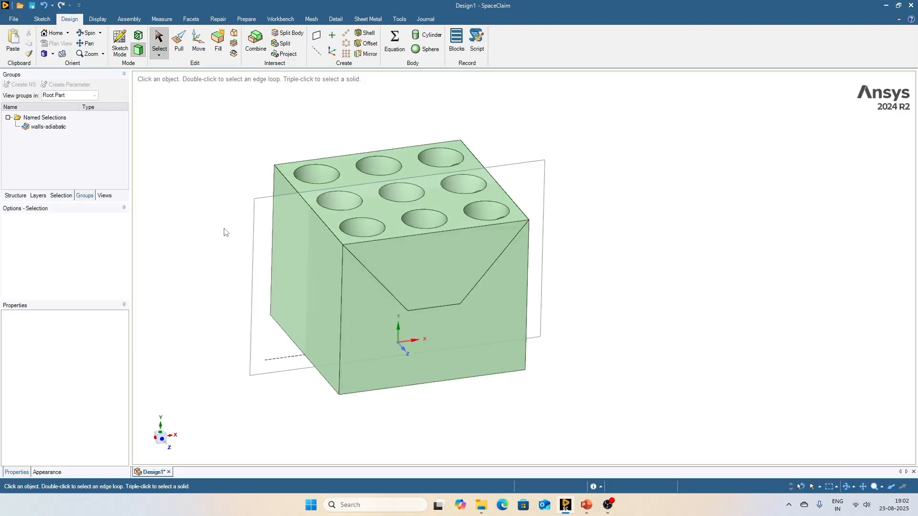
{"action": "middle_click_drag", "start_coordinate": [225, 231], "coordinate": [210, 178]}
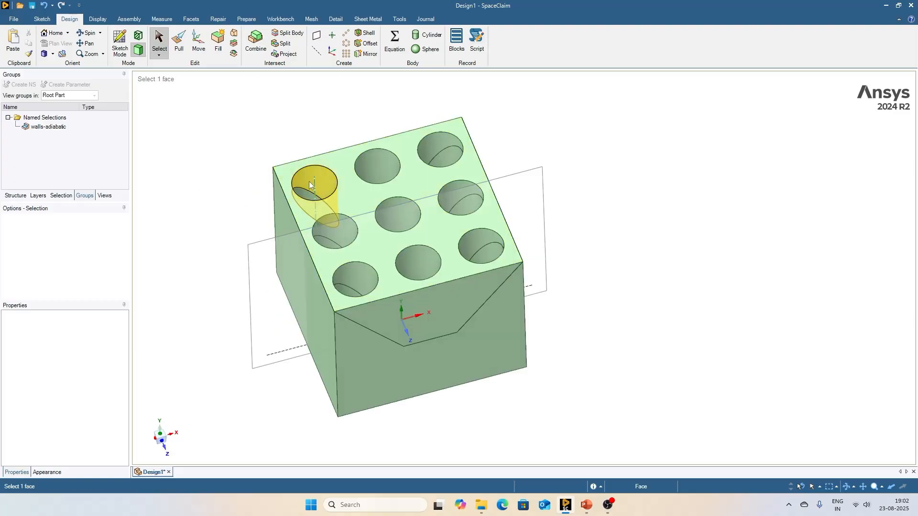
{"action": "middle_click_drag", "start_coordinate": [261, 204], "coordinate": [206, 230]}
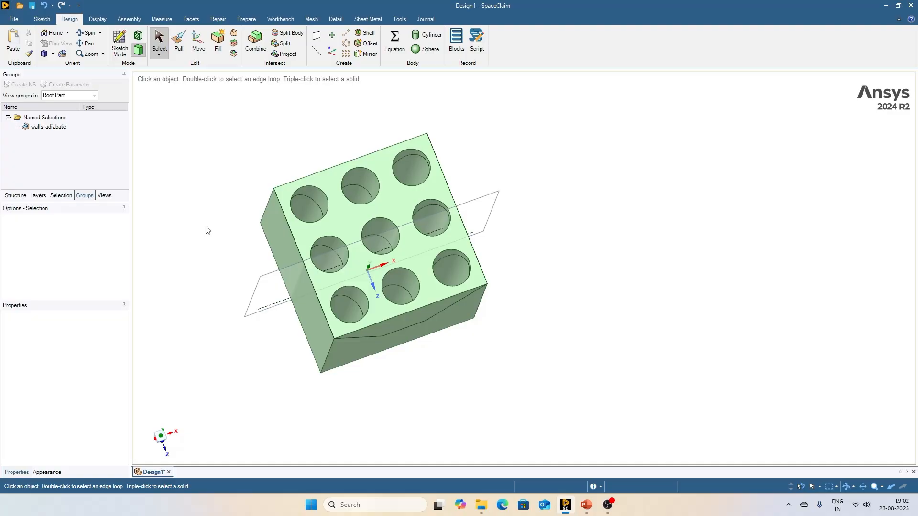
{"action": "left_click", "coordinate": [320, 198]}
{"action": "left_click", "coordinate": [313, 210], "text": "ctrl"}
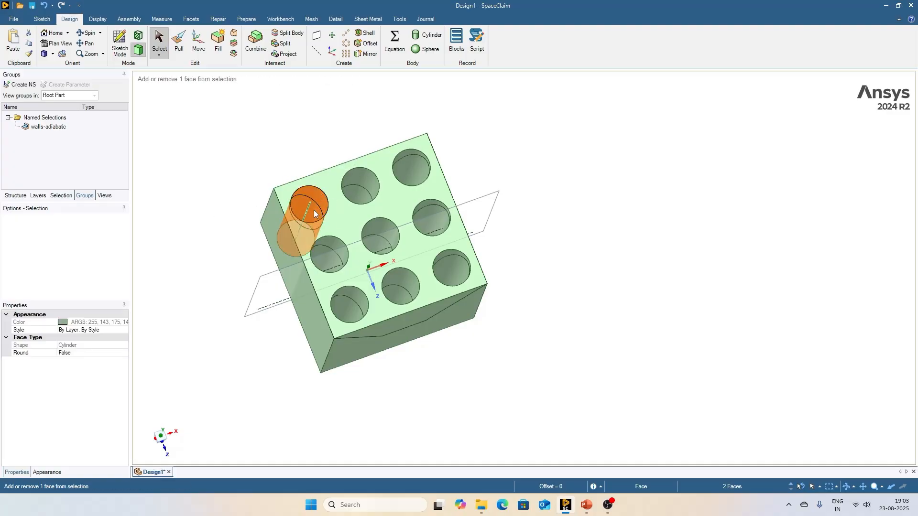
{"action": "left_click", "coordinate": [289, 148]}
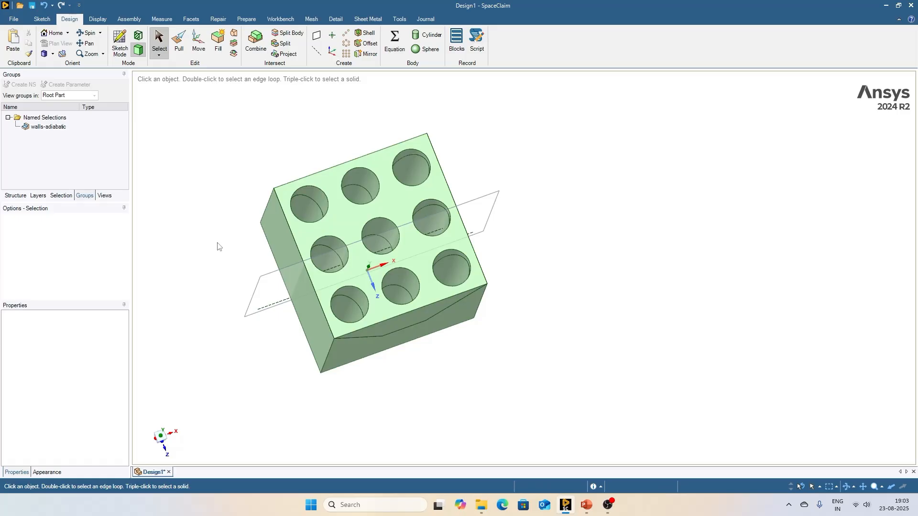
{"action": "middle_click_drag", "start_coordinate": [217, 246], "coordinate": [211, 212]}
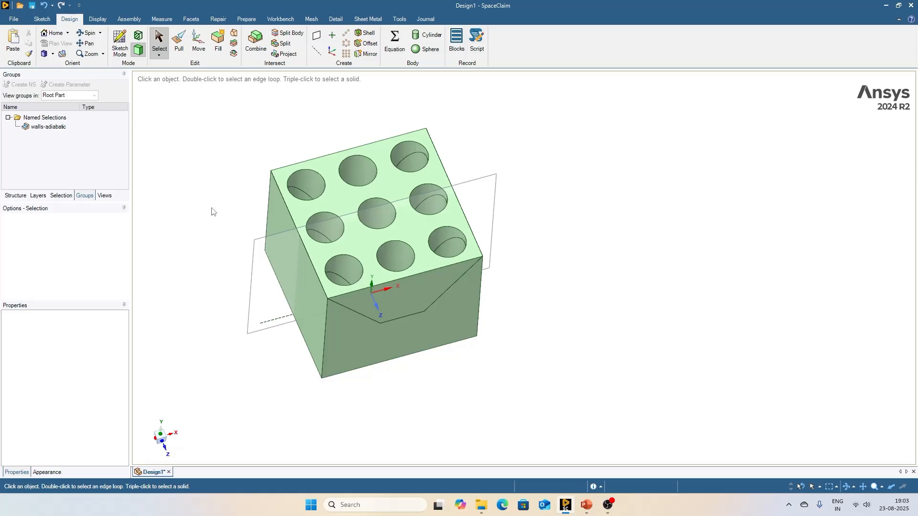
{"action": "left_click", "coordinate": [315, 185]}
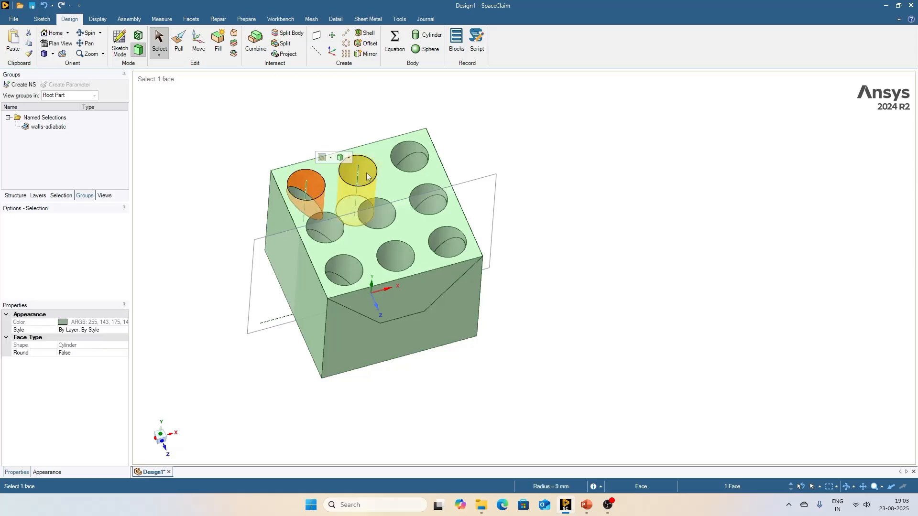
{"action": "left_click", "coordinate": [367, 176], "text": "ctrl"}
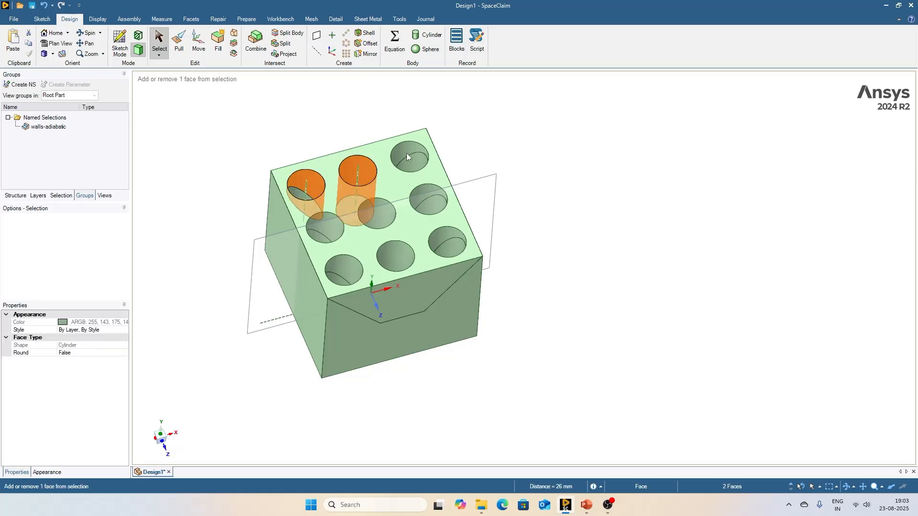
{"action": "left_click", "coordinate": [488, 171]}
- Hide everything except the Top-block
{"action": "right_click", "coordinate": [392, 187]}
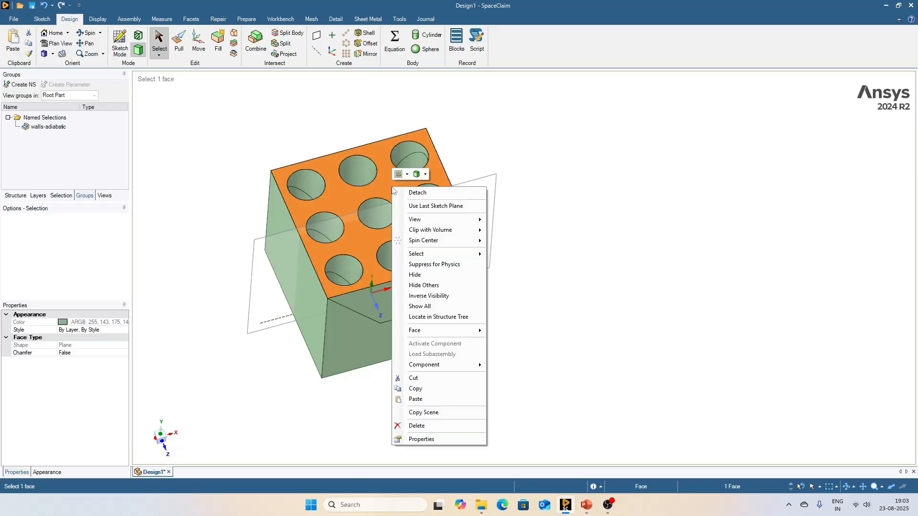
{"action": "left_click", "coordinate": [425, 295]}
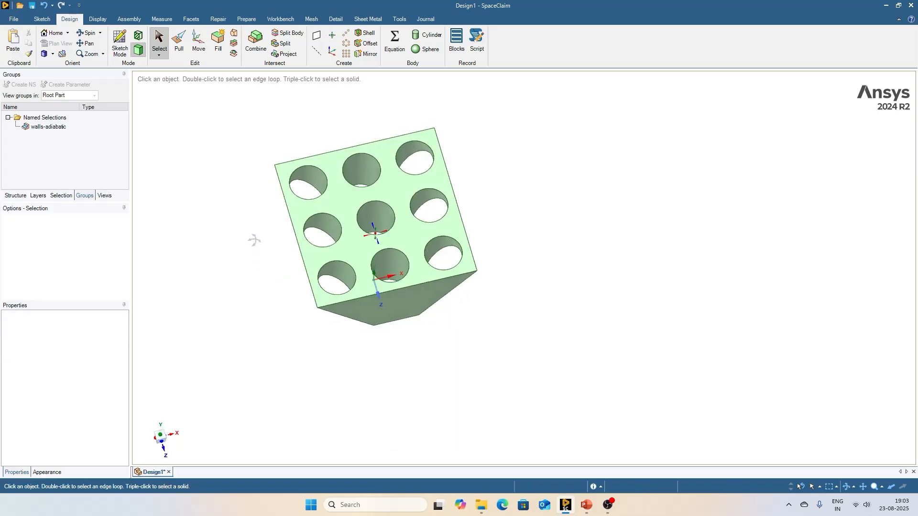
{"action": "middle_click_drag", "start_coordinate": [254, 240], "coordinate": [255, 263]}
{"action": "scroll", "coordinate": [576, 159], "scroll_direction": "up", "scroll_amount": 1}
- Create a named selection cylinders-top from the nine cylindrical hole faces of the Top-block
{"action": "left_click", "coordinate": [301, 158]}
{"action": "left_click", "coordinate": [350, 138], "text": "ctrl"}
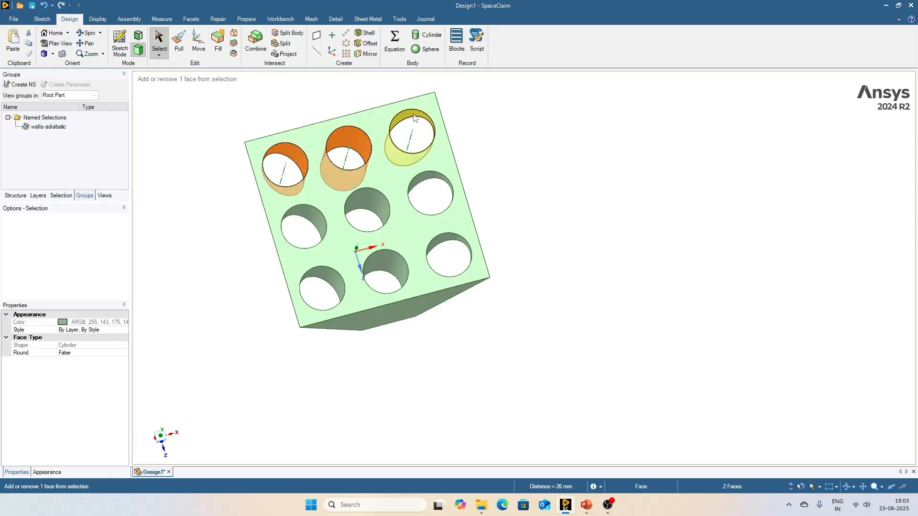
{"action": "left_click", "coordinate": [414, 120], "text": "ctrl"}
{"action": "left_click", "coordinate": [429, 180], "text": "ctrl"}
{"action": "left_click", "coordinate": [359, 194], "text": "ctrl"}
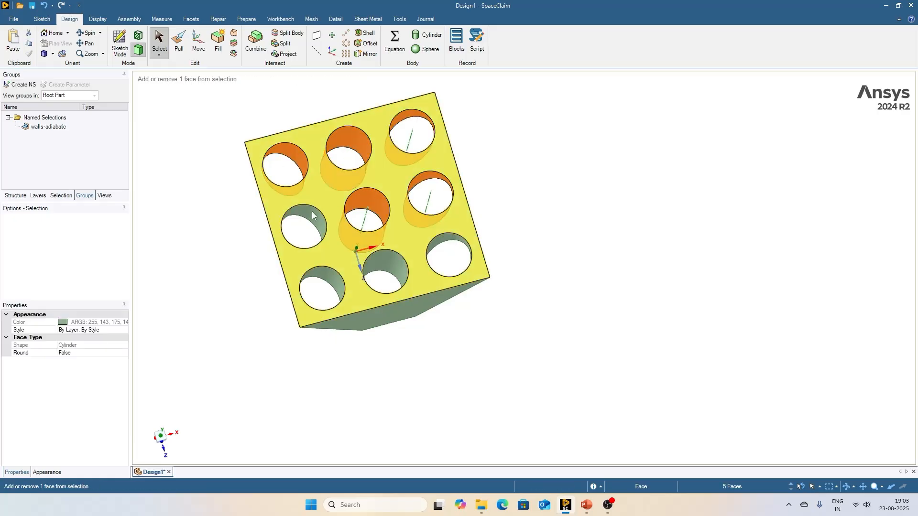
{"action": "left_click", "coordinate": [311, 212], "text": "ctrl"}
{"action": "left_click", "coordinate": [391, 266], "text": "ctrl"}
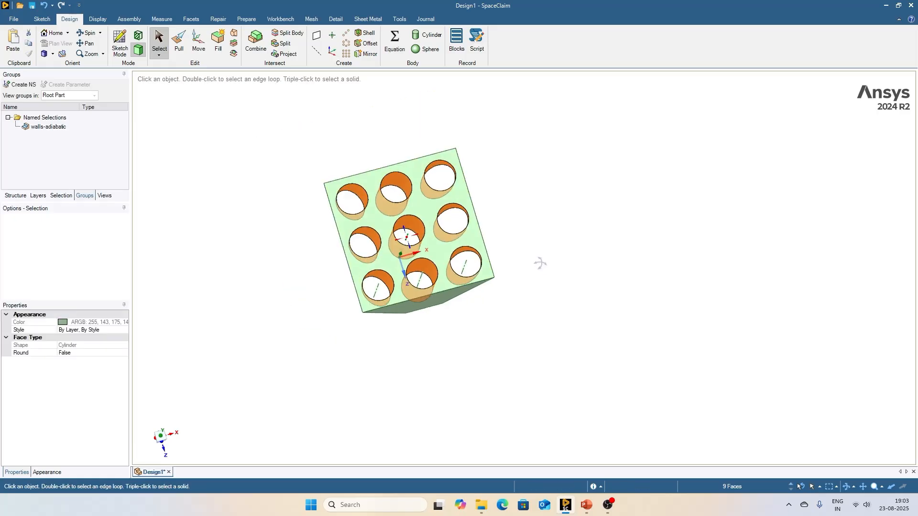
{"action": "middle_click_drag", "start_coordinate": [541, 262], "coordinate": [460, 191]}
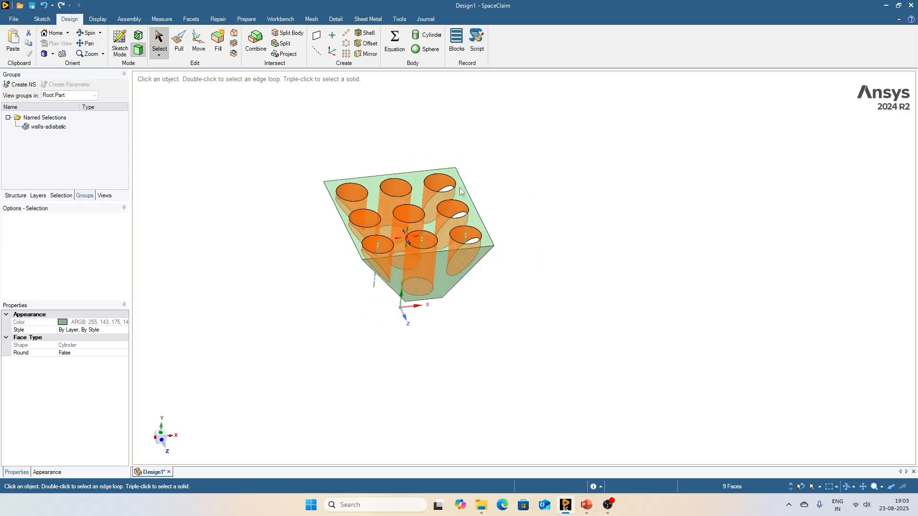
{"action": "key", "text": "ctrl+g"}
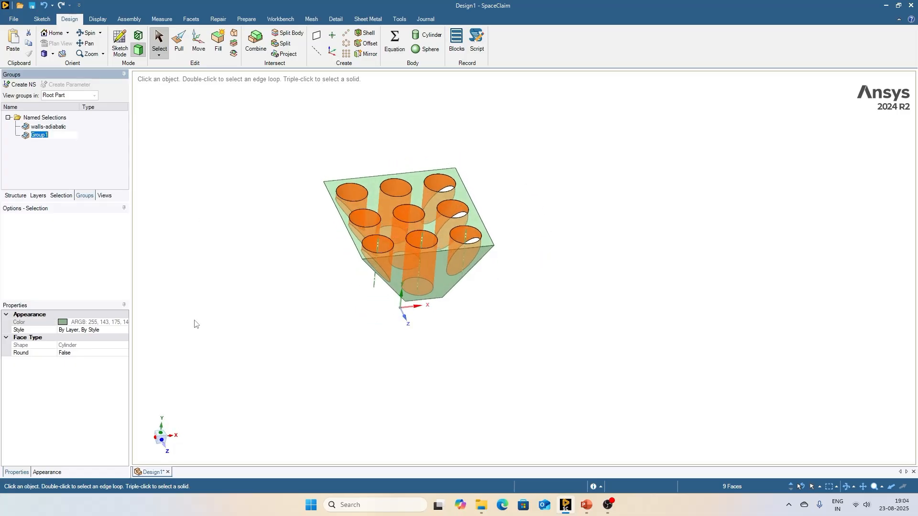
{"action": "type", "text": "cylinders-t"}
{"action": "left_click", "coordinate": [316, 340]}
- Show all hidden bodies again and hide everything except the Bottom-block
{"action": "right_click", "coordinate": [244, 212]}
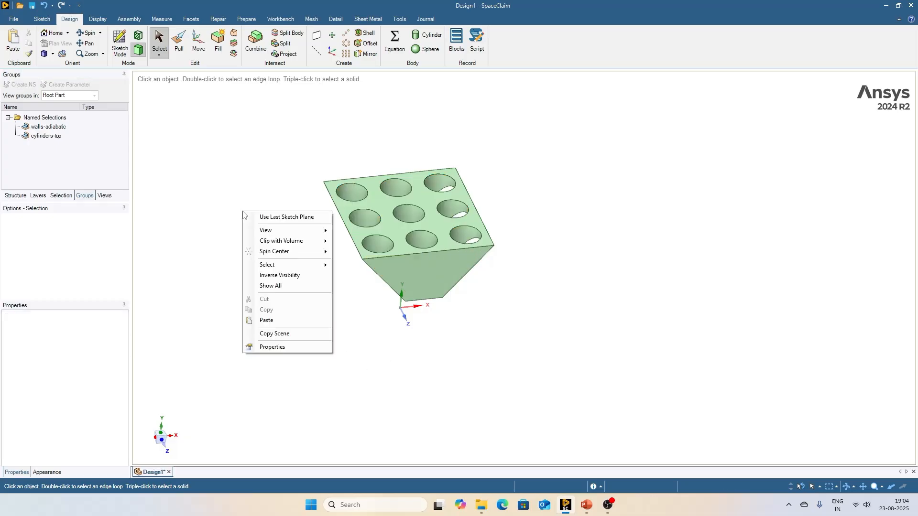
{"action": "left_click", "coordinate": [281, 286]}
{"action": "right_click", "coordinate": [367, 314]}
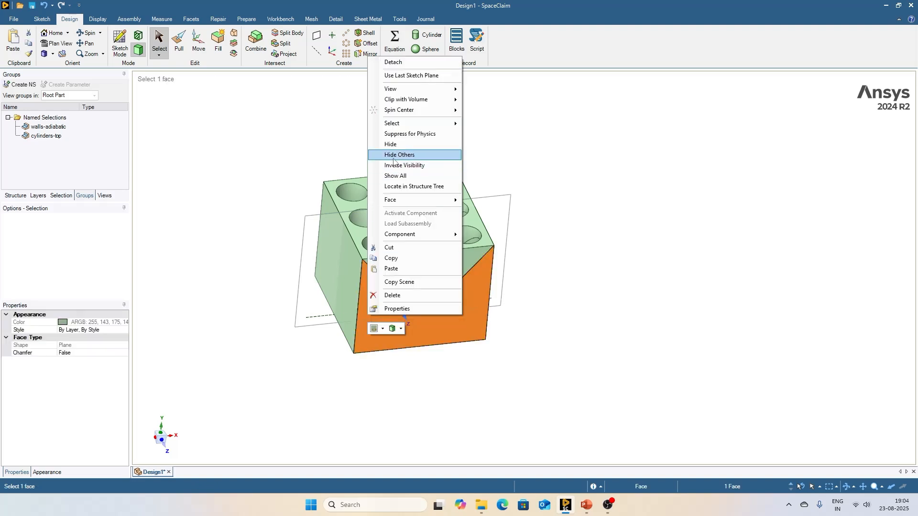
{"action": "left_click", "coordinate": [393, 156]}
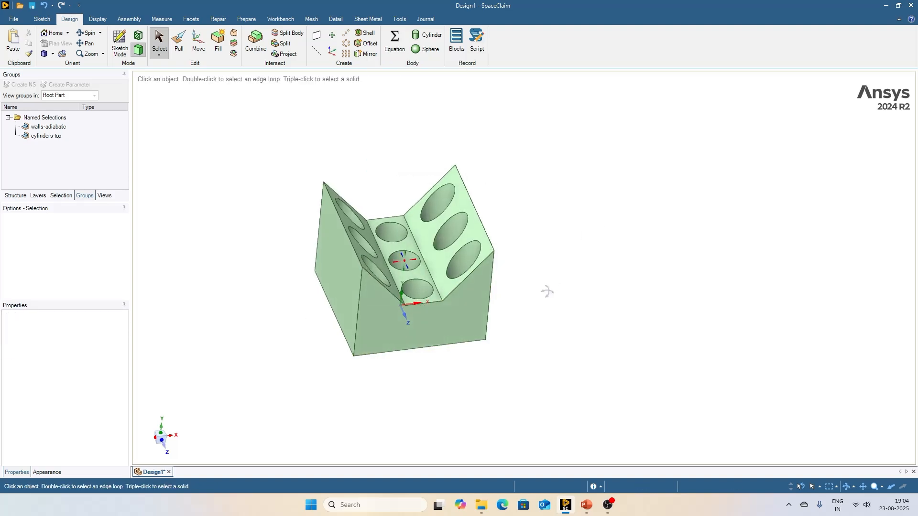
- Create a named selection cylinders-bottom from the nine cylindrical hole faces of the Bottom-block
{"action": "middle_click_drag", "start_coordinate": [547, 291], "coordinate": [544, 305]}
{"action": "left_click", "coordinate": [388, 257]}
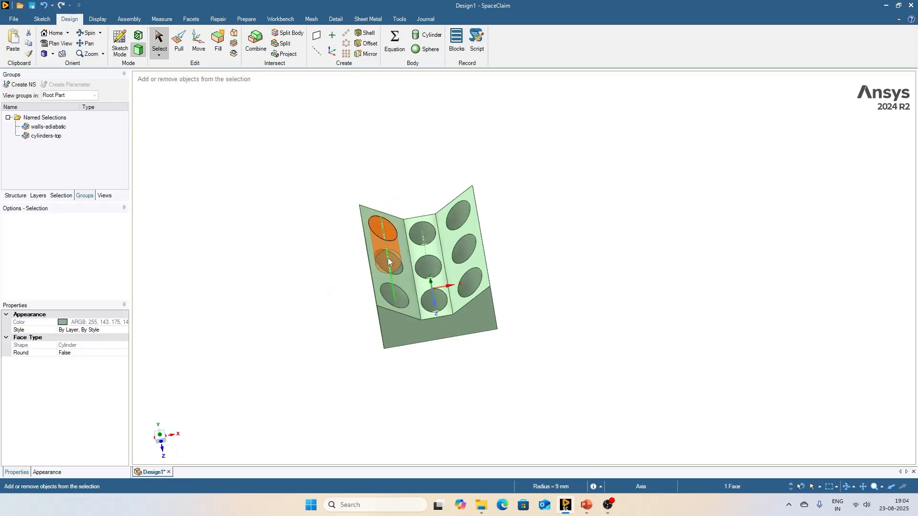
{"action": "left_click", "coordinate": [395, 265], "text": "ctrl"}
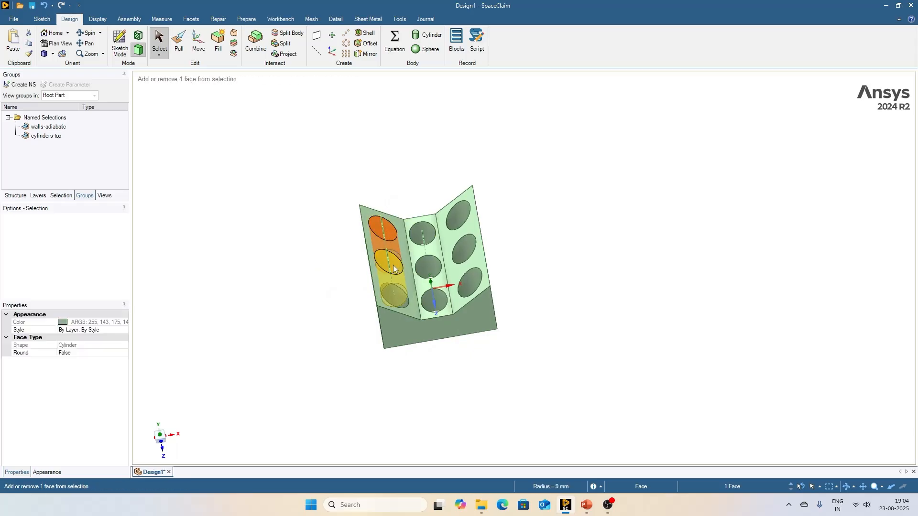
{"action": "left_click", "coordinate": [400, 299], "text": "ctrl"}
{"action": "left_click", "coordinate": [426, 228], "text": "ctrl"}
{"action": "left_click", "coordinate": [428, 265], "text": "ctrl"}
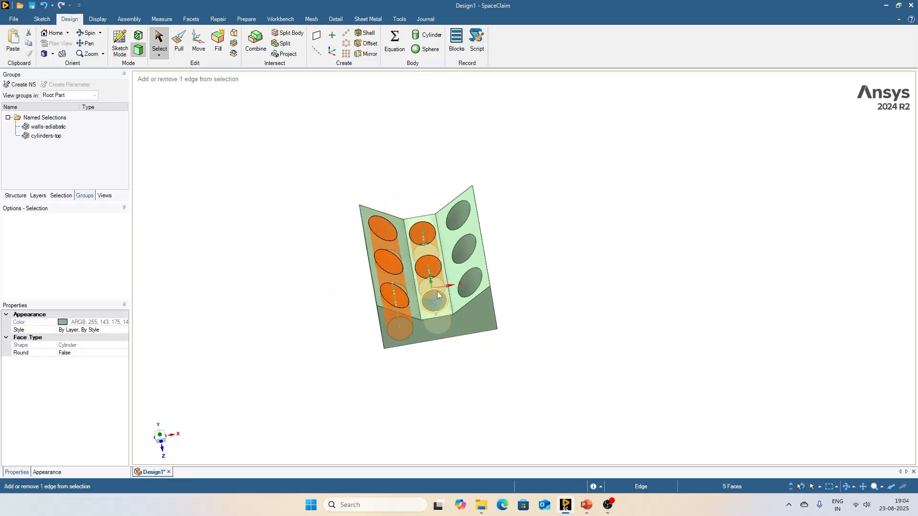
{"action": "left_click", "coordinate": [436, 293], "text": "ctrl"}
{"action": "left_click", "coordinate": [460, 219], "text": "ctrl"}
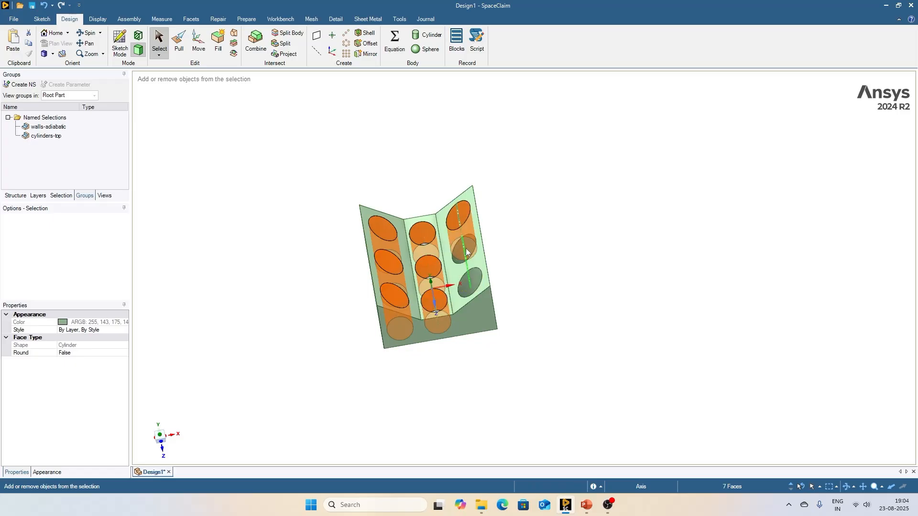
{"action": "left_click", "coordinate": [466, 252], "text": "ctrl"}
{"action": "left_click", "coordinate": [470, 283], "text": "ctrl"}
{"action": "middle_click_drag", "start_coordinate": [268, 160], "coordinate": [287, 172]}
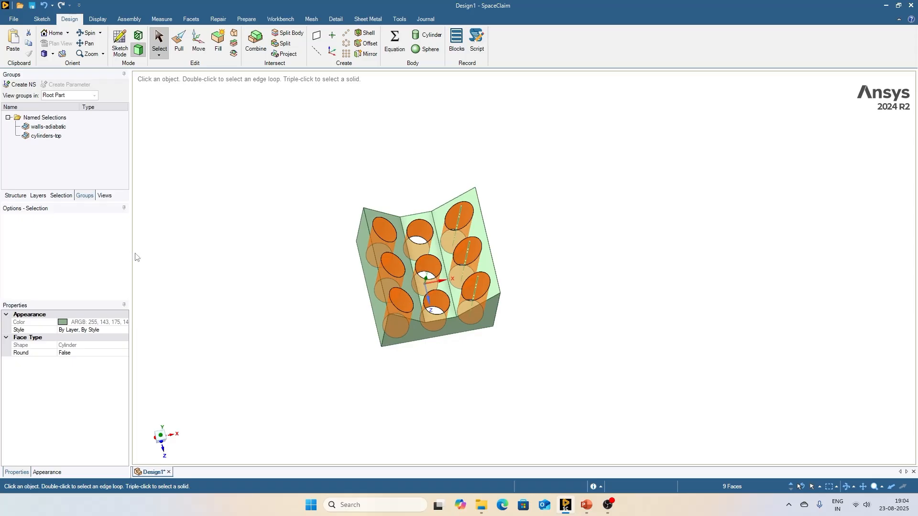
{"action": "left_click", "coordinate": [19, 84]}
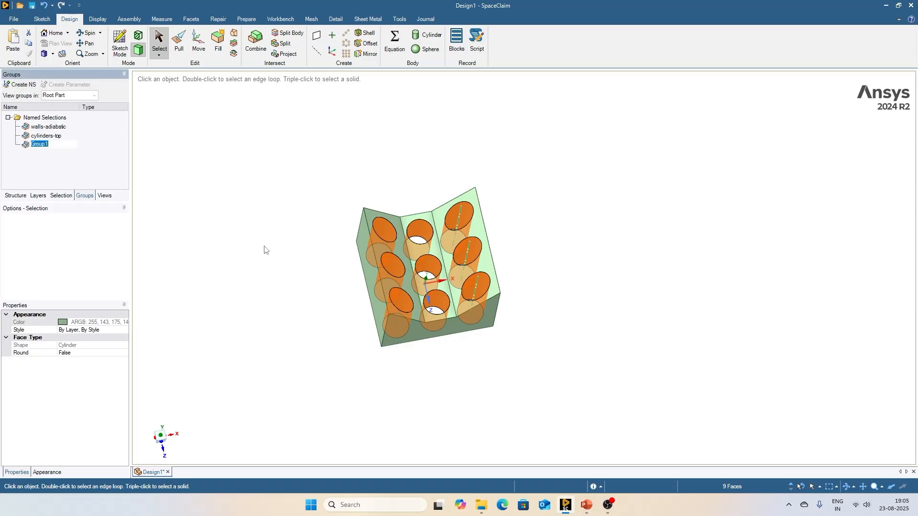
{"action": "type", "text": "cylinders-bottom"}
{"action": "left_click", "coordinate": [53, 155]}
{"action": "left_click", "coordinate": [287, 195]}
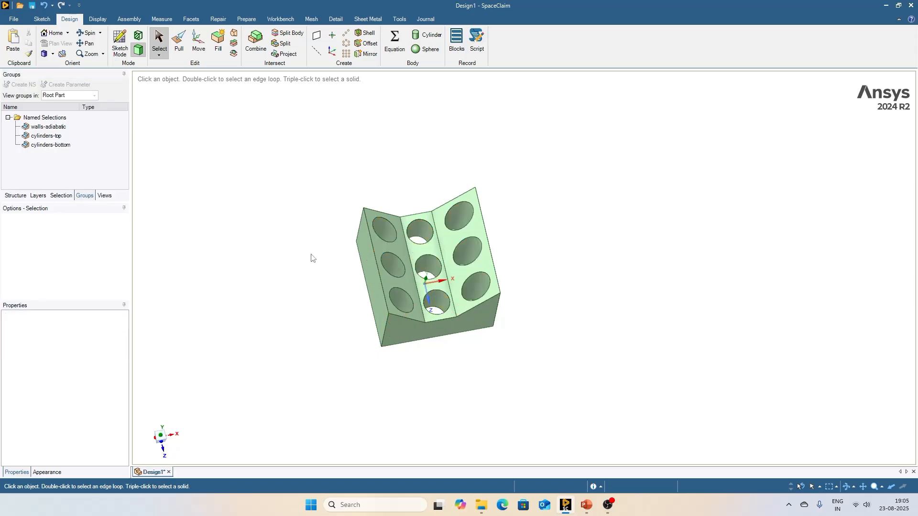
- Show all hidden bodies again, including the Top-block
{"action": "middle_click_drag", "start_coordinate": [311, 256], "coordinate": [335, 261]}
{"action": "right_click", "coordinate": [285, 237]}
{"action": "left_click", "coordinate": [316, 299]}
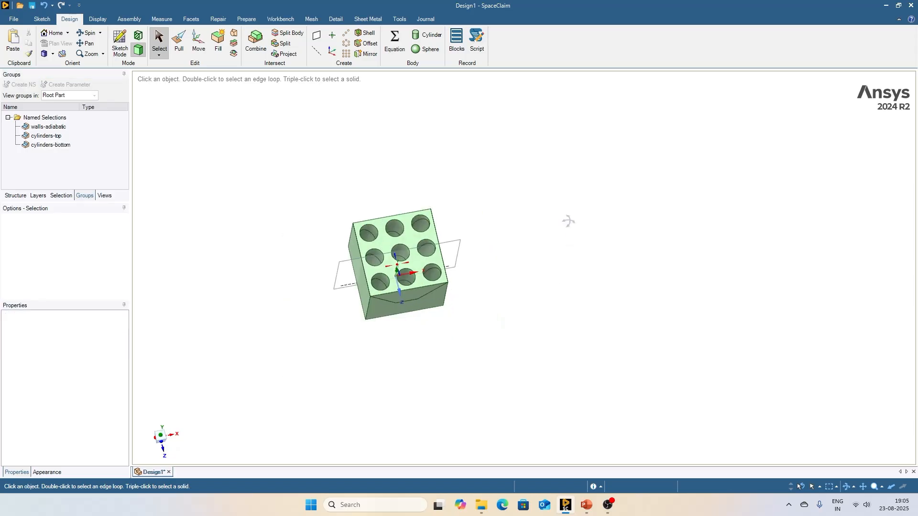
- Create a named selection walls-bottom-block from the Bottom-block's four outer side faces and its perforated bottom face
{"action": "scroll", "coordinate": [375, 328], "scroll_direction": "up", "scroll_amount": 3}
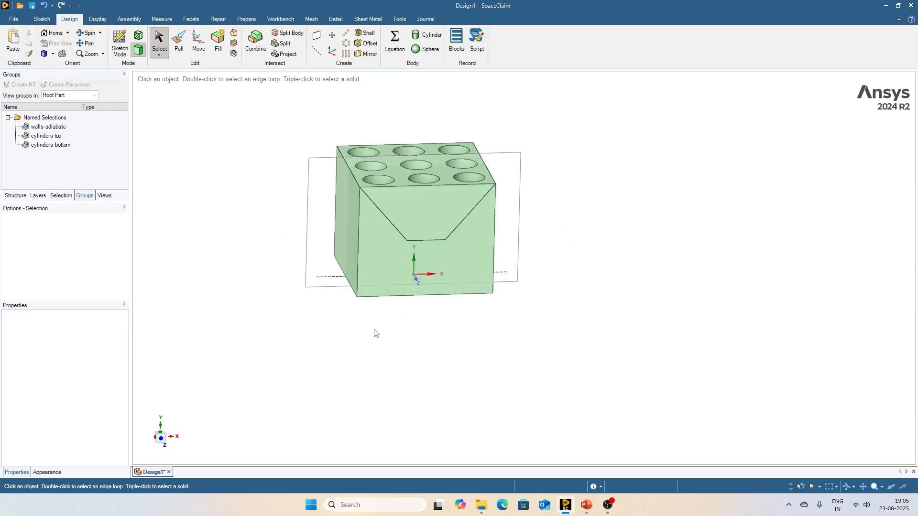
{"action": "left_click", "coordinate": [349, 236]}
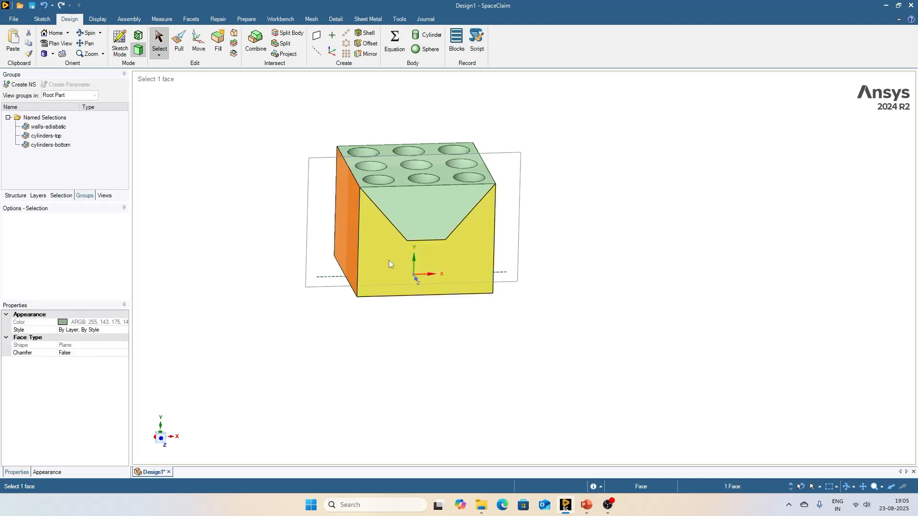
{"action": "left_click", "coordinate": [388, 262], "text": "ctrl"}
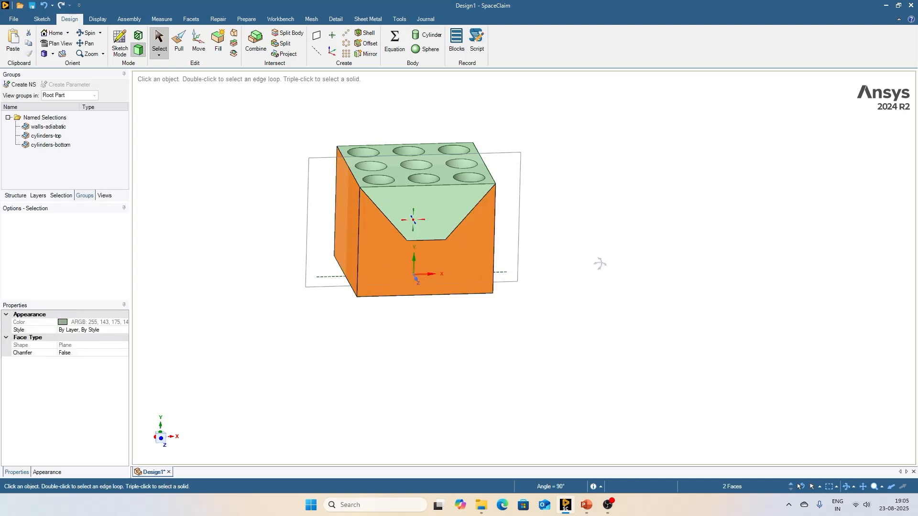
{"action": "middle_click_drag", "start_coordinate": [600, 262], "coordinate": [490, 206]}
{"action": "left_click", "coordinate": [490, 238], "text": "ctrl"}
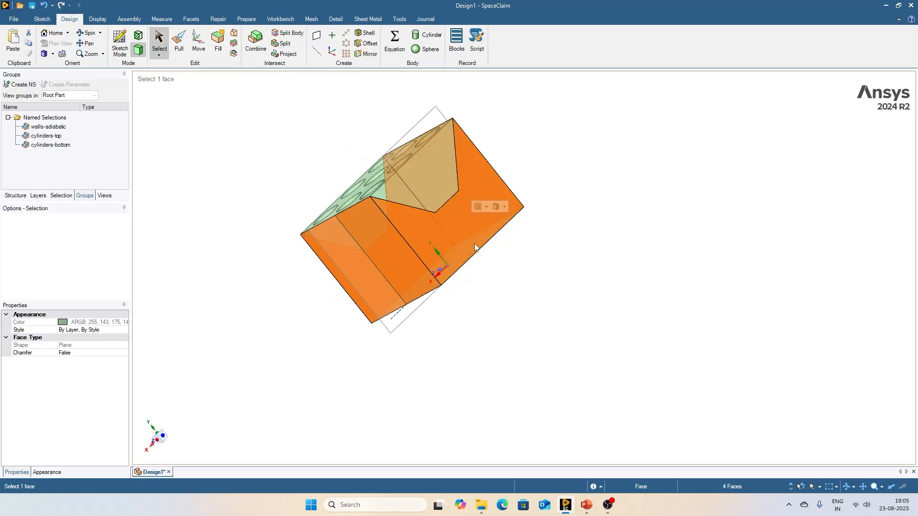
{"action": "middle_click_drag", "start_coordinate": [392, 329], "coordinate": [368, 321]}
{"action": "left_click", "coordinate": [423, 261], "text": "ctrl"}
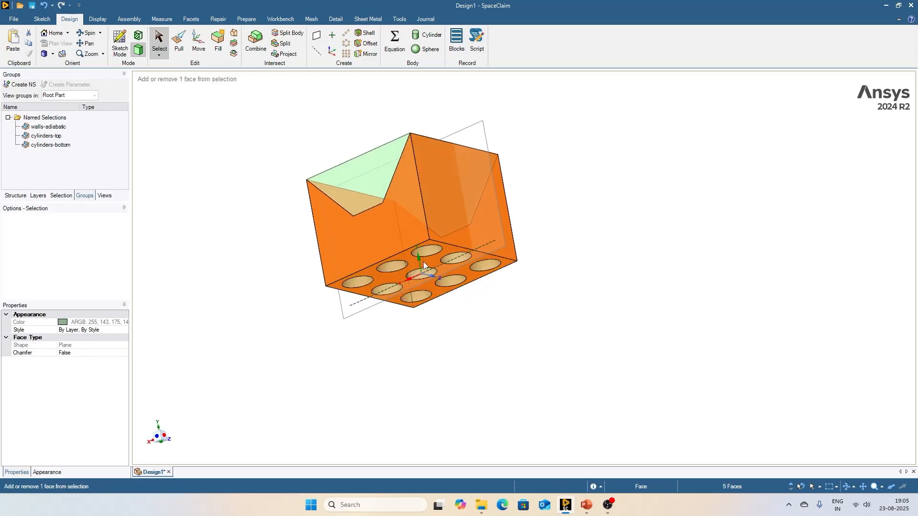
{"action": "middle_click_drag", "start_coordinate": [590, 260], "coordinate": [697, 311]}
{"action": "middle_click_drag", "start_coordinate": [349, 350], "coordinate": [340, 331]}
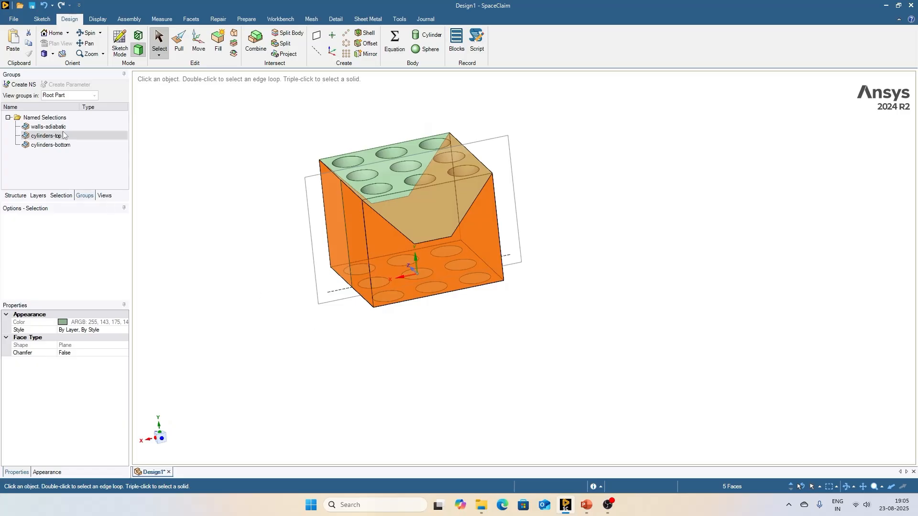
{"action": "left_click", "coordinate": [23, 85]}
{"action": "type", "text": "walls-bottom-block"}
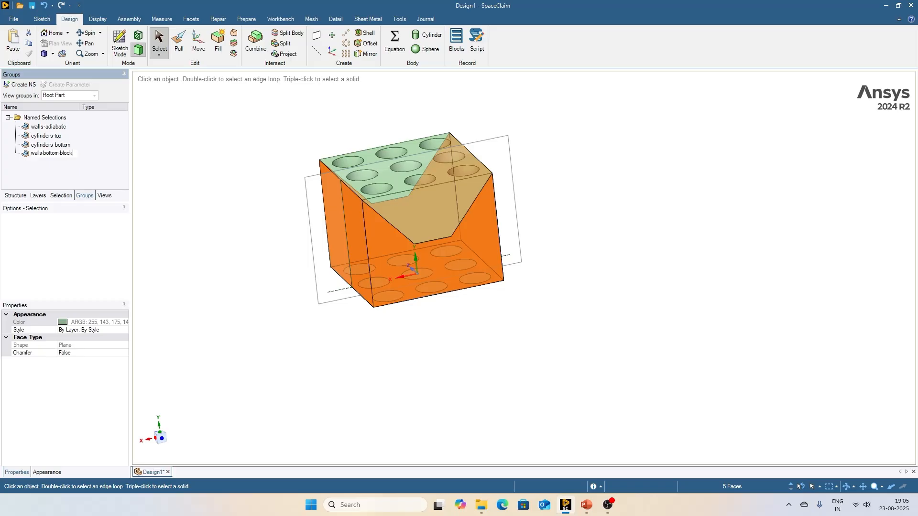
{"action": "left_click", "coordinate": [242, 278]}
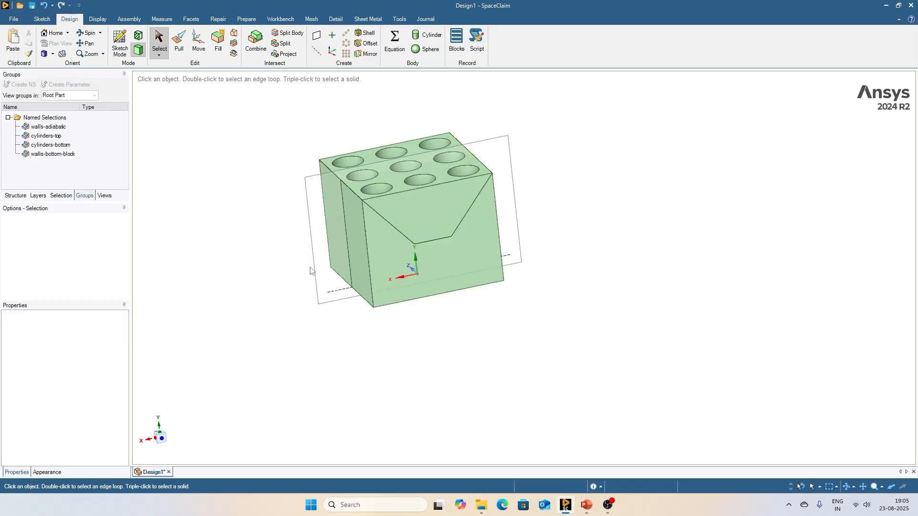
- Create a named selection walls-top-block from the Top-block's perforated top face and its two trapezoidal end faces
{"action": "left_click", "coordinate": [403, 198]}
{"action": "left_click", "coordinate": [397, 183], "text": "ctrl"}
{"action": "middle_click_drag", "start_coordinate": [267, 161], "coordinate": [412, 216]}
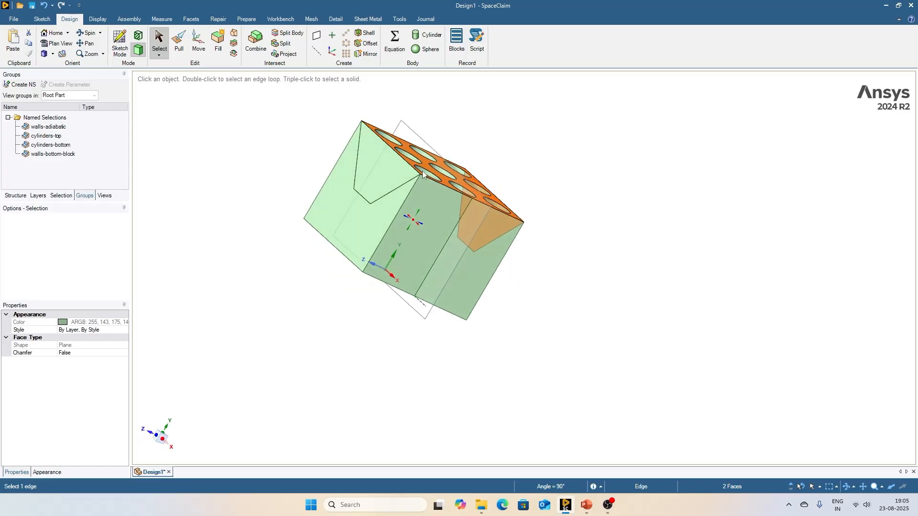
{"action": "left_click", "coordinate": [381, 157], "text": "ctrl"}
{"action": "left_click", "coordinate": [19, 84]}
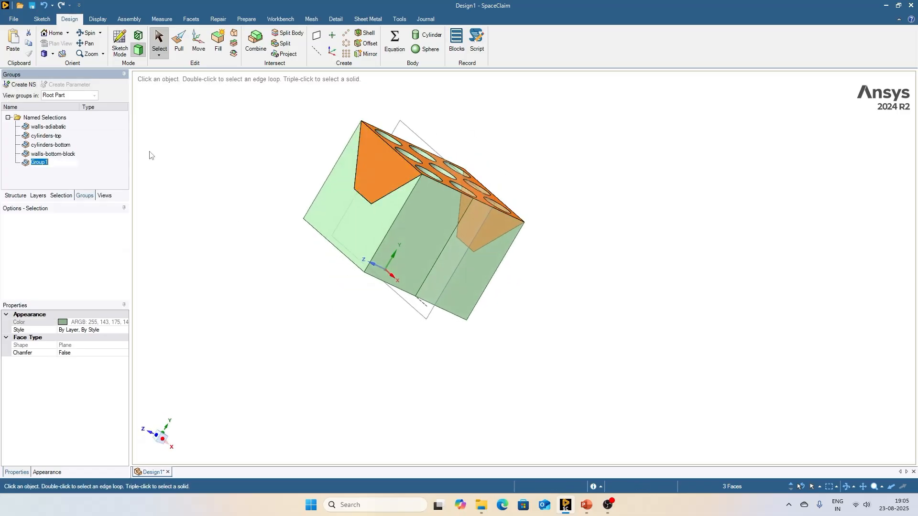
{"action": "type", "text": "walls-top-block"}
{"action": "left_click", "coordinate": [266, 184]}
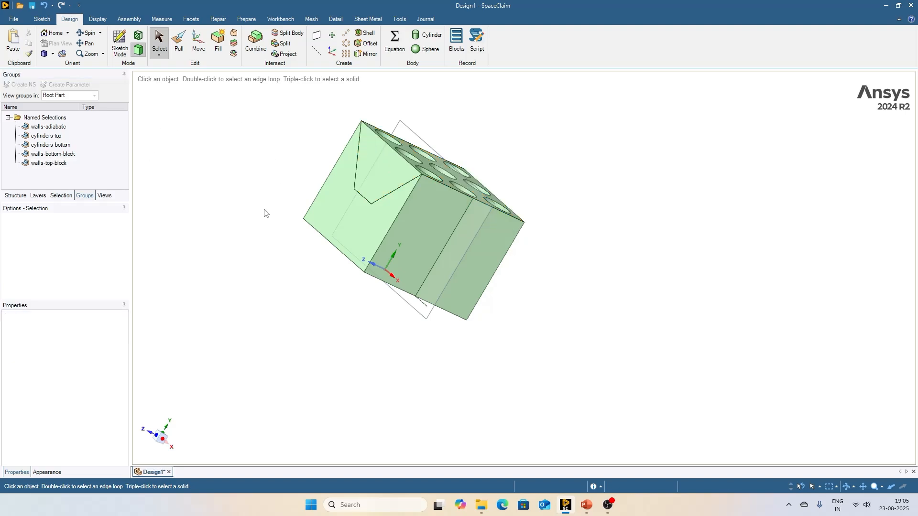
- Save the design as EV-battery-pack-cooling in the Battery-cell-stack-cooling folder
{"action": "middle_click_drag", "start_coordinate": [510, 117], "coordinate": [244, 173]}
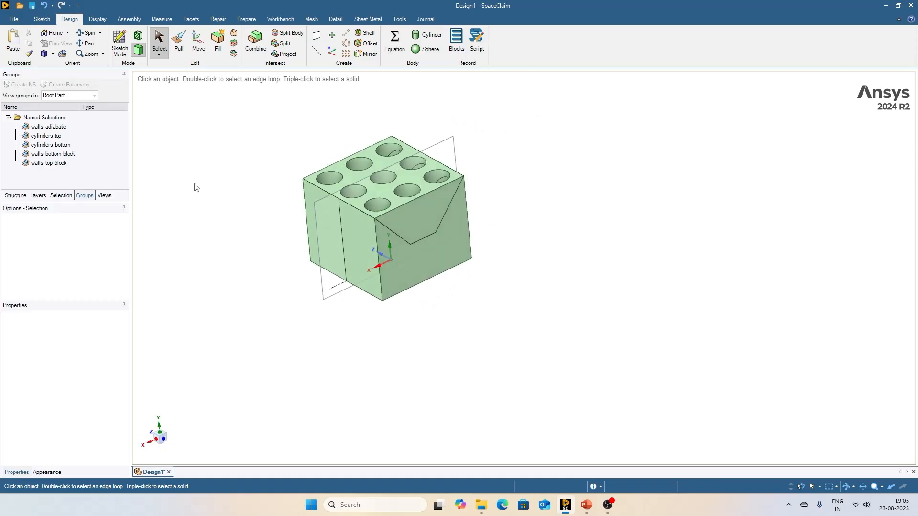
{"action": "key", "text": "ctrl+s"}
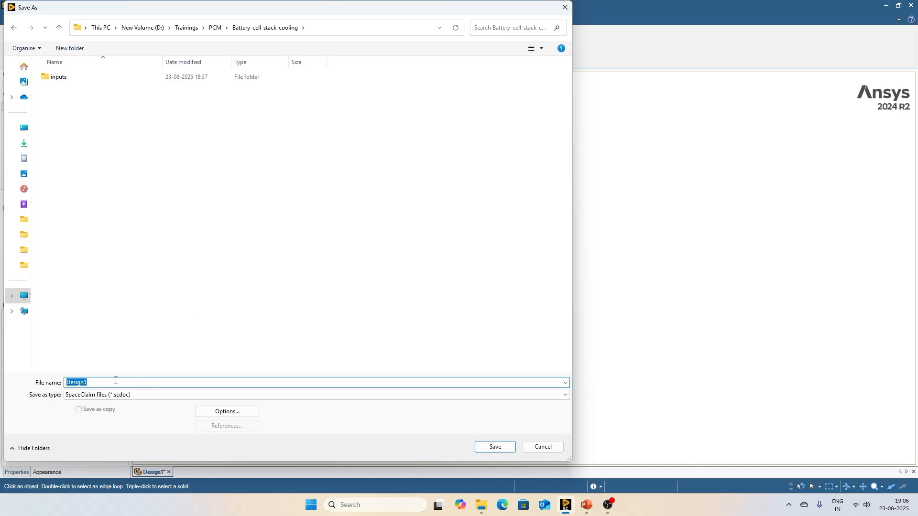
{"action": "type", "text": "EV-battery-pack-cooling"}
{"action": "key", "text": "Return"}
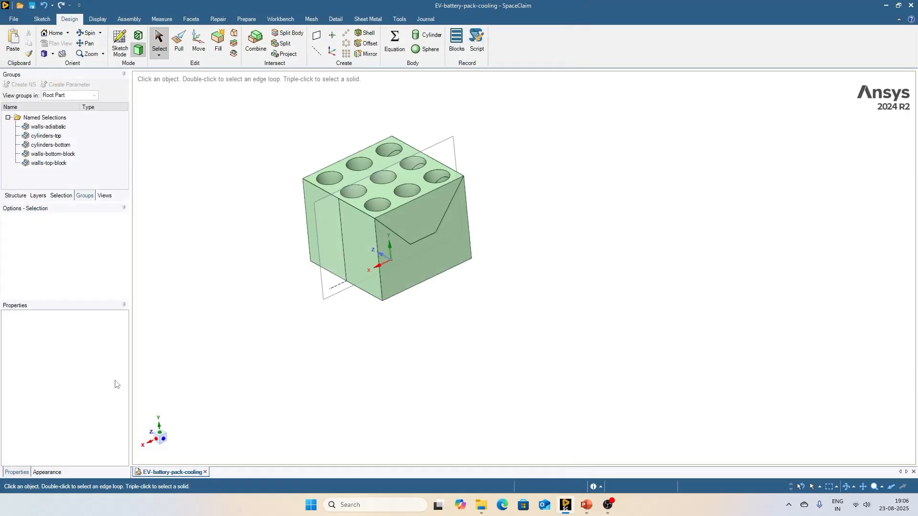
- Share the coincident faces and edges between the Top-block and Bottom-block with the Share Topology tool
{"action": "left_click", "coordinate": [279, 20]}
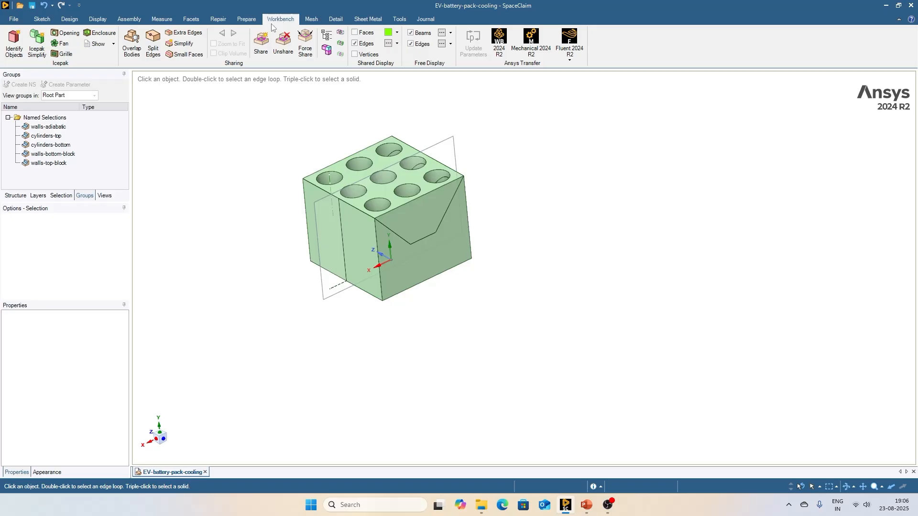
{"action": "left_click", "coordinate": [58, 195]}
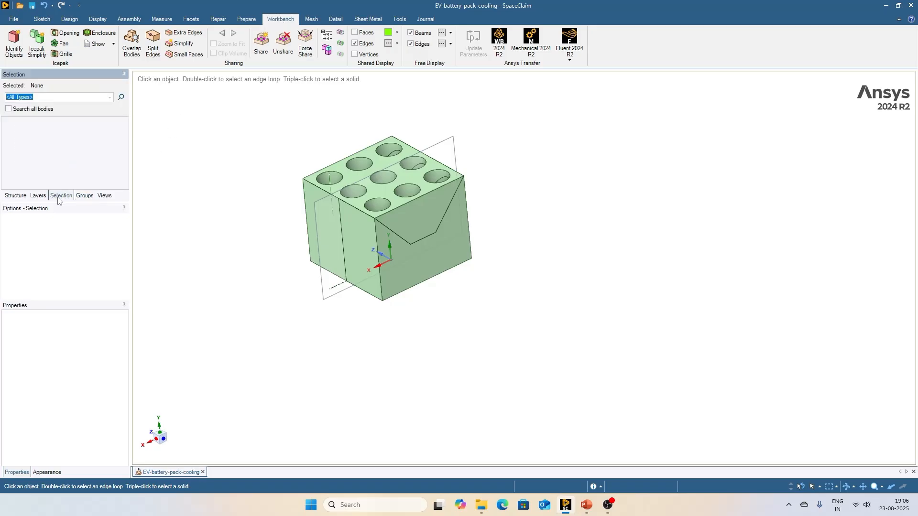
{"action": "left_click", "coordinate": [16, 197]}
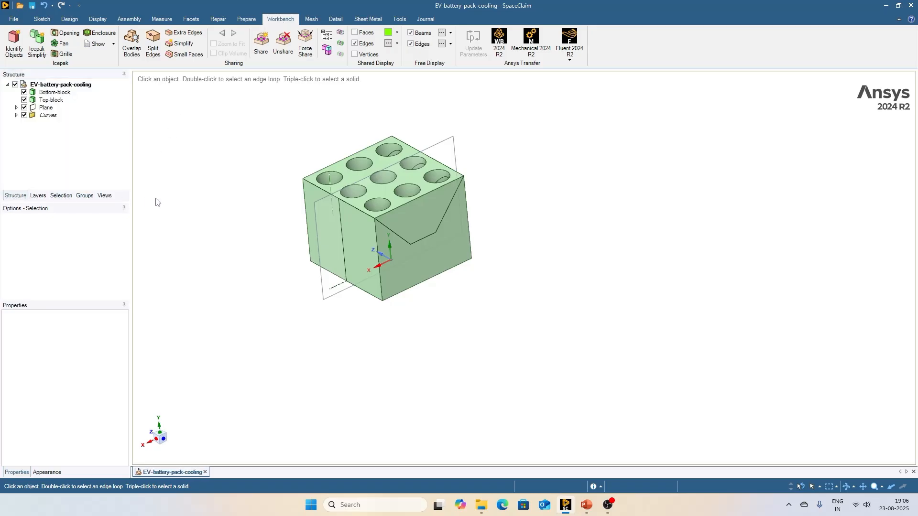
{"action": "left_click", "coordinate": [262, 49]}
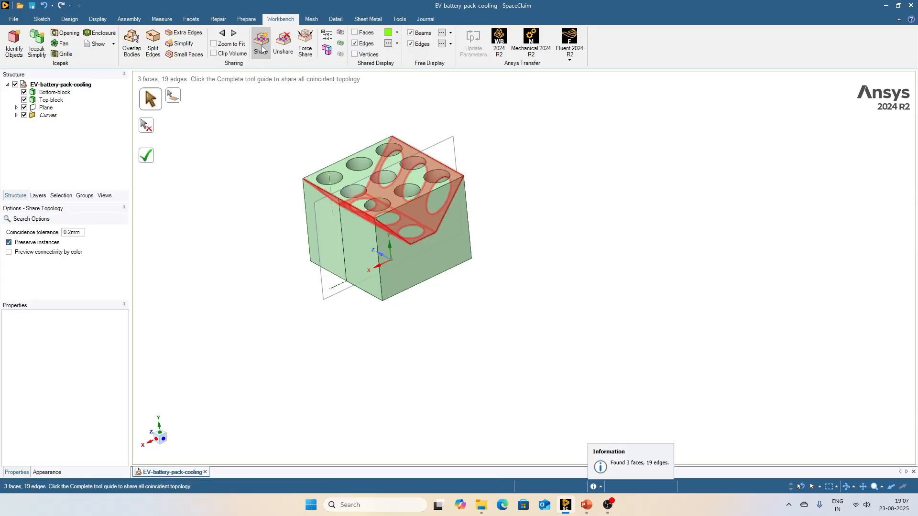
{"action": "mouse_move", "coordinate": [226, 215]}
{"action": "middle_mouse_down"}
{"action": "mouse_move", "coordinate": [237, 213]}
{"action": "mouse_move", "coordinate": [254, 118]}
{"action": "mouse_move", "coordinate": [246, 141]}
{"action": "mouse_move", "coordinate": [187, 184]}
{"action": "mouse_move", "coordinate": [199, 227]}
{"action": "mouse_move", "coordinate": [210, 207]}
{"action": "mouse_move", "coordinate": [243, 221]}
{"action": "mouse_move", "coordinate": [248, 209]}
{"action": "mouse_move", "coordinate": [229, 219]}
{"action": "mouse_move", "coordinate": [220, 210]}
{"action": "middle_mouse_up"}
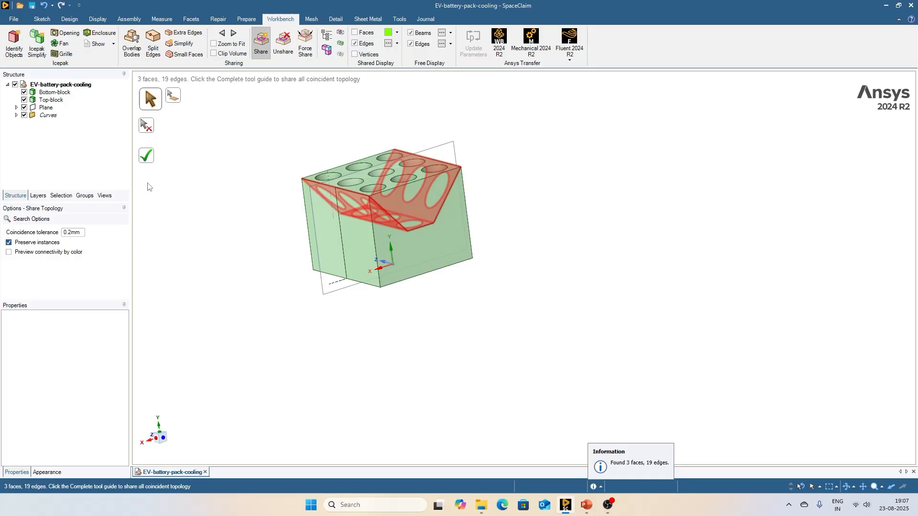
{"action": "left_click", "coordinate": [146, 155]}
{"action": "mouse_move", "coordinate": [534, 209]}
{"action": "middle_mouse_down"}
{"action": "mouse_move", "coordinate": [569, 197]}
{"action": "mouse_move", "coordinate": [515, 156]}
{"action": "mouse_move", "coordinate": [615, 165]}
{"action": "mouse_move", "coordinate": [563, 218]}
{"action": "middle_mouse_up"}
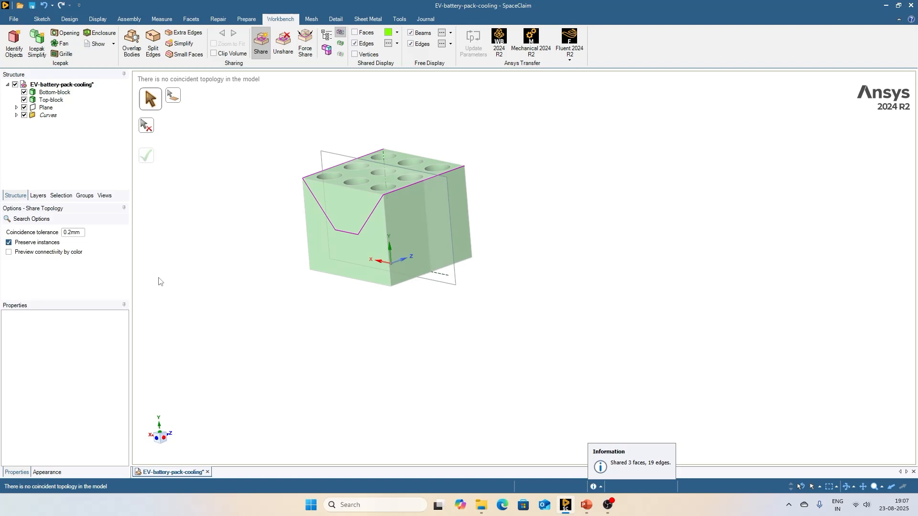
- Close the EV-battery-pack-cooling design document
{"action": "key", "text": "ctrl+shift+s"}
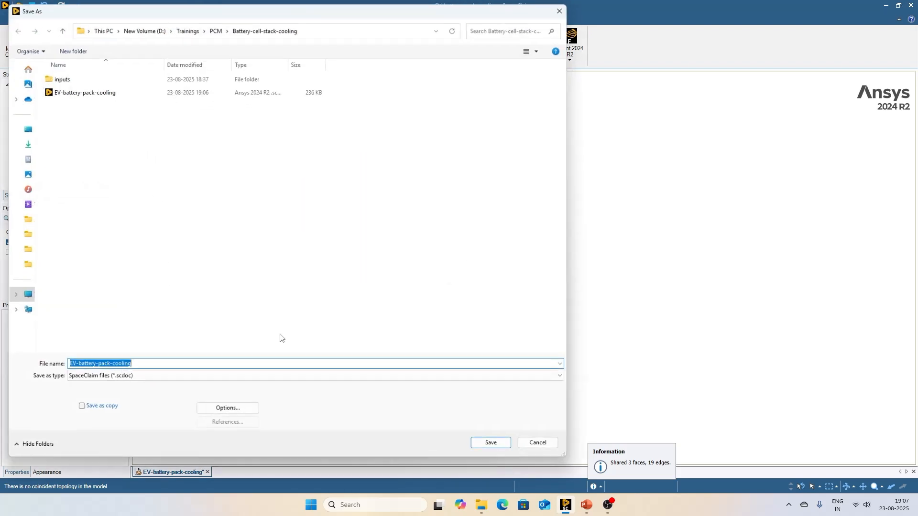
{"action": "left_click", "coordinate": [542, 450]}
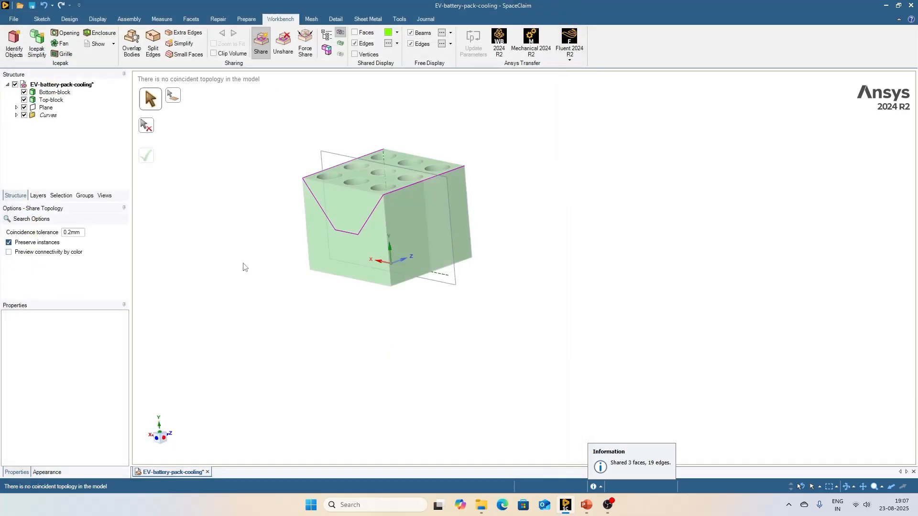
{"action": "left_click", "coordinate": [206, 473]}
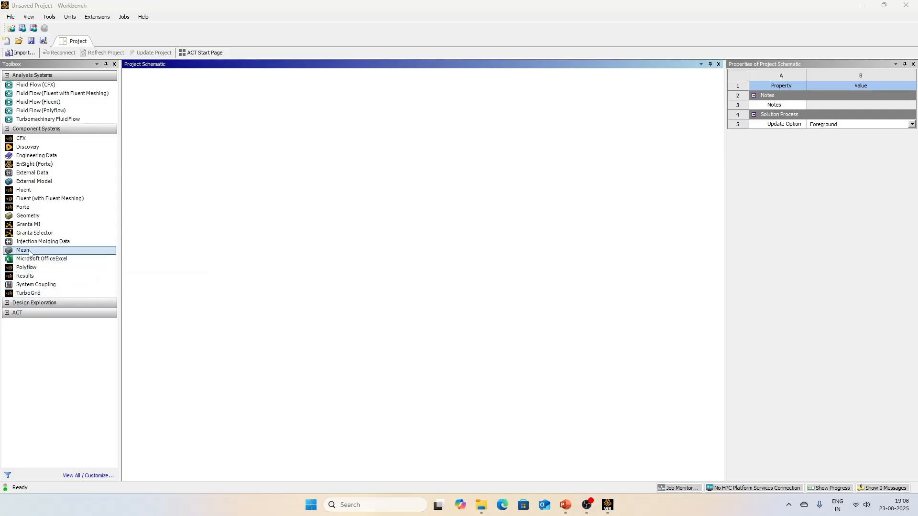
- Switch to Ansys Workbench and add a Mesh component system to the empty project schematic
{"action": "left_click_drag", "start_coordinate": [28, 251], "coordinate": [185, 126]}
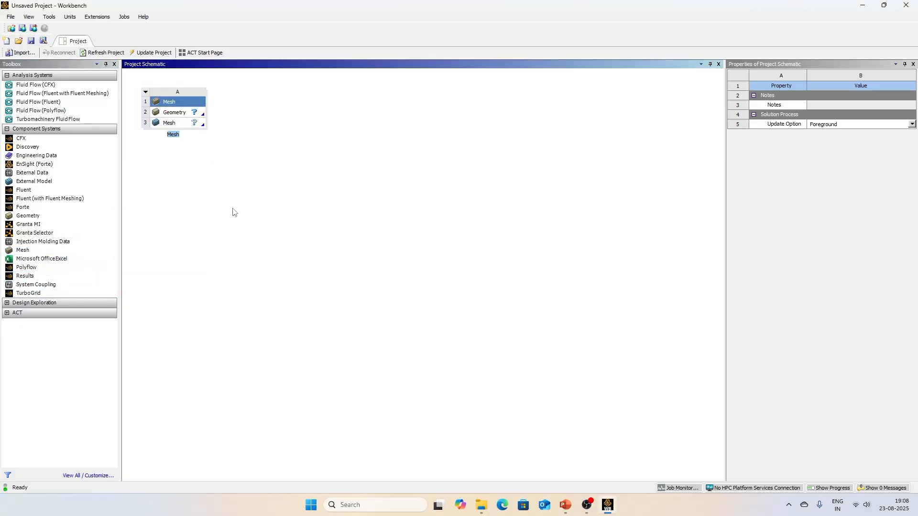
- Import the EV-battery-pack-cooling file from the Battery-cell-stack-cooling folder under Trainings and PCM as the Mesh system's geometry
{"action": "right_click", "coordinate": [190, 114]}
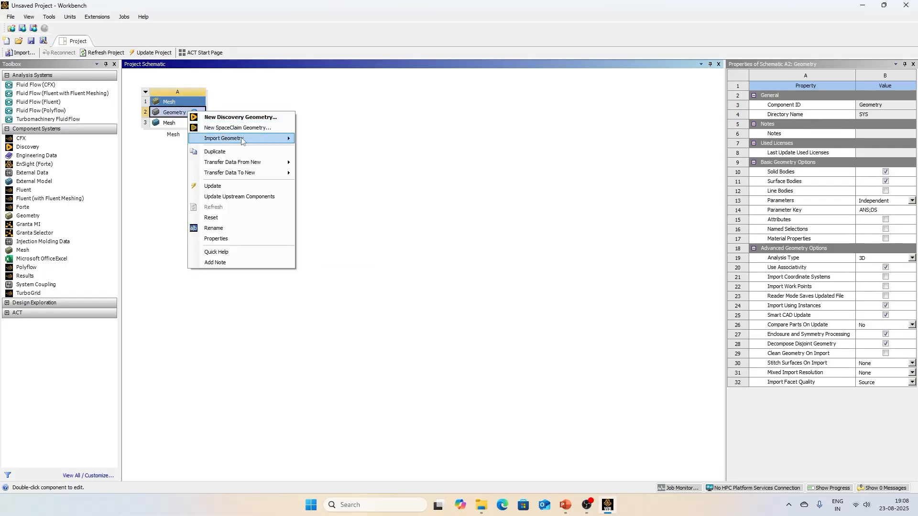
{"action": "mouse_move", "coordinate": [252, 140]}
{"action": "left_click", "coordinate": [319, 139]}
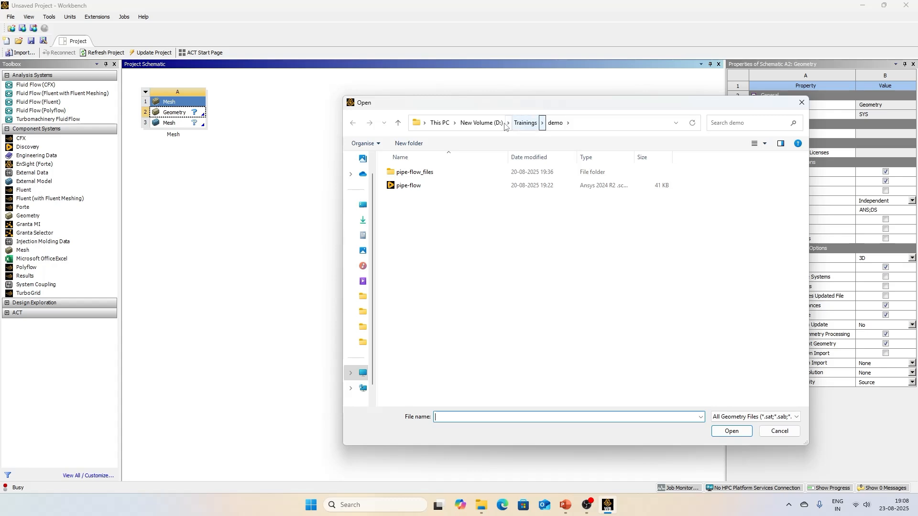
{"action": "left_click", "coordinate": [528, 123]}
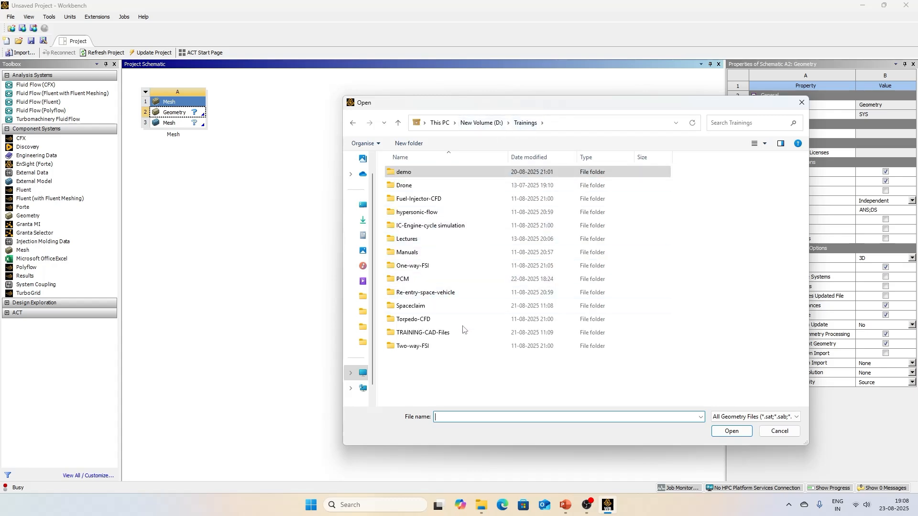
{"action": "double_click", "coordinate": [409, 281]}
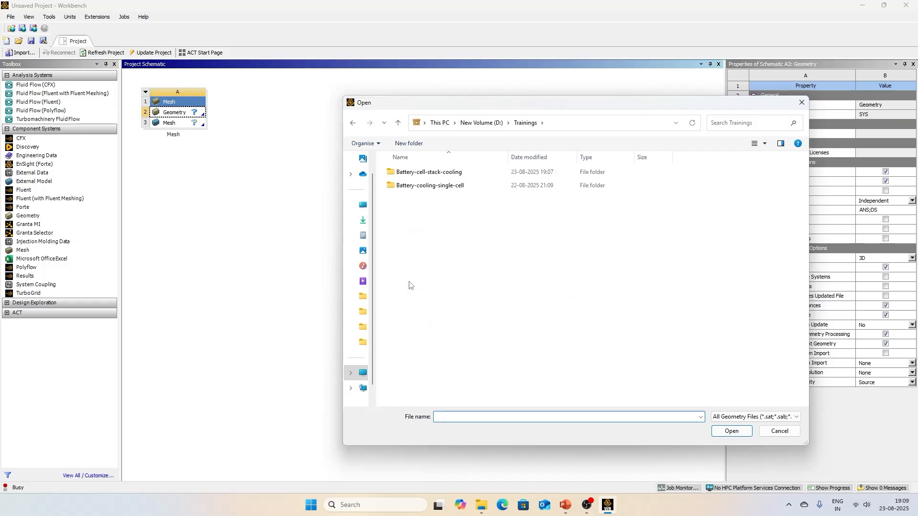
{"action": "double_click", "coordinate": [449, 174]}
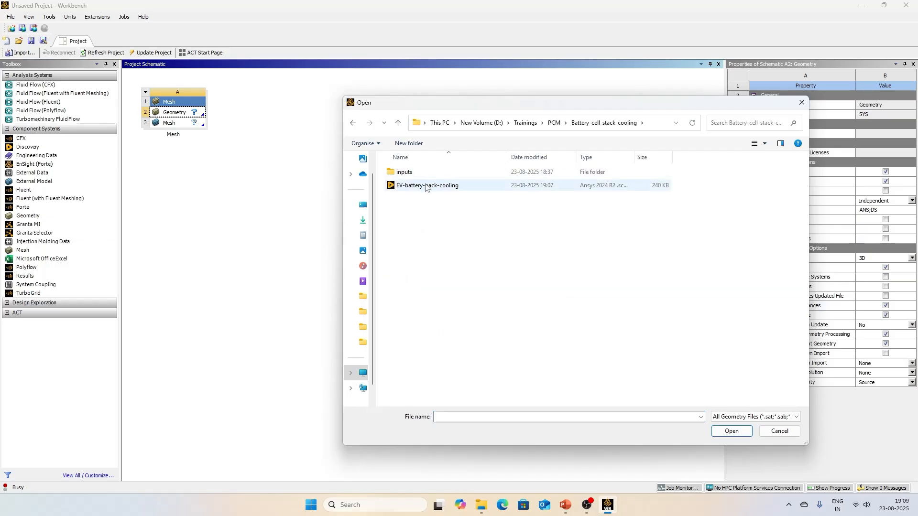
{"action": "left_click", "coordinate": [428, 186]}
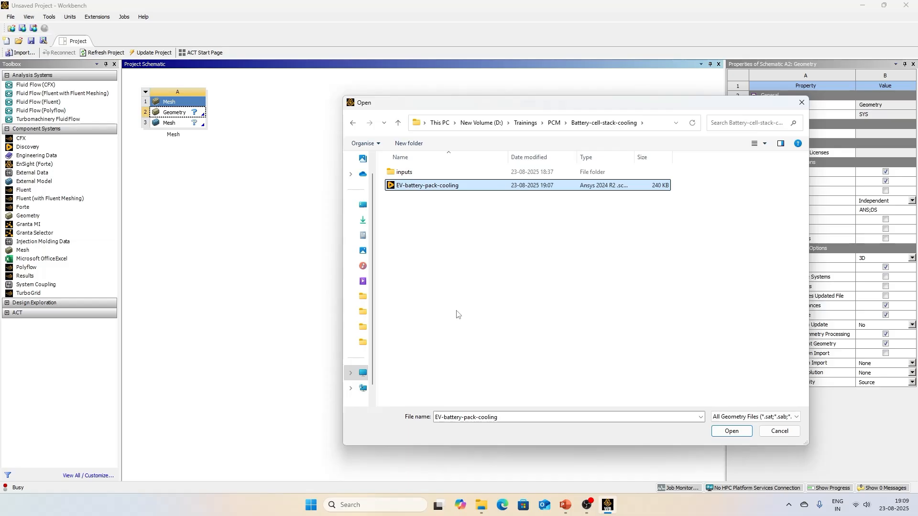
{"action": "left_click", "coordinate": [732, 431]}
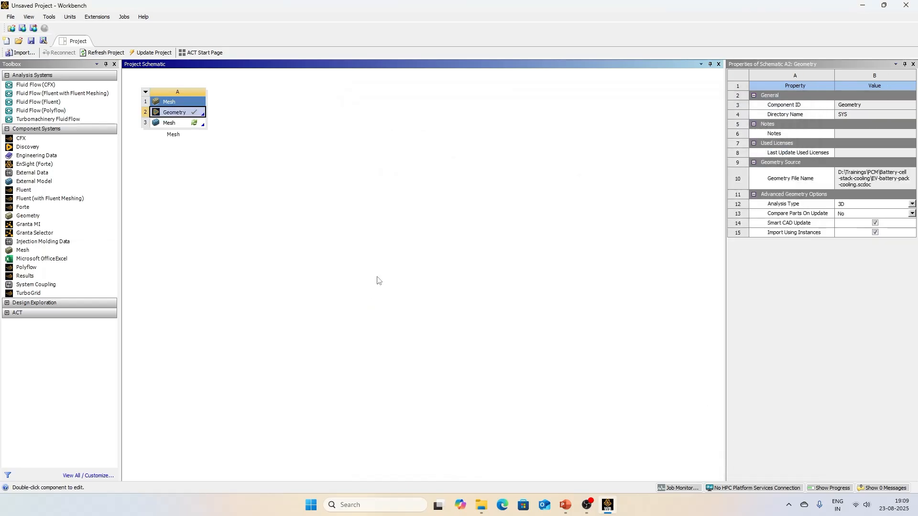
- Open the system's Mesh cell for editing in Ansys Meshing and expand the EV-battery-pack-cooling geometry down to its individual bodies
{"action": "right_click", "coordinate": [191, 123]}
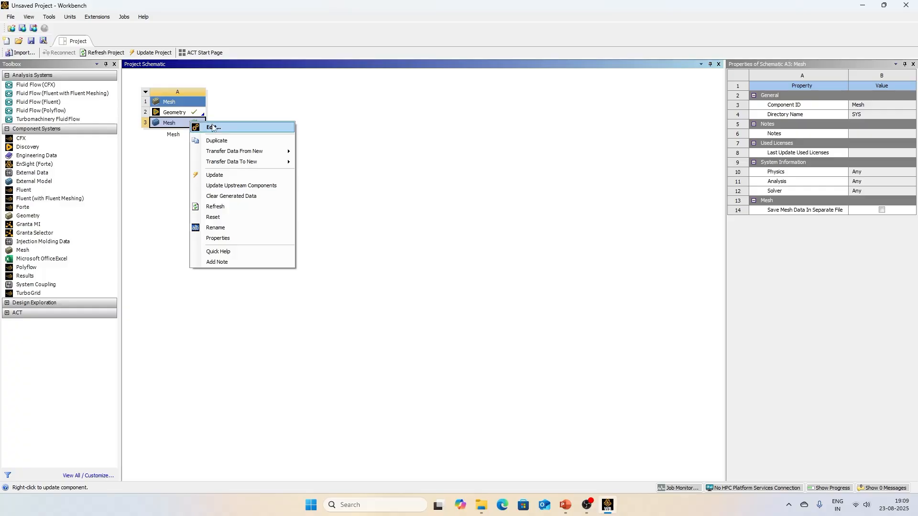
{"action": "left_click", "coordinate": [213, 127]}
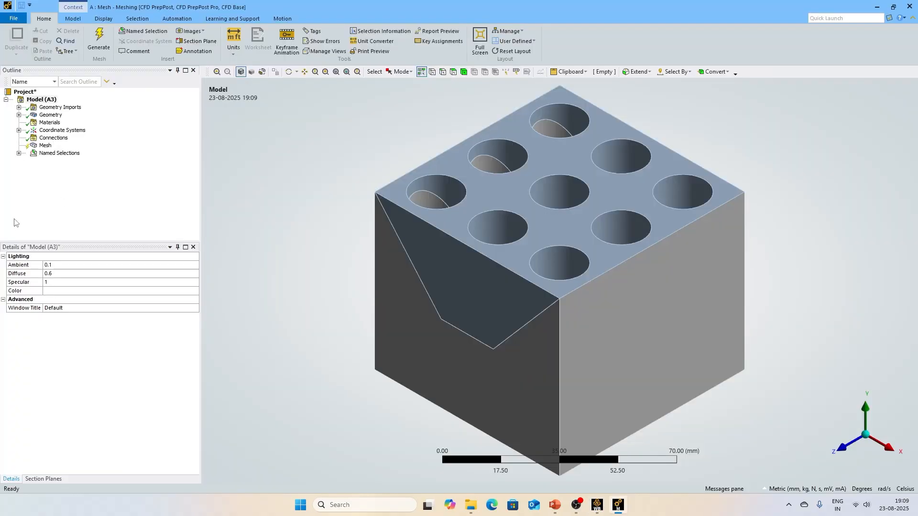
{"action": "left_click", "coordinate": [18, 115]}
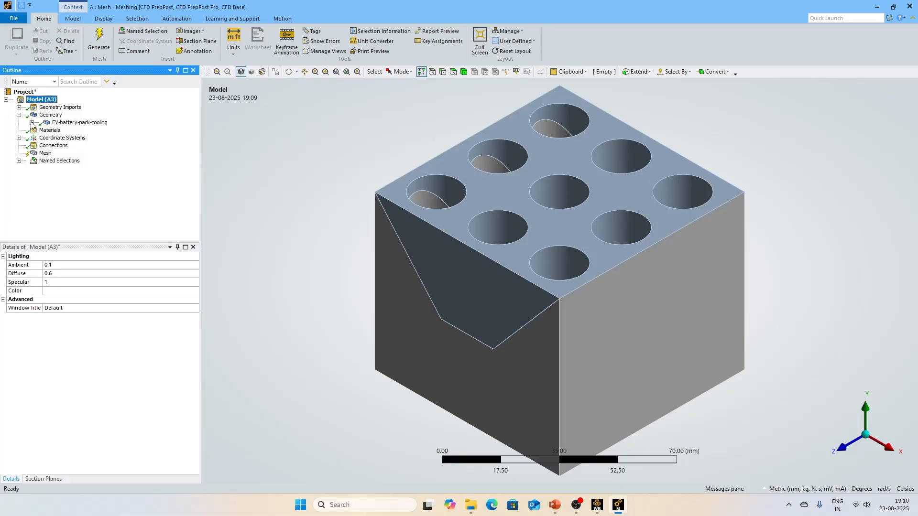
{"action": "left_click", "coordinate": [32, 122]}
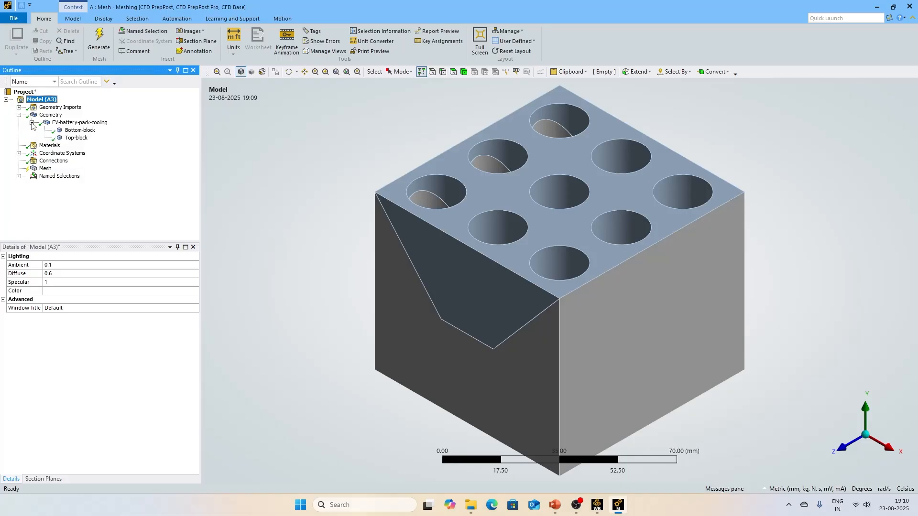
- Set the material type of both the Bottom-block and the Top-block to Fluid
{"action": "left_click", "coordinate": [79, 133]}
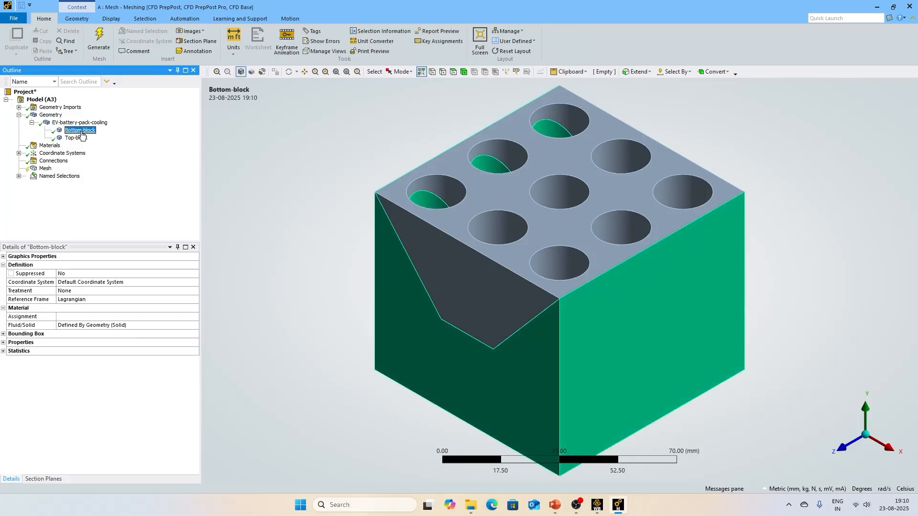
{"action": "left_click", "coordinate": [165, 325]}
{"action": "left_click", "coordinate": [194, 326]}
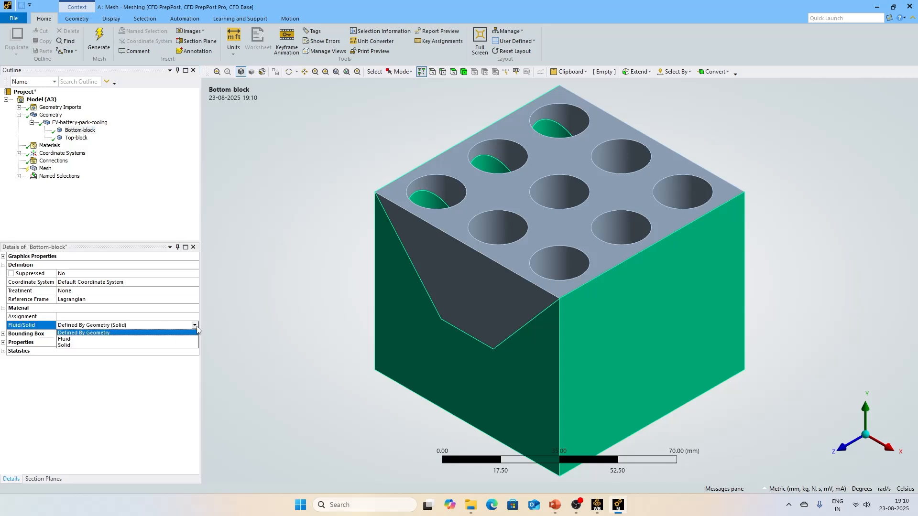
{"action": "left_click", "coordinate": [88, 339]}
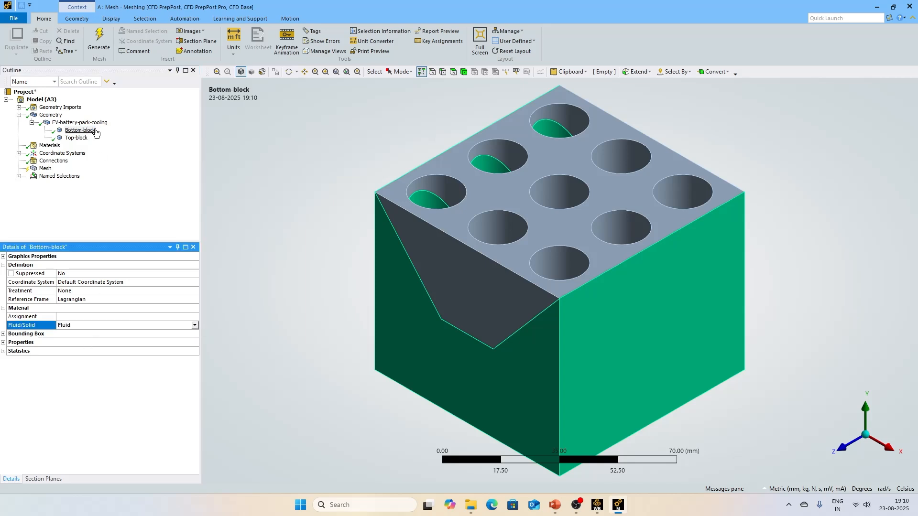
{"action": "left_click", "coordinate": [76, 138]}
{"action": "left_click", "coordinate": [112, 325]}
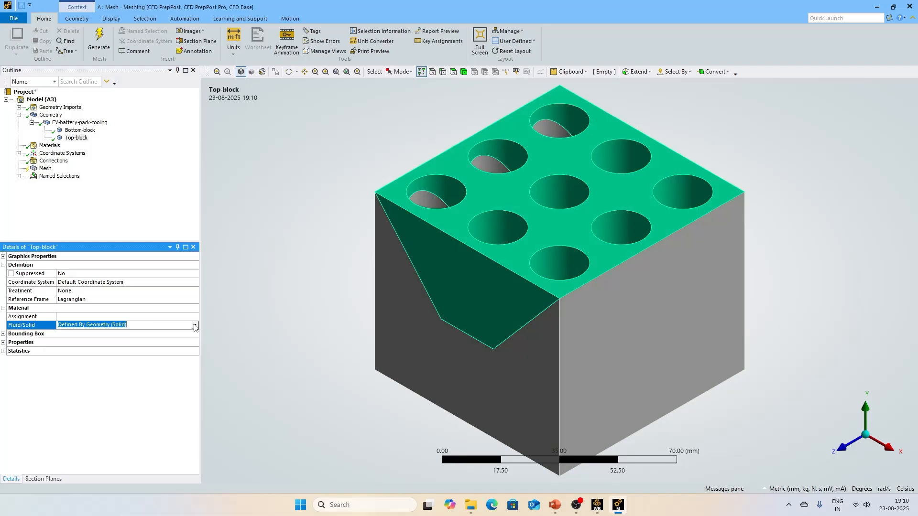
{"action": "left_click", "coordinate": [194, 325]}
{"action": "left_click", "coordinate": [72, 342]}
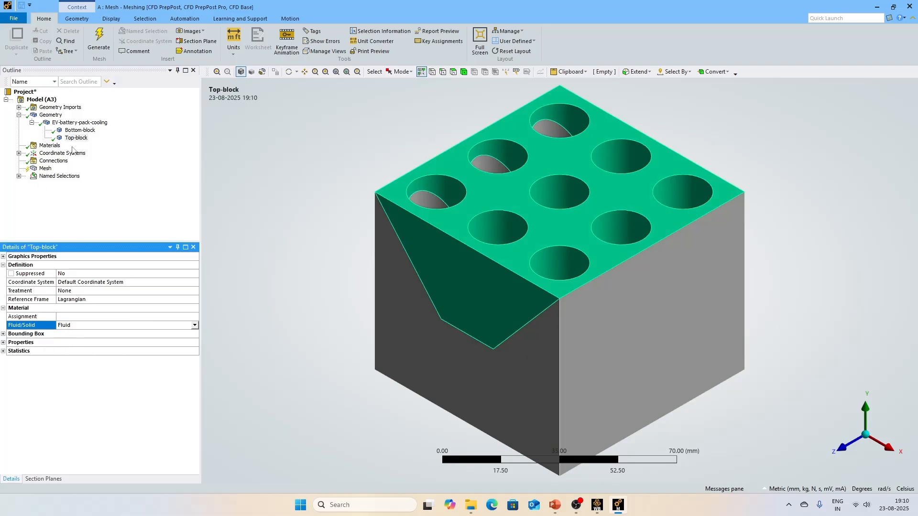
- Set the mesh's physics preference to CFD and its global element size to 5 mm
{"action": "left_click", "coordinate": [44, 168]}
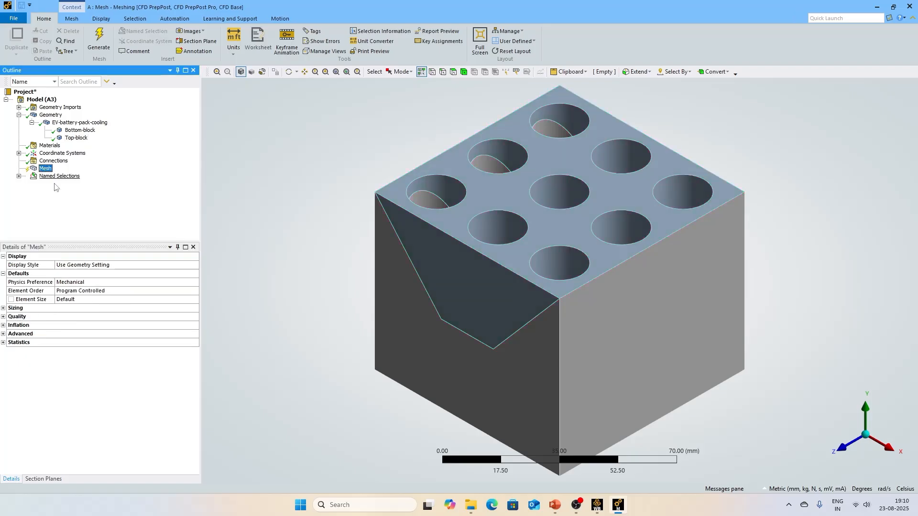
{"action": "left_click", "coordinate": [85, 281]}
{"action": "left_click", "coordinate": [194, 283]}
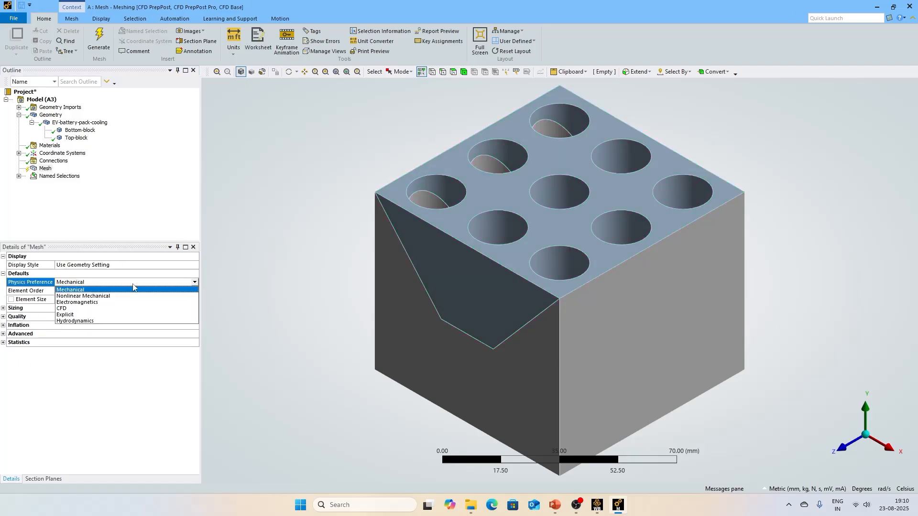
{"action": "left_click", "coordinate": [90, 311]}
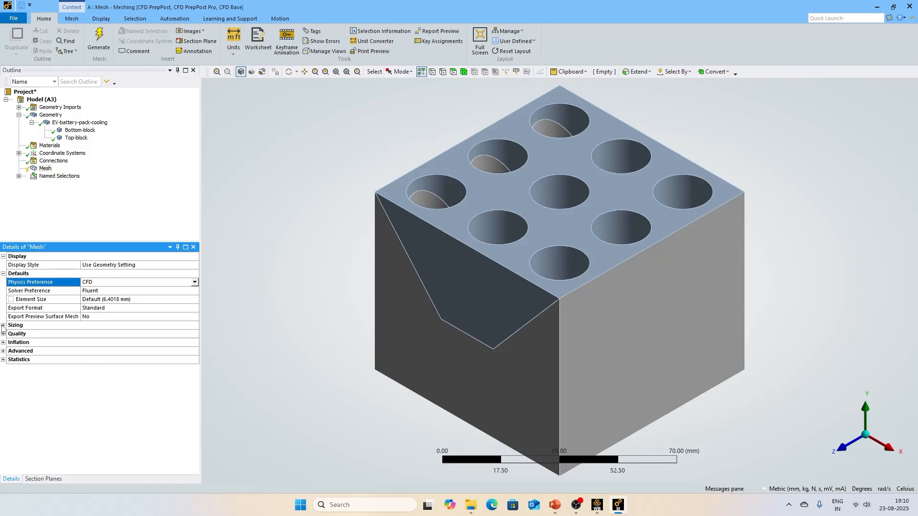
{"action": "left_click", "coordinate": [114, 300]}
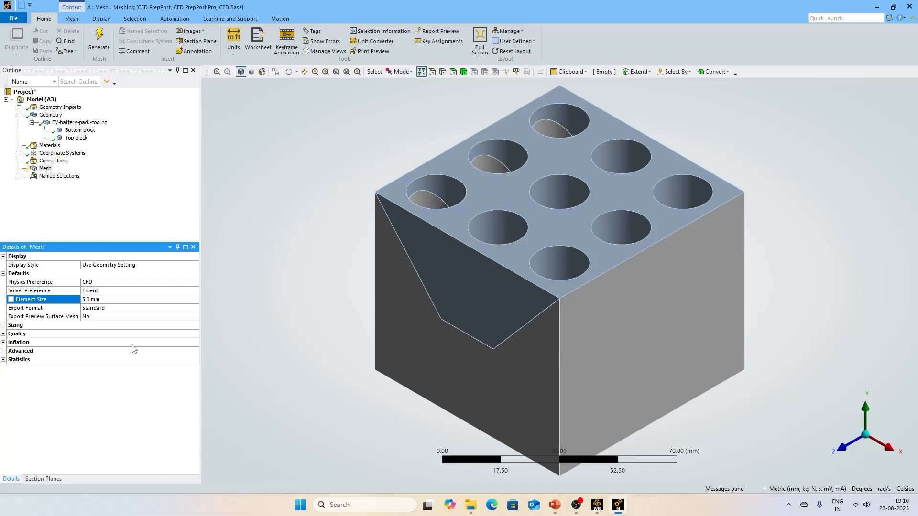
- Insert a mesh method scoped to both block bodies and set it to Tetrahedrons
{"action": "right_click", "coordinate": [46, 169]}
{"action": "mouse_move", "coordinate": [73, 175]}
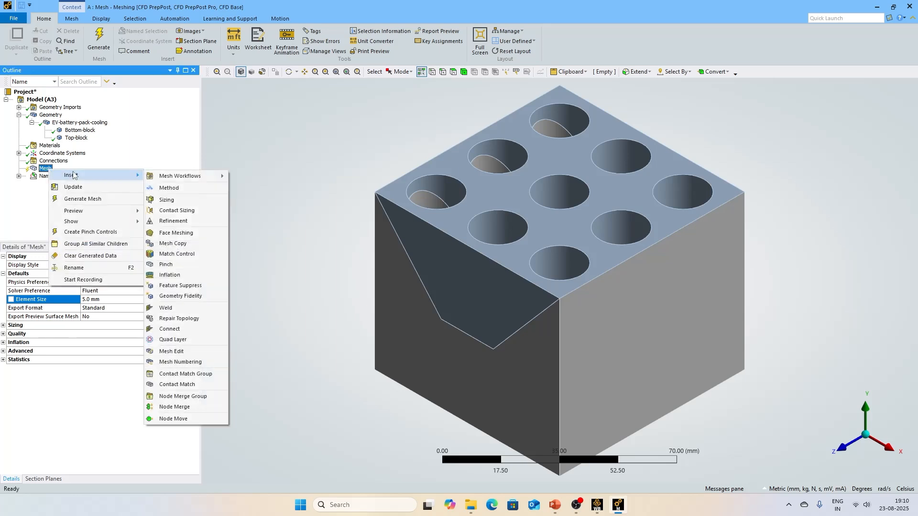
{"action": "left_click", "coordinate": [174, 191]}
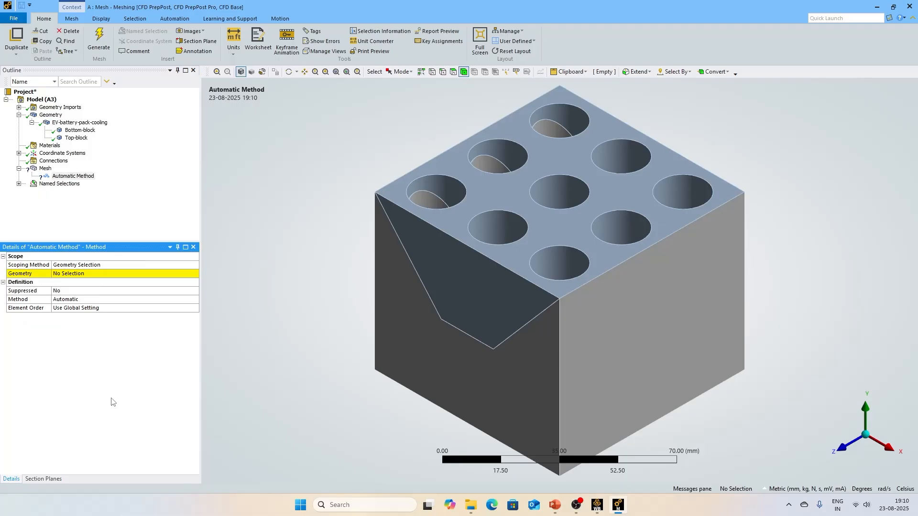
{"action": "left_click", "coordinate": [92, 273]}
{"action": "left_click", "coordinate": [451, 260]}
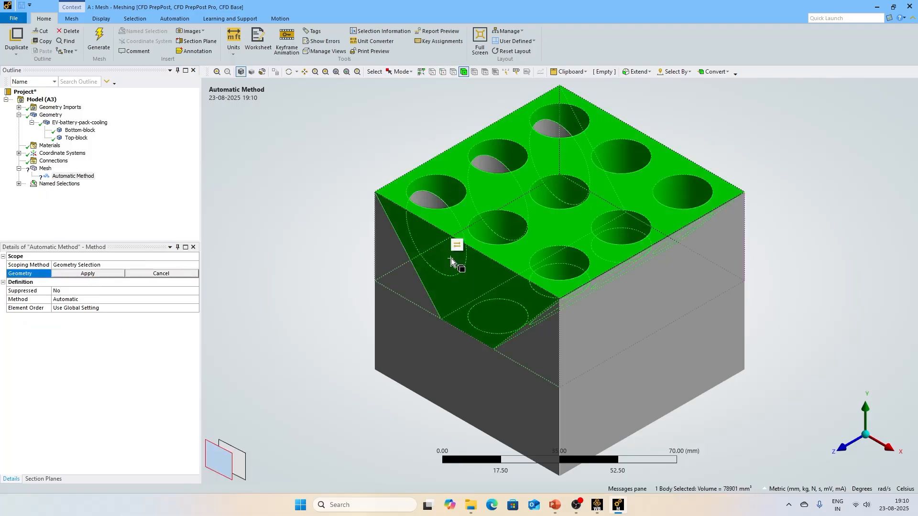
{"action": "left_click", "coordinate": [442, 346], "text": "ctrl"}
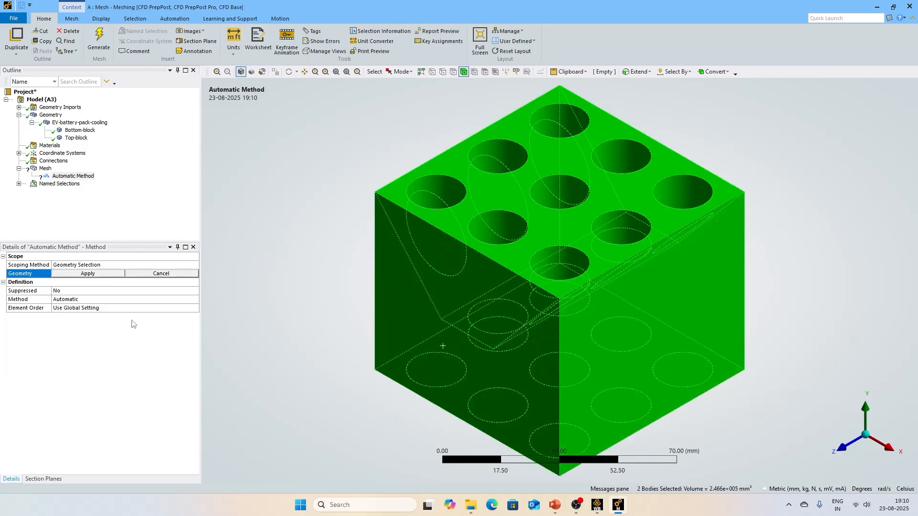
{"action": "left_click", "coordinate": [90, 274]}
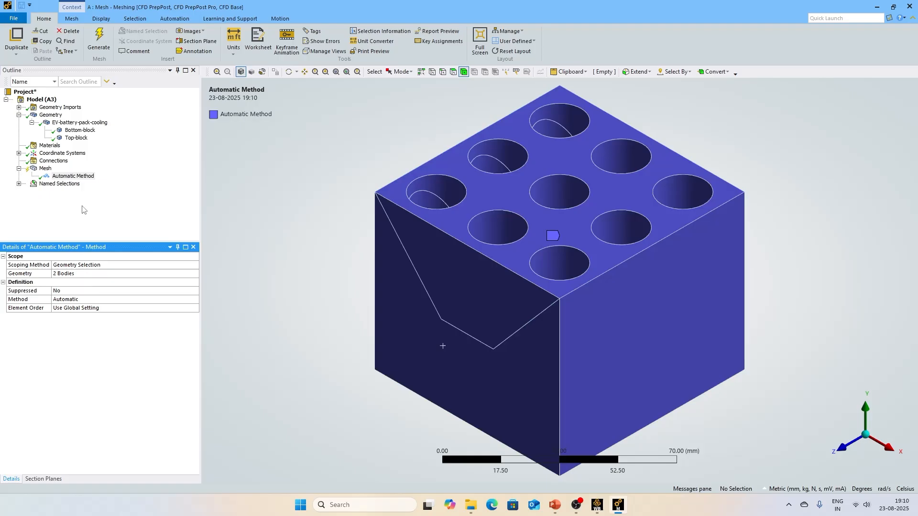
{"action": "left_click", "coordinate": [89, 299]}
{"action": "left_click", "coordinate": [195, 300]}
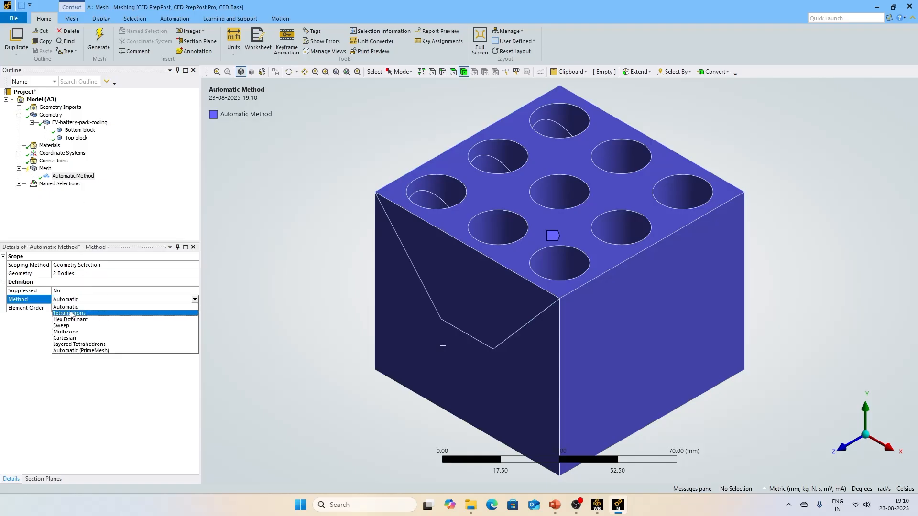
{"action": "left_click", "coordinate": [91, 310]}
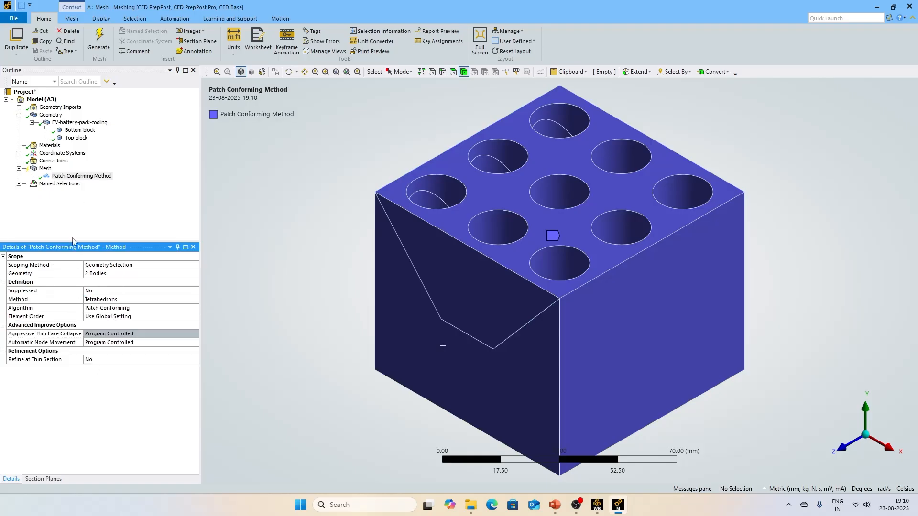
- Insert a mesh sizing on all cylindrical hole faces of both blocks, with a 2 mm element size and 1 mm local minimum size
{"action": "right_click", "coordinate": [48, 170]}
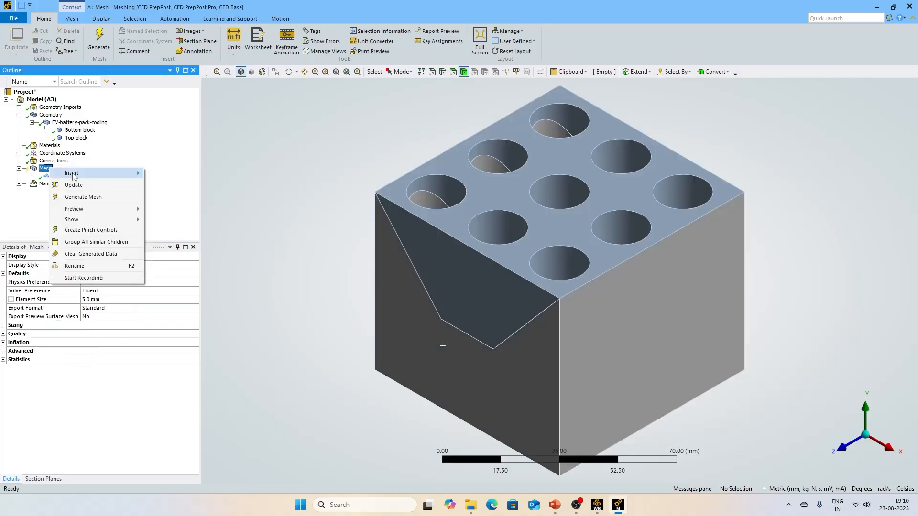
{"action": "mouse_move", "coordinate": [115, 173]}
{"action": "left_click", "coordinate": [168, 198]}
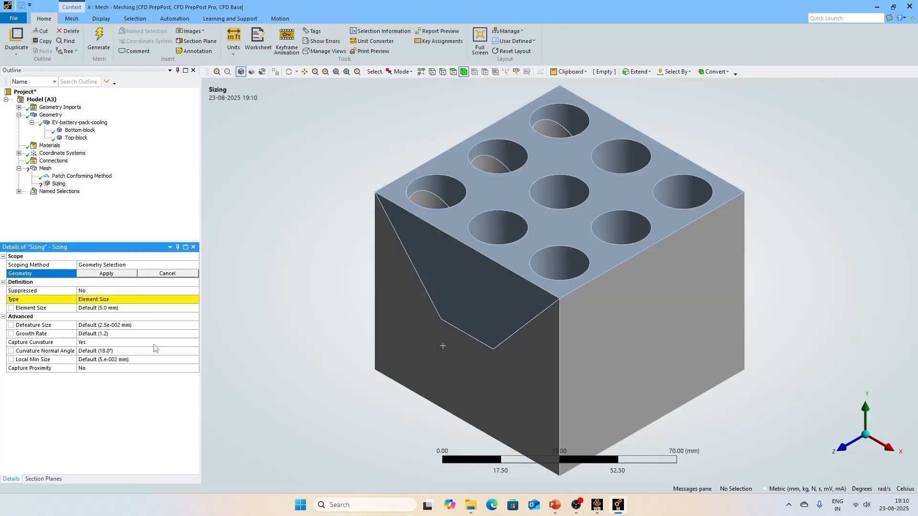
{"action": "scroll", "coordinate": [386, 271], "scroll_direction": "up", "scroll_amount": 3}
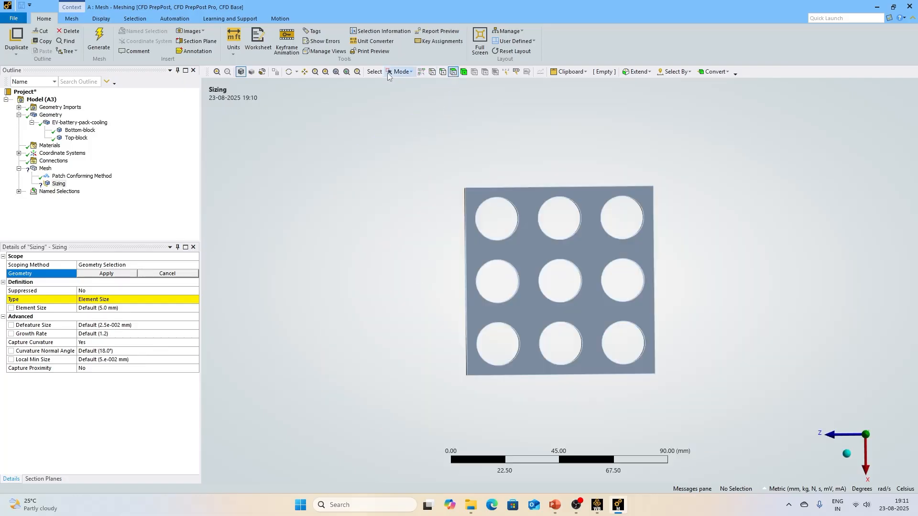
{"action": "left_click", "coordinate": [410, 72]}
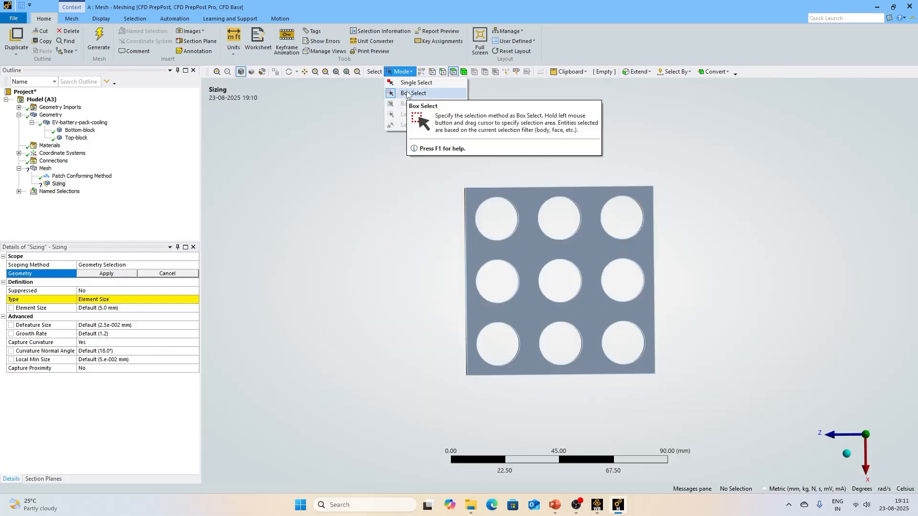
{"action": "left_click", "coordinate": [412, 93]}
{"action": "left_click_drag", "start_coordinate": [470, 192], "coordinate": [651, 394]}
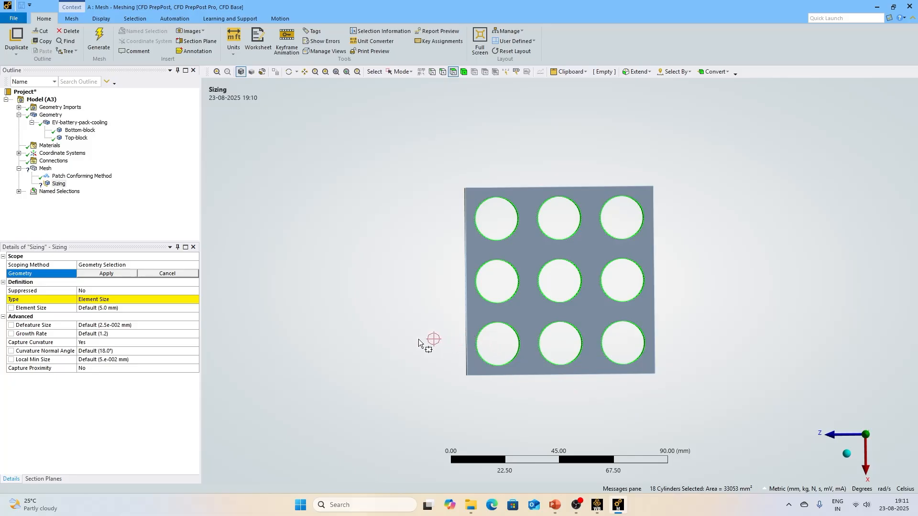
{"action": "middle_click_drag", "start_coordinate": [432, 340], "coordinate": [421, 306]}
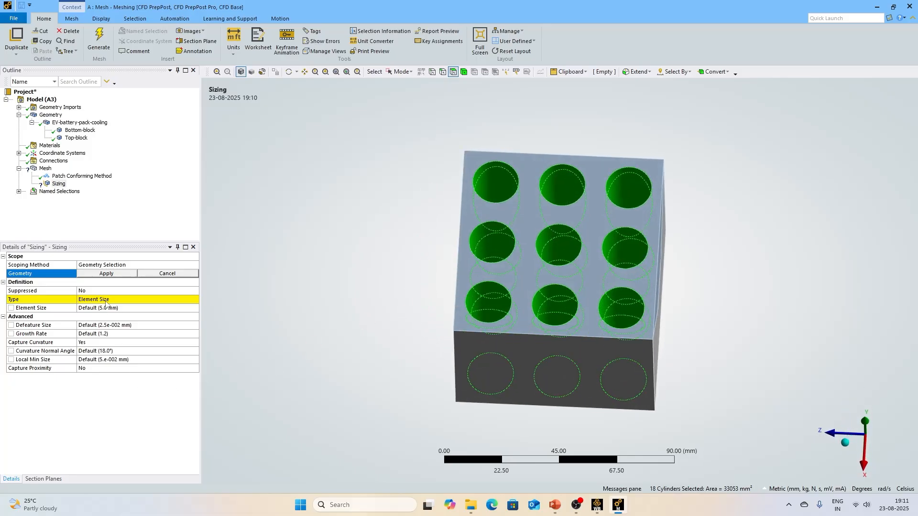
{"action": "left_click", "coordinate": [100, 273]}
{"action": "left_click", "coordinate": [98, 308]}
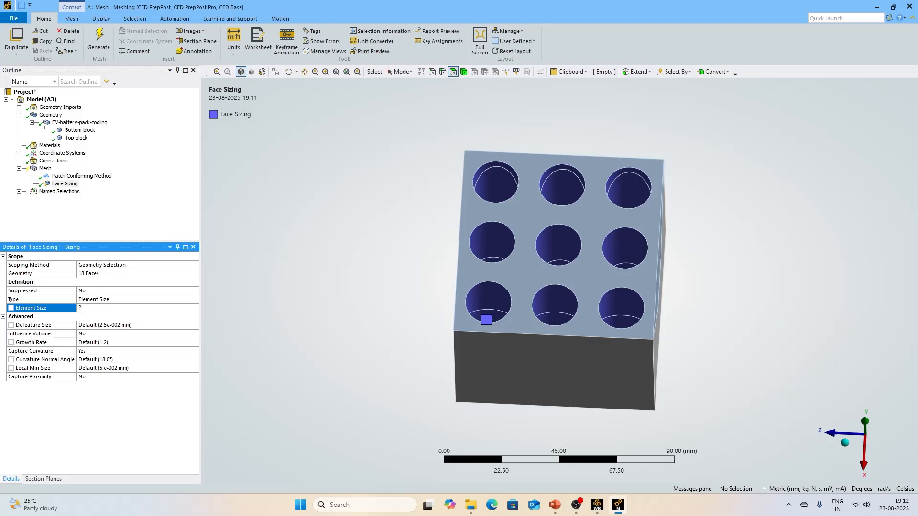
{"action": "left_click", "coordinate": [105, 369]}
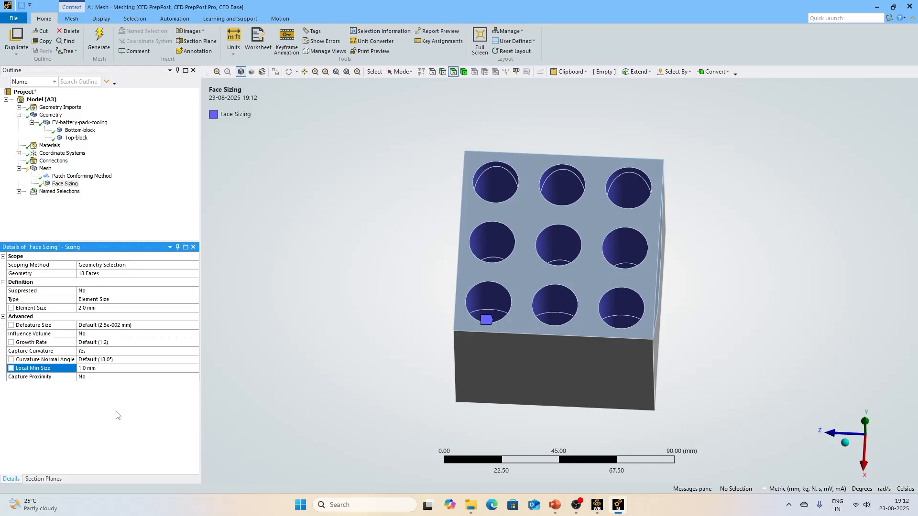
- Generate the mesh of both blocks and display its node and element statistics
{"action": "mouse_move", "coordinate": [404, 198]}
{"action": "middle_mouse_down"}
{"action": "mouse_move", "coordinate": [395, 196]}
{"action": "mouse_move", "coordinate": [430, 275]}
{"action": "mouse_move", "coordinate": [448, 150]}
{"action": "mouse_move", "coordinate": [450, 185]}
{"action": "mouse_move", "coordinate": [287, 210]}
{"action": "middle_mouse_up"}
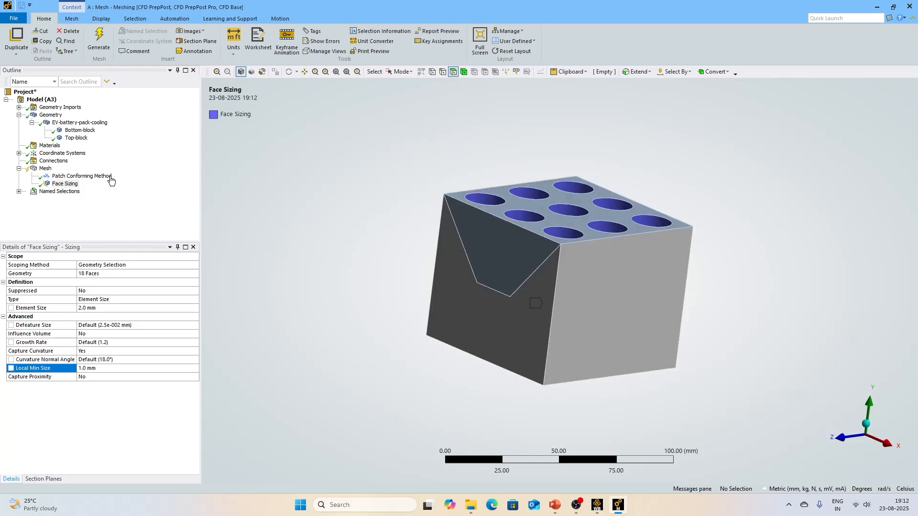
{"action": "right_click", "coordinate": [46, 168]}
{"action": "left_click", "coordinate": [83, 197]}
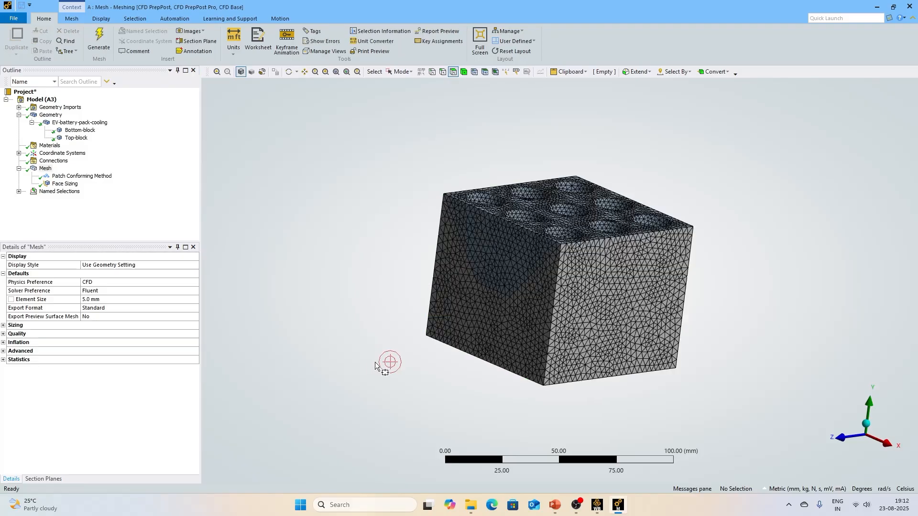
{"action": "middle_click_drag", "start_coordinate": [565, 293], "coordinate": [574, 260]}
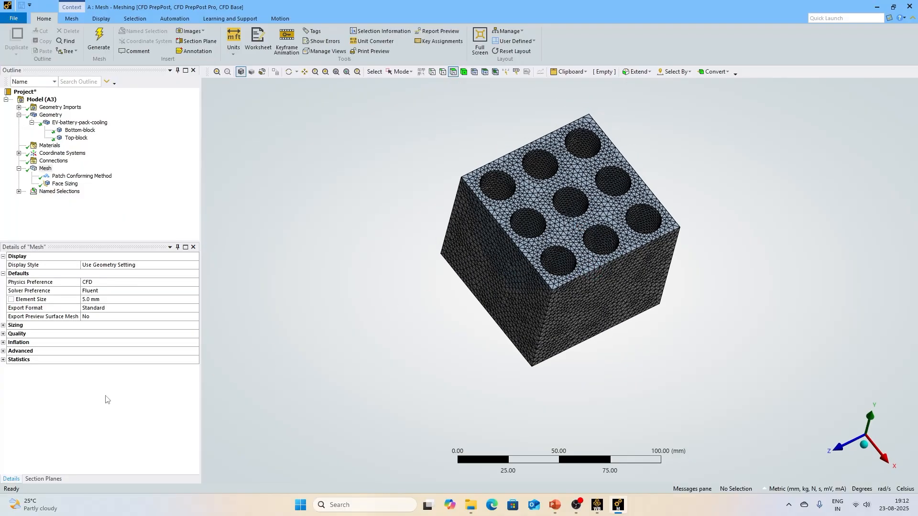
{"action": "left_click", "coordinate": [3, 360]}
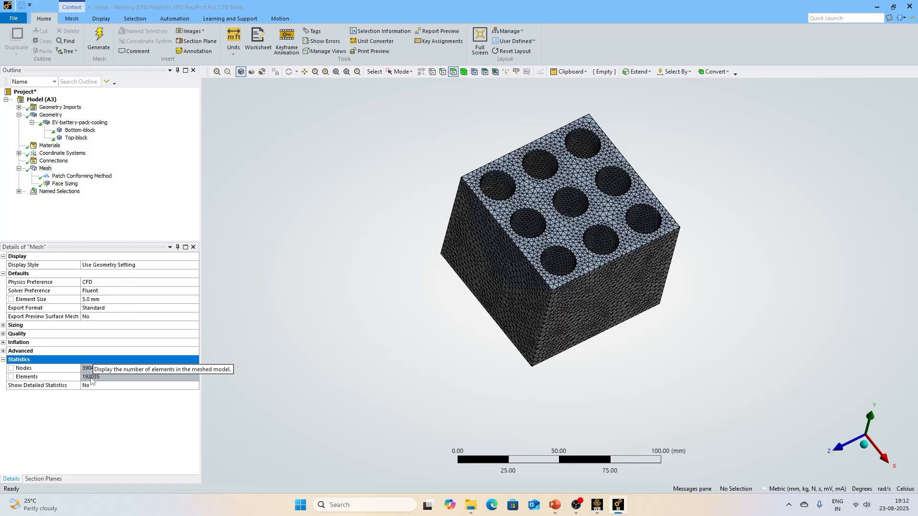
- Set the mesh quality metric to Skewness and check its maximum value
{"action": "left_click", "coordinate": [4, 326]}
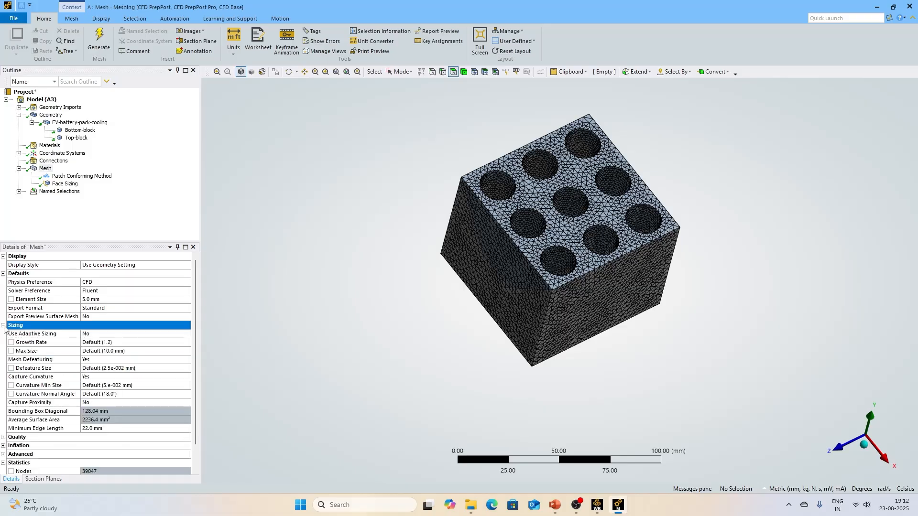
{"action": "left_click", "coordinate": [3, 325]}
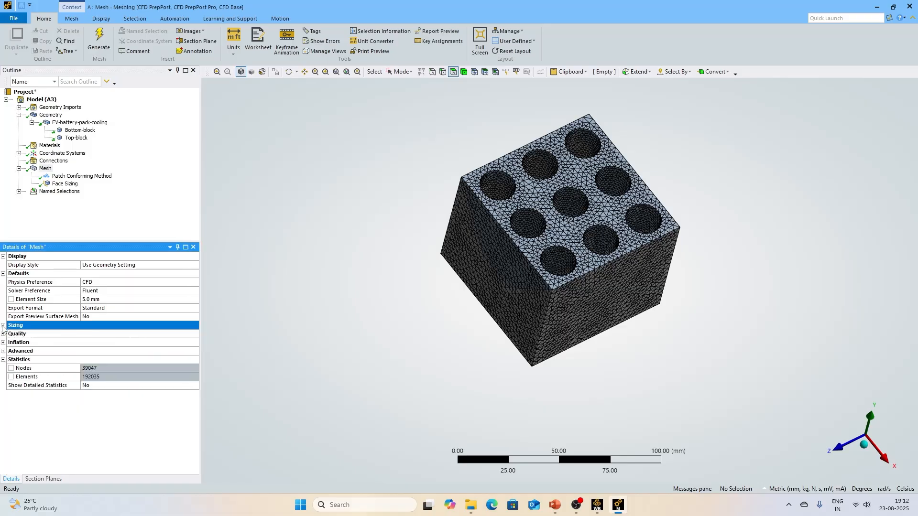
{"action": "left_click", "coordinate": [3, 335]}
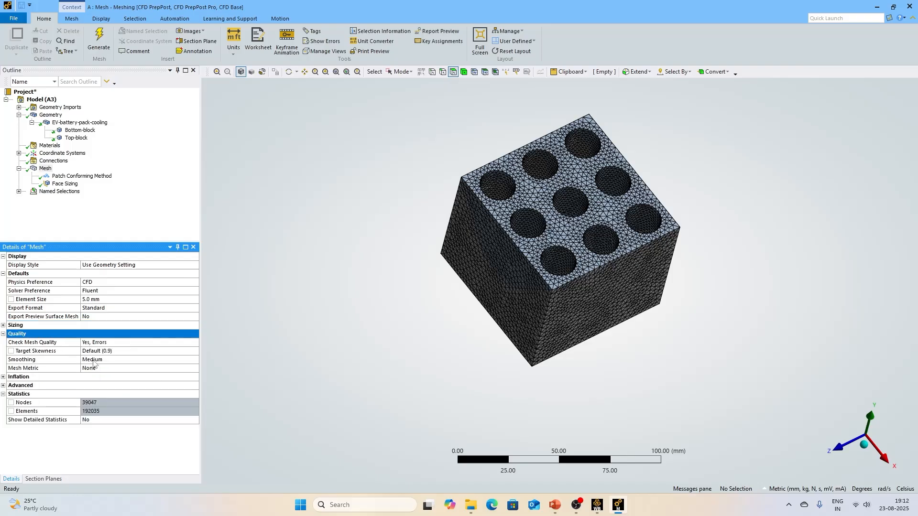
{"action": "left_click", "coordinate": [109, 368]}
{"action": "left_click", "coordinate": [195, 369]}
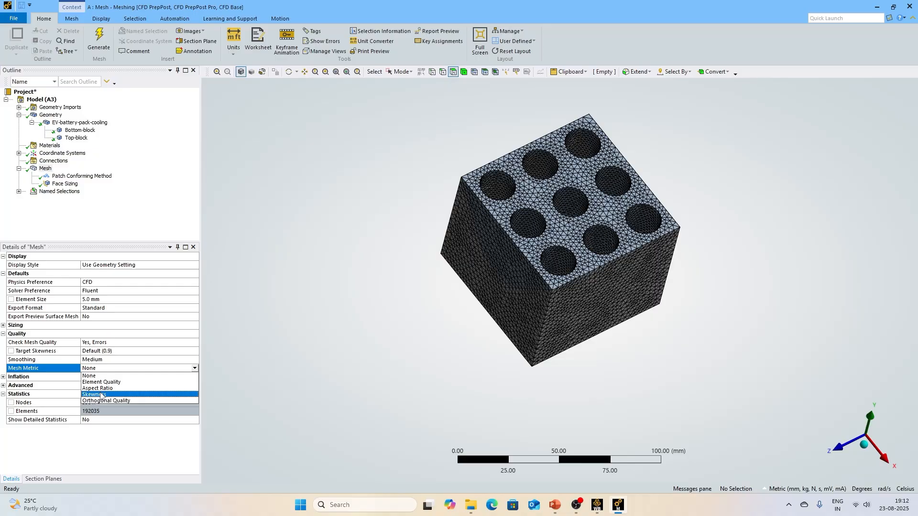
{"action": "left_click", "coordinate": [102, 395]}
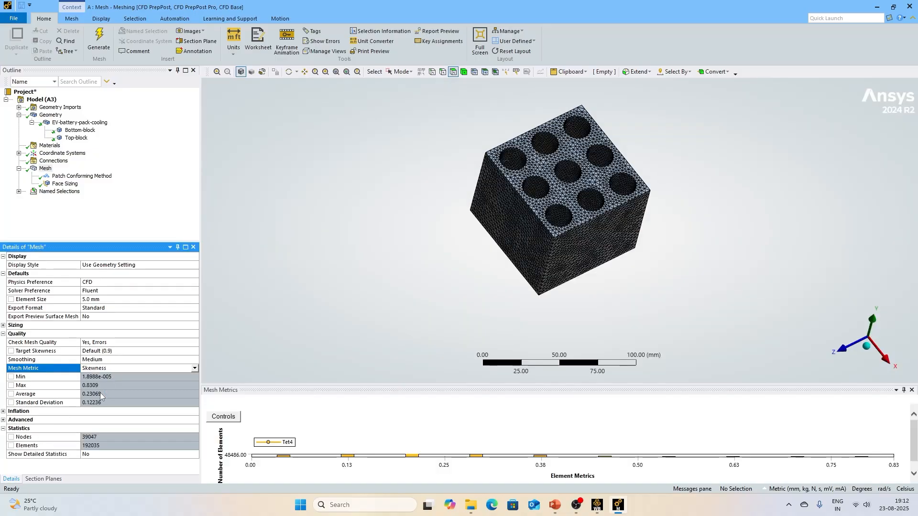
{"action": "left_click", "coordinate": [41, 385]}
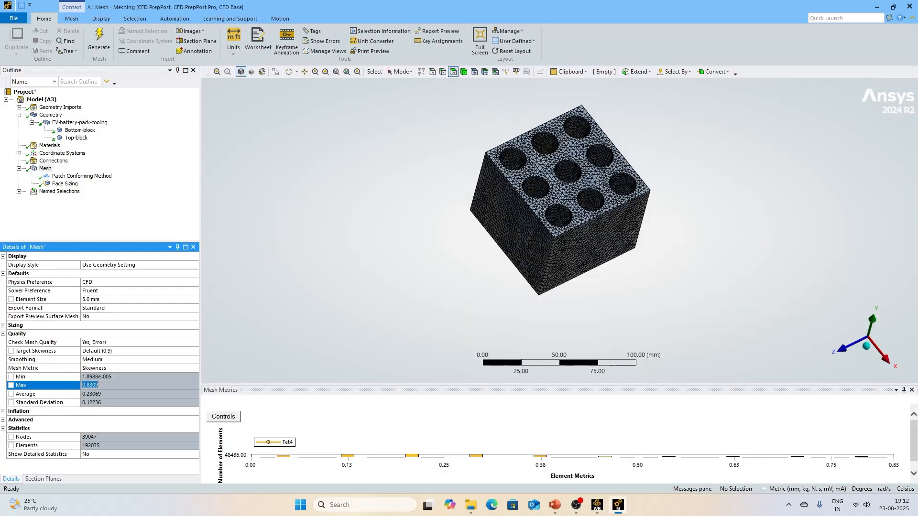
- Examine the generated mesh on the block's outer faces and inside the cell holes from several angles and distances
{"action": "left_click", "coordinate": [131, 224]}
{"action": "scroll", "coordinate": [516, 165], "scroll_direction": "up", "scroll_amount": 1}
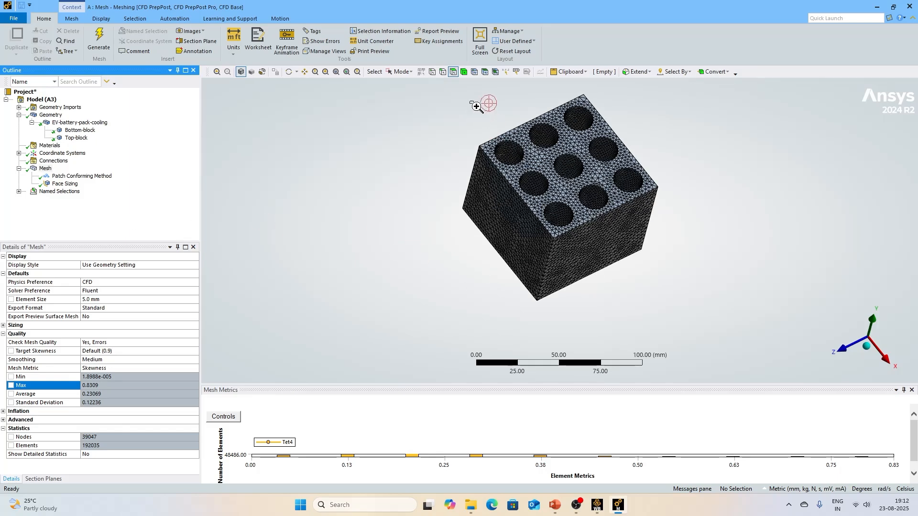
{"action": "scroll", "coordinate": [515, 234], "scroll_direction": "up", "scroll_amount": 3}
{"action": "middle_click_drag", "start_coordinate": [515, 235], "coordinate": [508, 235]}
{"action": "scroll", "coordinate": [508, 235], "scroll_direction": "down", "scroll_amount": 2}
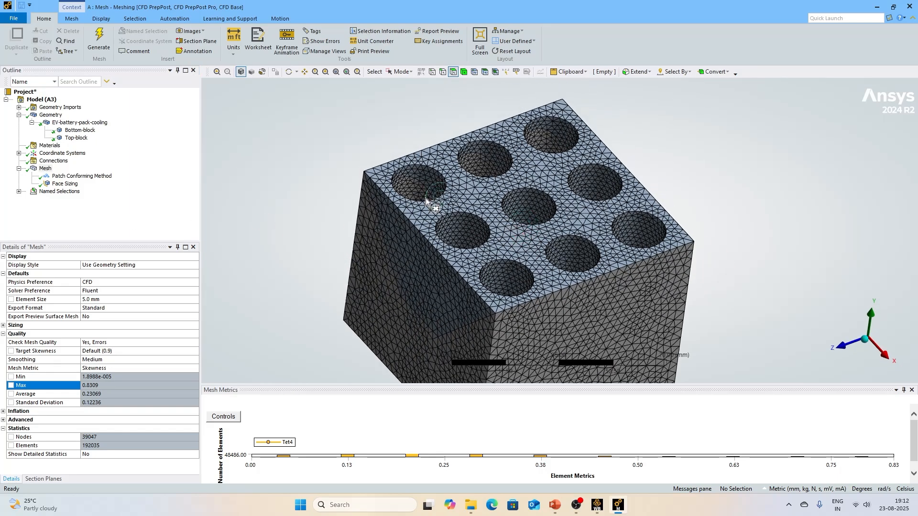
{"action": "scroll", "coordinate": [406, 184], "scroll_direction": "down", "scroll_amount": 2}
{"action": "scroll", "coordinate": [524, 231], "scroll_direction": "down", "scroll_amount": 1}
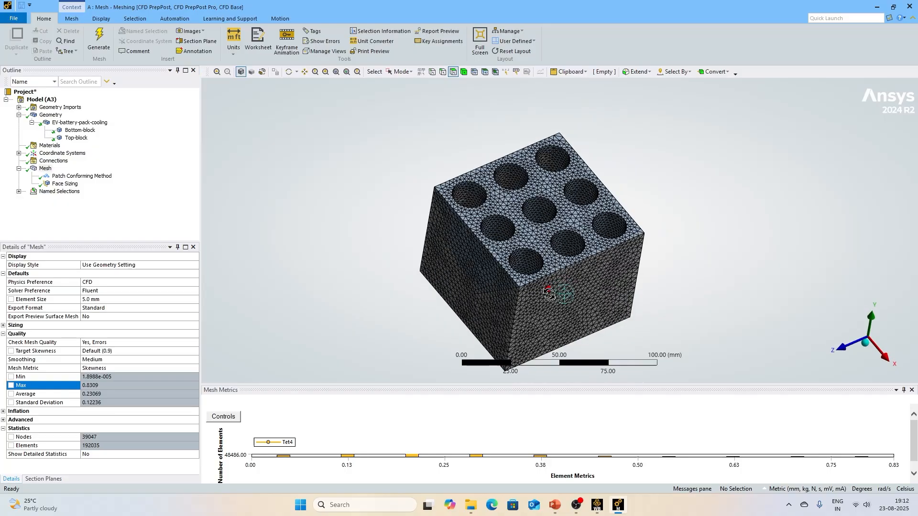
{"action": "scroll", "coordinate": [549, 293], "scroll_direction": "down", "scroll_amount": 1}
{"action": "middle_click_drag", "start_coordinate": [549, 293], "coordinate": [566, 260]}
{"action": "scroll", "coordinate": [381, 209], "scroll_direction": "up", "scroll_amount": 1}
{"action": "scroll", "coordinate": [383, 207], "scroll_direction": "down", "scroll_amount": 1}
{"action": "scroll", "coordinate": [473, 153], "scroll_direction": "down", "scroll_amount": 1}
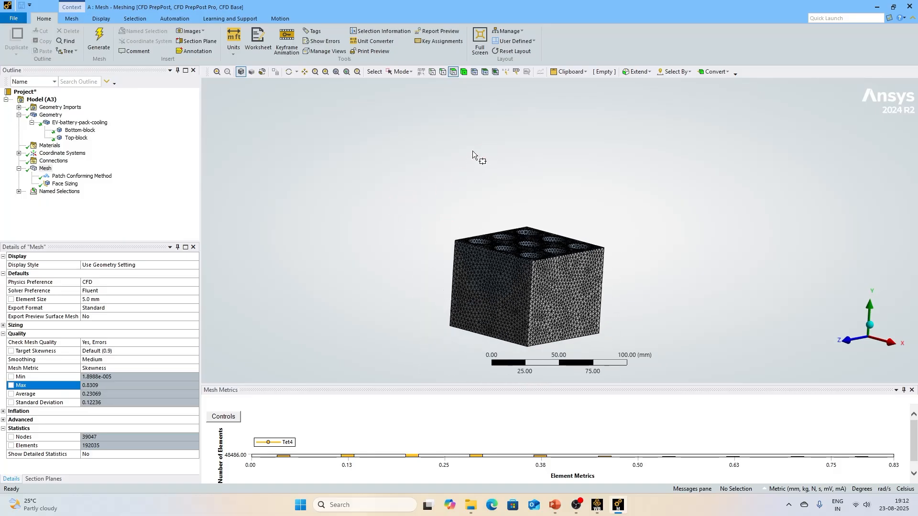
{"action": "middle_click_drag", "start_coordinate": [473, 153], "coordinate": [574, 272]}
{"action": "scroll", "coordinate": [597, 272], "scroll_direction": "up", "scroll_amount": 1}
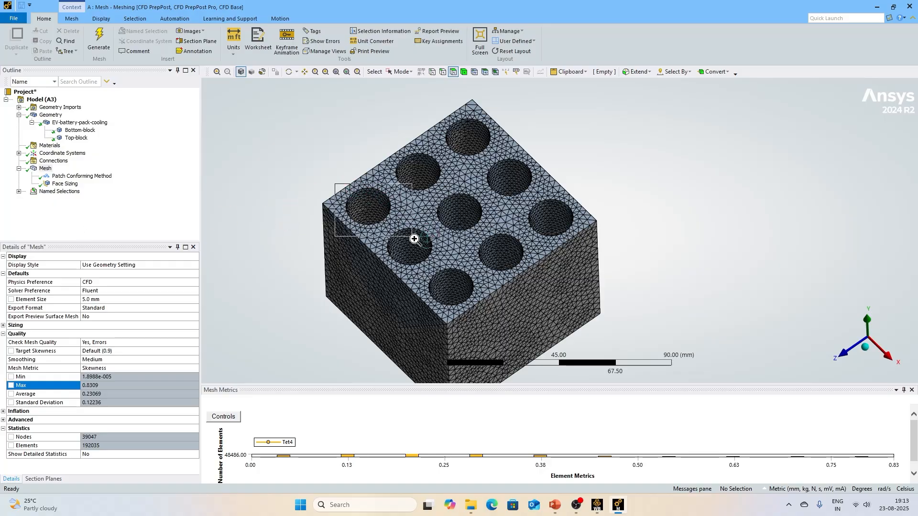
{"action": "scroll", "coordinate": [421, 246], "scroll_direction": "up", "scroll_amount": 2}
{"action": "middle_click_drag", "start_coordinate": [420, 246], "coordinate": [373, 186]}
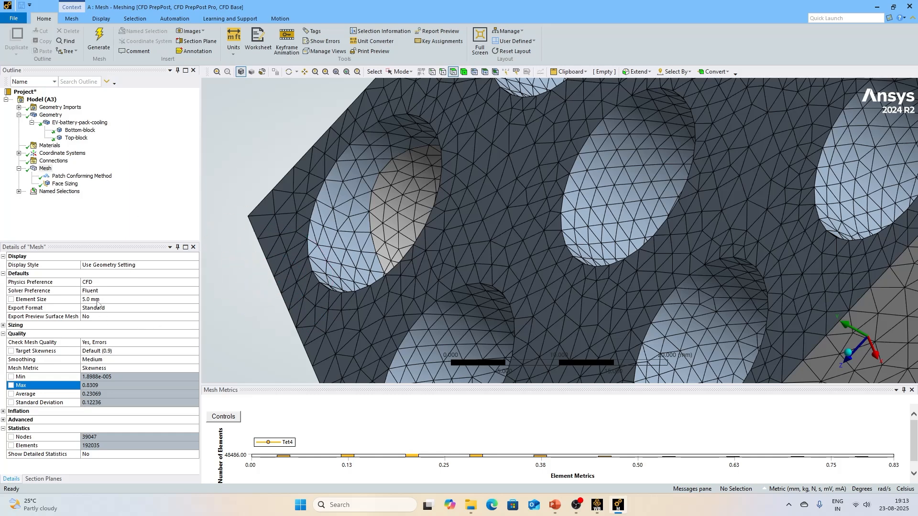
- Set the mesh's global element size to 4 mm
{"action": "left_click", "coordinate": [45, 168]}
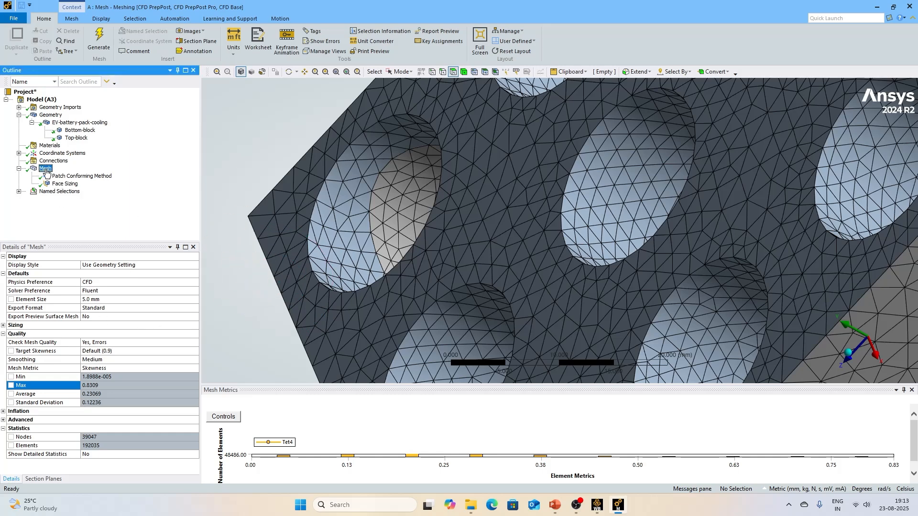
{"action": "left_click", "coordinate": [100, 299]}
{"action": "key", "text": "Return"}
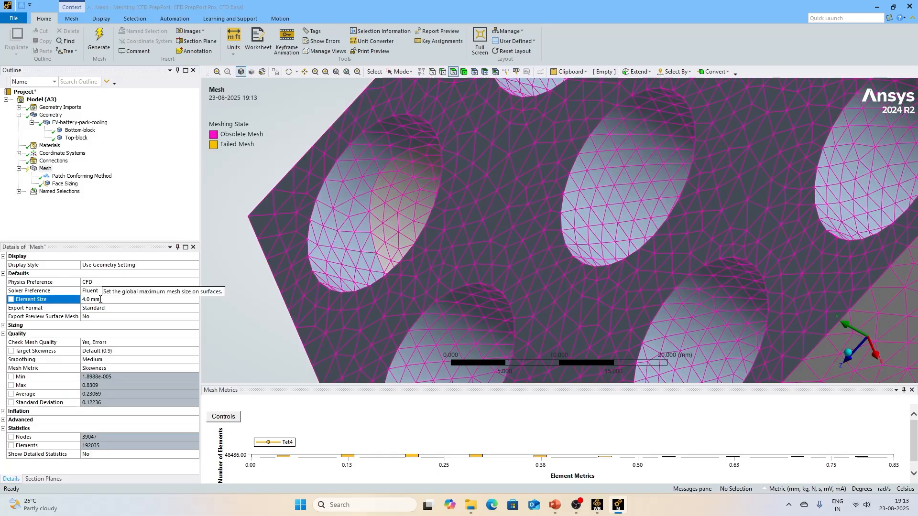
{"action": "scroll", "coordinate": [313, 183], "scroll_direction": "down", "scroll_amount": 2}
{"action": "middle_click_drag", "start_coordinate": [313, 183], "coordinate": [412, 191]}
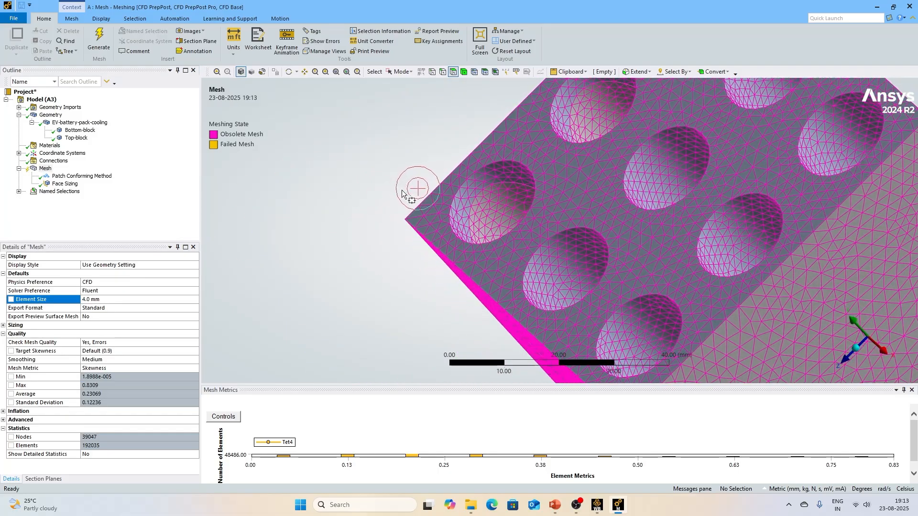
{"action": "mouse_move", "coordinate": [384, 191]}
{"action": "middle_mouse_down"}
{"action": "mouse_move", "coordinate": [467, 174]}
{"action": "mouse_move", "coordinate": [402, 192]}
{"action": "middle_mouse_up"}
- Set the hole face sizing's element size to 1.5 mm and regenerate the mesh
{"action": "left_click", "coordinate": [64, 183]}
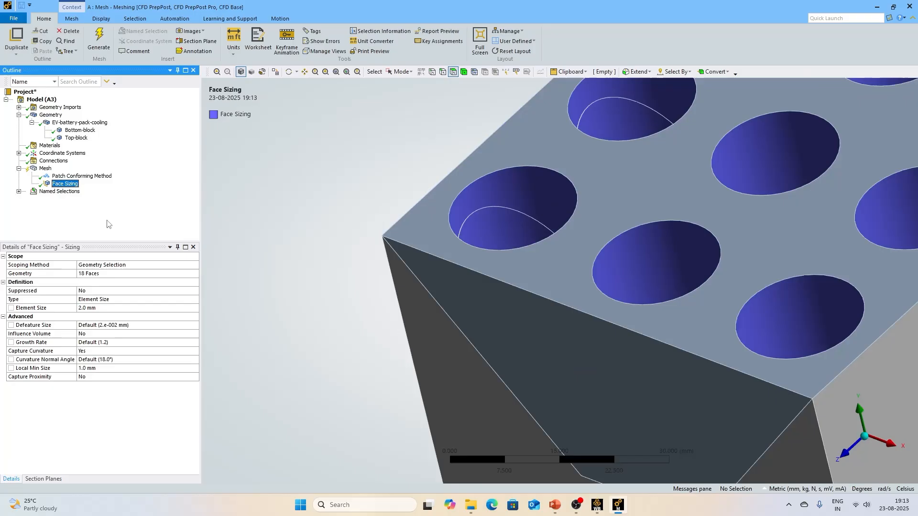
{"action": "left_click", "coordinate": [99, 307]}
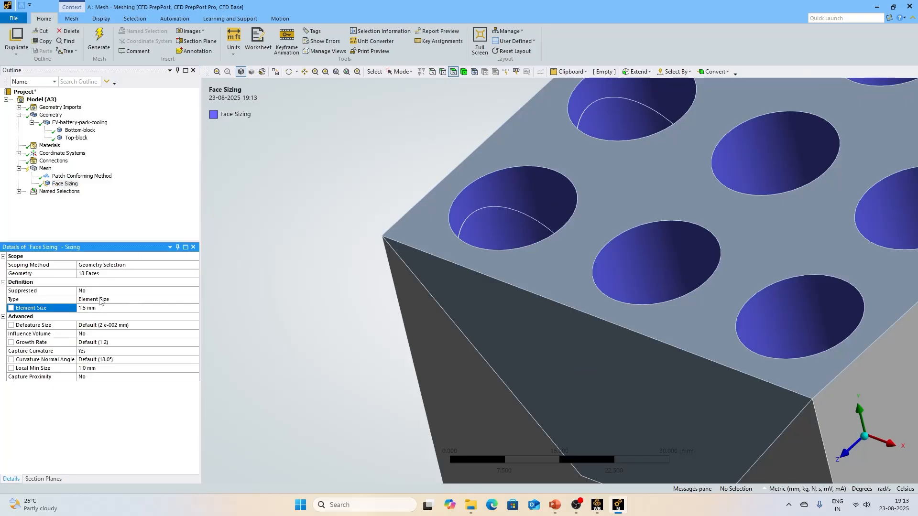
{"action": "right_click", "coordinate": [45, 169]}
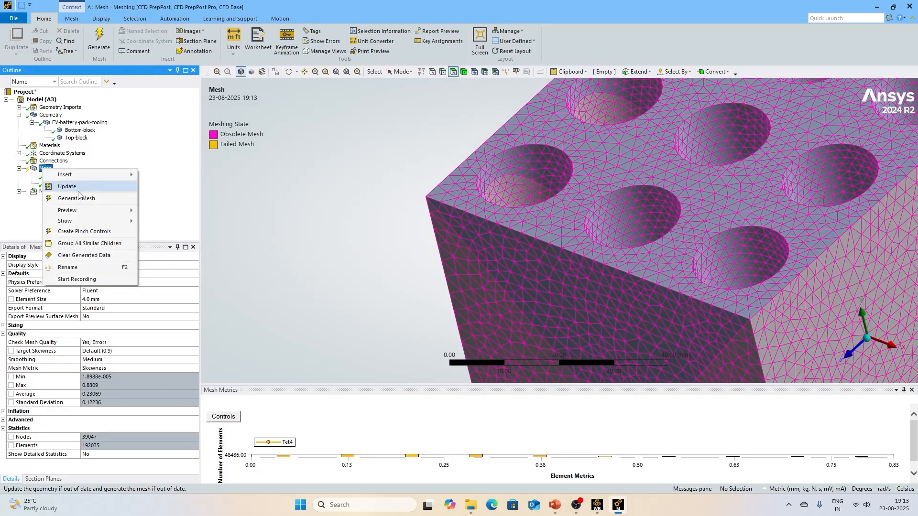
{"action": "left_click", "coordinate": [76, 198]}
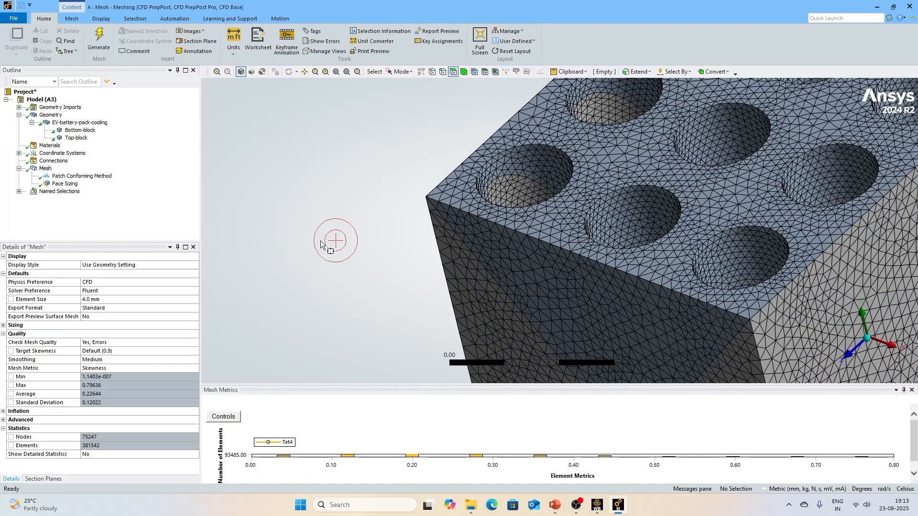
- Inspect the regenerated mesh on the holed face and check its maximum skewness and element count
{"action": "scroll", "coordinate": [320, 240], "scroll_direction": "down", "scroll_amount": 3}
{"action": "middle_click_drag", "start_coordinate": [550, 193], "coordinate": [645, 152]}
{"action": "right_click_drag", "start_coordinate": [502, 92], "coordinate": [741, 283]}
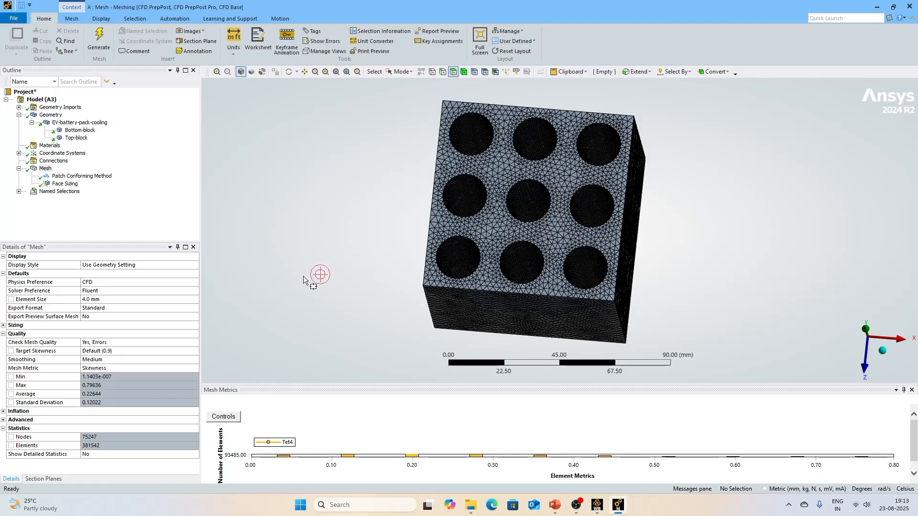
{"action": "left_click", "coordinate": [101, 385]}
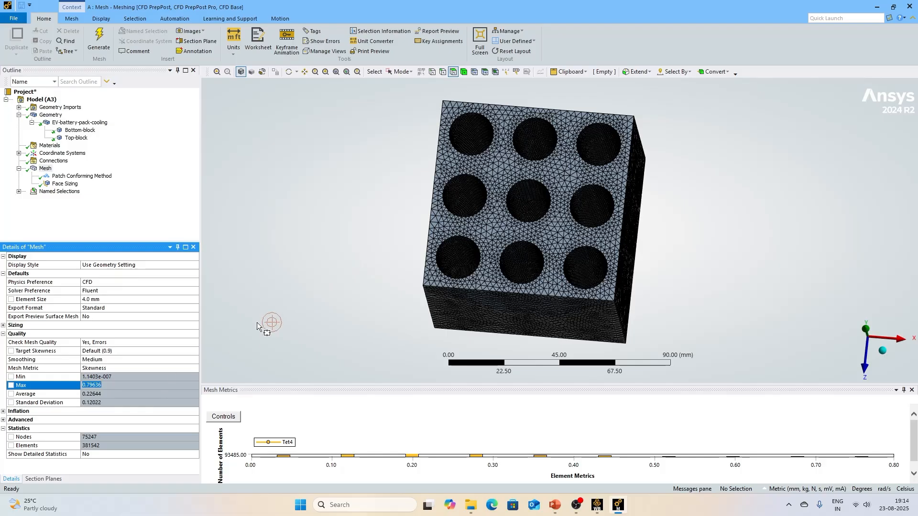
{"action": "left_click", "coordinate": [98, 446]}
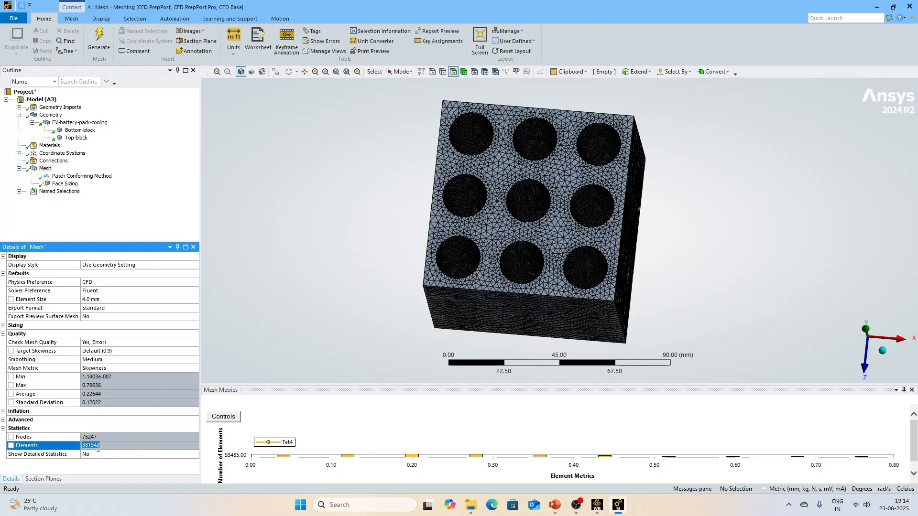
- Examine the mesh on the block's side faces and review the list of named selections
{"action": "middle_click_drag", "start_coordinate": [520, 229], "coordinate": [512, 174]}
{"action": "scroll", "coordinate": [473, 155], "scroll_direction": "down", "scroll_amount": 2}
{"action": "right_click_drag", "start_coordinate": [403, 247], "coordinate": [635, 324]}
{"action": "middle_click_drag", "start_coordinate": [516, 210], "coordinate": [390, 191]}
{"action": "scroll", "coordinate": [388, 188], "scroll_direction": "down", "scroll_amount": 4}
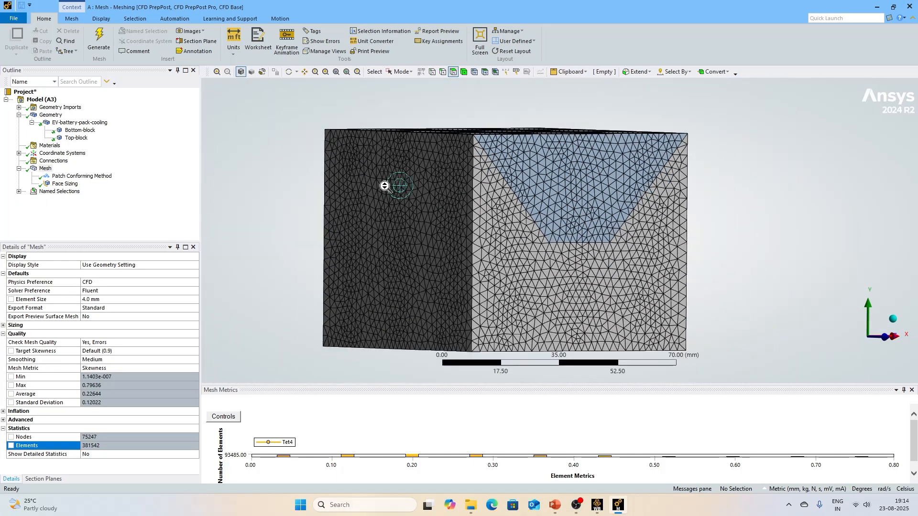
{"action": "scroll", "coordinate": [423, 211], "scroll_direction": "up", "scroll_amount": 1}
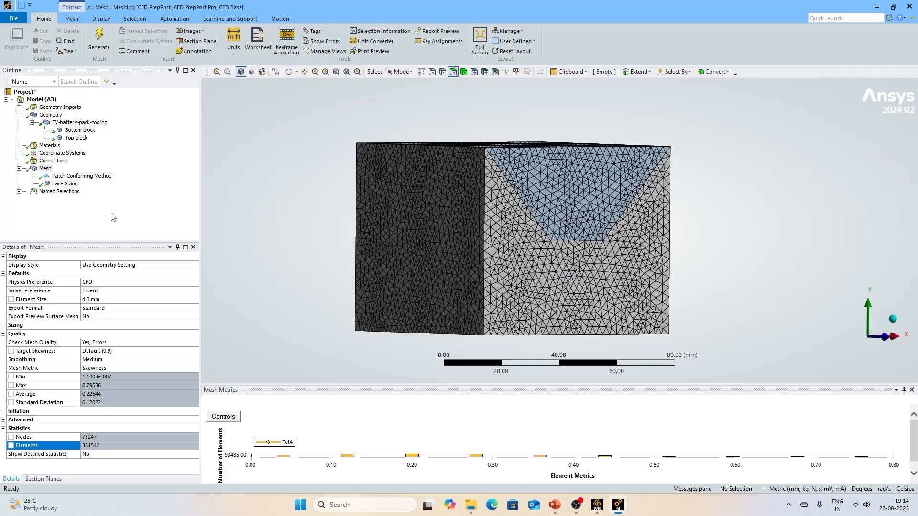
{"action": "left_click", "coordinate": [19, 191]}
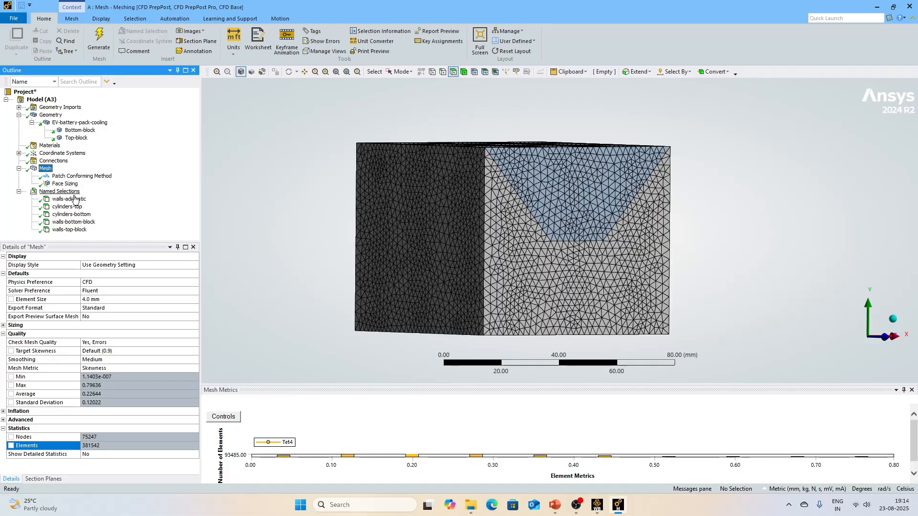
{"action": "middle_click_drag", "start_coordinate": [353, 180], "coordinate": [338, 180]}
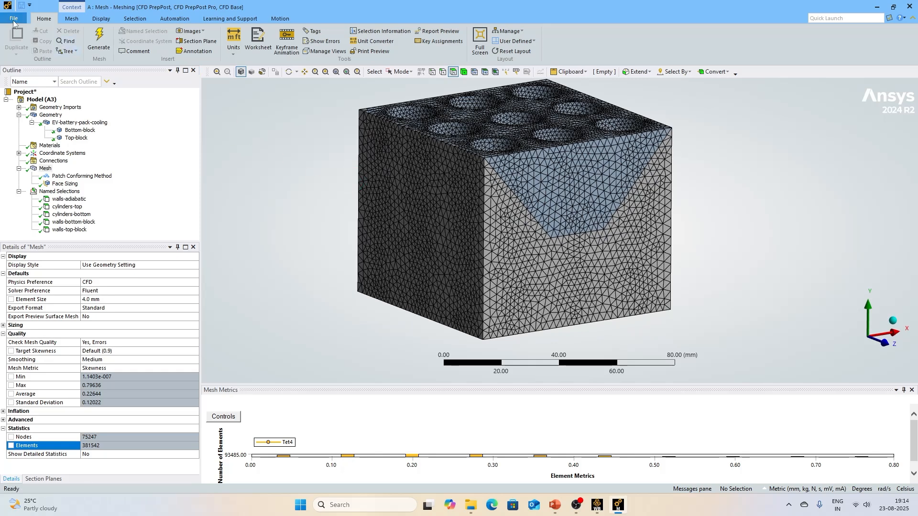
- Export the mesh as a Fluent input file named Battery-stack.msh in the PCM folder's Battery-cell-stack-cooling subfolder
{"action": "left_click", "coordinate": [13, 19]}
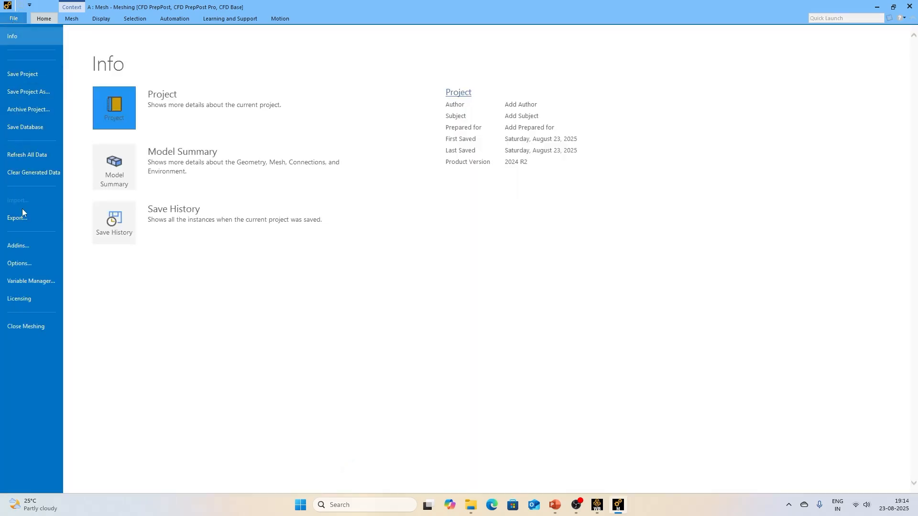
{"action": "left_click", "coordinate": [22, 217]}
{"action": "left_click", "coordinate": [129, 165]}
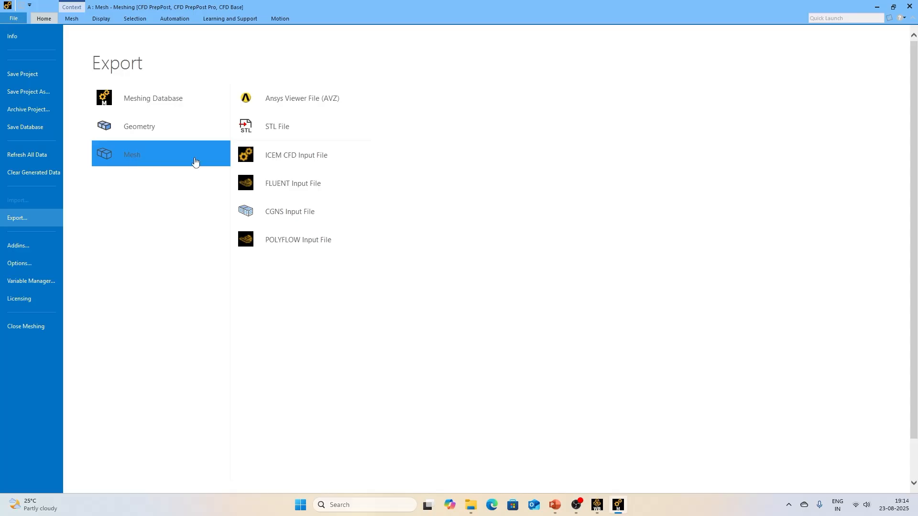
{"action": "left_click", "coordinate": [292, 184]}
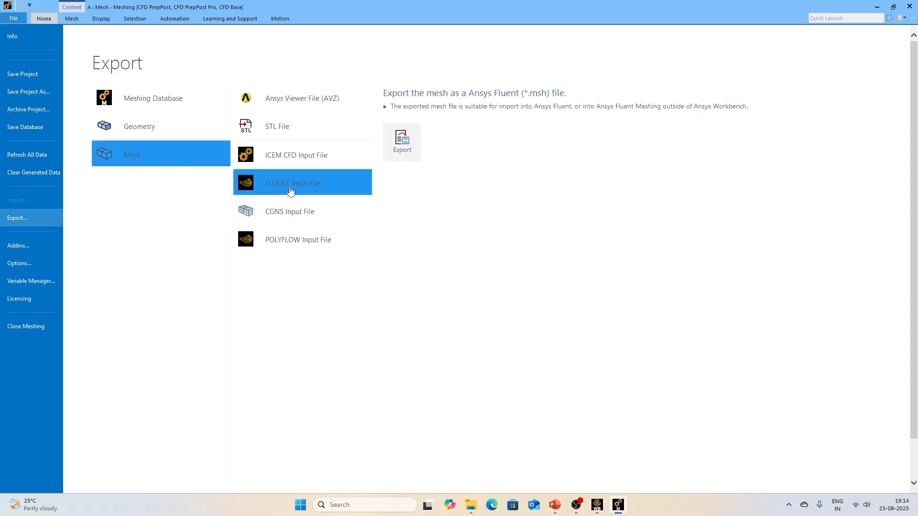
{"action": "left_click", "coordinate": [388, 145]}
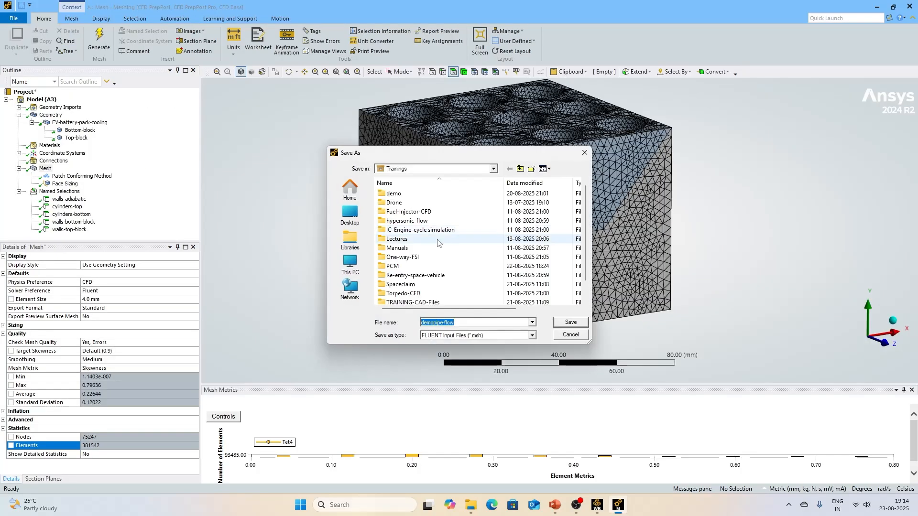
{"action": "double_click", "coordinate": [393, 267]}
{"action": "left_click", "coordinate": [403, 197]}
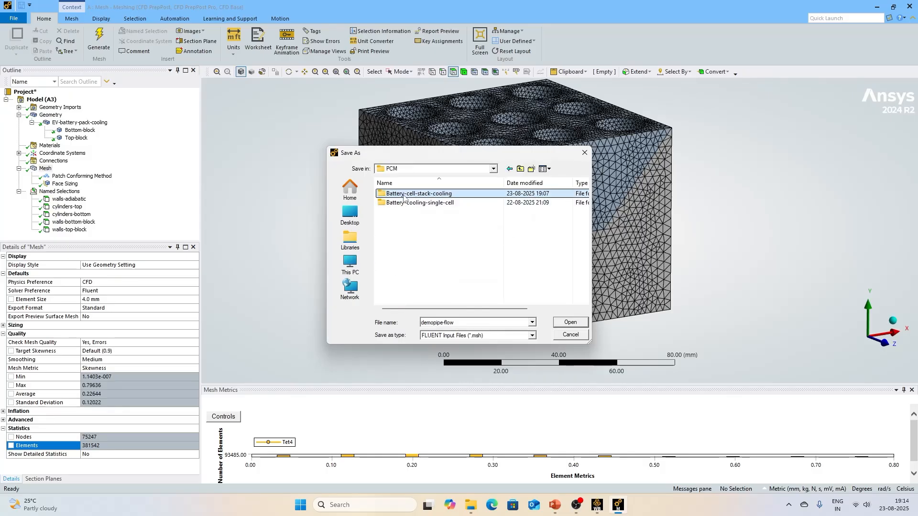
{"action": "double_click", "coordinate": [403, 196]}
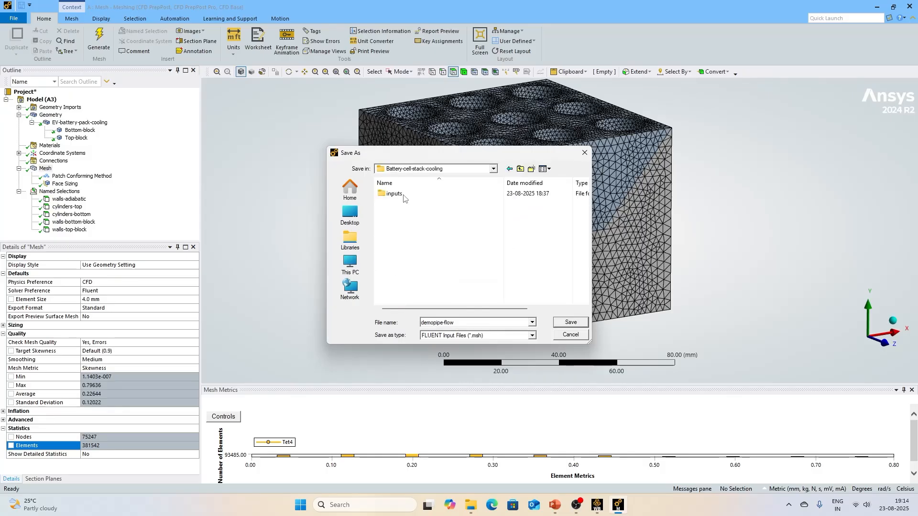
{"action": "double_click", "coordinate": [447, 322]}
{"action": "type", "text": "Battery-stack.msh"}
{"action": "left_click", "coordinate": [570, 322]}
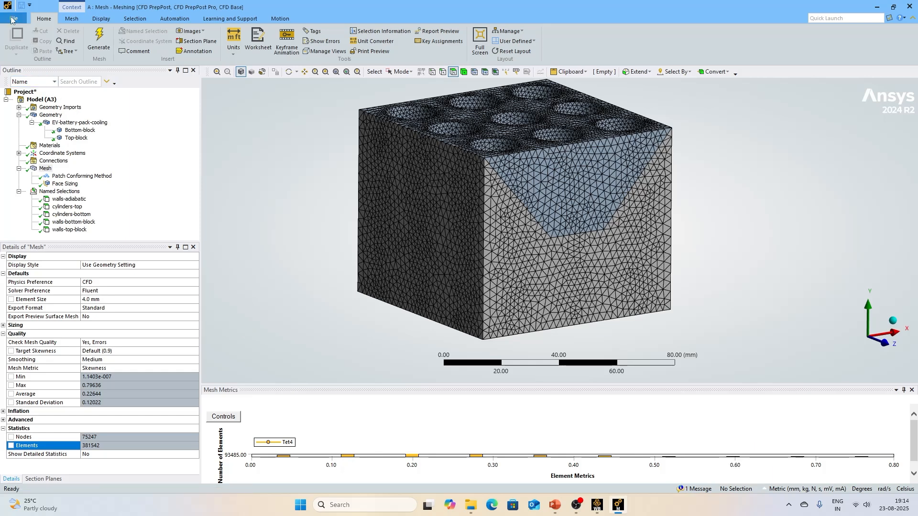
- Save the project as battery-stack-cooling in the Battery-cell-stack-cooling folder inside PCM
{"action": "left_click", "coordinate": [13, 19]}
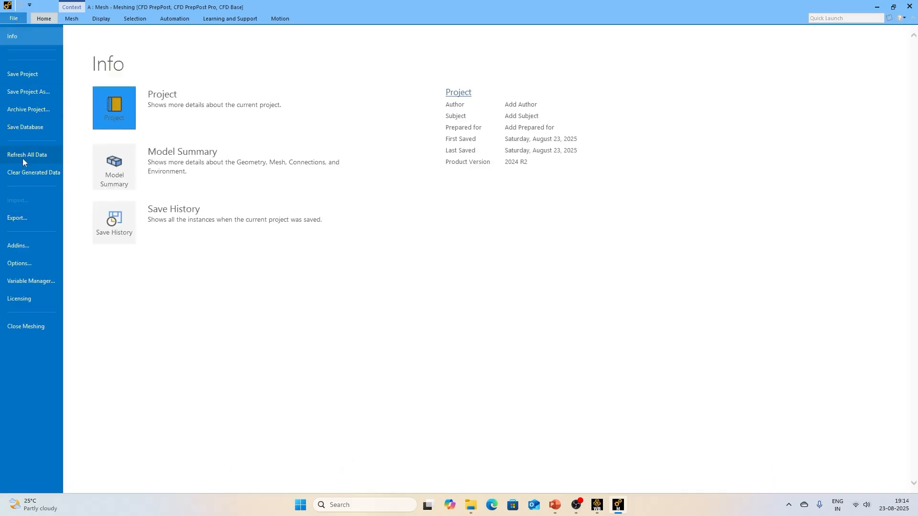
{"action": "left_click", "coordinate": [25, 76]}
{"action": "double_click", "coordinate": [401, 279]}
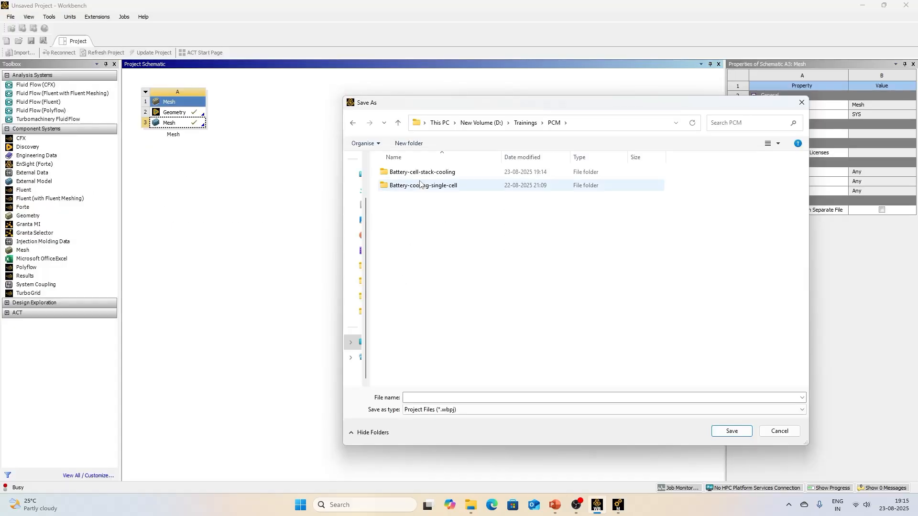
{"action": "double_click", "coordinate": [420, 174]}
{"action": "left_click", "coordinate": [423, 381]}
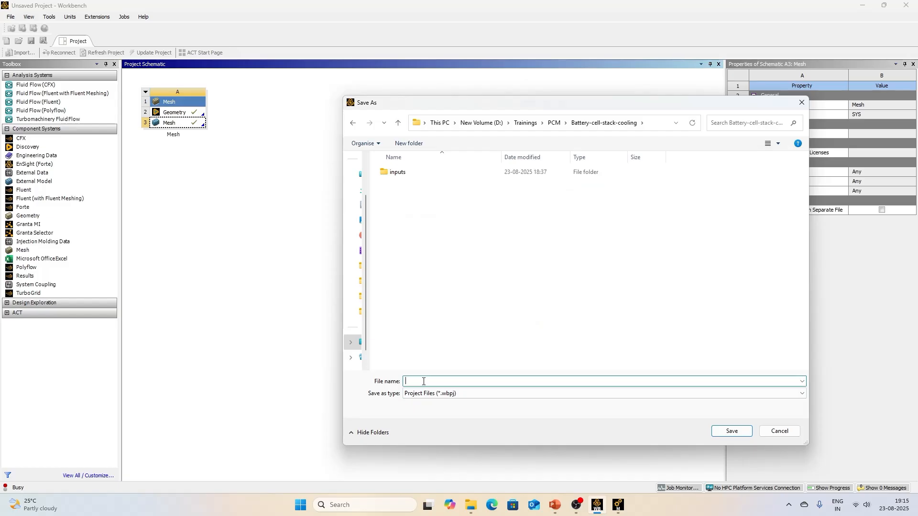
{"action": "type", "text": "ba"}
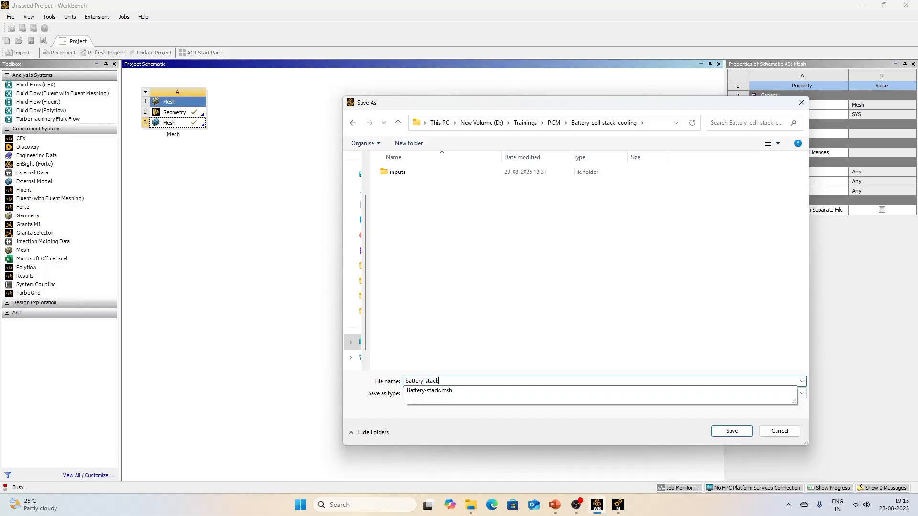
{"action": "type", "text": "ttery-stack"}
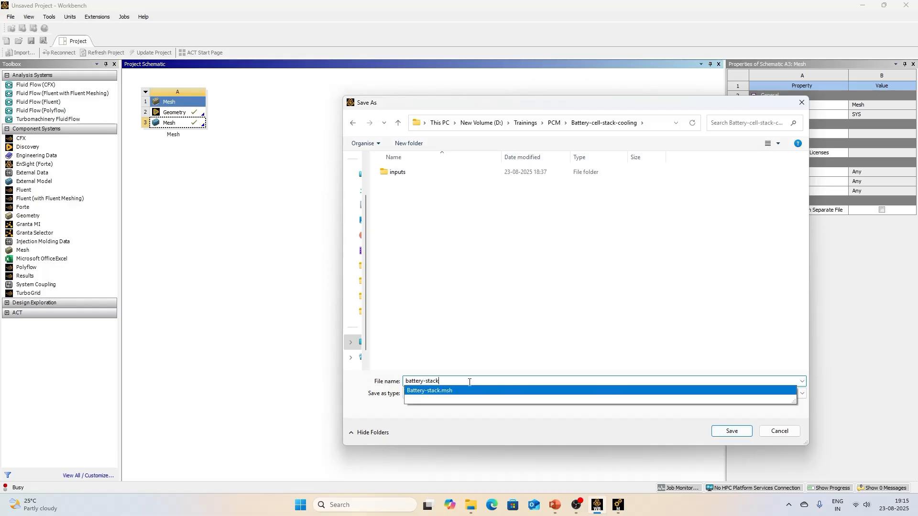
{"action": "type", "text": "-cooling"}
{"action": "key", "text": "Return"}
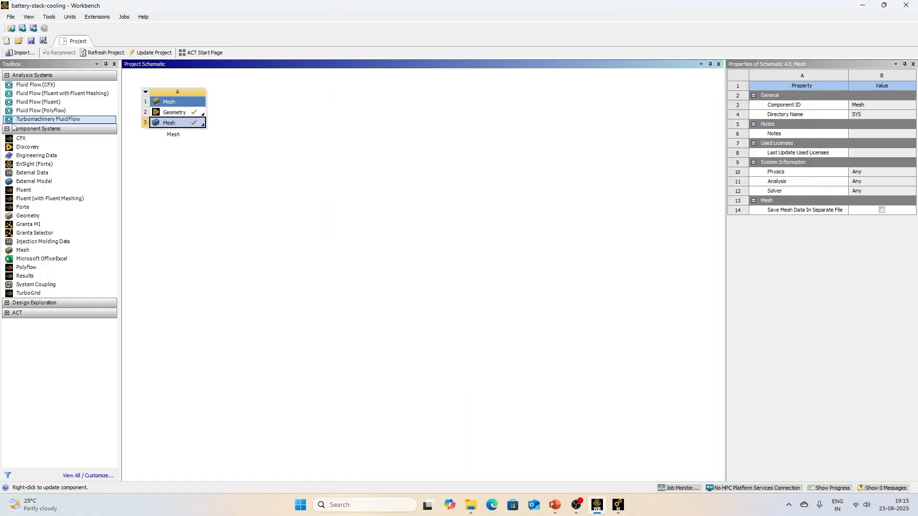
- Switch to Fluent and read the mesh file Battery-stack.msh, listing all mesh file types to find it
{"action": "left_click", "coordinate": [13, 19]}
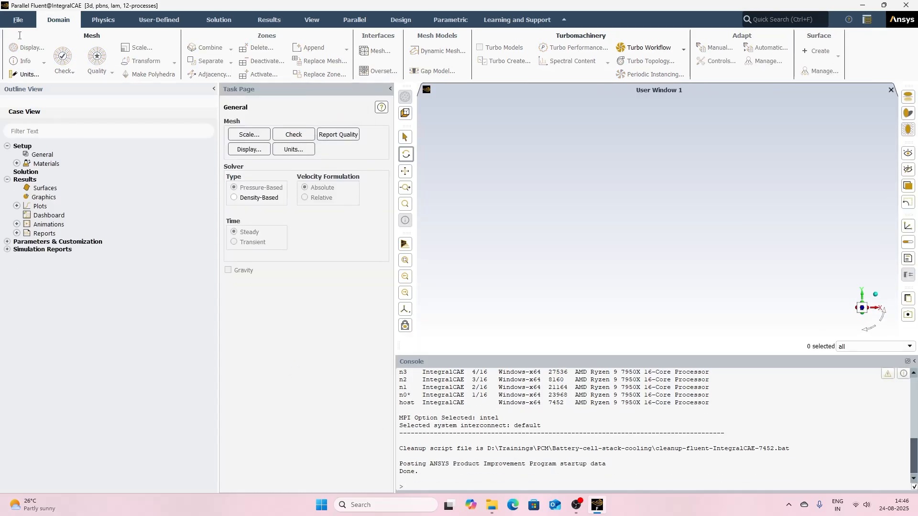
{"action": "left_click", "coordinate": [17, 19]}
{"action": "mouse_move", "coordinate": [22, 34]}
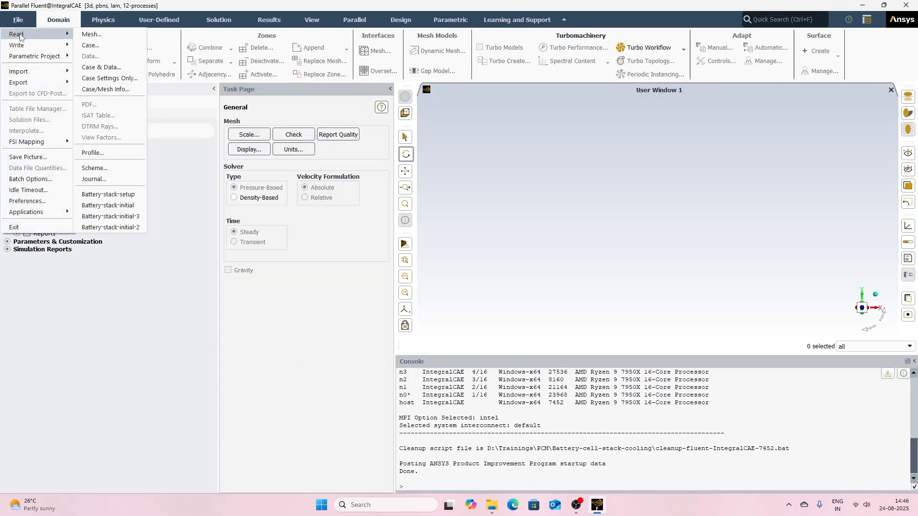
{"action": "left_click", "coordinate": [108, 38]}
{"action": "left_click", "coordinate": [400, 312]}
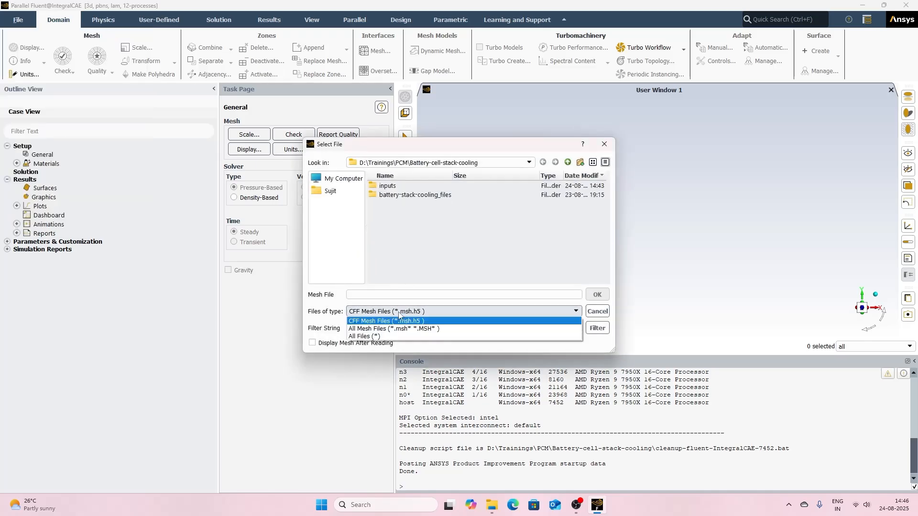
{"action": "left_click", "coordinate": [395, 330]}
{"action": "left_click", "coordinate": [403, 204]}
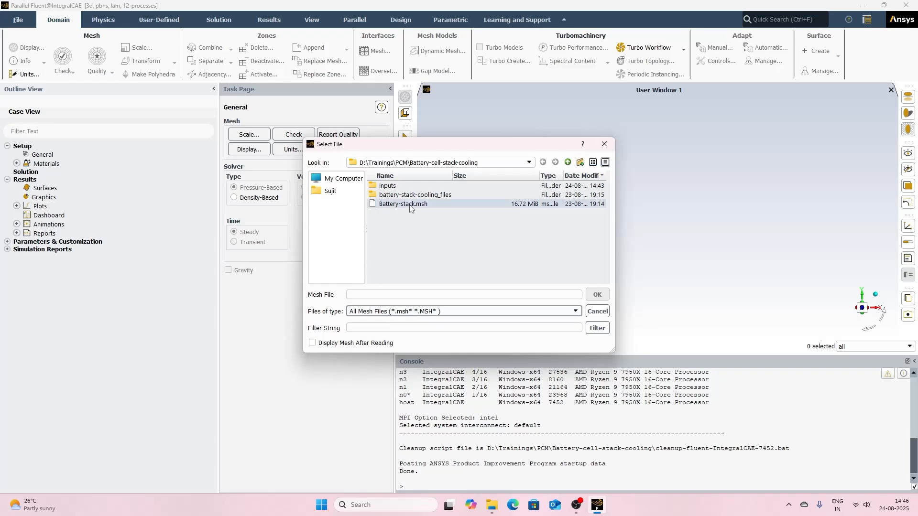
{"action": "left_click", "coordinate": [598, 292]}
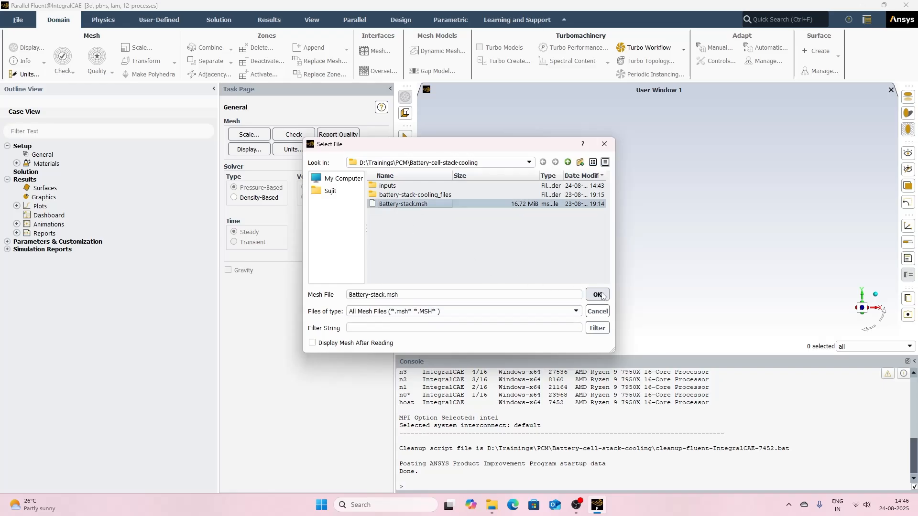
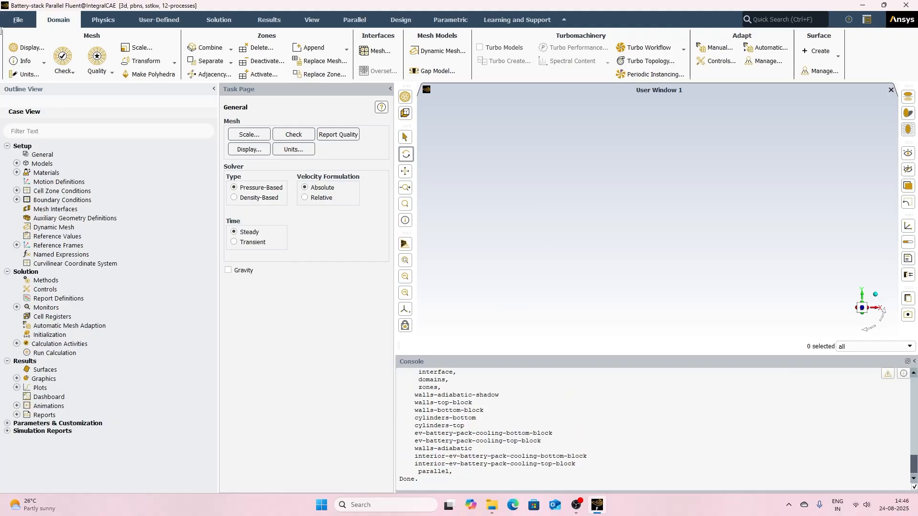
- Set the mesh scaling dialog's view length unit to mm and check the domain extents
{"action": "left_click", "coordinate": [137, 48]}
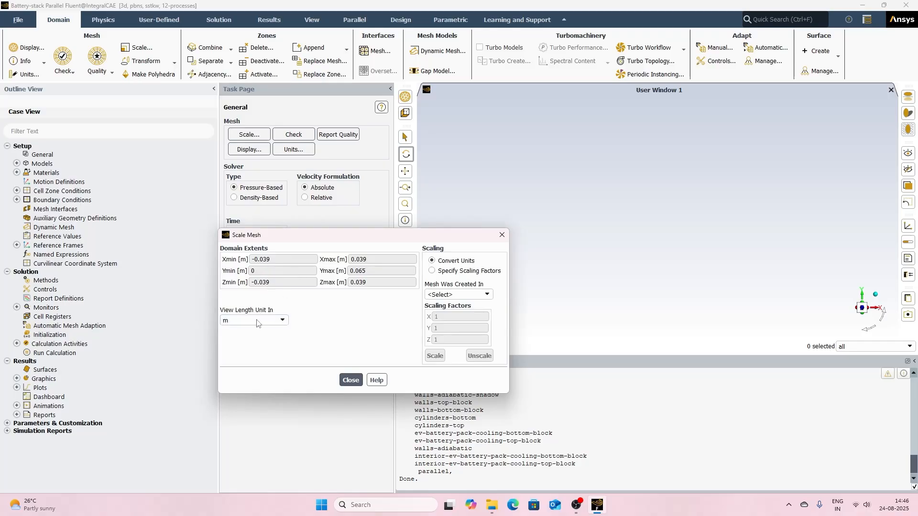
{"action": "left_click", "coordinate": [257, 322]}
{"action": "left_click", "coordinate": [231, 346]}
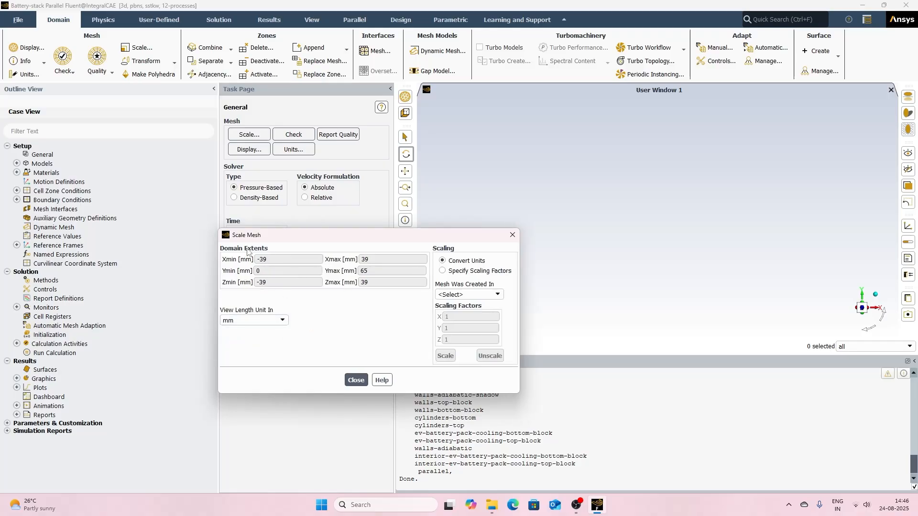
{"action": "left_click", "coordinate": [357, 380]}
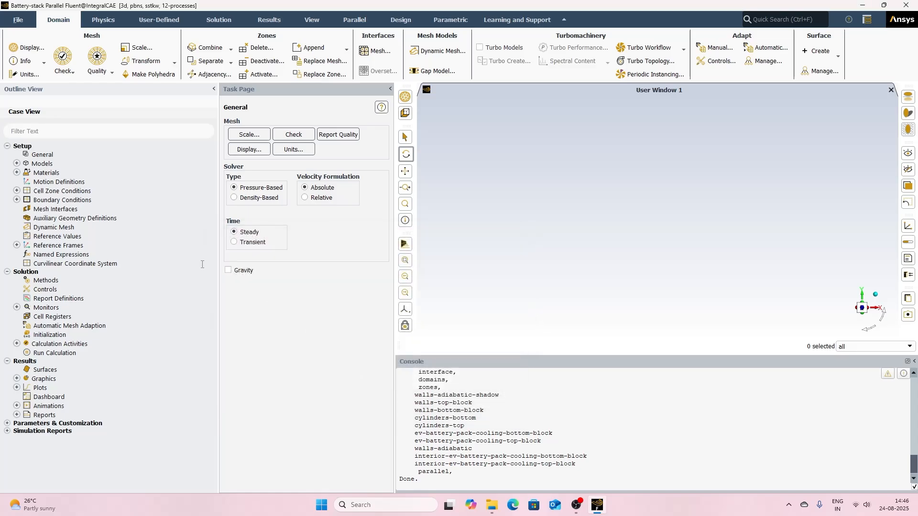
- Set the viscous model to Laminar and enable the Energy equation
{"action": "left_click", "coordinate": [103, 20]}
{"action": "left_click", "coordinate": [191, 74]}
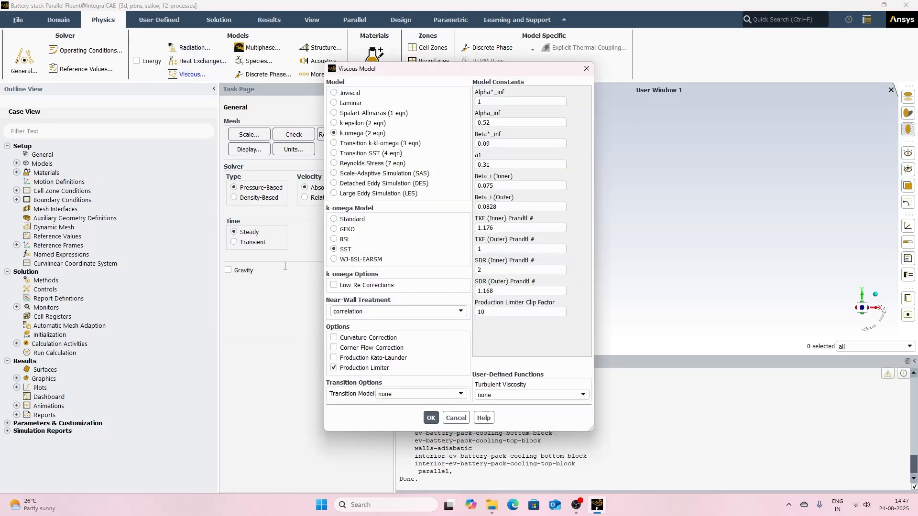
{"action": "left_click", "coordinate": [350, 104]}
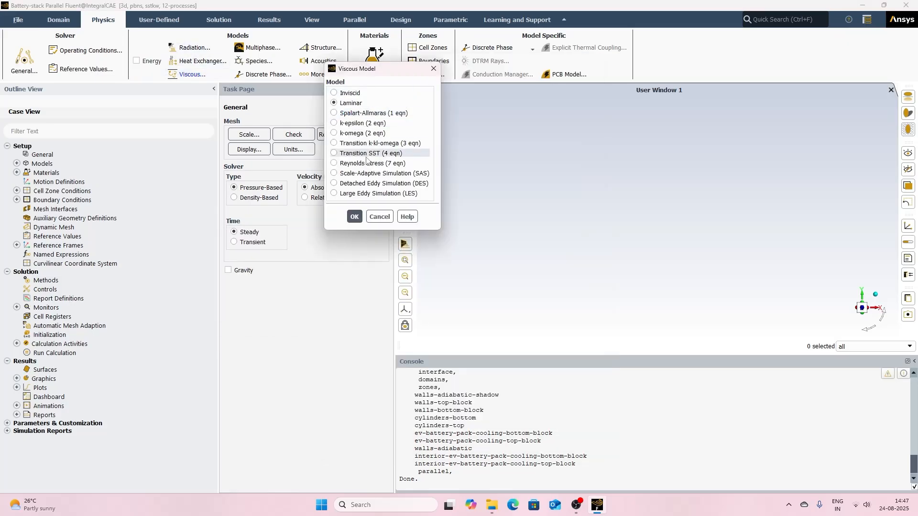
{"action": "left_click", "coordinate": [354, 217]}
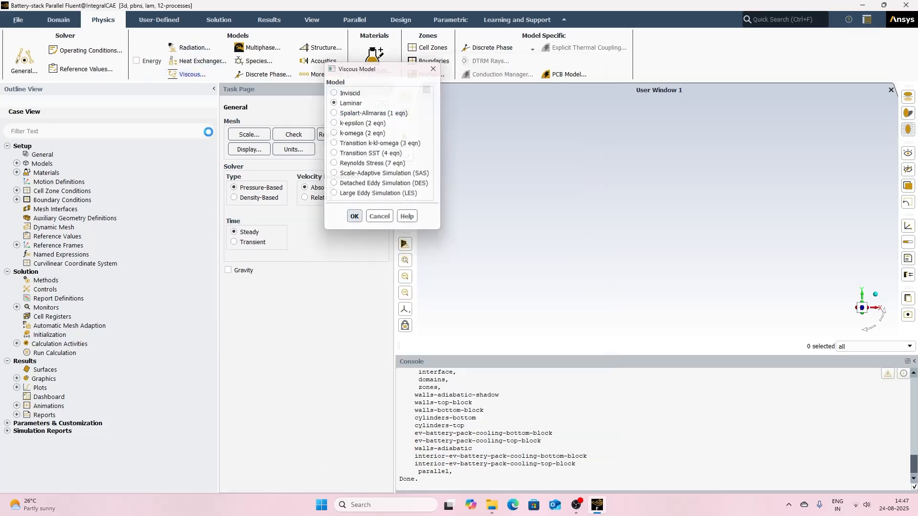
{"action": "left_click", "coordinate": [145, 62]}
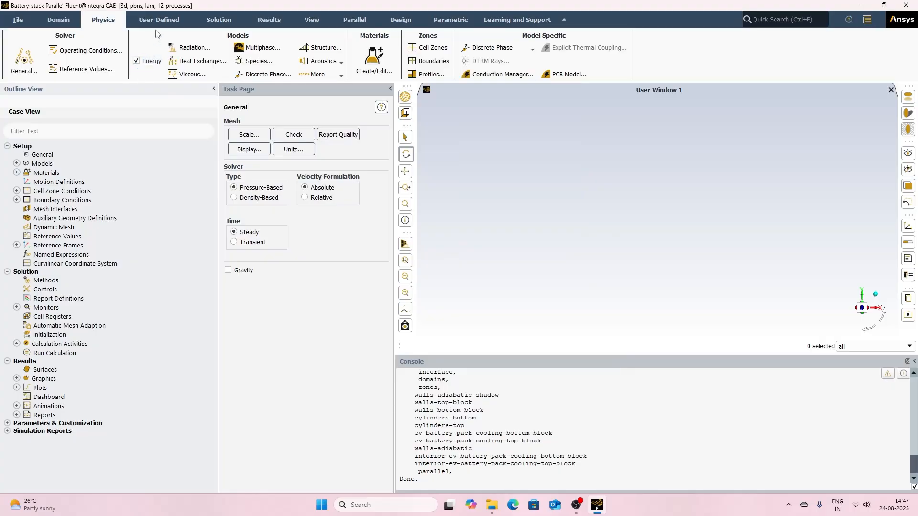
- Enable the Solidification/Melting model with the default constant mushy zone parameter and acknowledge the material property notice
{"action": "left_click", "coordinate": [323, 77]}
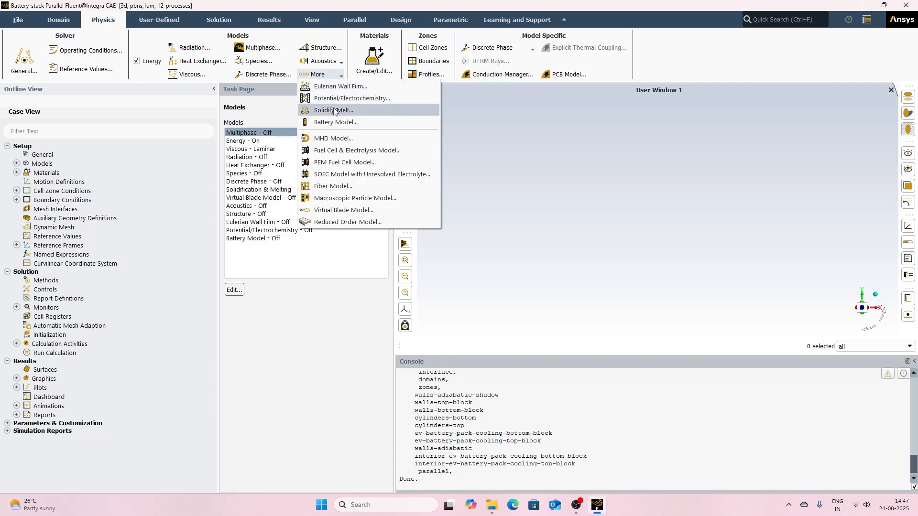
{"action": "left_click", "coordinate": [334, 111]}
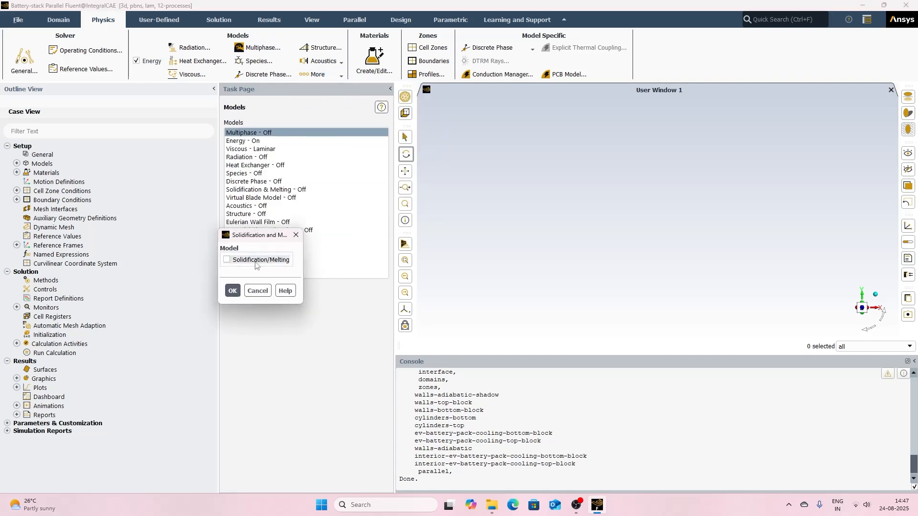
{"action": "left_click", "coordinate": [256, 260]}
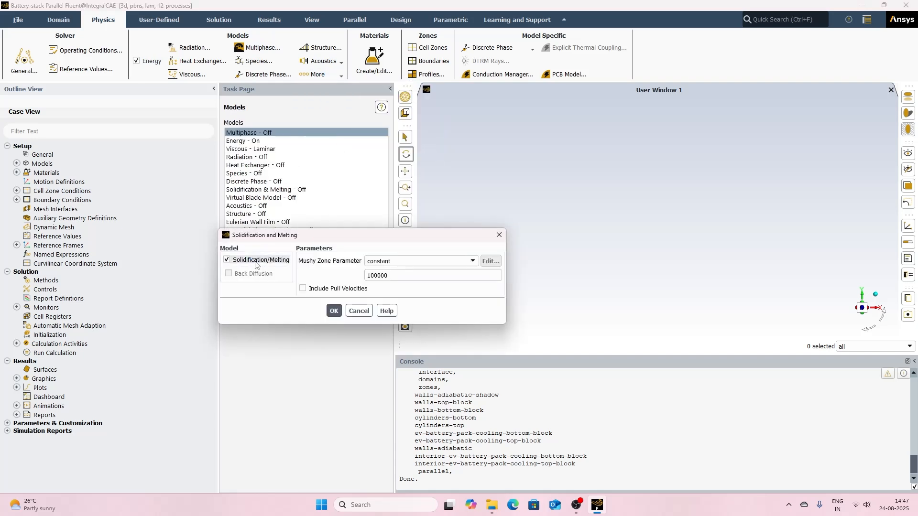
{"action": "left_click", "coordinate": [334, 311]}
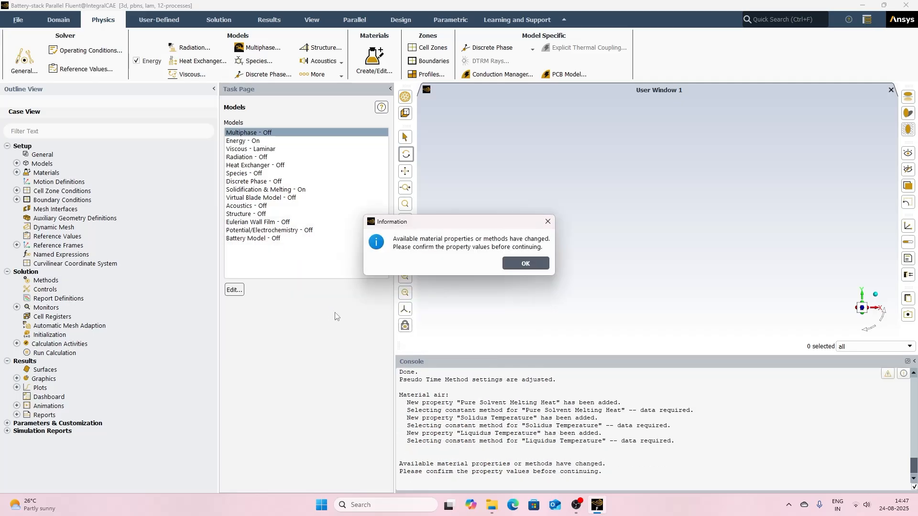
{"action": "left_click", "coordinate": [529, 265]}
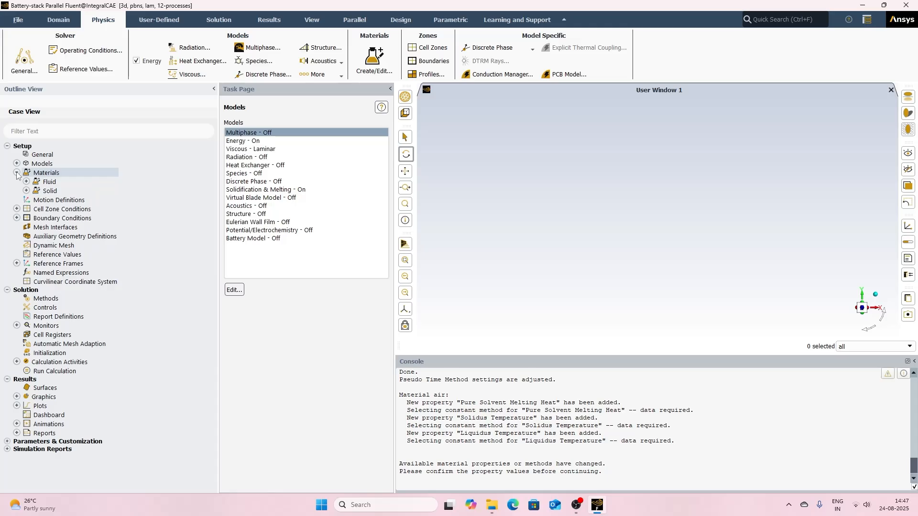
- Open the fluid material air for editing and name it paraffin-wax
{"action": "left_click", "coordinate": [26, 181]}
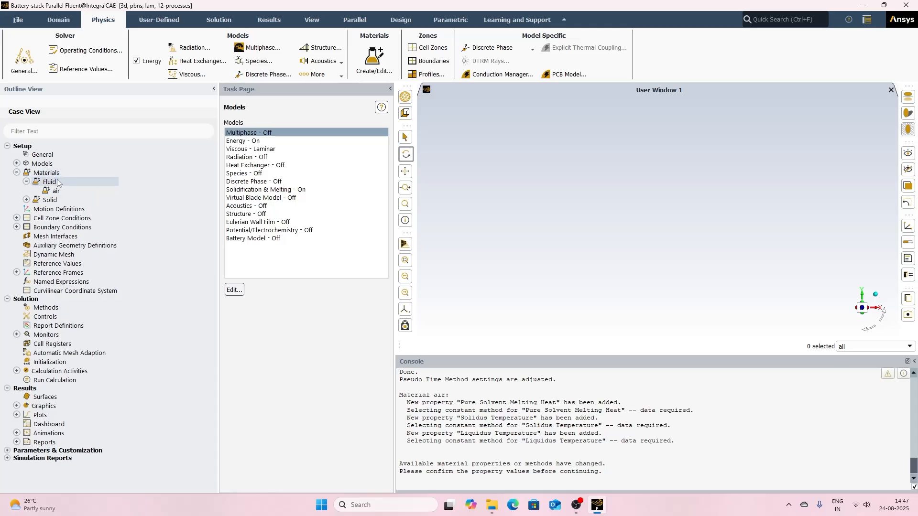
{"action": "left_click", "coordinate": [56, 190]}
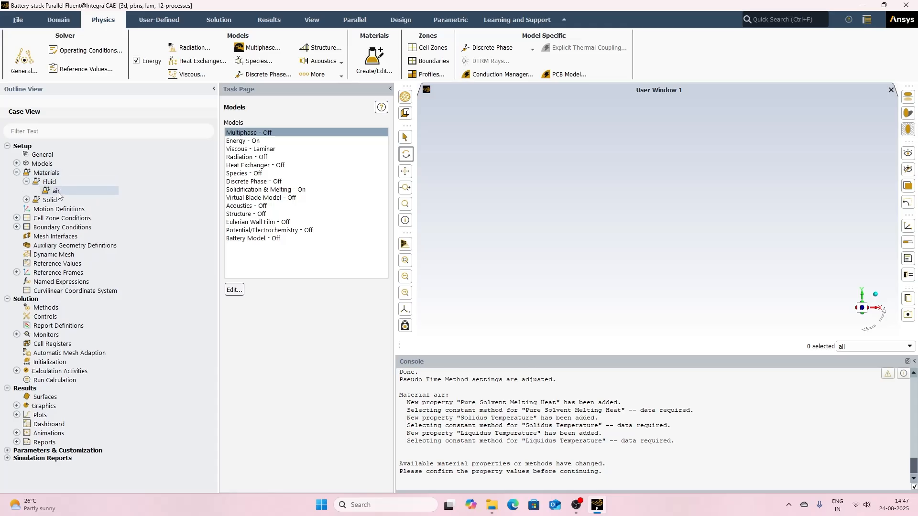
{"action": "right_click", "coordinate": [58, 192]}
{"action": "left_click", "coordinate": [89, 199]}
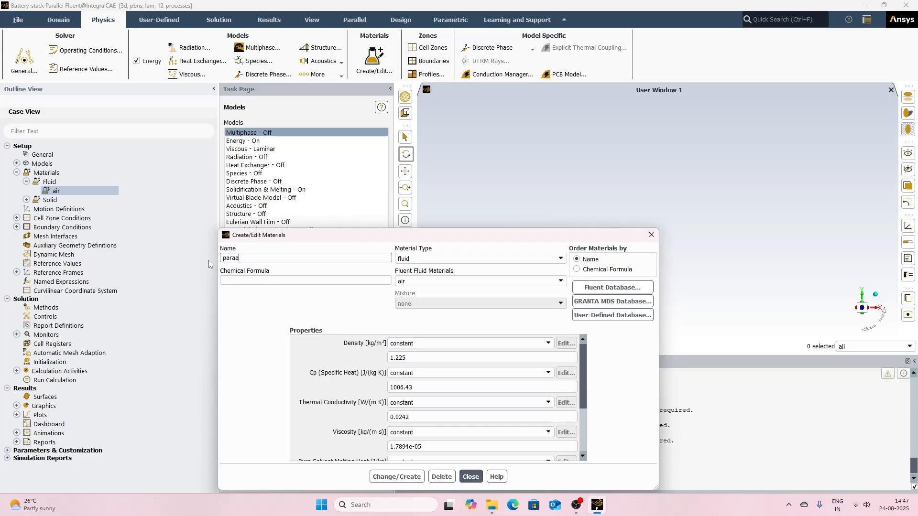
{"action": "type", "text": "paraffin-wax"}
- Switch the paraffin-wax density method to piecewise-linear and dismiss its profile settings without entering data points
{"action": "left_click", "coordinate": [409, 345]}
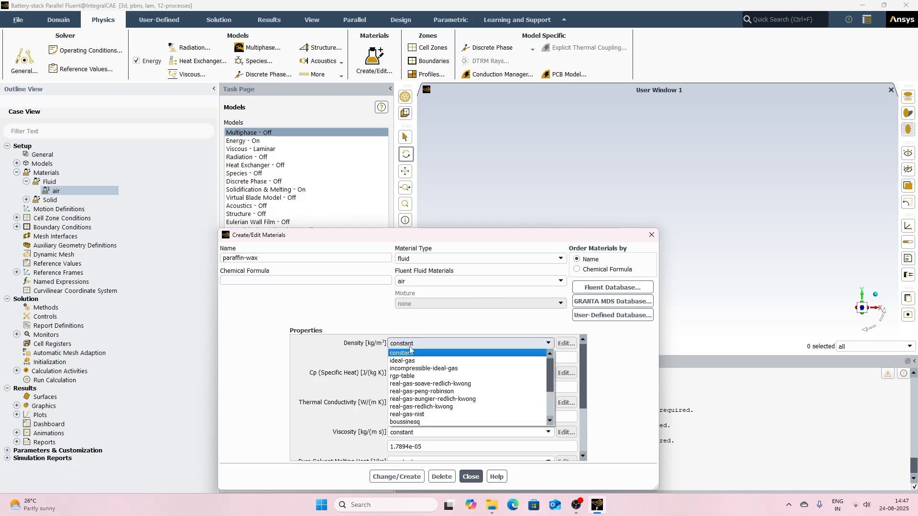
{"action": "scroll", "coordinate": [416, 388], "scroll_direction": "down", "scroll_amount": 2}
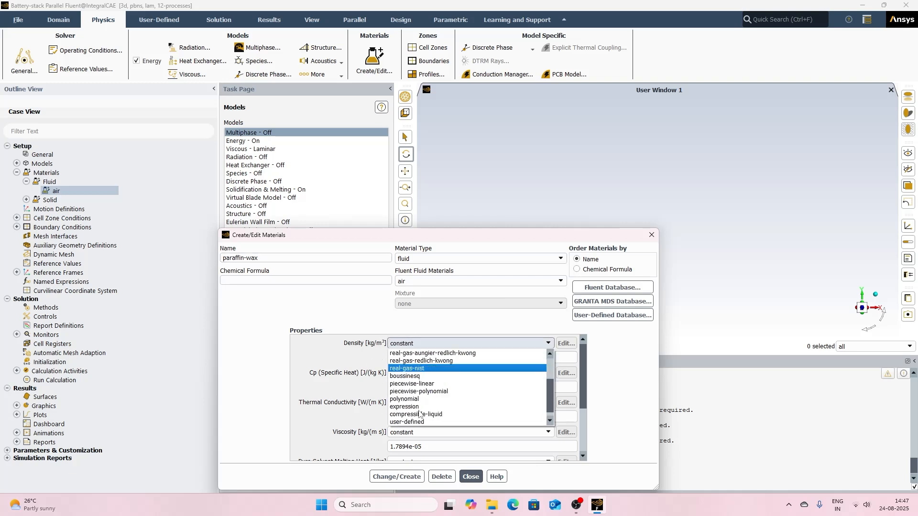
{"action": "left_click", "coordinate": [417, 384]}
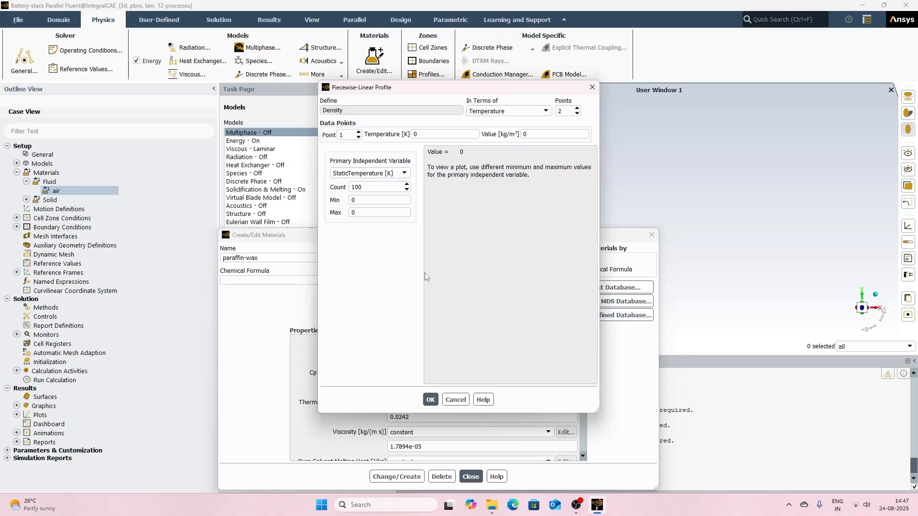
{"action": "left_click", "coordinate": [417, 137]}
{"action": "left_click", "coordinate": [455, 400]}
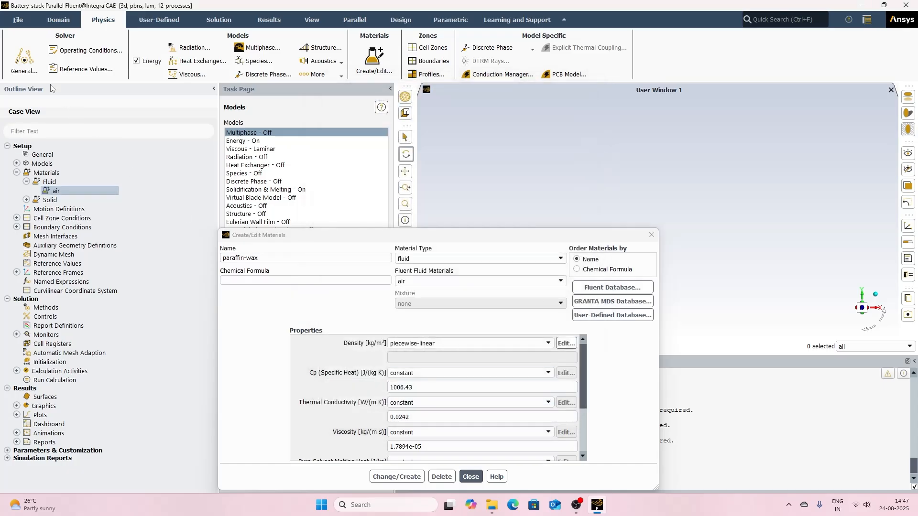
- Set the unit of the temperature quantity to C
{"action": "left_click", "coordinate": [56, 21]}
{"action": "left_click", "coordinate": [24, 74]}
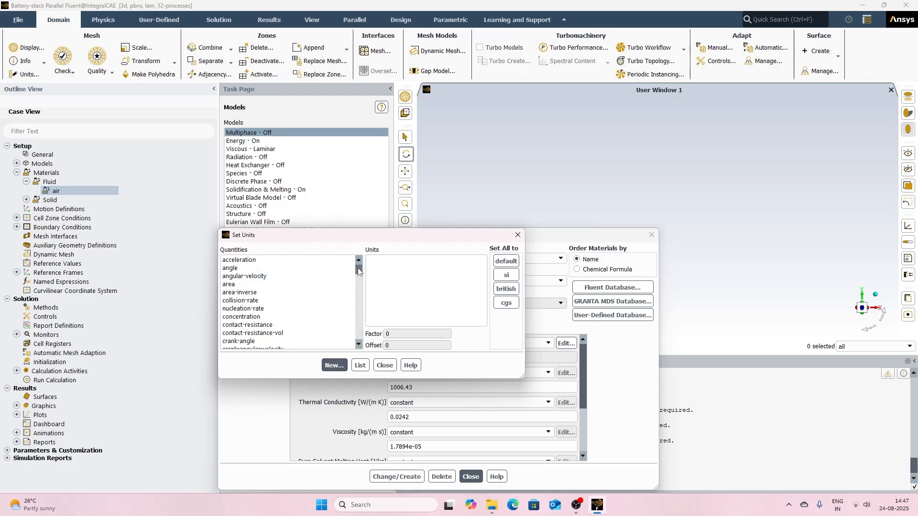
{"action": "left_click_drag", "start_coordinate": [358, 268], "coordinate": [361, 325]}
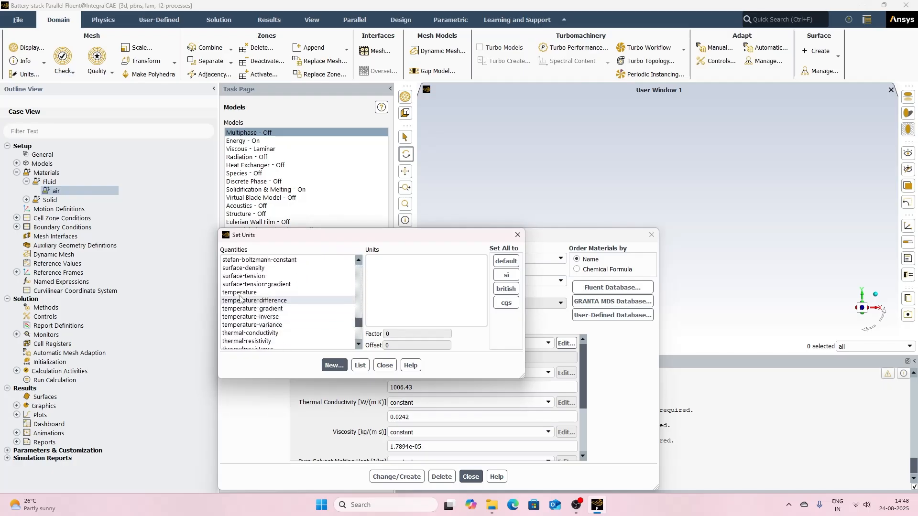
{"action": "left_click", "coordinate": [268, 293]}
{"action": "left_click", "coordinate": [370, 269]}
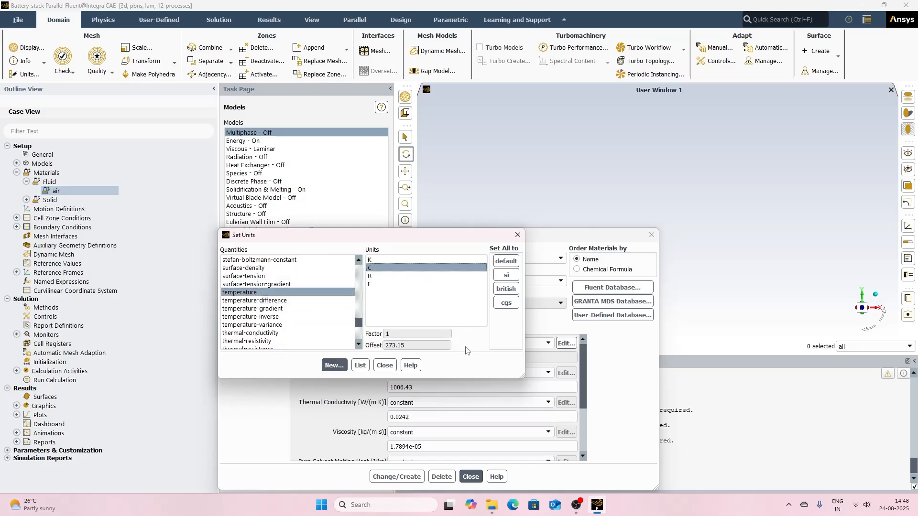
{"action": "left_click", "coordinate": [382, 367]}
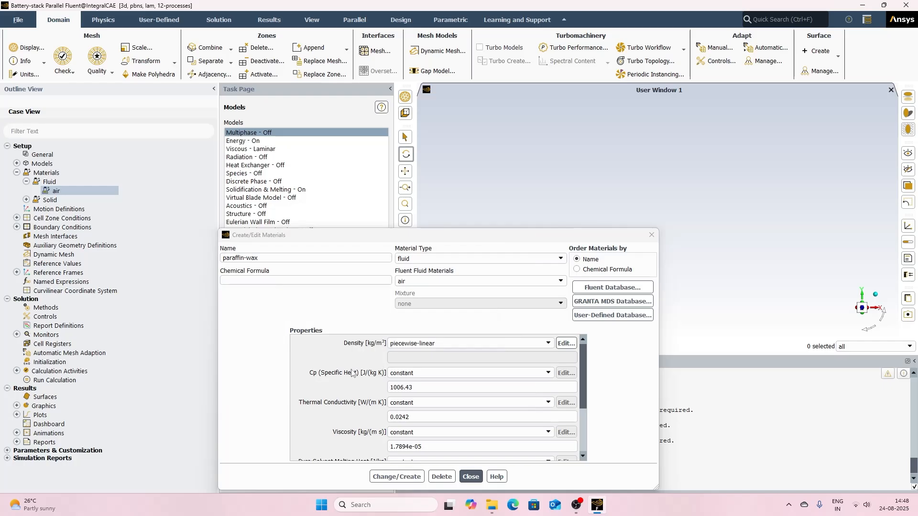
- Edit the piecewise-linear density profile to use 4 points and set point 1 to 20 C with 840 kg/m³
{"action": "left_click", "coordinate": [564, 344]}
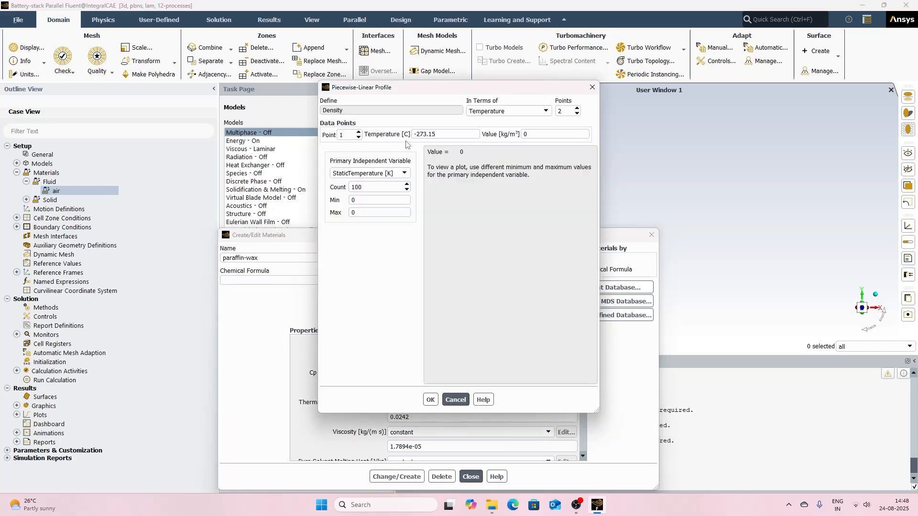
{"action": "left_click_drag", "start_coordinate": [436, 135], "coordinate": [412, 134]}
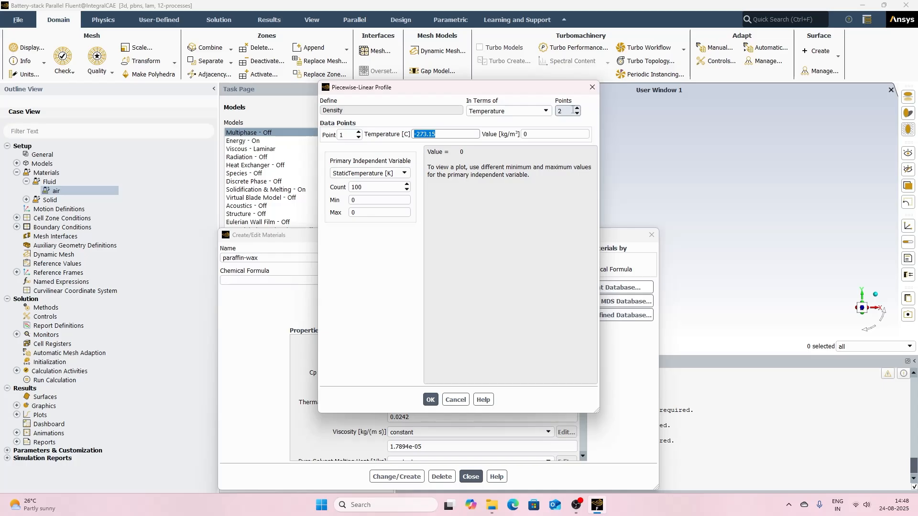
{"action": "left_click_drag", "start_coordinate": [565, 111], "coordinate": [551, 112]}
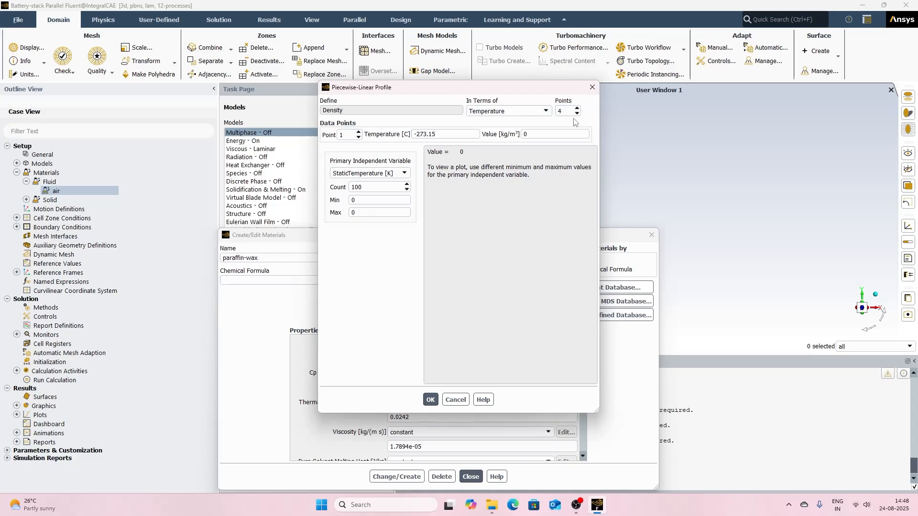
{"action": "left_click_drag", "start_coordinate": [435, 135], "coordinate": [363, 139]}
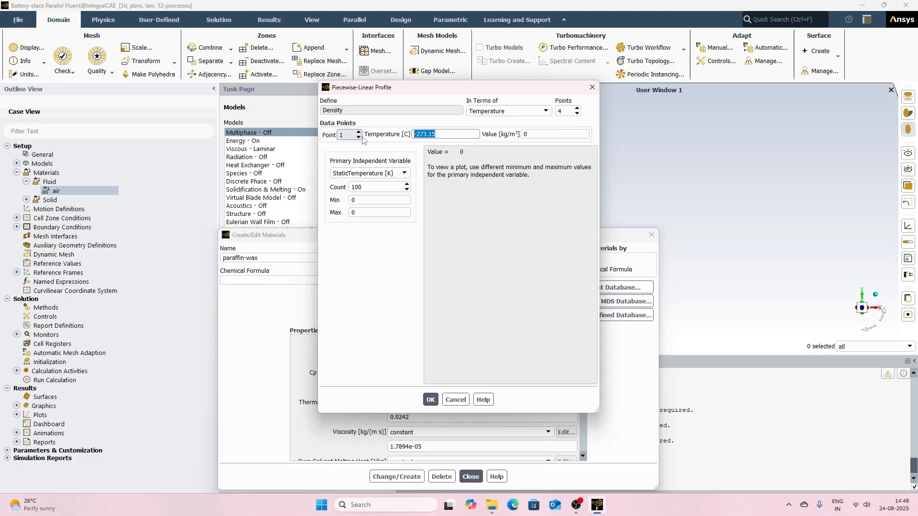
{"action": "type", "text": "20"}
{"action": "key", "text": "Tab"}
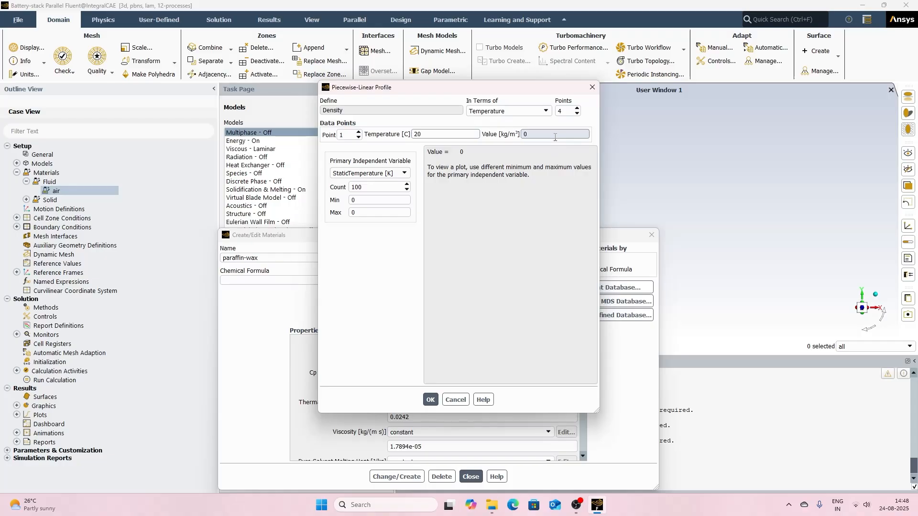
{"action": "type", "text": "840"}
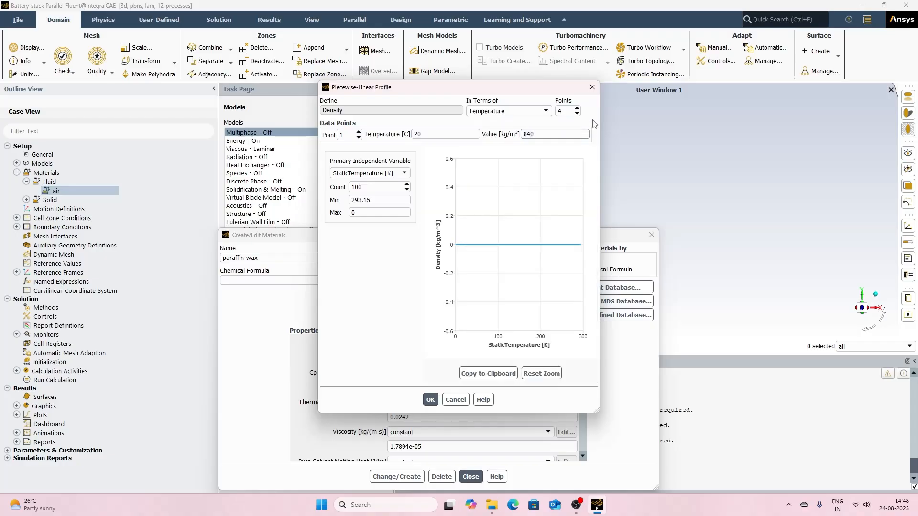
{"action": "key", "text": "Return"}
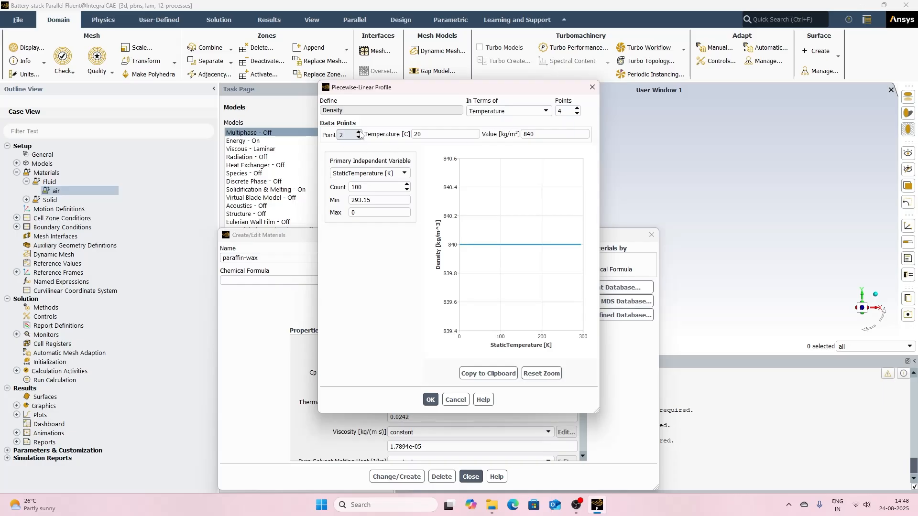
- Set density point 2 to 48 C with 840 kg/m³ and point 3 to 62 C with 760 kg/m³
{"action": "left_click", "coordinate": [358, 132]}
{"action": "left_click", "coordinate": [447, 134]}
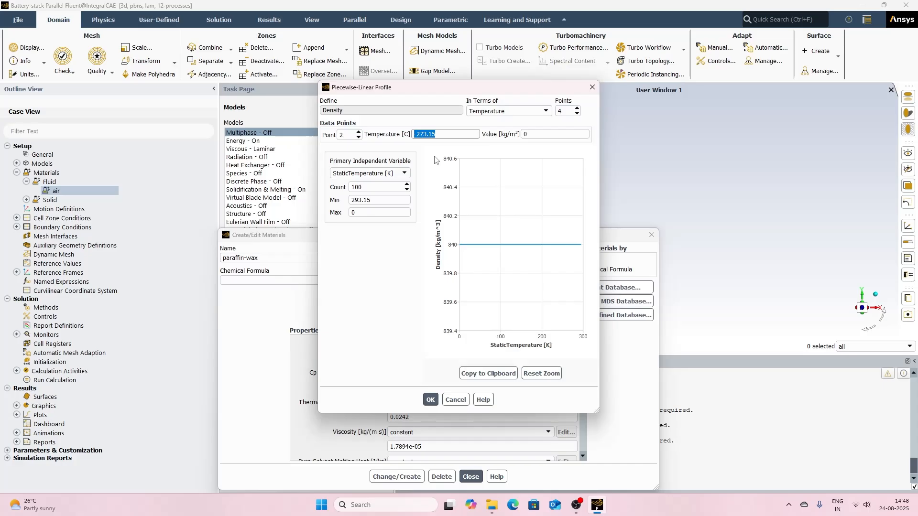
{"action": "type", "text": "48"}
{"action": "double_click", "coordinate": [526, 134]}
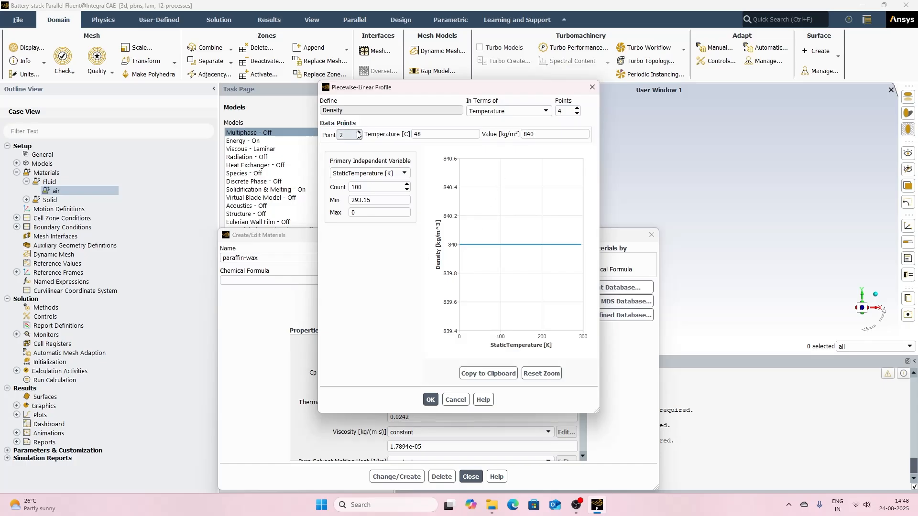
{"action": "left_click_drag", "start_coordinate": [439, 134], "coordinate": [396, 139]}
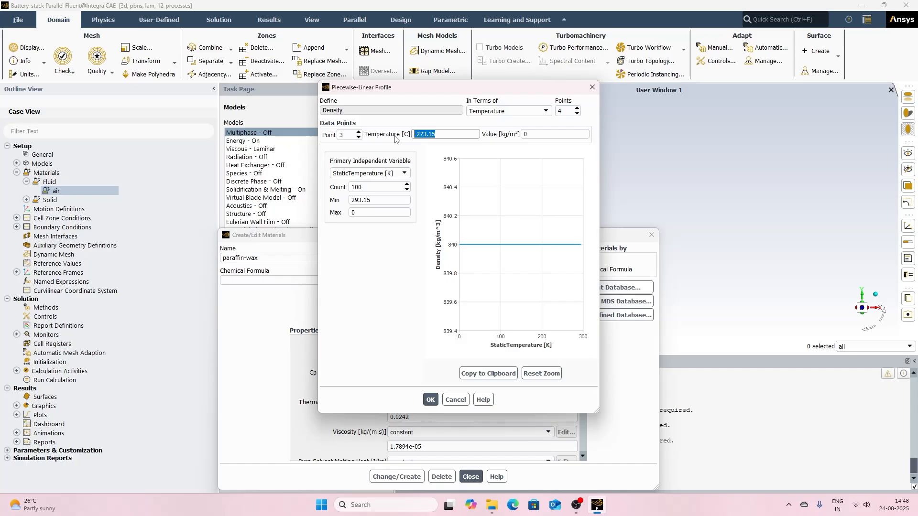
{"action": "type", "text": "62"}
{"action": "key", "text": "Tab"}
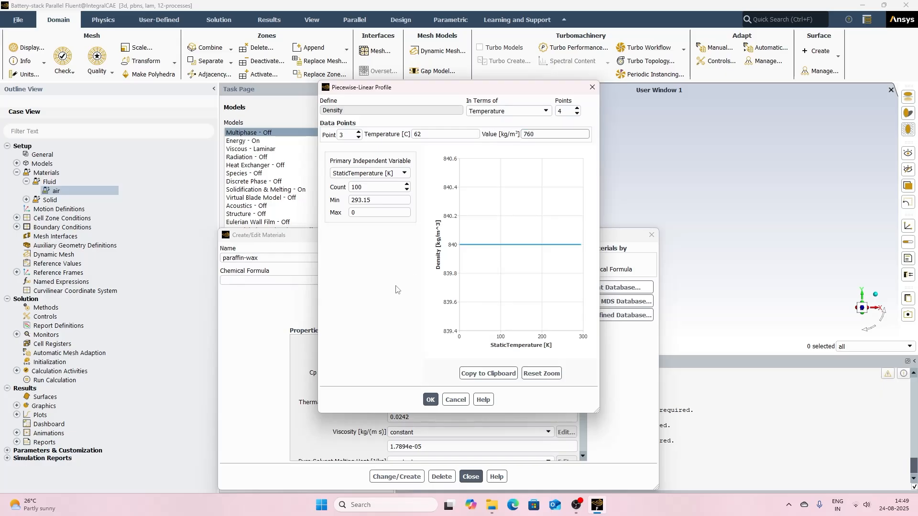
- Set density point 4 to 100 C with 760 kg/m³ and accept the piecewise-linear profile
{"action": "left_click", "coordinate": [358, 132]}
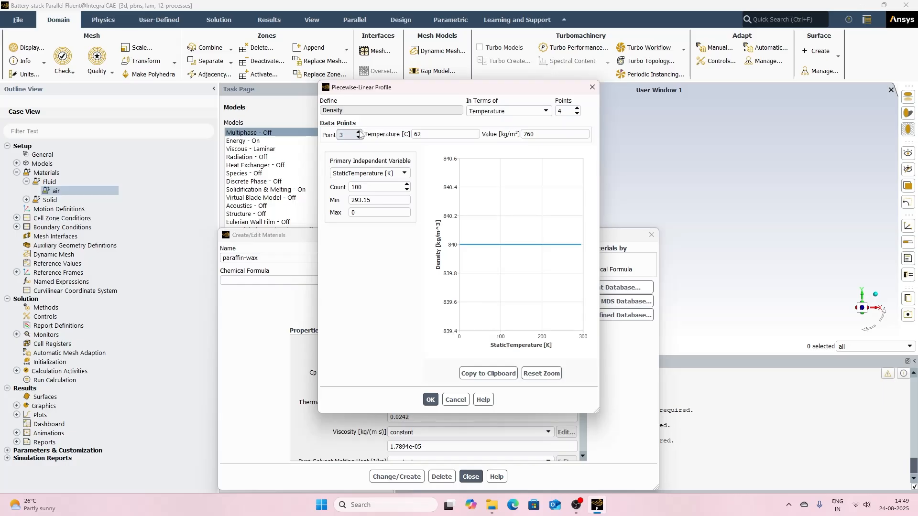
{"action": "double_click", "coordinate": [438, 134]}
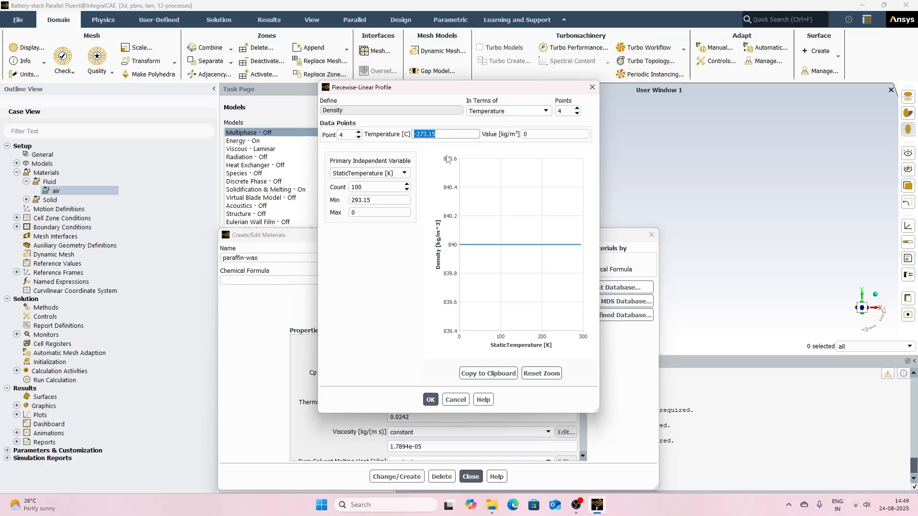
{"action": "type", "text": "100"}
{"action": "key", "text": "Tab"}
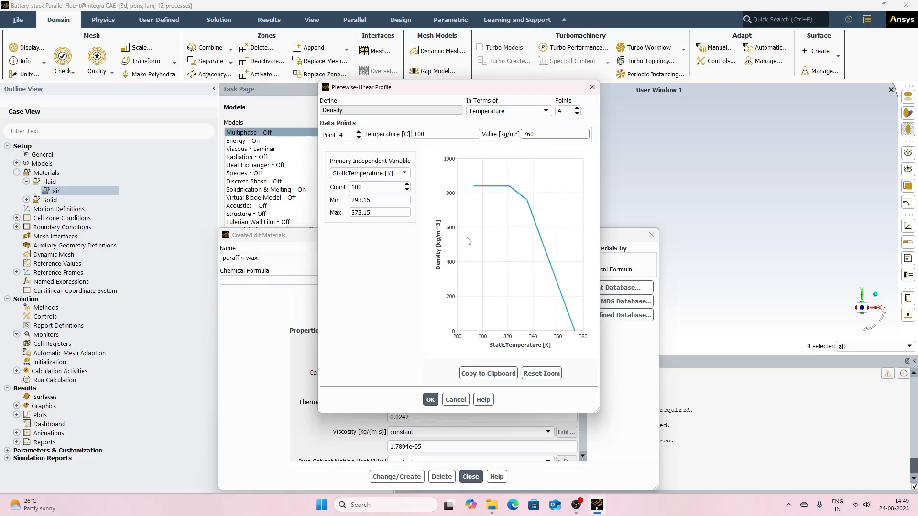
{"action": "left_click", "coordinate": [363, 295]}
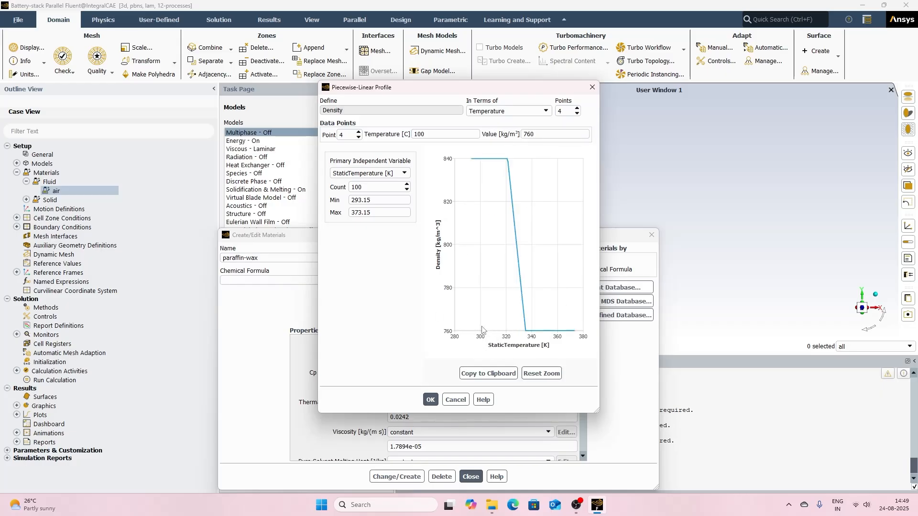
{"action": "left_click", "coordinate": [430, 400]}
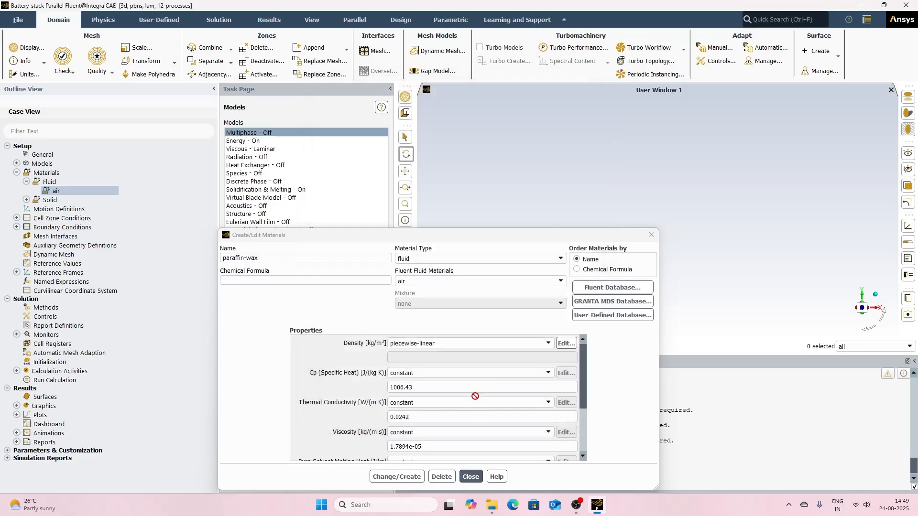
- Save the paraffin-wax fluid material over air, and give its specific heat a four-point piecewise-linear profile in temperature
{"action": "left_click", "coordinate": [397, 476]}
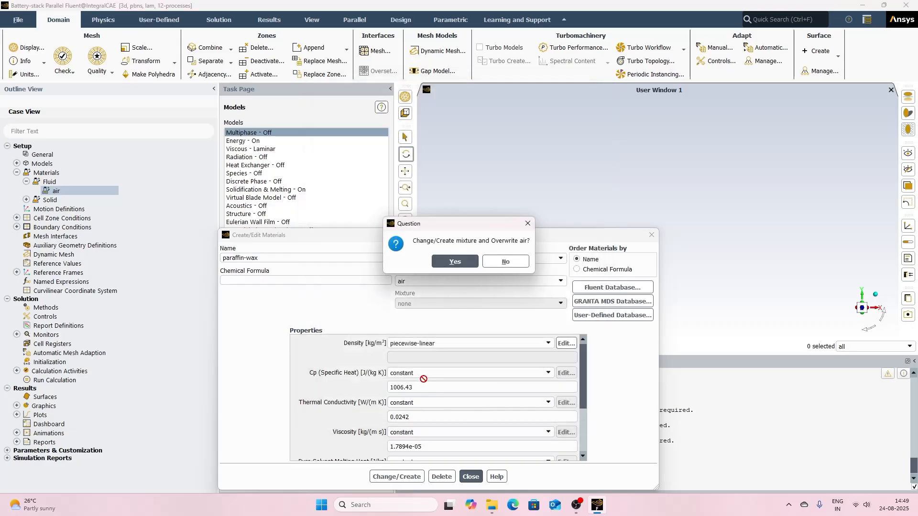
{"action": "left_click", "coordinate": [463, 265]}
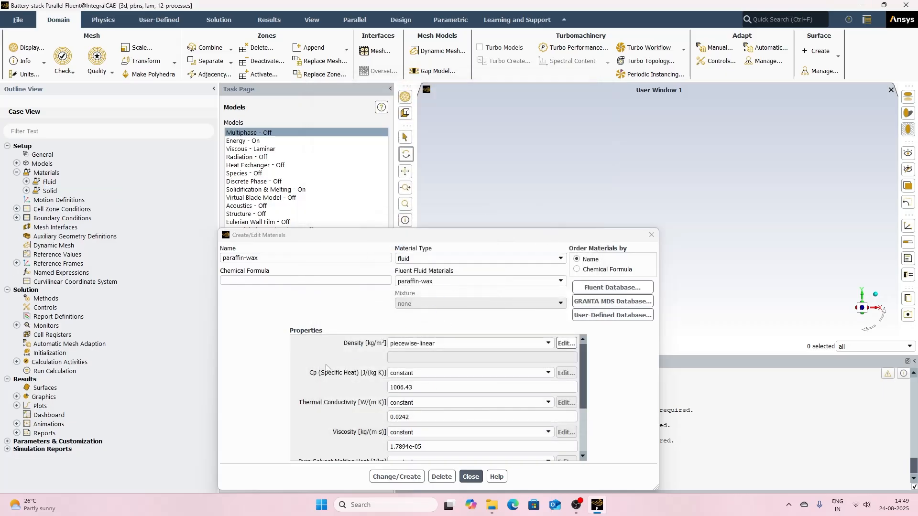
{"action": "left_click", "coordinate": [413, 378]}
{"action": "left_click", "coordinate": [414, 389]}
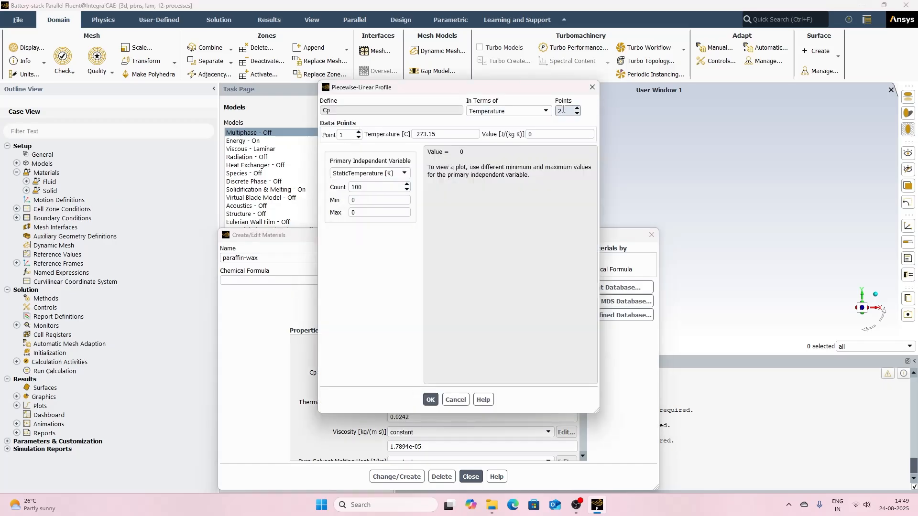
{"action": "double_click", "coordinate": [563, 110]}
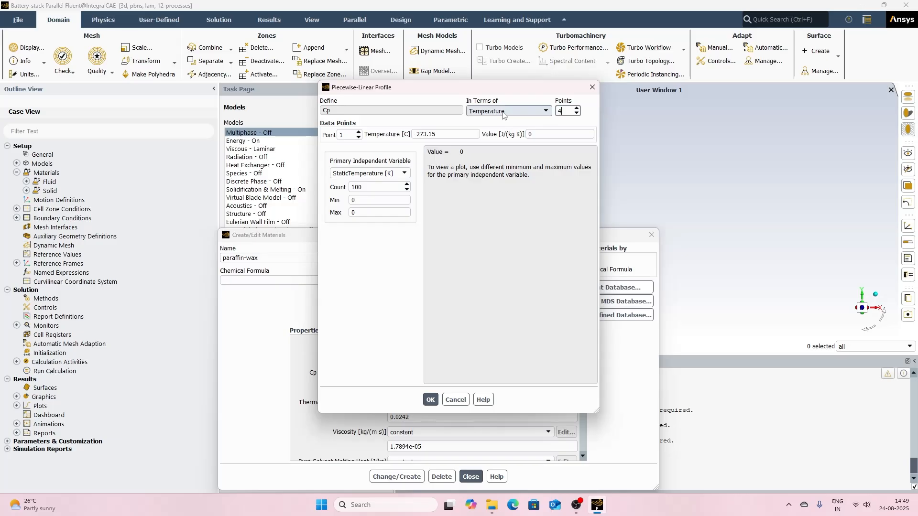
- Define point 1 of the specific heat profile as 20 °C with a value of 3000 J/(kg K)
{"action": "left_click", "coordinate": [442, 134]}
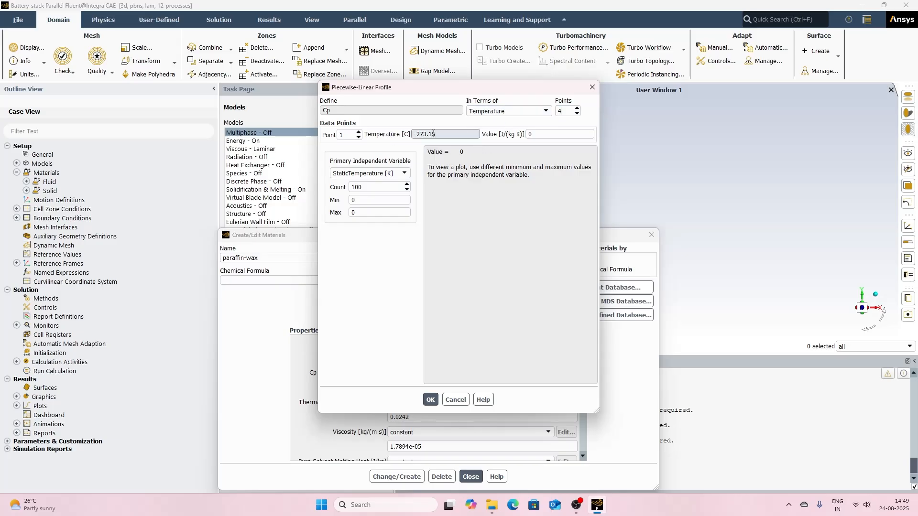
{"action": "left_click_drag", "start_coordinate": [434, 135], "coordinate": [412, 136]}
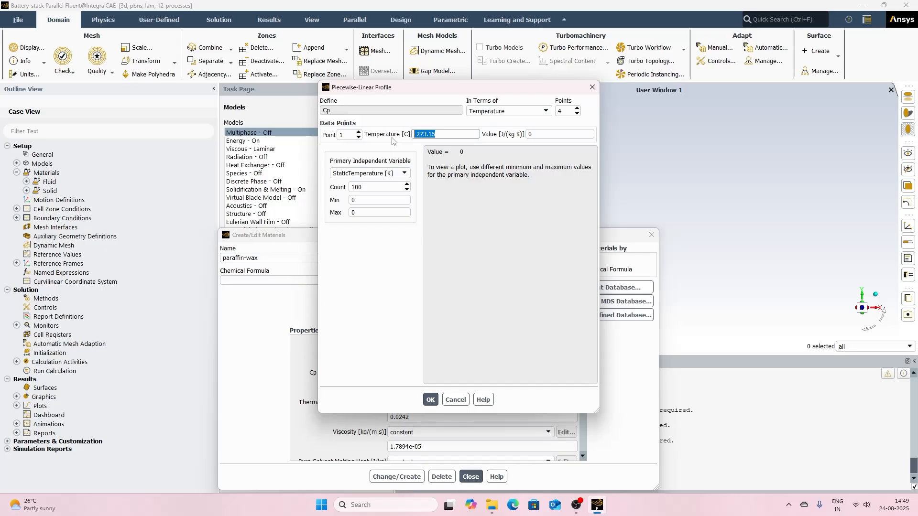
{"action": "type", "text": "20"}
{"action": "left_click", "coordinate": [549, 134]}
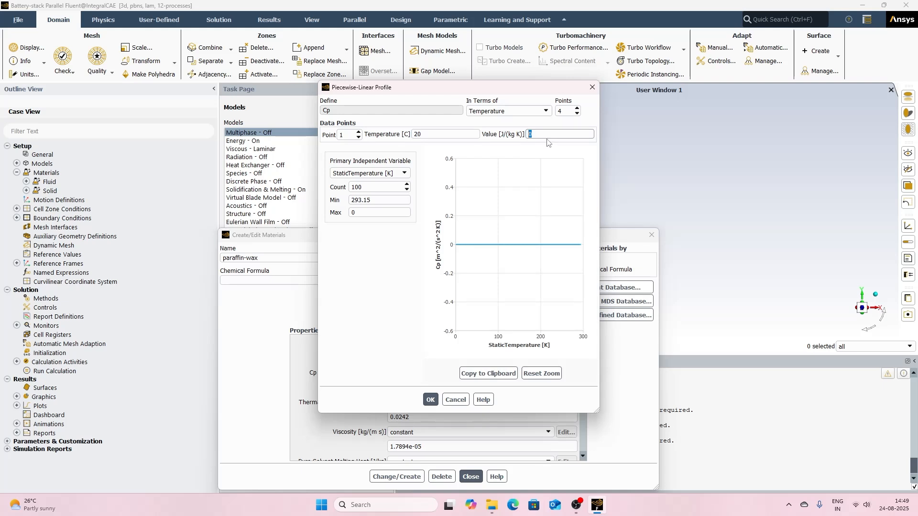
{"action": "type", "text": "3000"}
{"action": "left_click", "coordinate": [374, 319]}
- Define point 2 of the specific heat profile as 48 °C with a value of 3000 J/(kg K)
{"action": "left_click", "coordinate": [359, 132]}
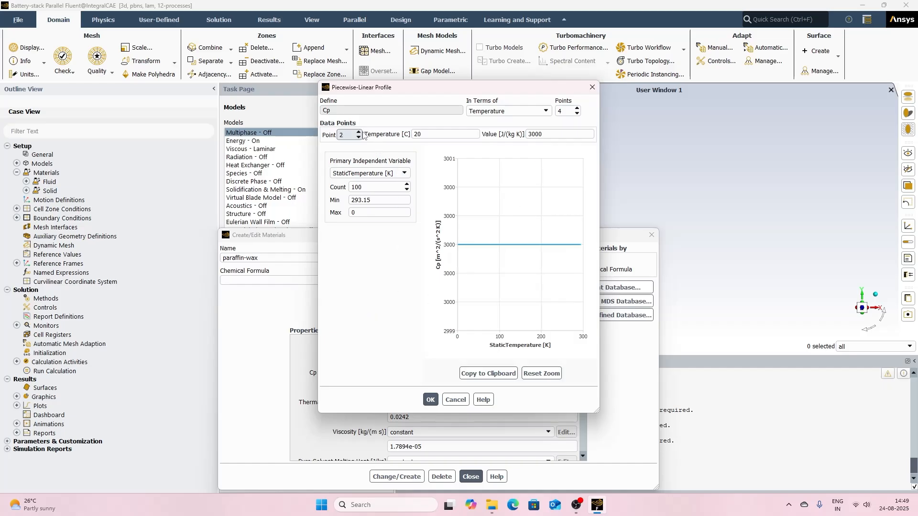
{"action": "double_click", "coordinate": [436, 134]}
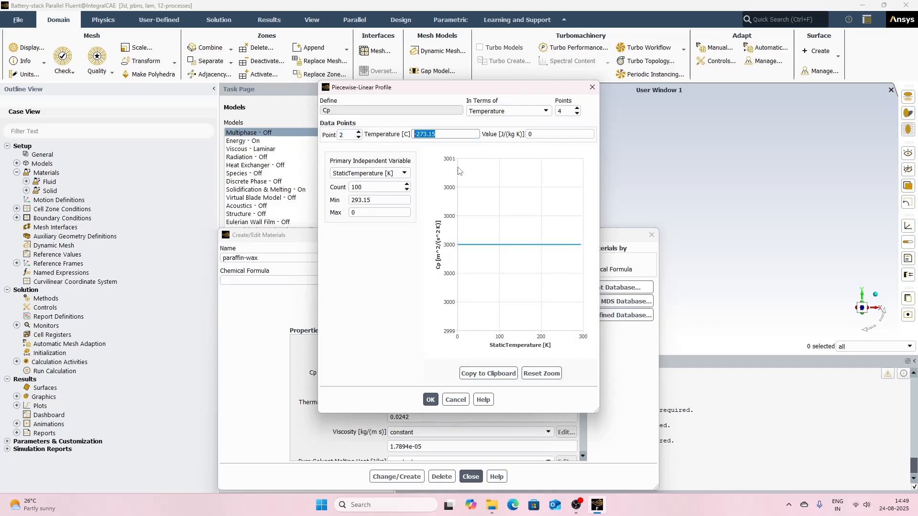
{"action": "type", "text": "48"}
{"action": "double_click", "coordinate": [527, 135]}
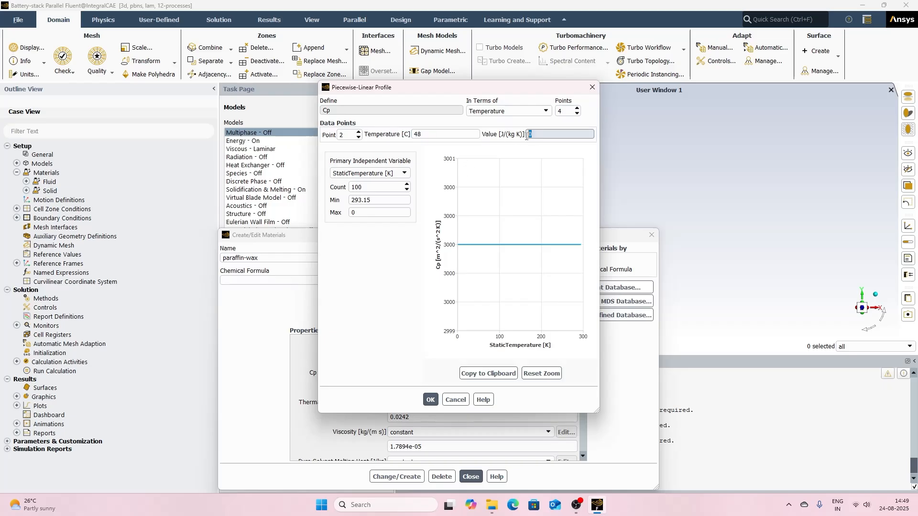
{"action": "type", "text": "3000"}
{"action": "left_click", "coordinate": [380, 292]}
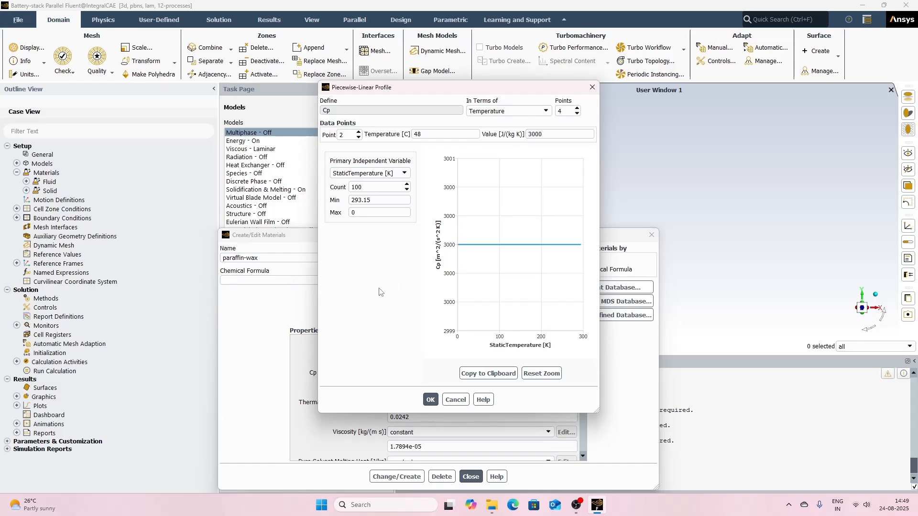
- Define point 3 of the specific heat profile as 62 °C with a value of 2100 J/(kg K)
{"action": "left_click", "coordinate": [359, 132]}
{"action": "left_click_drag", "start_coordinate": [447, 136], "coordinate": [390, 134]}
{"action": "type", "text": "62"}
{"action": "key", "text": "Tab"}
{"action": "type", "text": "210"}
{"action": "left_click", "coordinate": [383, 273]}
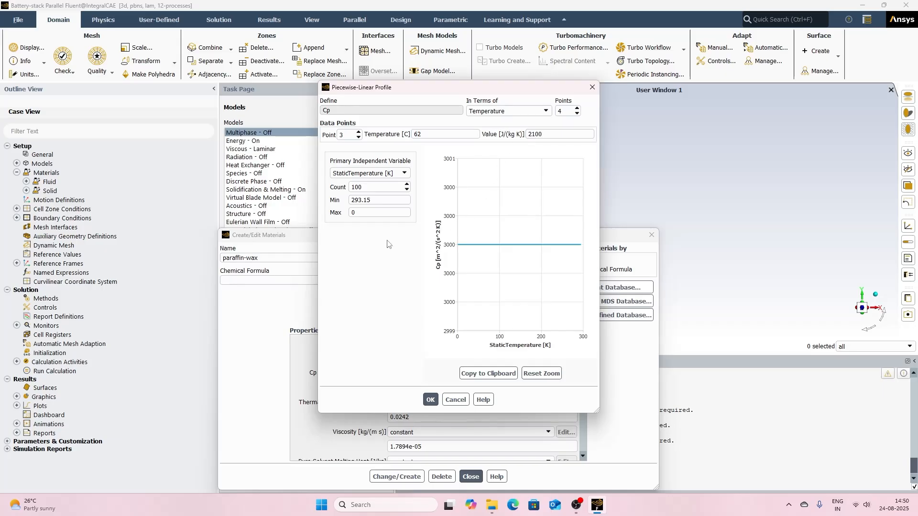
- Define point 4 of the specific heat profile as 100 °C with 2100 J/(kg K) and accept the profile
{"action": "left_click", "coordinate": [359, 132]}
{"action": "key", "text": "Tab"}
{"action": "type", "text": "100"}
{"action": "left_click", "coordinate": [526, 136]}
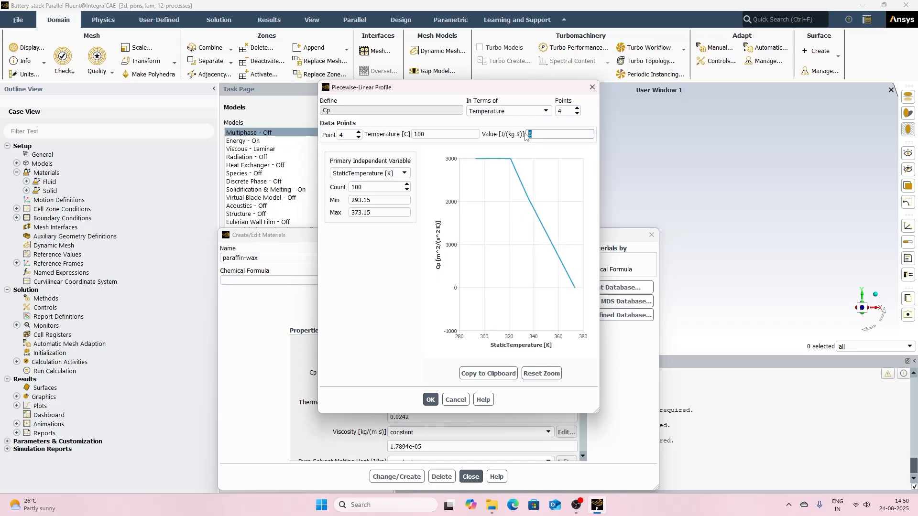
{"action": "type", "text": "2100"}
{"action": "left_click", "coordinate": [391, 287]}
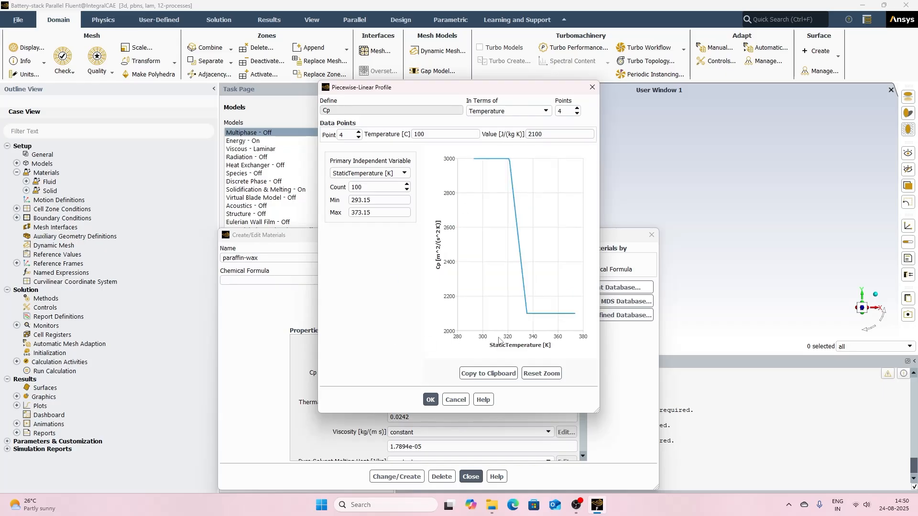
{"action": "left_click", "coordinate": [430, 399]}
- Make the paraffin-wax thermal conductivity a piecewise-linear profile in temperature with four points
{"action": "left_click", "coordinate": [430, 403]}
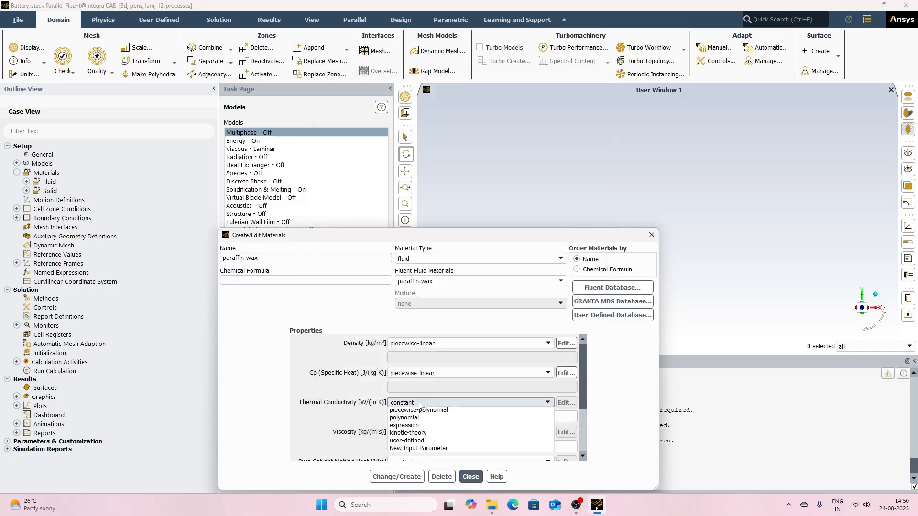
{"action": "left_click", "coordinate": [414, 420]}
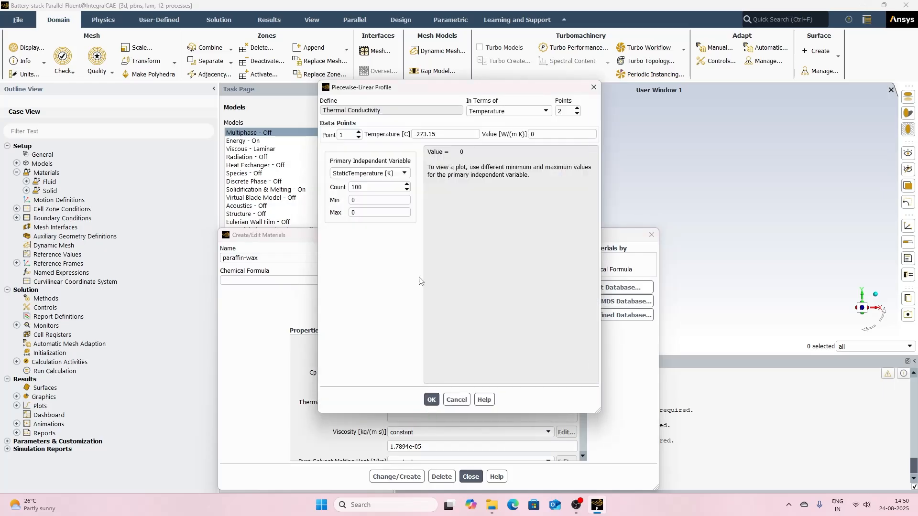
{"action": "left_click", "coordinate": [577, 108]}
{"action": "left_click", "coordinate": [577, 108]}
- Define point 1 of the thermal conductivity profile as 20 °C with a value of 0.24 W/(m K)
{"action": "triple_click", "coordinate": [430, 134]}
{"action": "type", "text": "20"}
{"action": "left_click", "coordinate": [531, 136]}
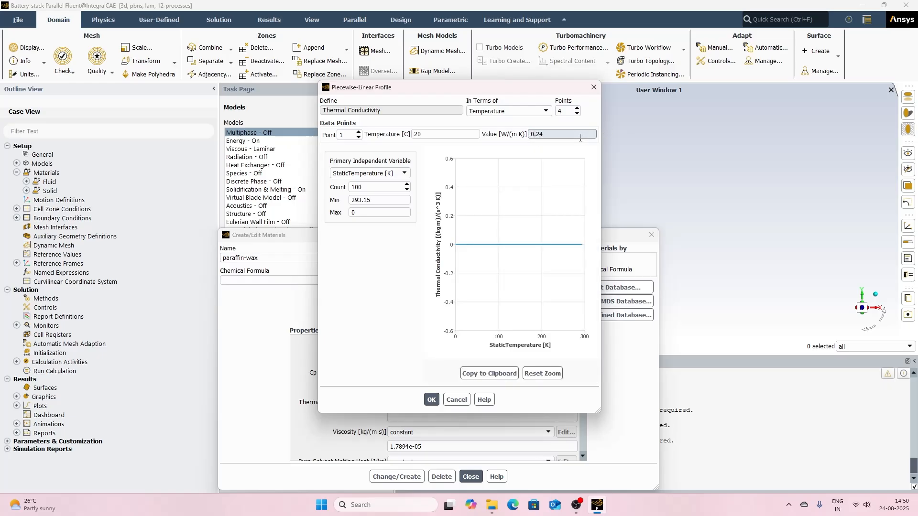
- Define point 2 of the thermal conductivity profile as 48 °C with a value of 0.24 W/(m K)
{"action": "left_click", "coordinate": [358, 132]}
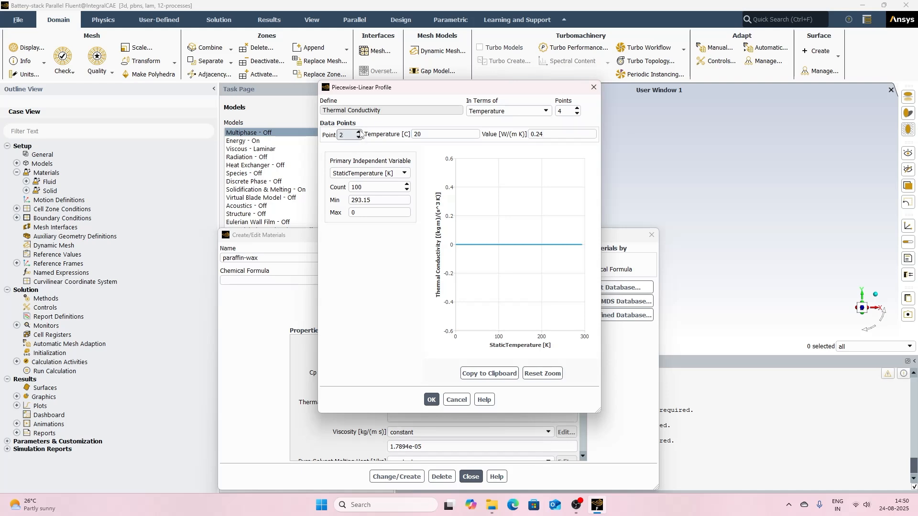
{"action": "key", "text": "Tab"}
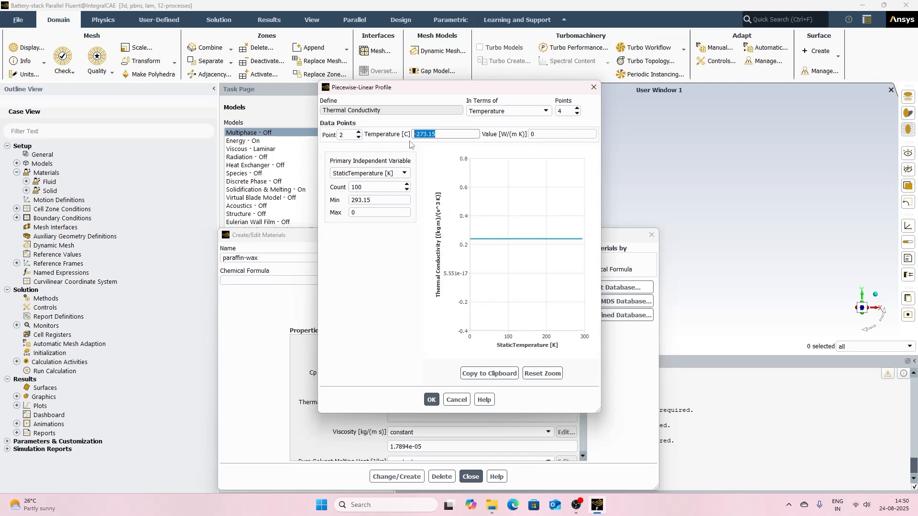
{"action": "type", "text": "48"}
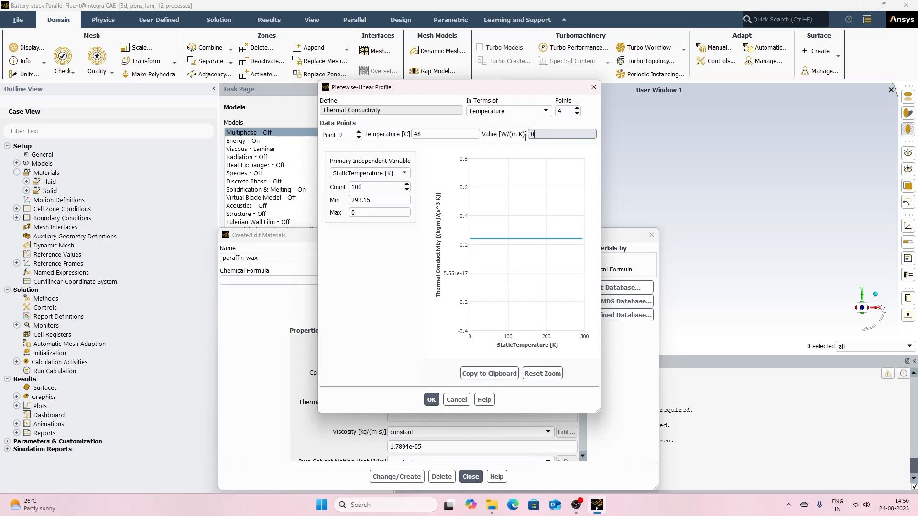
{"action": "key", "text": "Tab"}
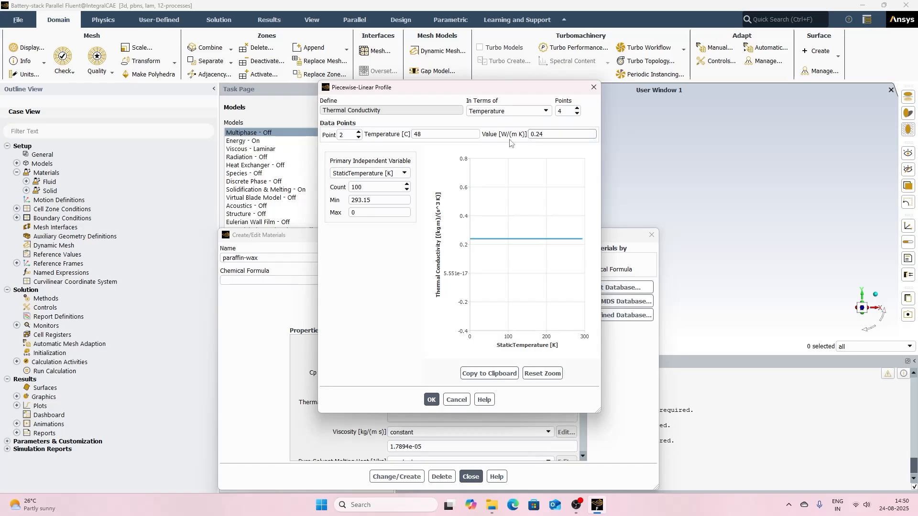
- Define point 3 of the thermal conductivity profile as 62 °C with a value of 0.15 W/(m K)
{"action": "left_click", "coordinate": [359, 132]}
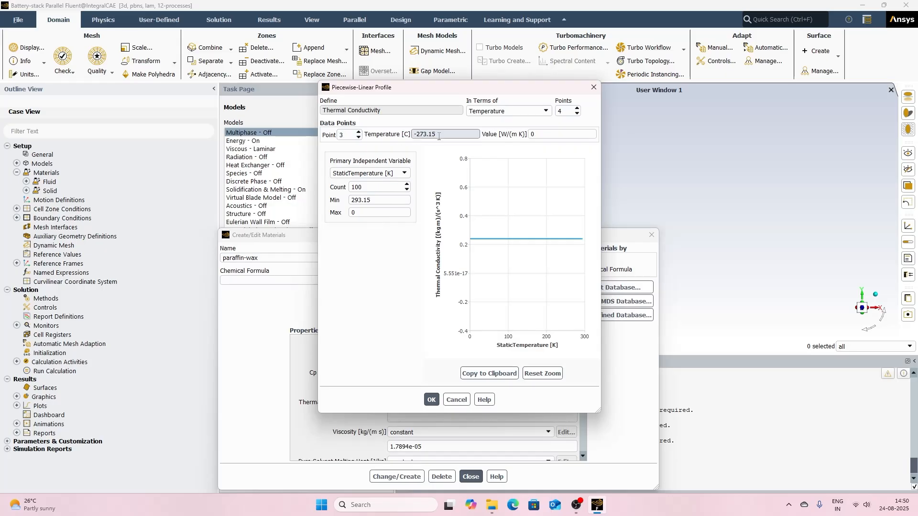
{"action": "left_click_drag", "start_coordinate": [438, 136], "coordinate": [410, 140]}
{"action": "type", "text": "26"}
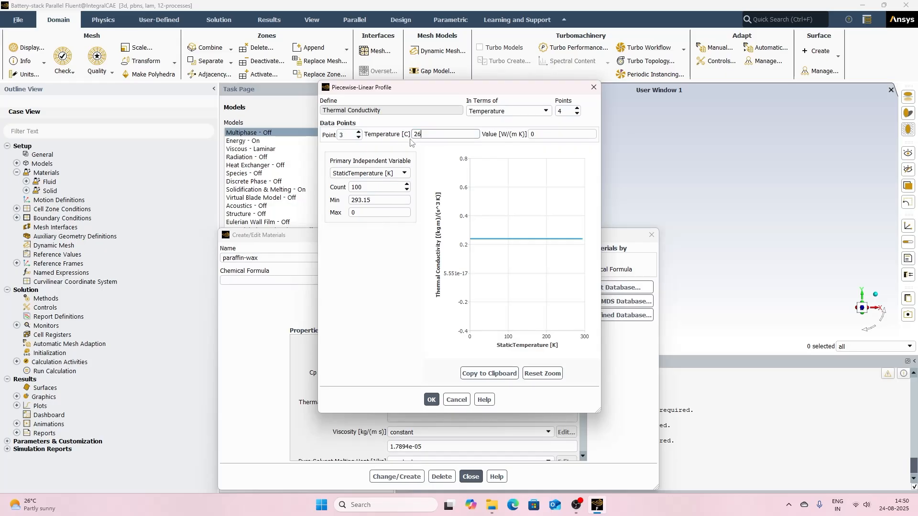
{"action": "key", "text": "BackSpace"}
{"action": "key", "text": "BackSpace"}
{"action": "type", "text": "62"}
{"action": "left_click", "coordinate": [547, 134]}
{"action": "left_click_drag", "start_coordinate": [349, 134], "coordinate": [320, 140]}
{"action": "left_click", "coordinate": [360, 137]}
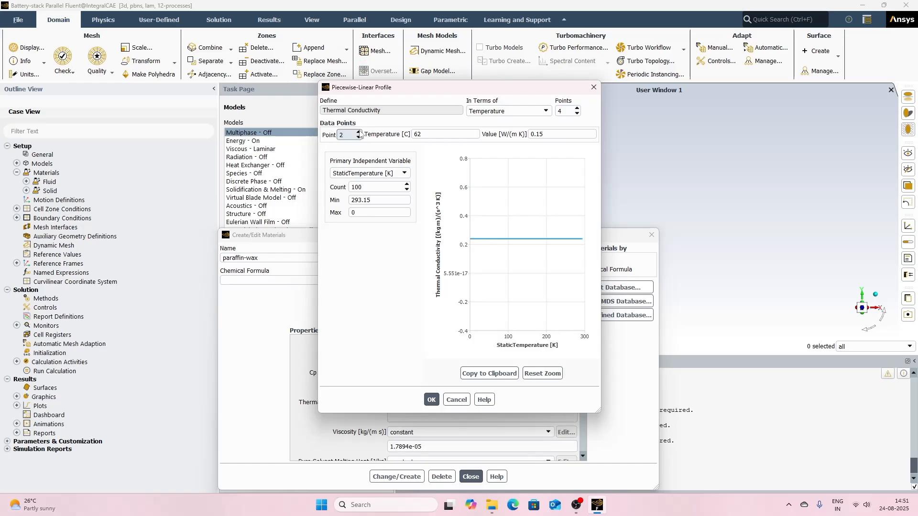
- Define point 4 of the thermal conductivity profile as 100 °C with 0.15 W/(m K) and accept the profile
{"action": "left_click", "coordinate": [359, 133]}
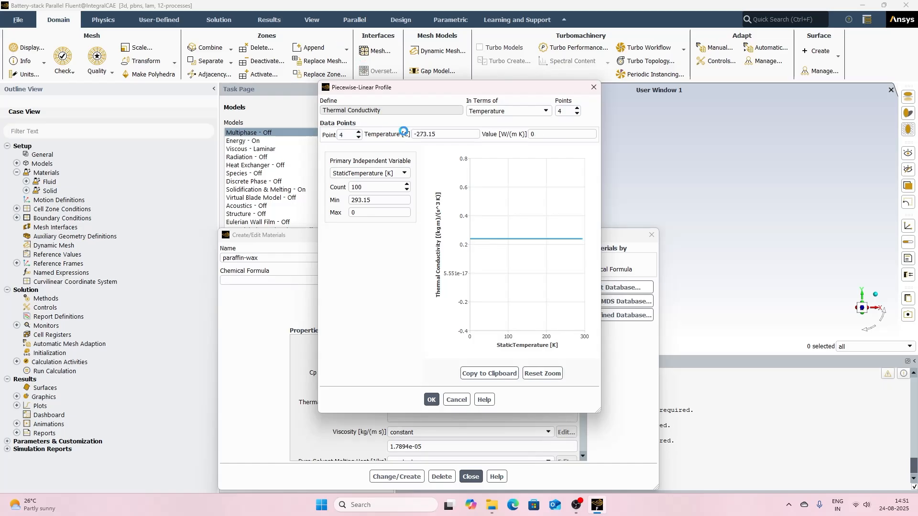
{"action": "type", "text": "100"}
{"action": "key", "text": "Tab"}
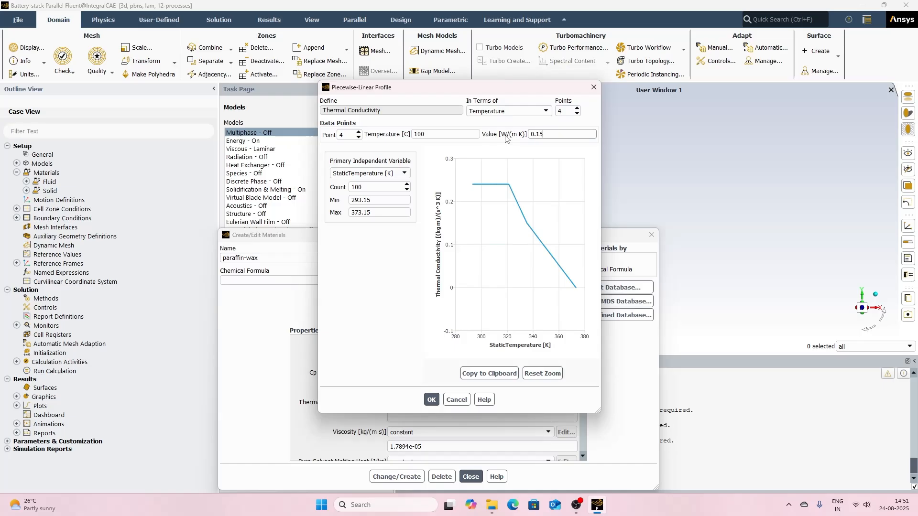
{"action": "type", "text": "0.15"}
{"action": "key", "text": "Tab"}
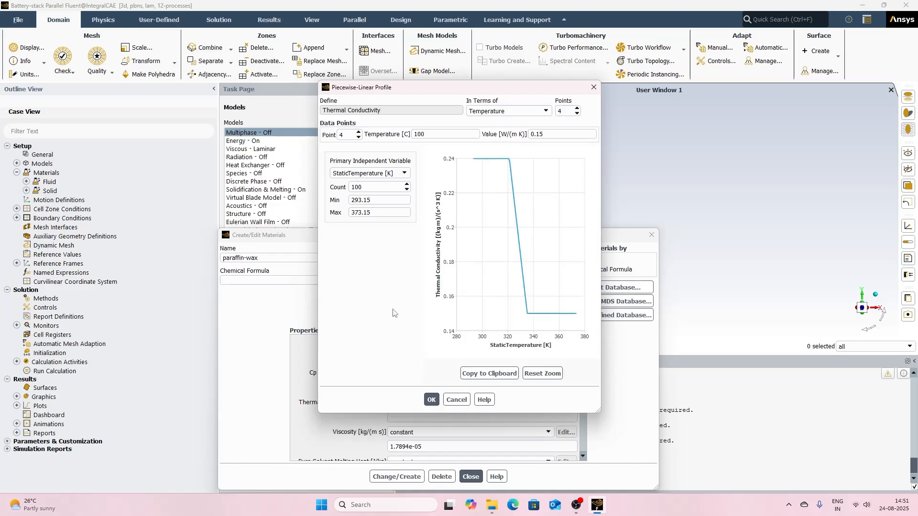
{"action": "left_click", "coordinate": [431, 399]}
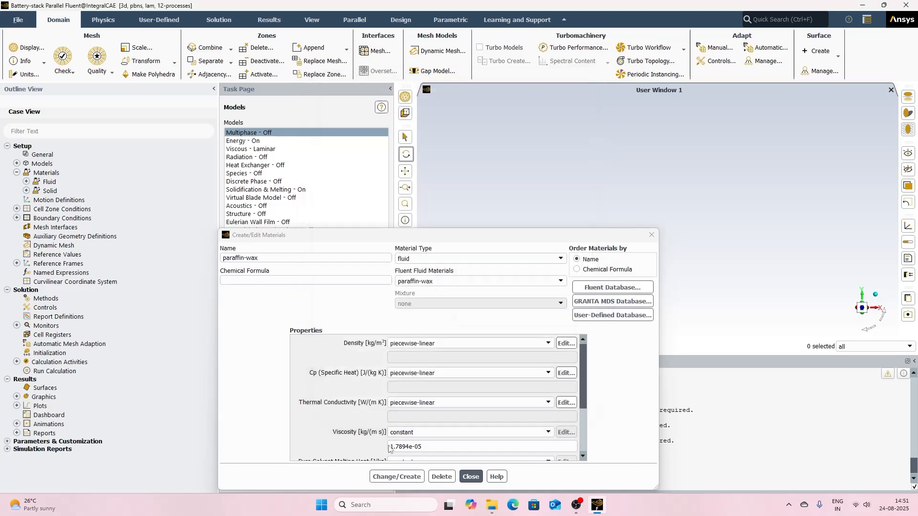
- Make the paraffin-wax viscosity a piecewise-linear profile in temperature with four points
{"action": "scroll", "coordinate": [352, 408], "scroll_direction": "down", "scroll_amount": 2}
{"action": "left_click", "coordinate": [404, 375]}
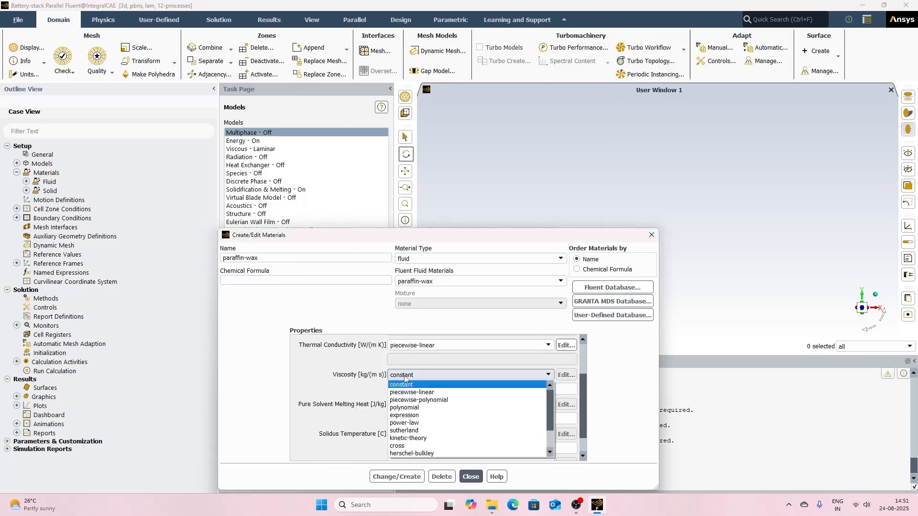
{"action": "left_click", "coordinate": [411, 393]}
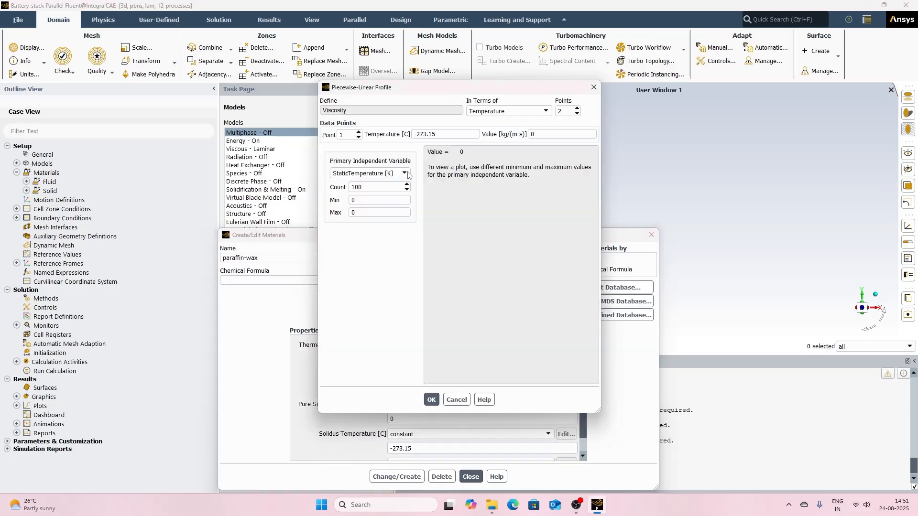
{"action": "left_click", "coordinate": [577, 108]}
{"action": "left_click", "coordinate": [577, 108]}
- Define point 1 of the viscosity profile as 20 °C with a value of 0.084 kg/(m s)
{"action": "left_click", "coordinate": [359, 136]}
{"action": "key", "text": "Tab"}
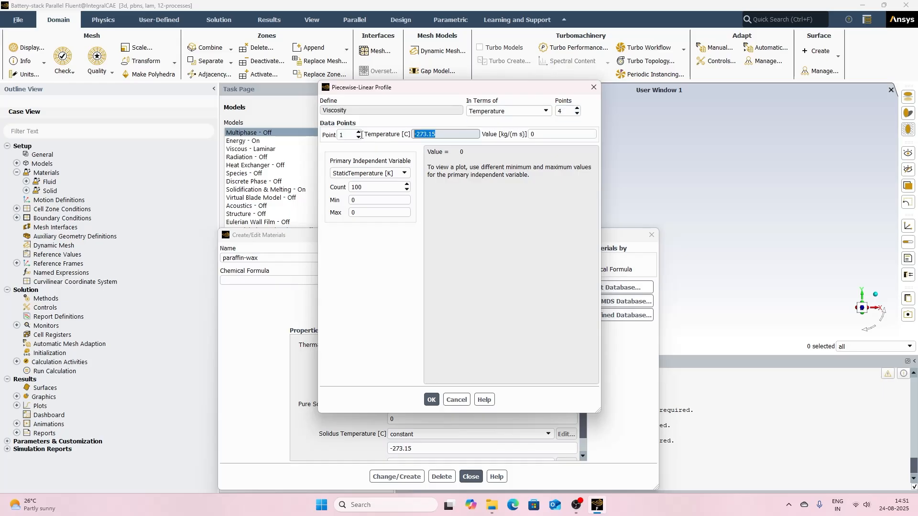
{"action": "type", "text": "20"}
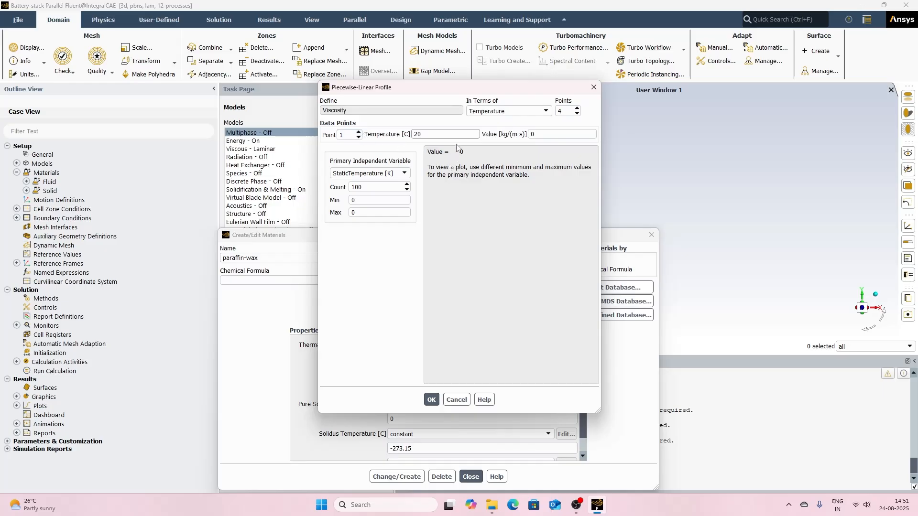
{"action": "key", "text": "Tab"}
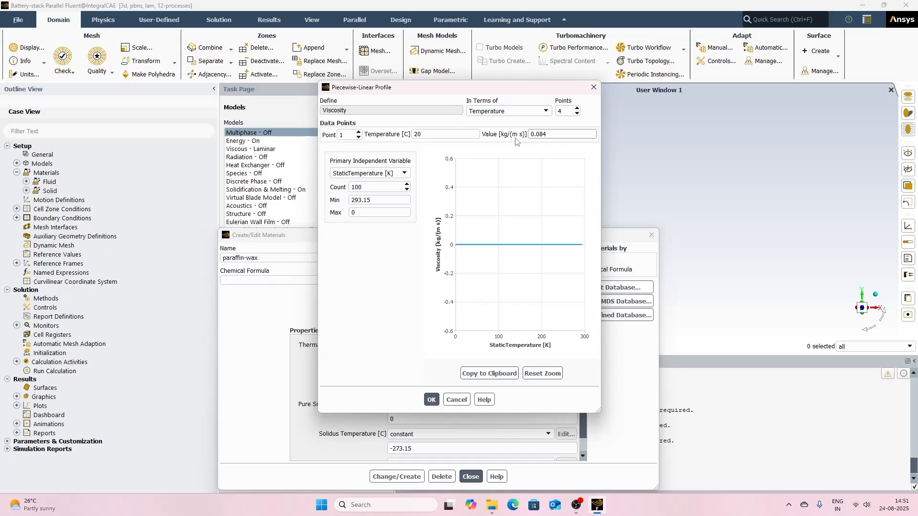
{"action": "key", "text": "Tab"}
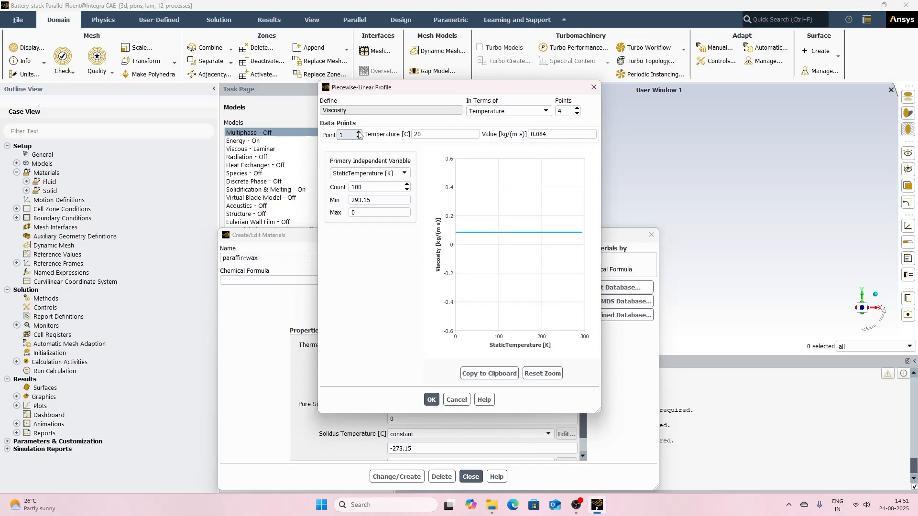
- Define point 2 of the viscosity profile as 48 °C with a value of 0.084 kg/(m s)
{"action": "left_click", "coordinate": [359, 133]}
{"action": "key", "text": "Tab"}
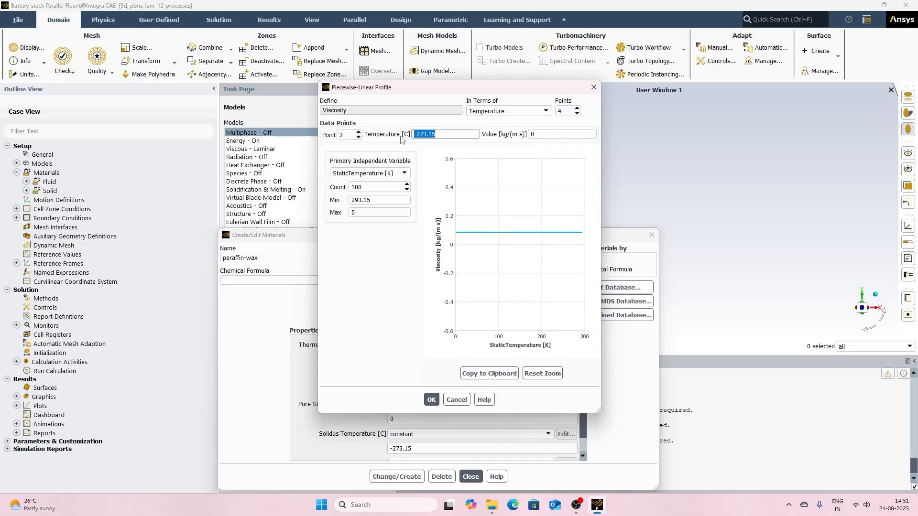
{"action": "type", "text": "48"}
{"action": "key", "text": "Tab"}
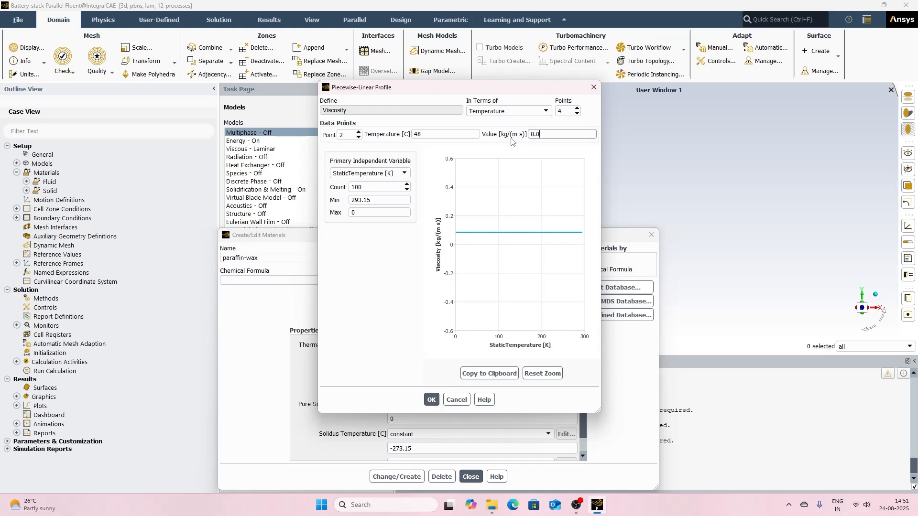
- Define point 3 of the viscosity profile as 62 °C with a value of 0.0013 kg/(m s)
{"action": "left_click", "coordinate": [359, 133]}
{"action": "key", "text": "Tab"}
{"action": "triple_click", "coordinate": [427, 132]}
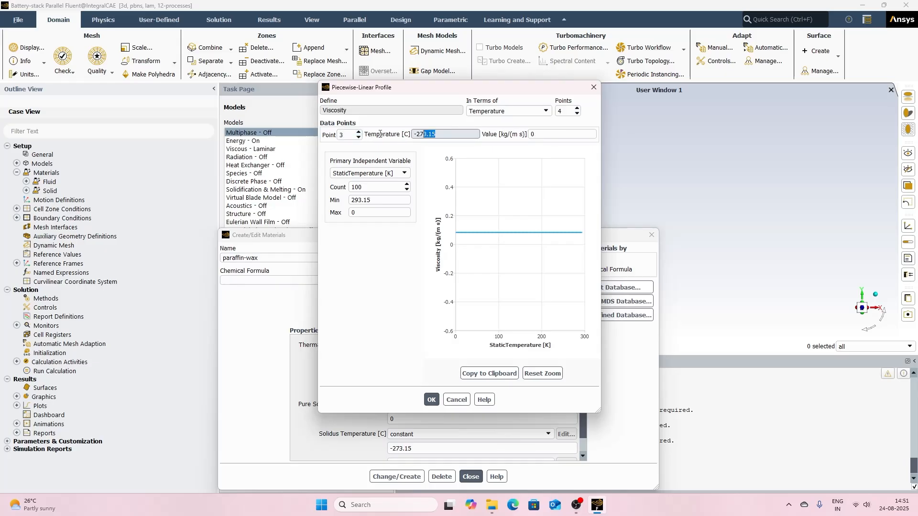
{"action": "type", "text": "62"}
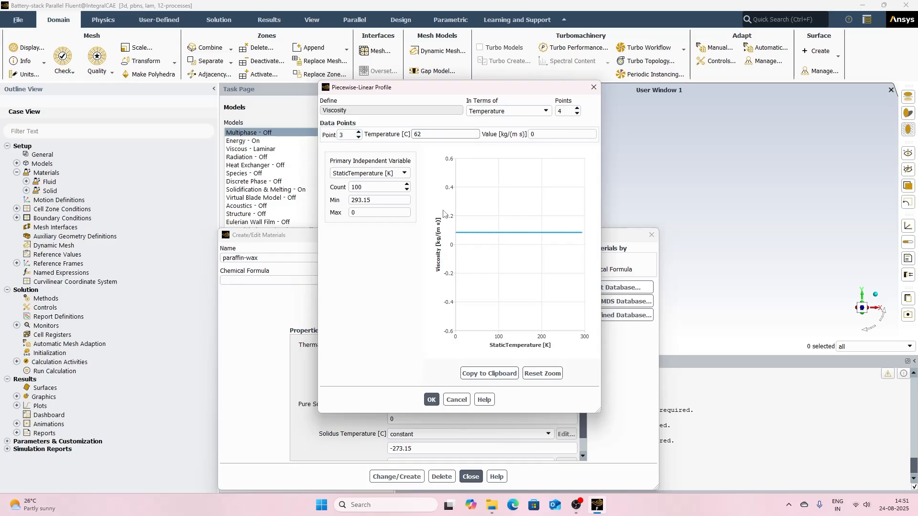
{"action": "key", "text": "Tab"}
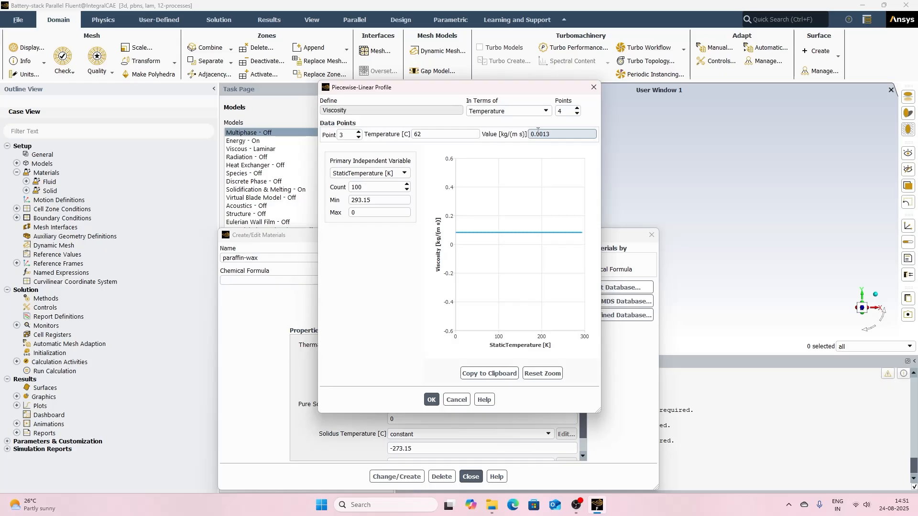
- Define point 4 of the viscosity profile as 100 °C with 0.001 kg/(m s) and accept the profile
{"action": "left_click", "coordinate": [358, 132]}
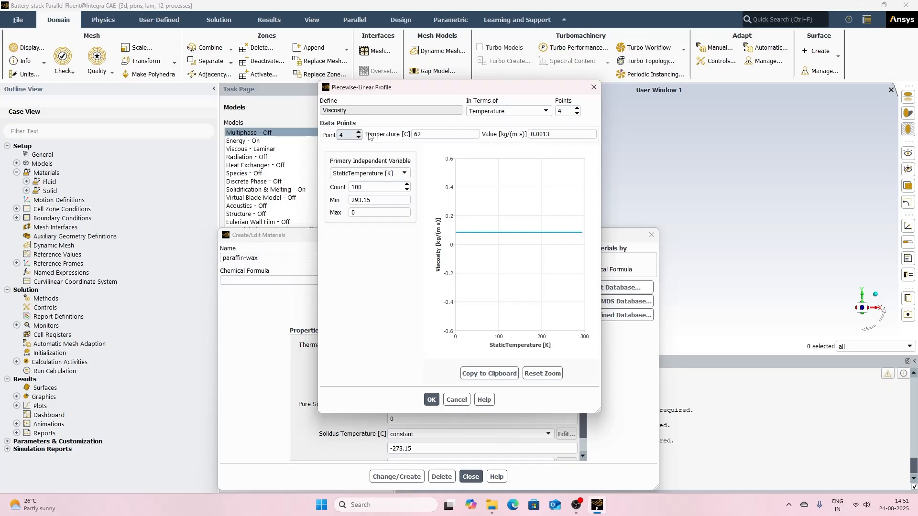
{"action": "key", "text": "Tab"}
{"action": "type", "text": "100"}
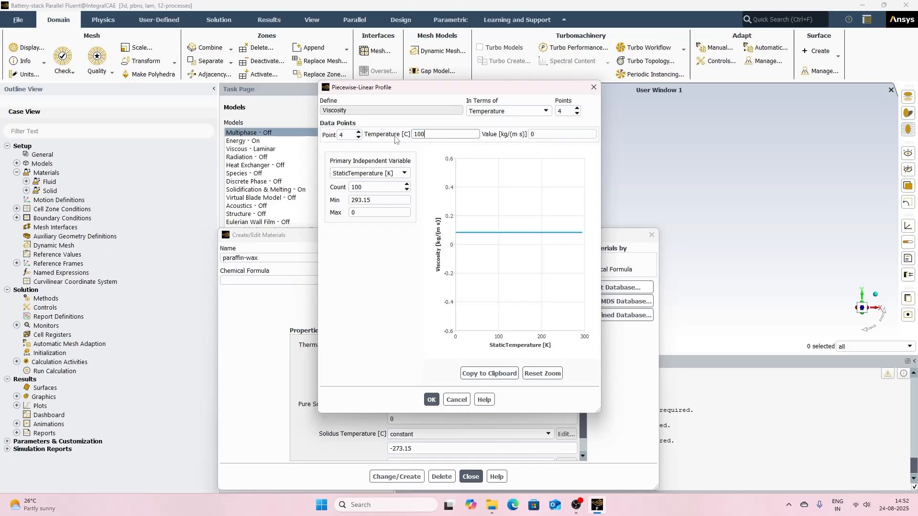
{"action": "left_click", "coordinate": [566, 133]}
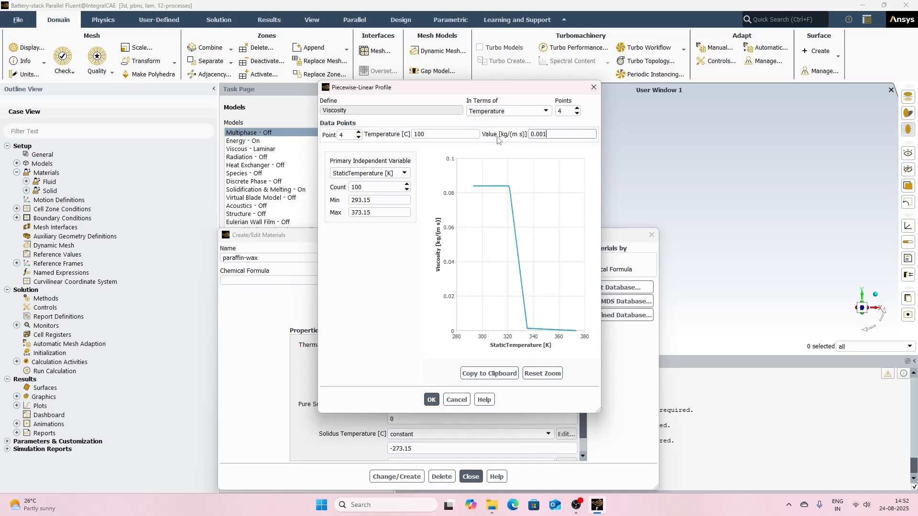
{"action": "left_click", "coordinate": [382, 307]}
{"action": "left_click", "coordinate": [431, 400]}
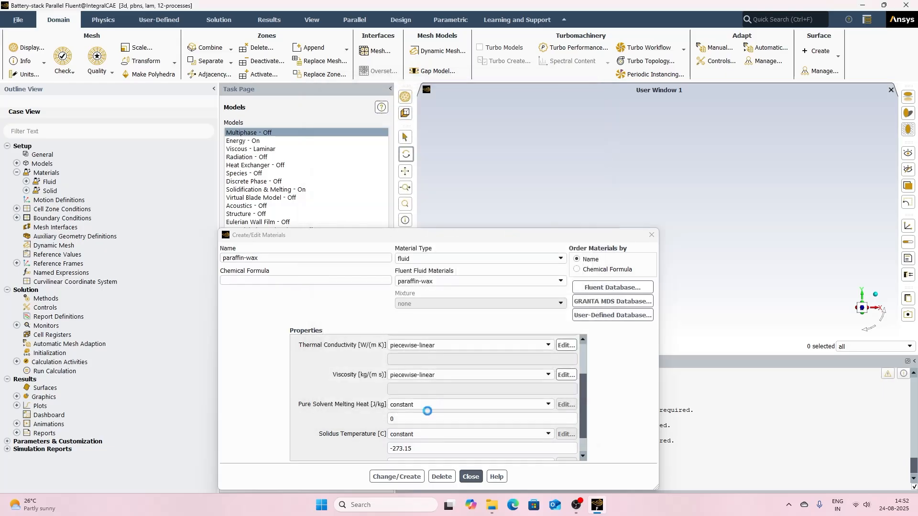
- Set the paraffin-wax pure solvent melting heat to 180e3 J/kg and its solidus temperature to 48 °C
{"action": "double_click", "coordinate": [414, 421]}
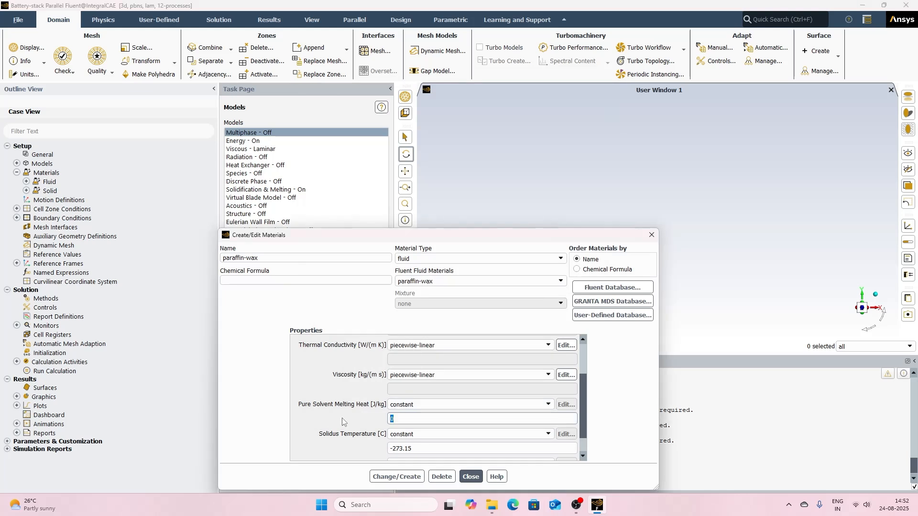
{"action": "type", "text": "180e3"}
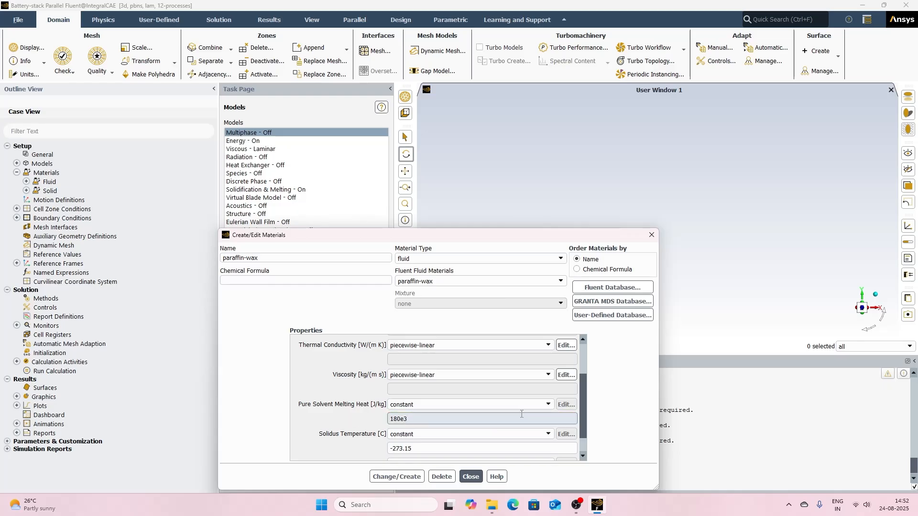
{"action": "scroll", "coordinate": [523, 414], "scroll_direction": "down", "scroll_amount": 1}
{"action": "left_click_drag", "start_coordinate": [450, 423], "coordinate": [366, 427]}
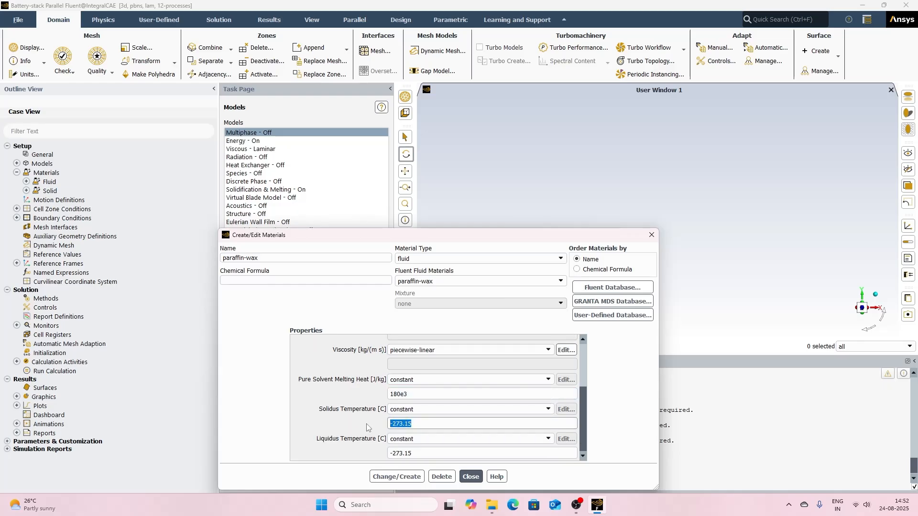
{"action": "type", "text": "48"}
- Set the paraffin-wax liquidus temperature to 62 °C, then save the material changes and close the material editor
{"action": "left_click", "coordinate": [410, 453]}
{"action": "left_click_drag", "start_coordinate": [409, 453], "coordinate": [367, 458]}
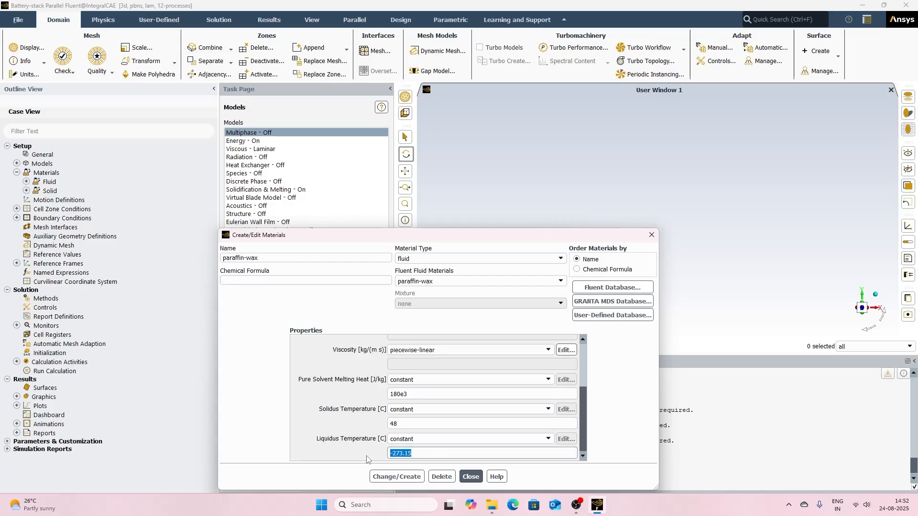
{"action": "type", "text": "62"}
{"action": "left_click", "coordinate": [321, 431]}
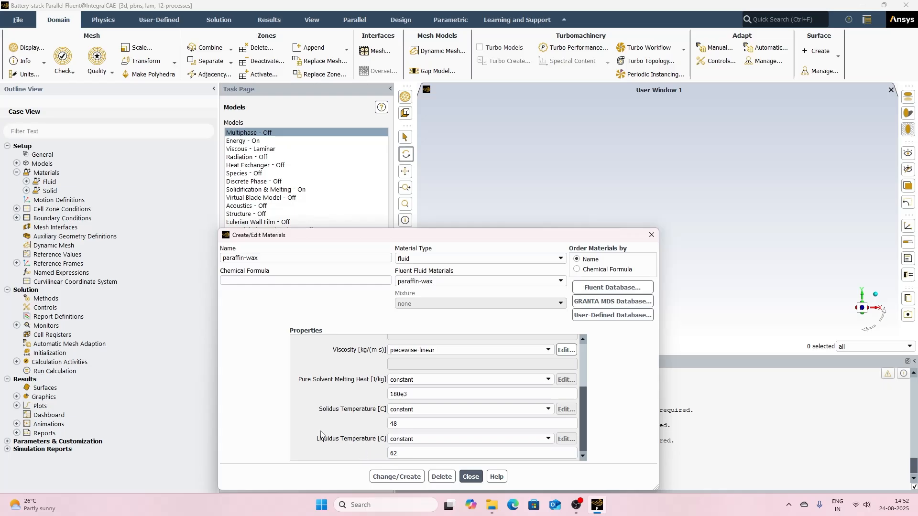
{"action": "left_click", "coordinate": [390, 476]}
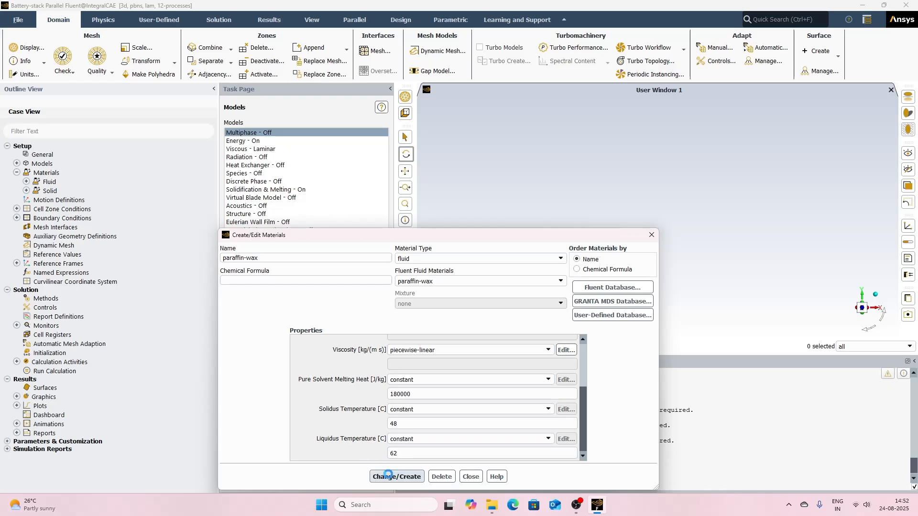
{"action": "left_click", "coordinate": [473, 478]}
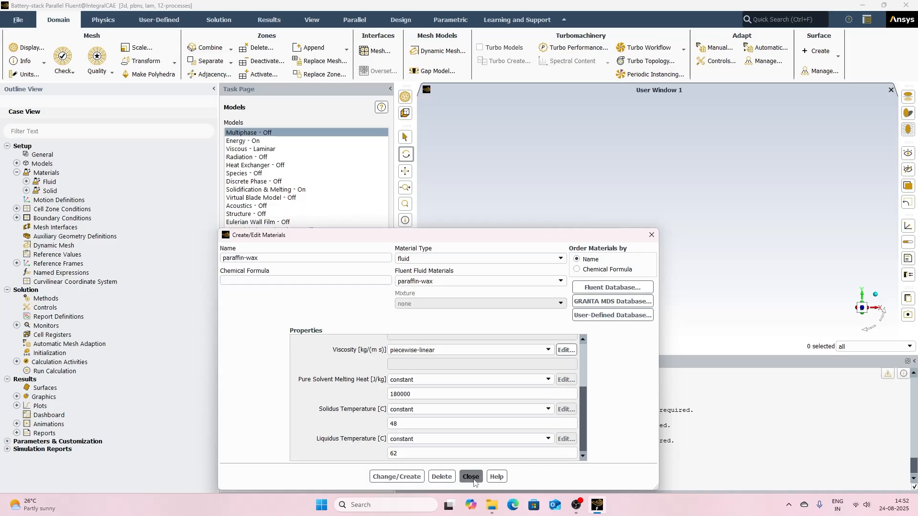
- Rename the fluid cell zone ev-battery-pack-cooling-bottom-block to bottom-block with paraffin-wax as its material, and apply it
{"action": "left_click", "coordinate": [16, 209]}
{"action": "left_click", "coordinate": [26, 218]}
{"action": "left_click", "coordinate": [73, 227]}
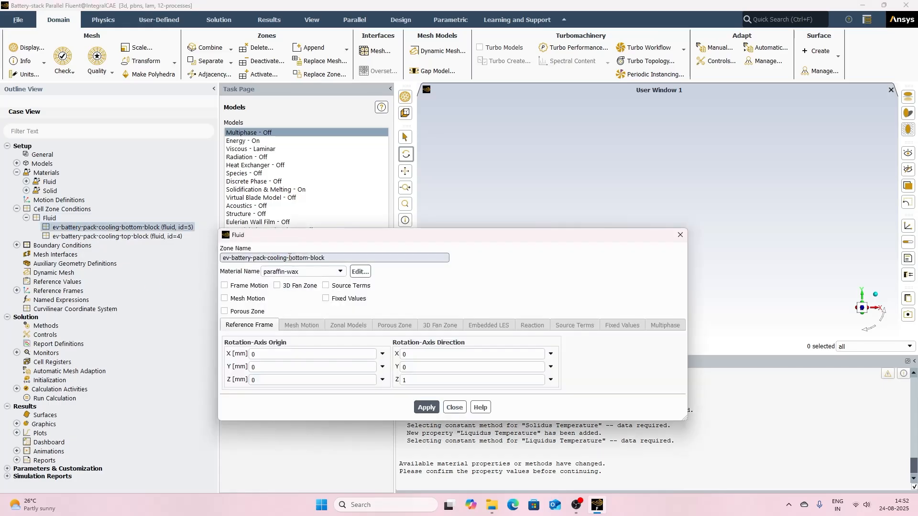
{"action": "left_click_drag", "start_coordinate": [289, 257], "coordinate": [223, 258]}
{"action": "key", "text": "BackSpace"}
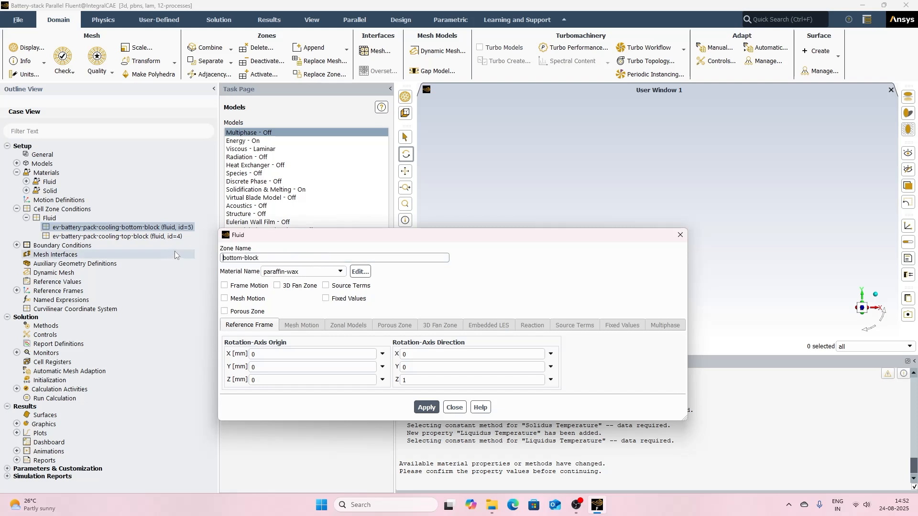
{"action": "left_click", "coordinate": [290, 272]}
{"action": "left_click", "coordinate": [290, 273]}
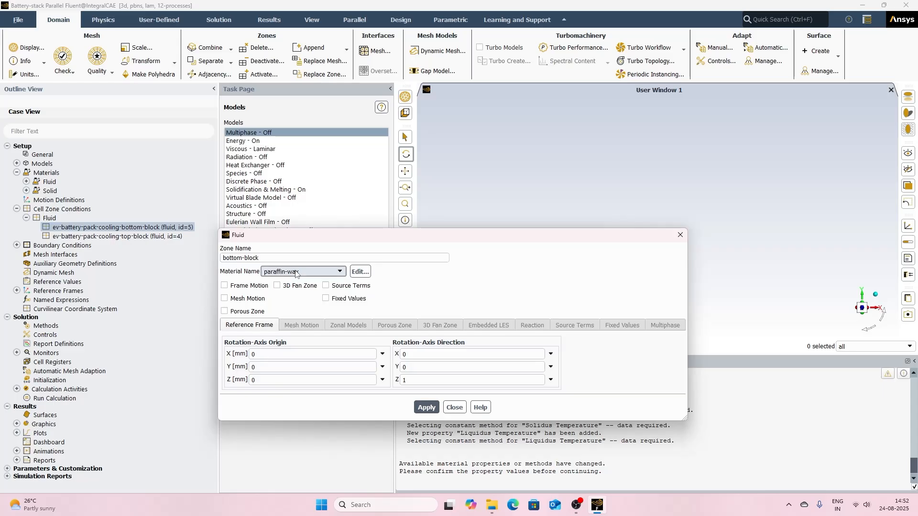
{"action": "left_click", "coordinate": [423, 407]}
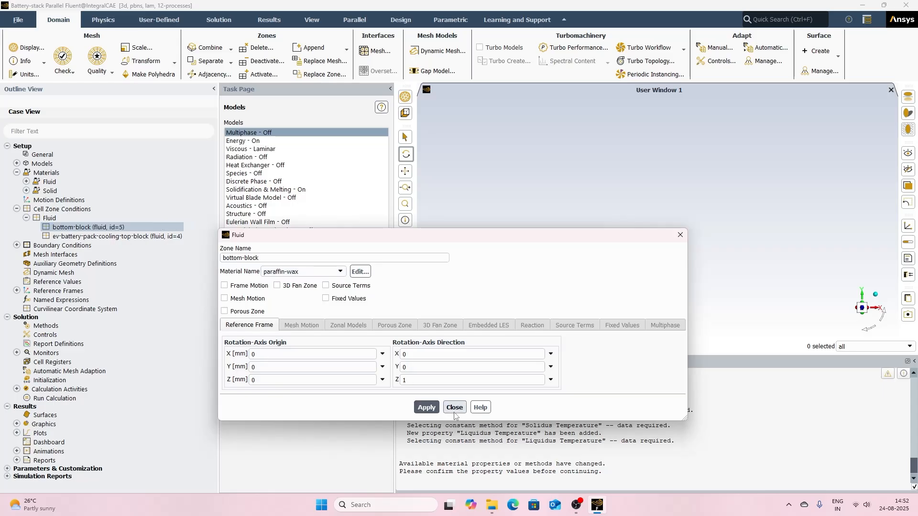
{"action": "left_click", "coordinate": [454, 407]}
- Rename the fluid cell zone ev-battery-pack-cooling-top-block to top-block with paraffin-wax as its material, and apply it
{"action": "double_click", "coordinate": [64, 236]}
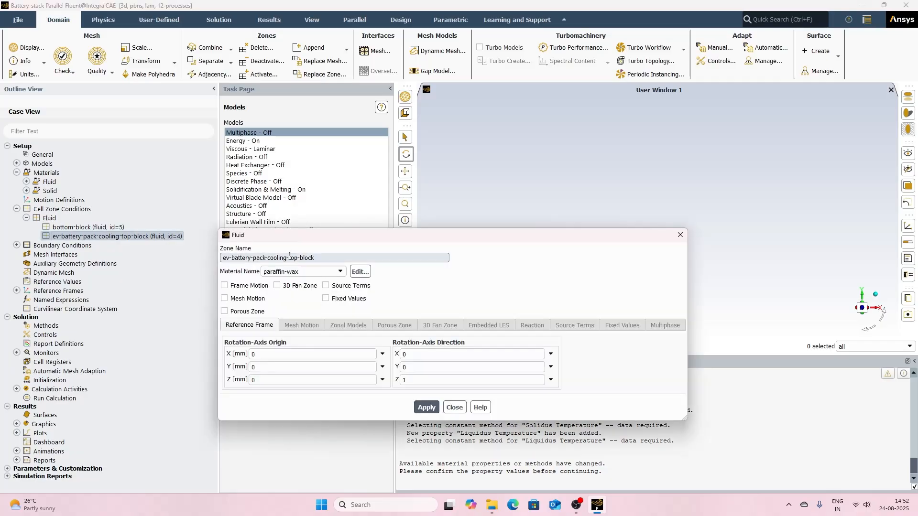
{"action": "left_click_drag", "start_coordinate": [288, 258], "coordinate": [222, 258]}
{"action": "key", "text": "BackSpace"}
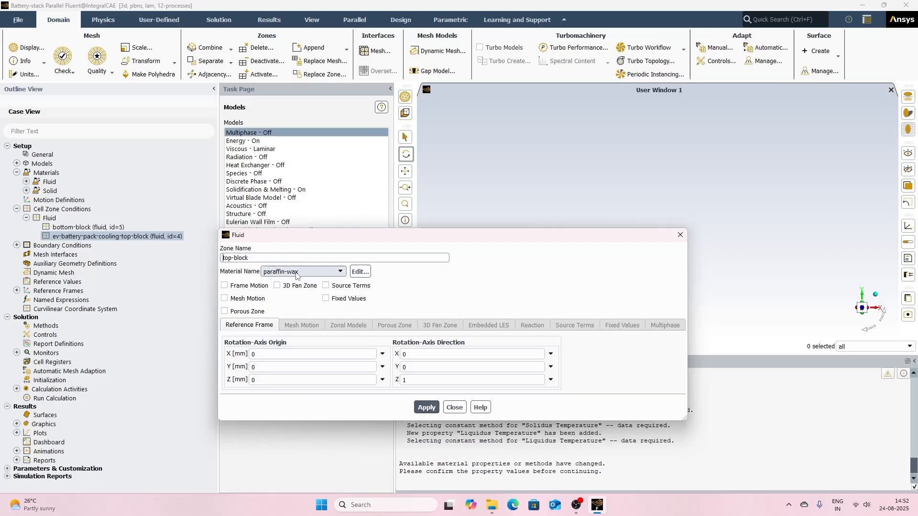
{"action": "left_click", "coordinate": [296, 273]}
{"action": "left_click", "coordinate": [298, 272]}
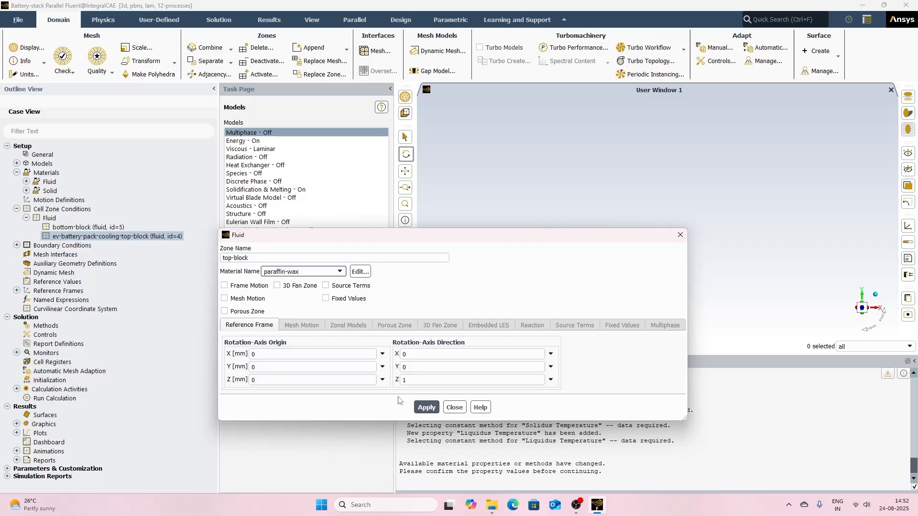
{"action": "left_click", "coordinate": [427, 407]}
{"action": "left_click", "coordinate": [455, 408]}
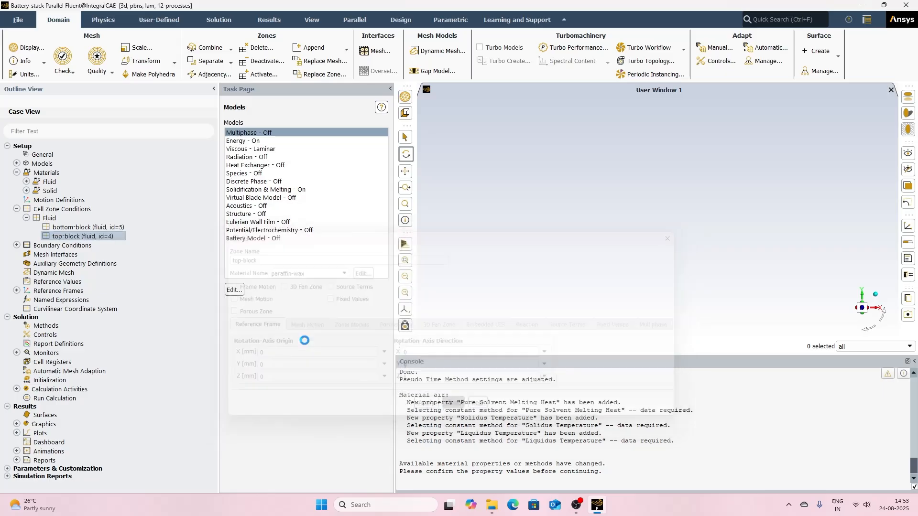
- Apply a thermal heat flux of 1000 W/m² to the cylinders-bottom wall boundary
{"action": "left_click", "coordinate": [17, 209]}
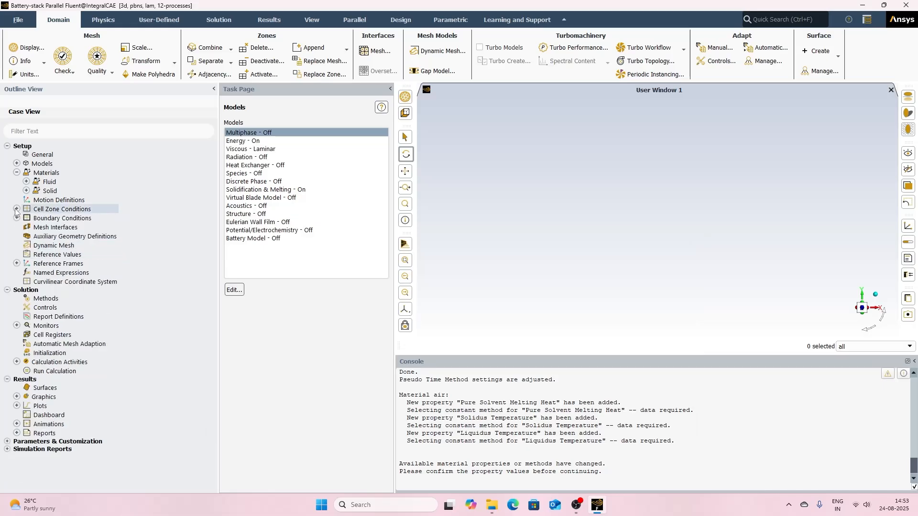
{"action": "left_click", "coordinate": [17, 173]}
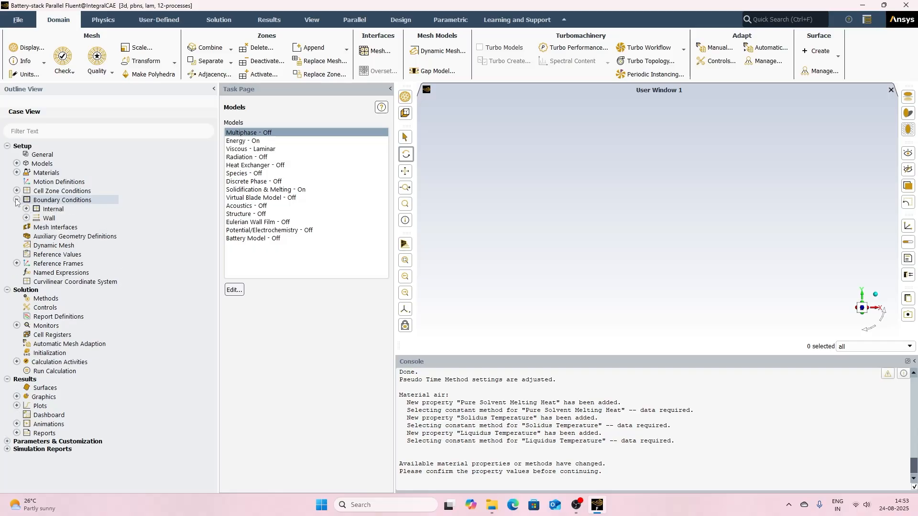
{"action": "left_click", "coordinate": [16, 199]}
{"action": "left_click", "coordinate": [27, 218]}
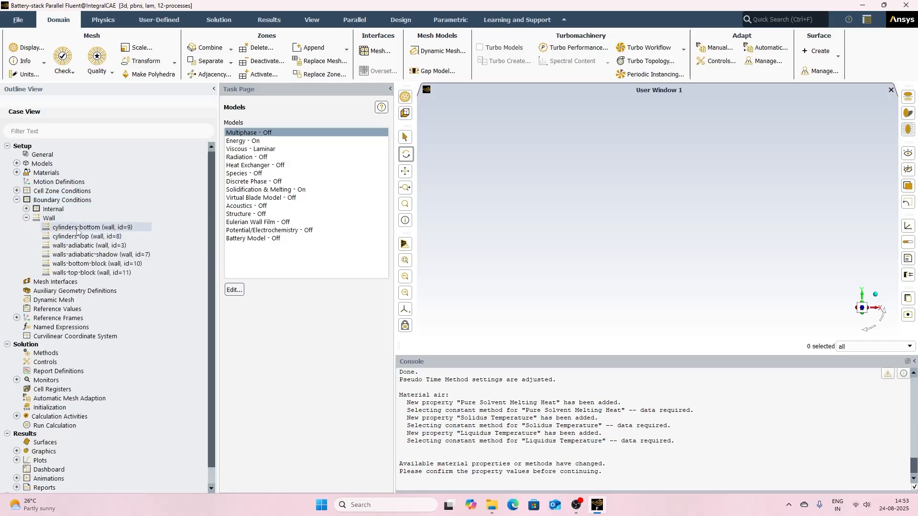
{"action": "right_click", "coordinate": [79, 228]}
{"action": "left_click", "coordinate": [92, 235]}
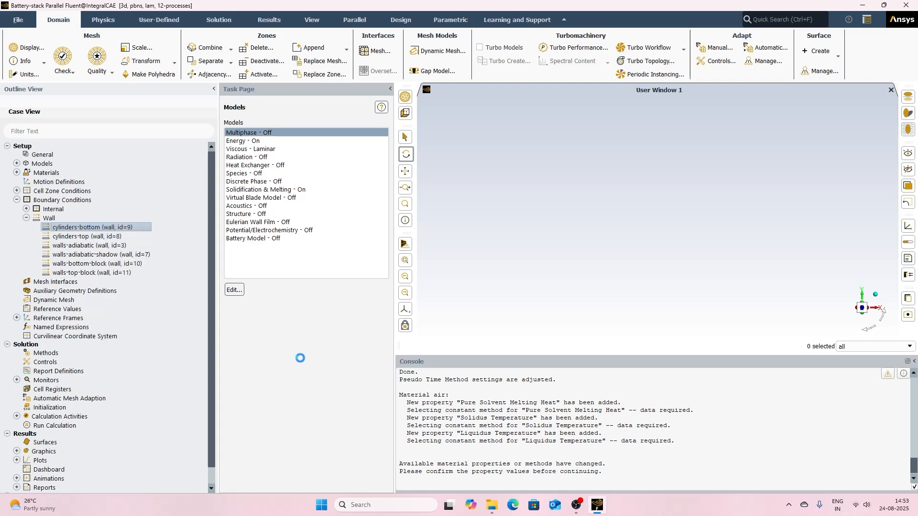
{"action": "left_click", "coordinate": [280, 291]}
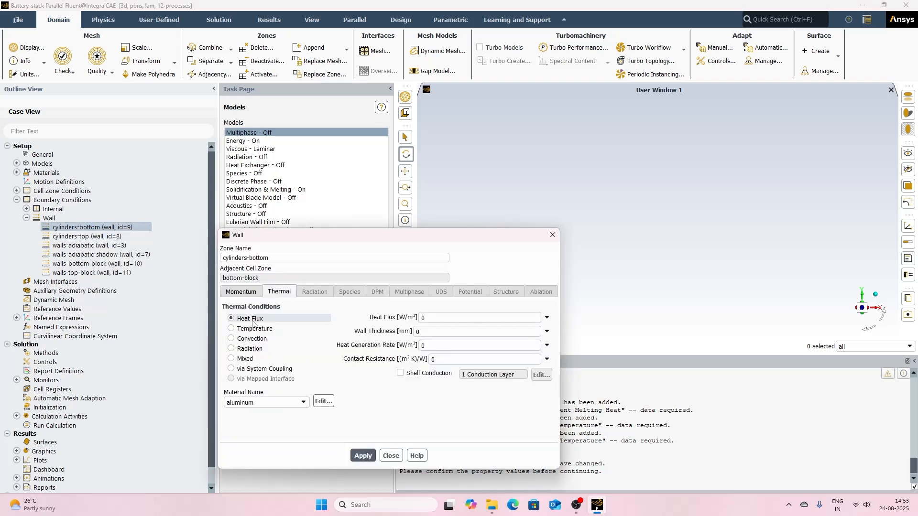
{"action": "double_click", "coordinate": [420, 318]}
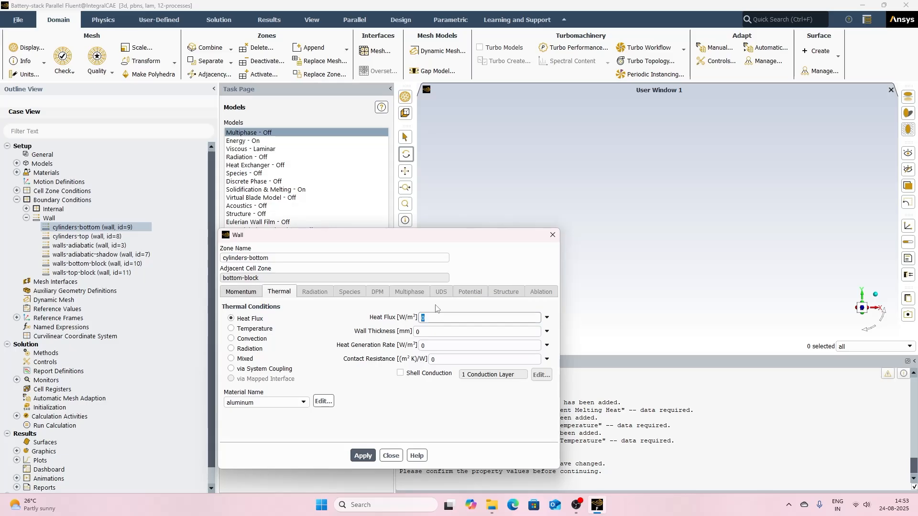
{"action": "type", "text": "1000"}
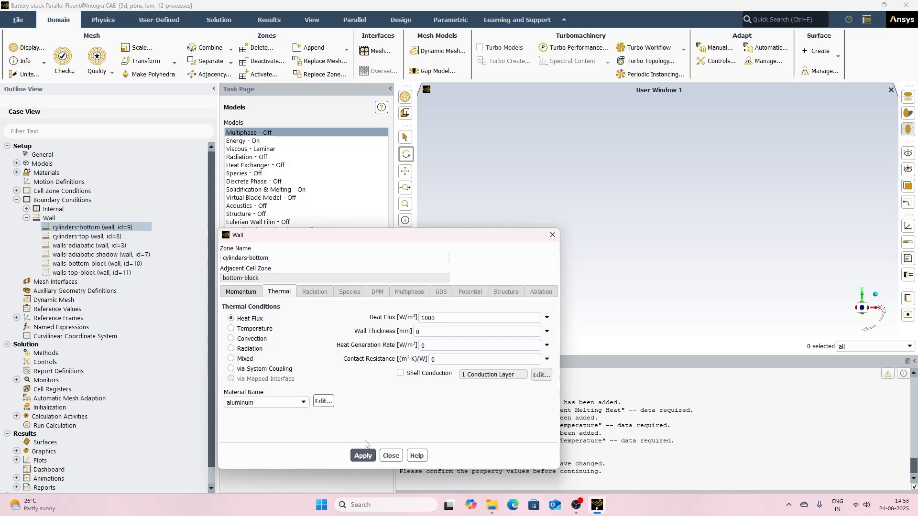
{"action": "left_click", "coordinate": [363, 456]}
{"action": "left_click", "coordinate": [390, 455]}
- Apply a thermal heat flux of 1000 W/m² to the cylinders-top wall boundary and close its settings
{"action": "right_click", "coordinate": [77, 236]}
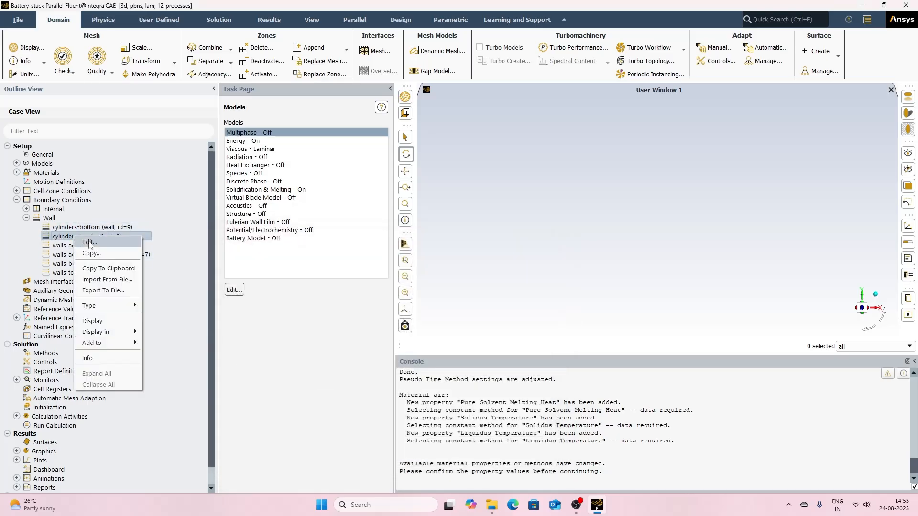
{"action": "left_click", "coordinate": [86, 243]}
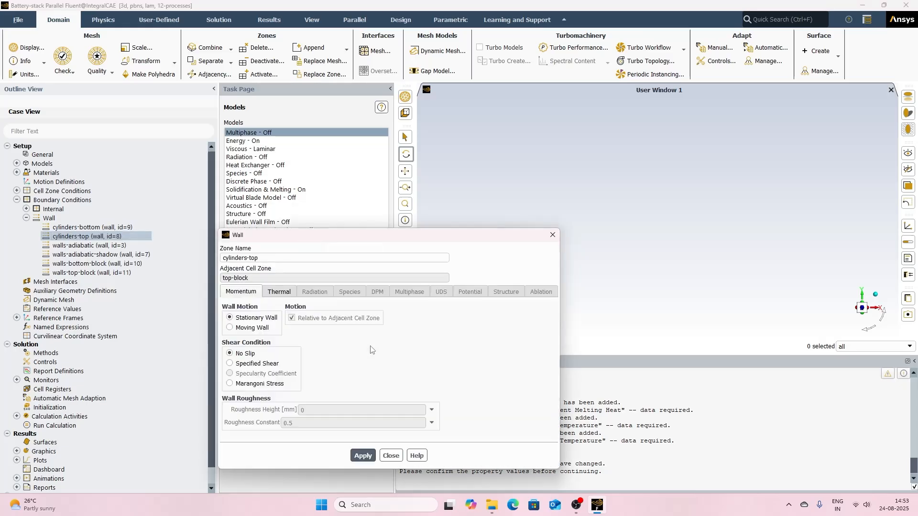
{"action": "left_click", "coordinate": [280, 293]}
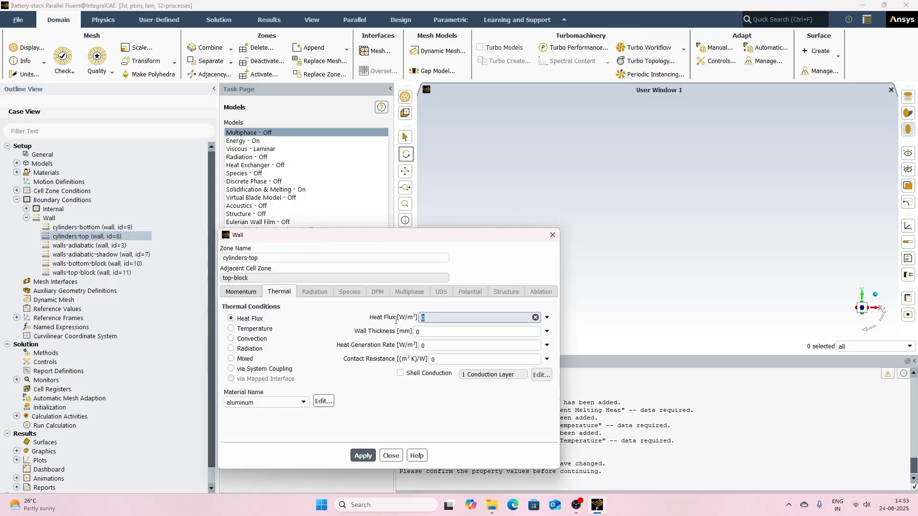
{"action": "type", "text": "1000"}
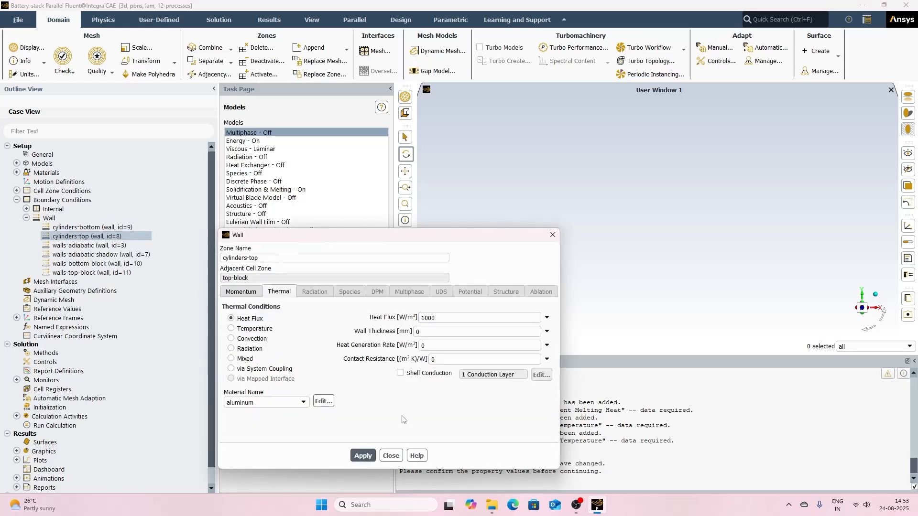
{"action": "left_click", "coordinate": [355, 455]}
{"action": "left_click", "coordinate": [391, 455]}
- Apply a thermal heat flux of 0 W/m² to the walls-adiabatic and walls-adiabatic-shadow boundaries
{"action": "right_click", "coordinate": [70, 246]}
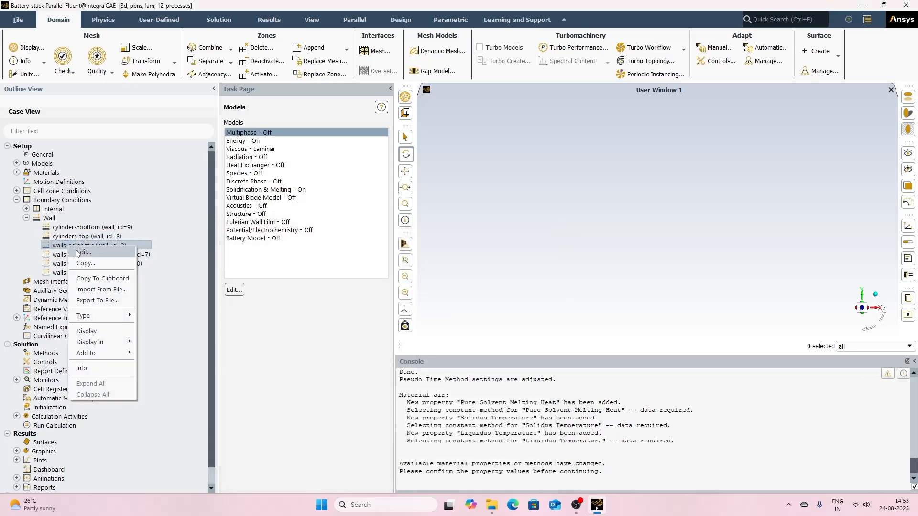
{"action": "left_click", "coordinate": [79, 253]}
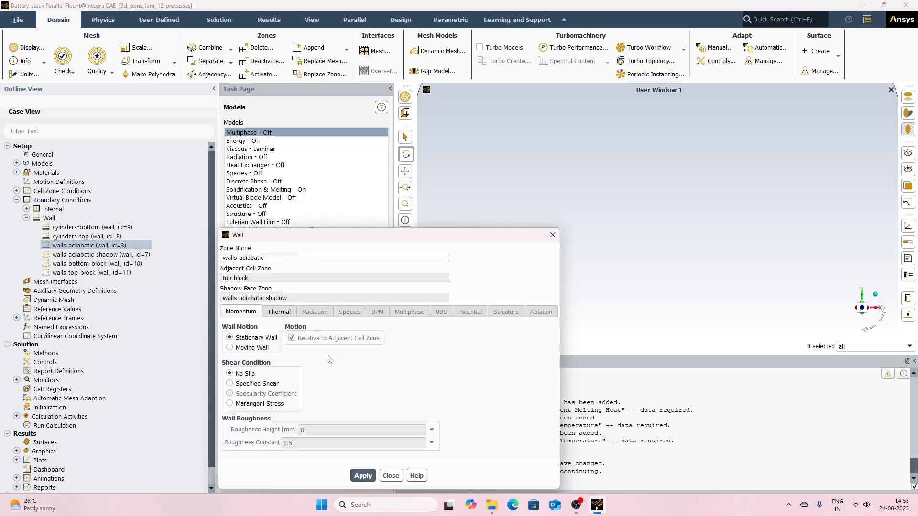
{"action": "left_click", "coordinate": [272, 313]}
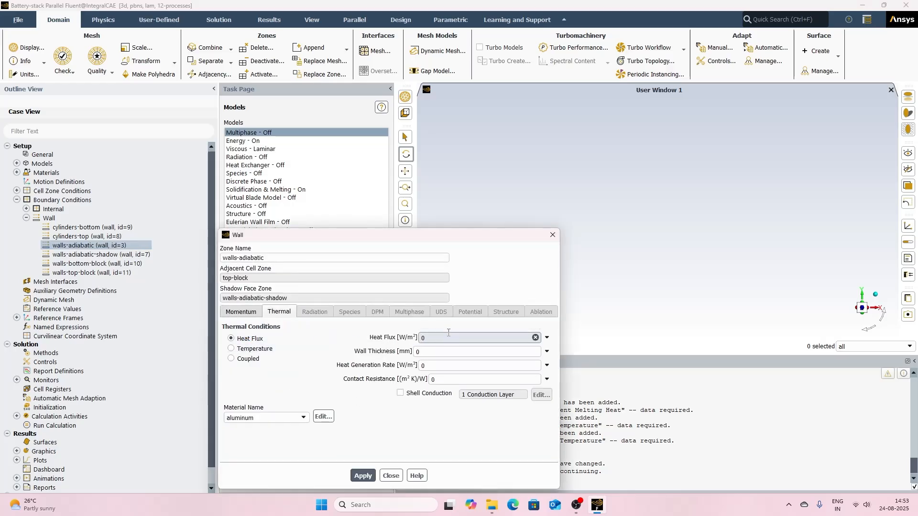
{"action": "left_click", "coordinate": [363, 476]}
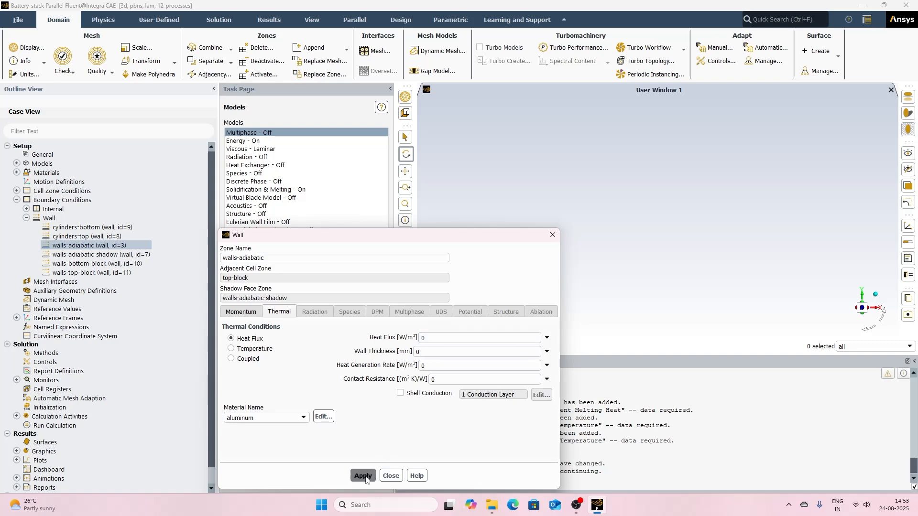
{"action": "left_click", "coordinate": [391, 476]}
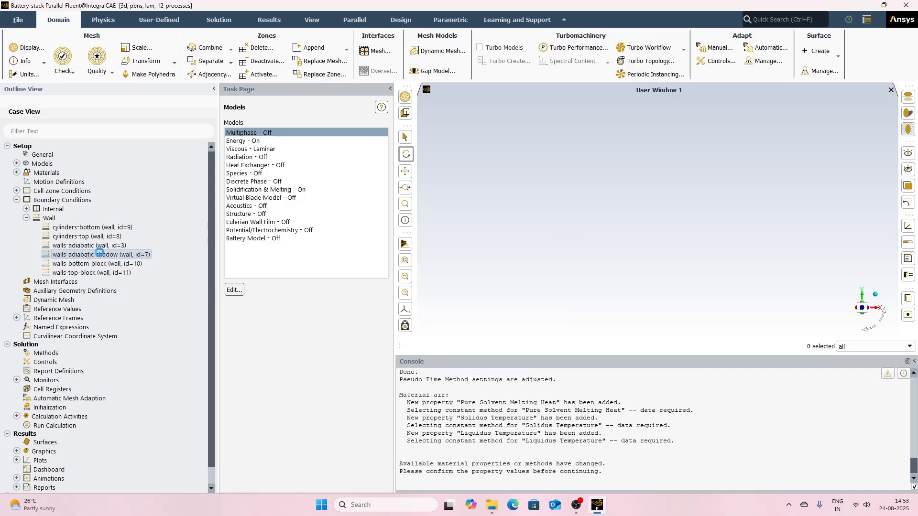
{"action": "double_click", "coordinate": [101, 255]}
{"action": "left_click", "coordinate": [275, 316]}
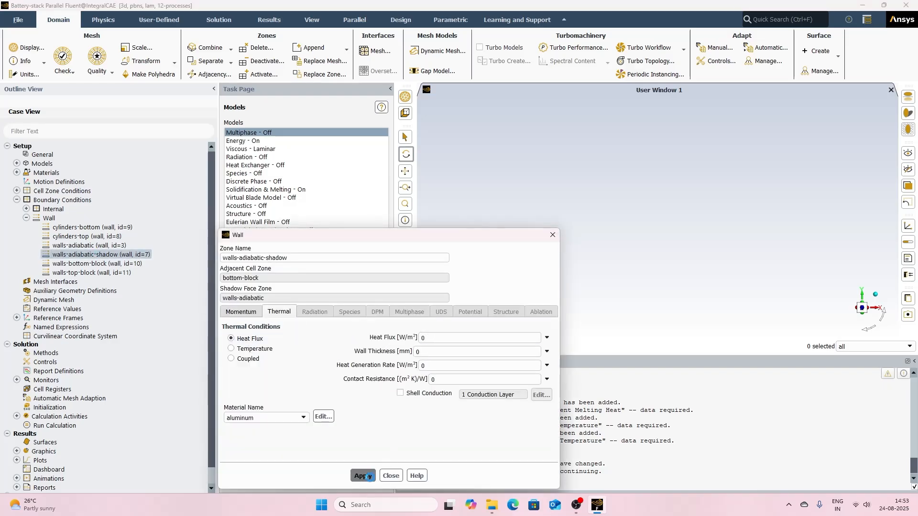
{"action": "left_click", "coordinate": [391, 476]}
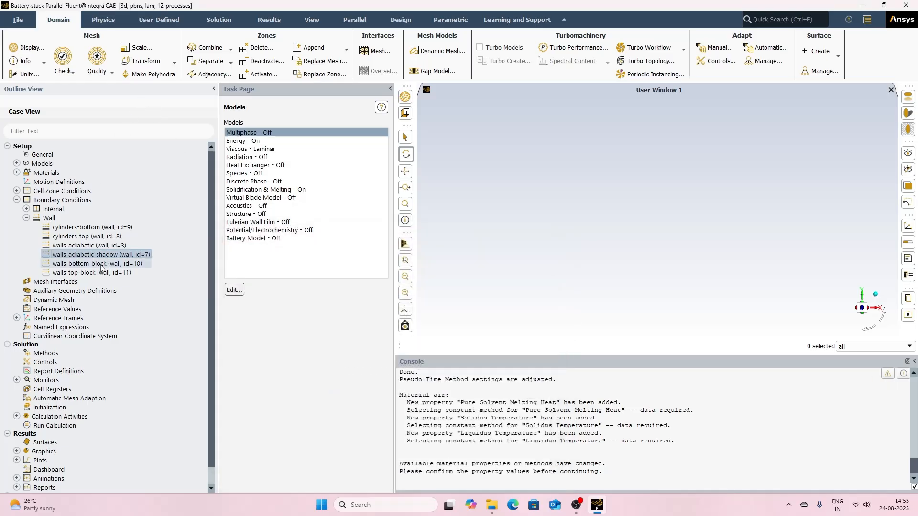
- In the operating conditions, enable gravity with -9.81 m/s² in Y and set the Boussinesq operating temperature to 25 °C
{"action": "left_click", "coordinate": [95, 20]}
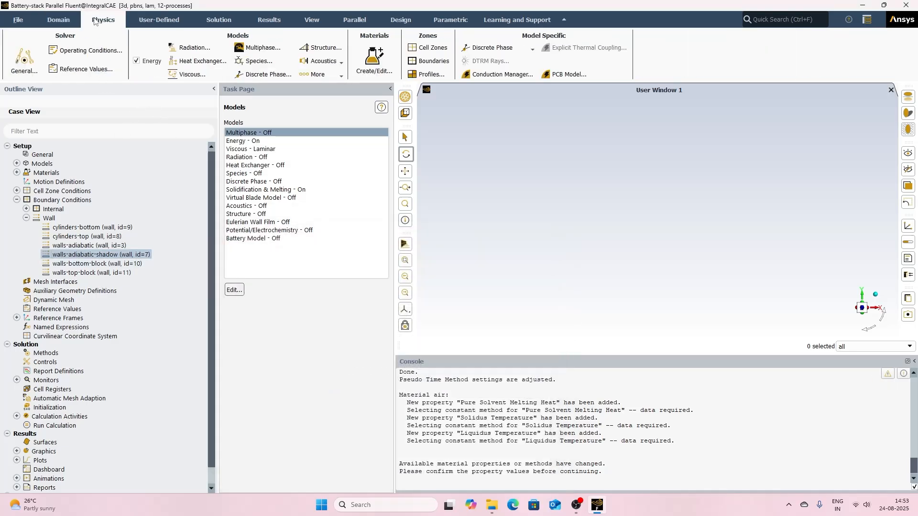
{"action": "left_click", "coordinate": [92, 52]}
{"action": "left_click", "coordinate": [340, 261]}
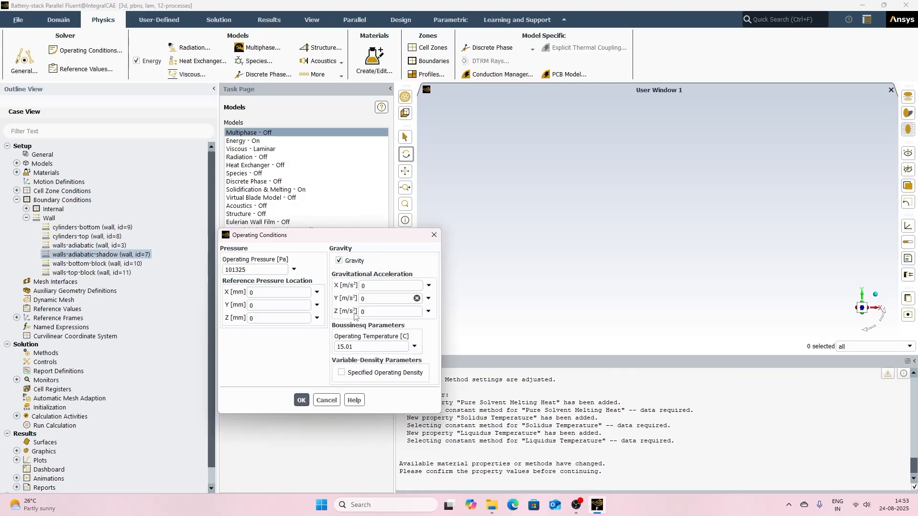
{"action": "key", "text": "shift+Tab"}
{"action": "type", "text": "-9"}
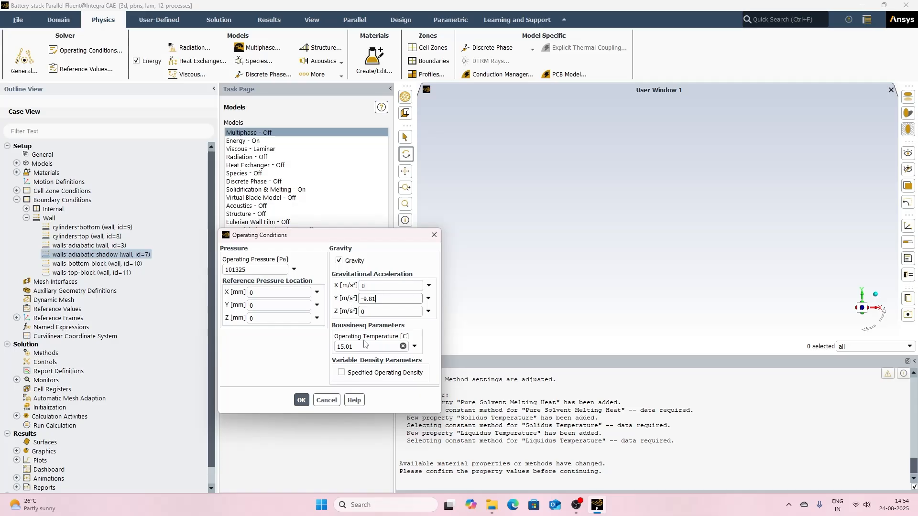
{"action": "left_click", "coordinate": [343, 346]}
{"action": "double_click", "coordinate": [354, 346]}
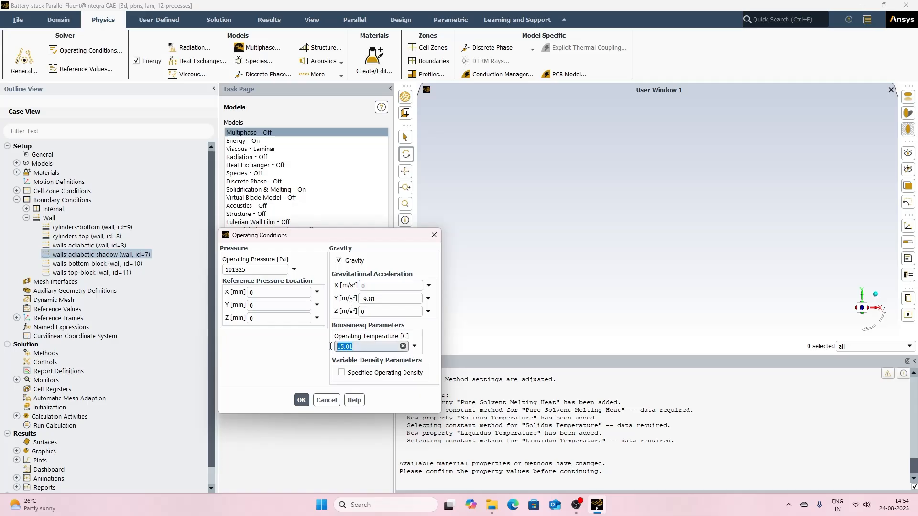
{"action": "type", "text": "25"}
{"action": "left_click", "coordinate": [303, 401]}
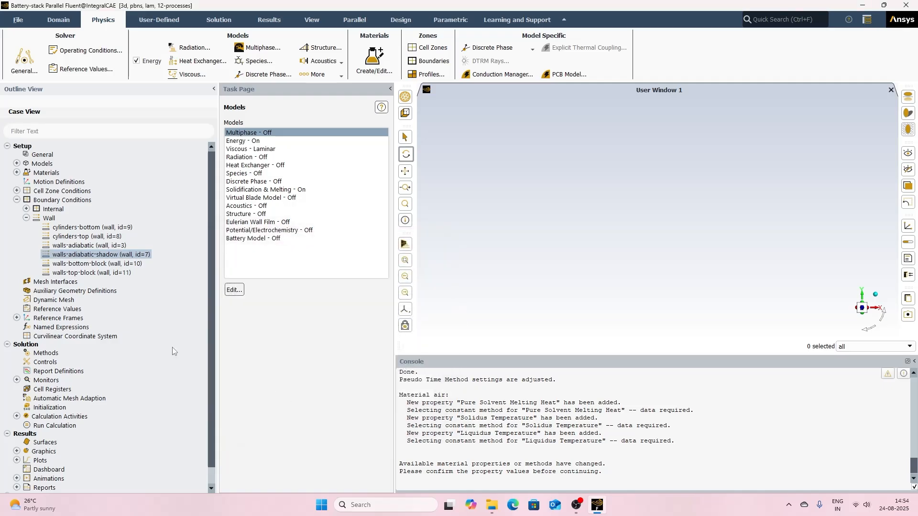
- Set the pressure-velocity coupling scheme to Coupled and the gradient discretization to Green-Gauss Node Based
{"action": "left_click", "coordinate": [42, 354]}
{"action": "left_click", "coordinate": [264, 142]}
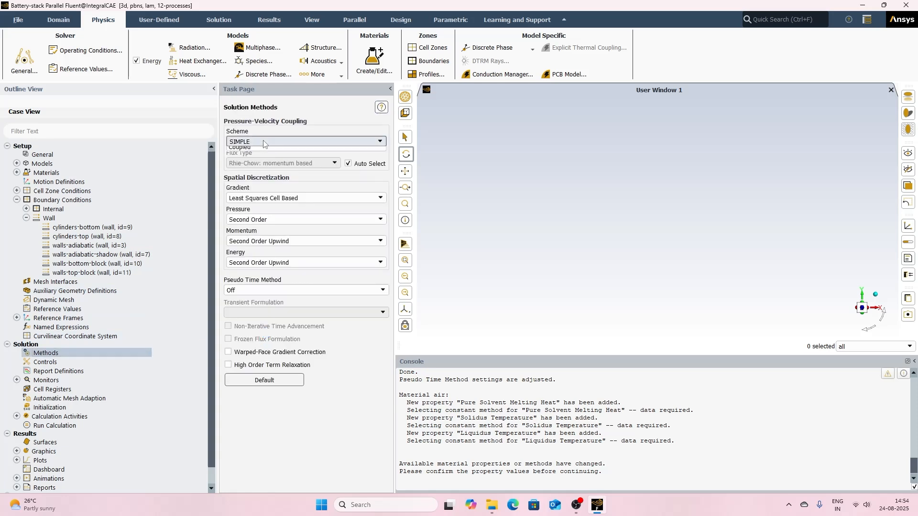
{"action": "left_click", "coordinate": [247, 173]}
{"action": "left_click", "coordinate": [254, 200]}
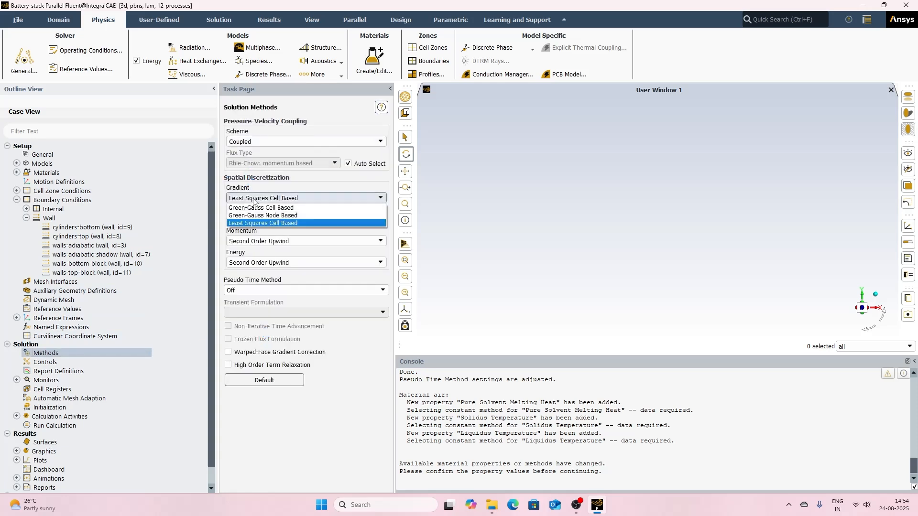
{"action": "left_click", "coordinate": [263, 216]}
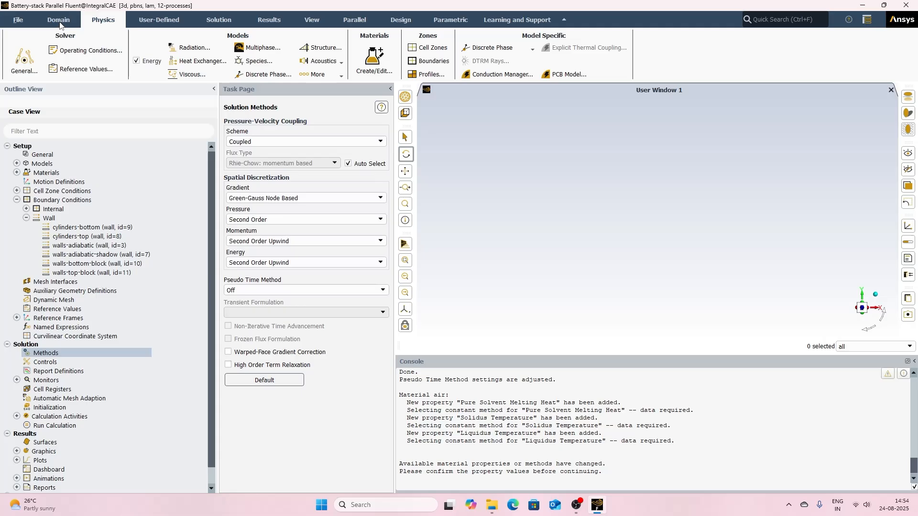
- Switch the solver's time setting to Transient, then review the solution methods and solution controls
{"action": "left_click", "coordinate": [25, 56]}
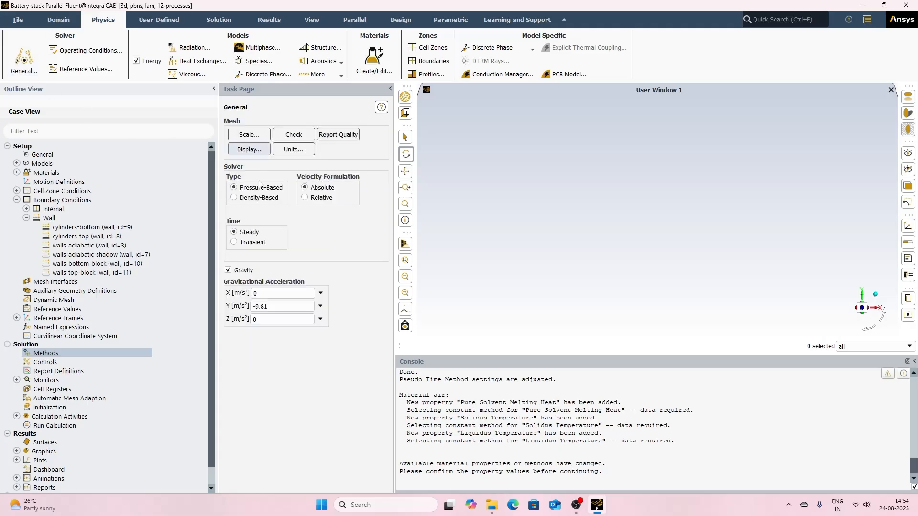
{"action": "left_click", "coordinate": [255, 247]}
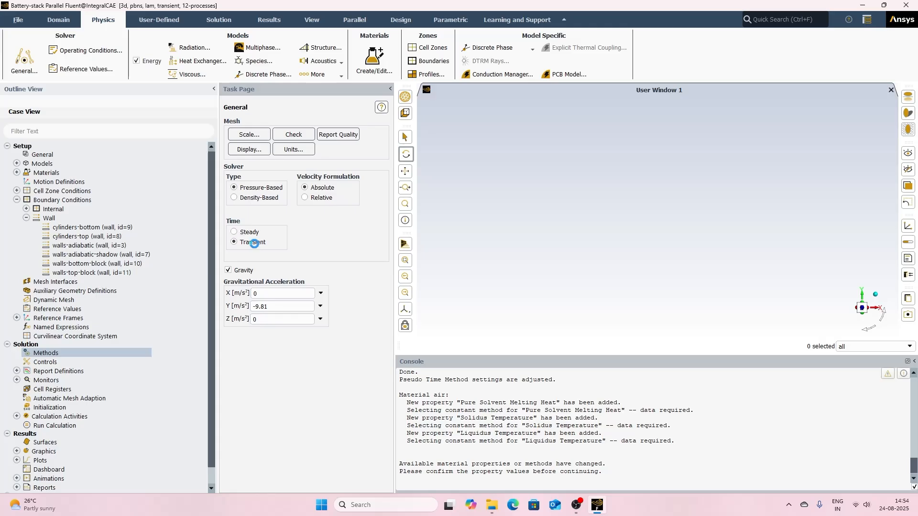
{"action": "left_click", "coordinate": [50, 354]}
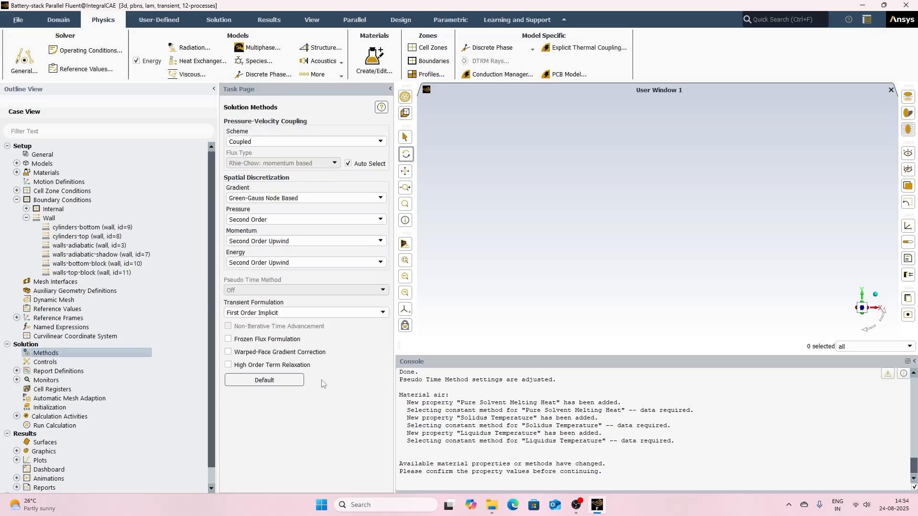
{"action": "left_click", "coordinate": [41, 362]}
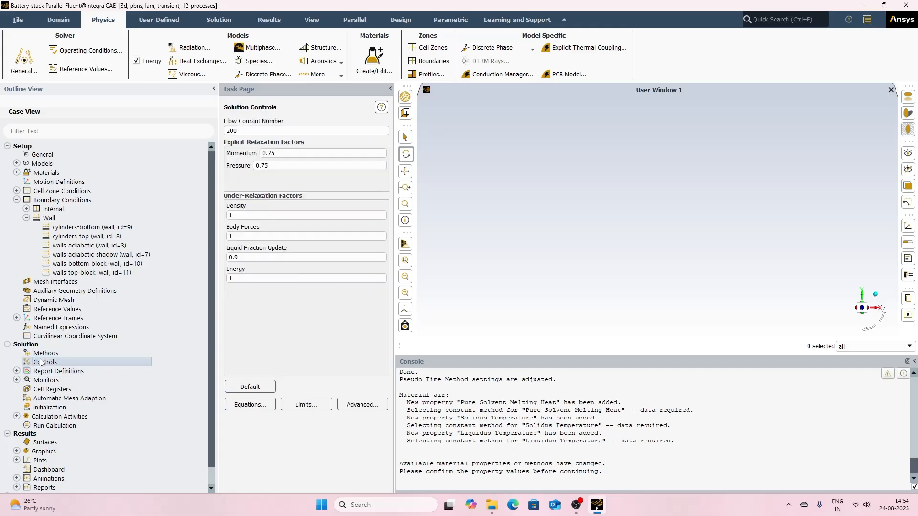
{"action": "left_click", "coordinate": [40, 357]}
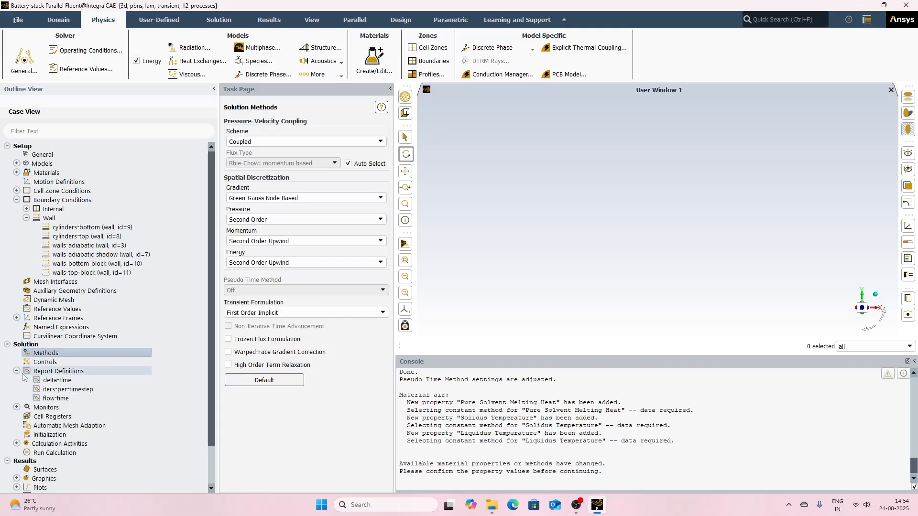
- Create a volume-average report definition and name it liq-fraction
{"action": "left_click", "coordinate": [16, 371]}
{"action": "right_click", "coordinate": [57, 372]}
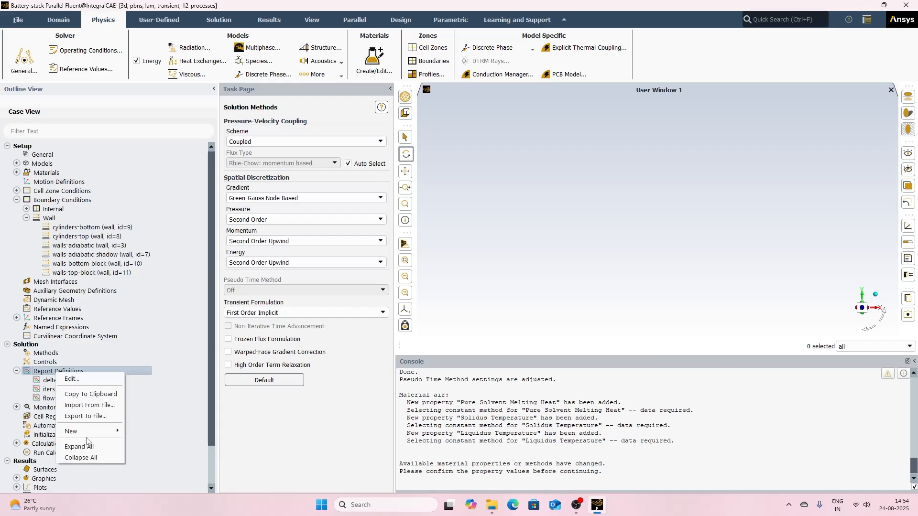
{"action": "mouse_move", "coordinate": [91, 432]}
{"action": "mouse_move", "coordinate": [143, 444]}
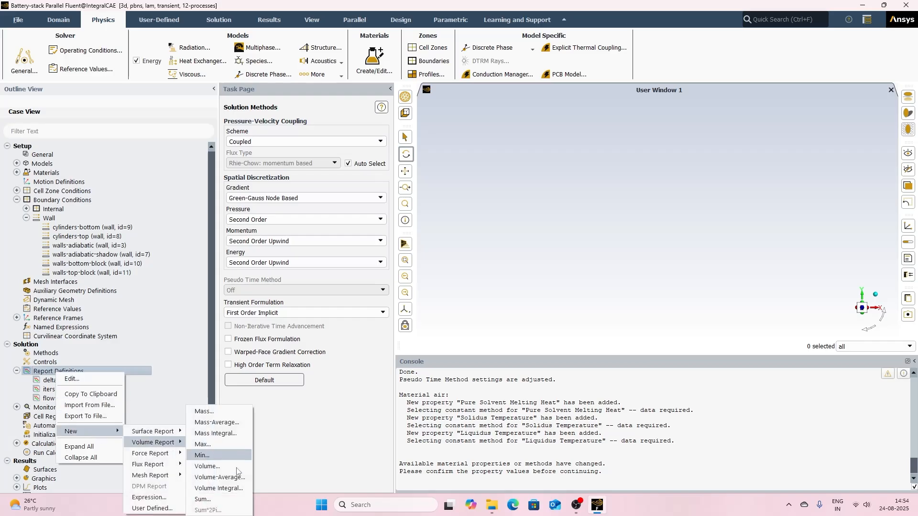
{"action": "left_click", "coordinate": [219, 477]}
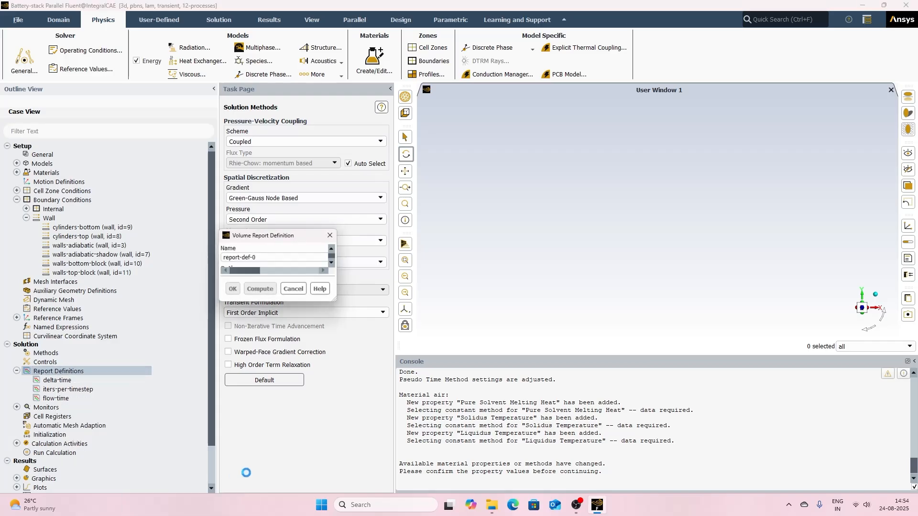
{"action": "left_click_drag", "start_coordinate": [344, 119], "coordinate": [286, 124]}
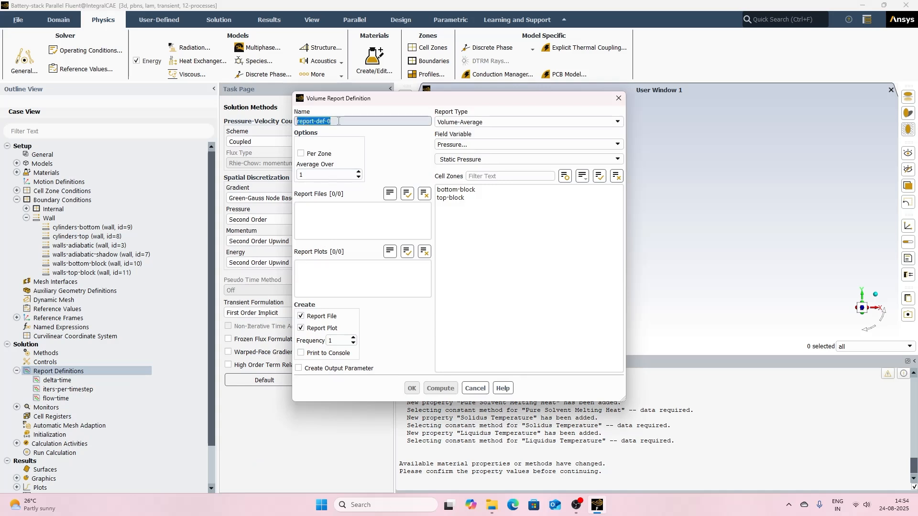
{"action": "type", "text": "liq-fraction"}
{"action": "left_click_drag", "start_coordinate": [325, 121], "coordinate": [406, 122]}
{"action": "key", "text": "BackSpace"}
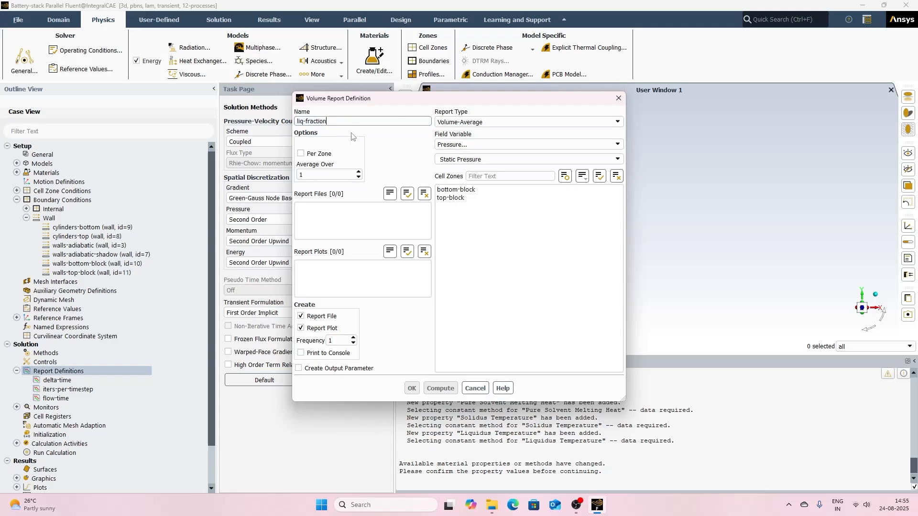
{"action": "type", "text": "n"}
- Define the liq-fraction report on Solidification/Melting Liquid Fraction for bottom-block and top-block, reported per zone, and accept it
{"action": "left_click", "coordinate": [465, 143]}
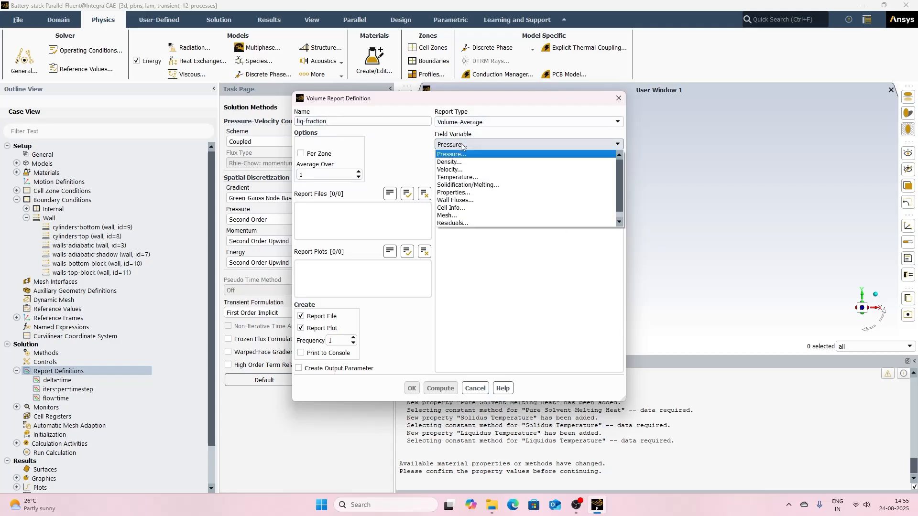
{"action": "left_click", "coordinate": [592, 182]}
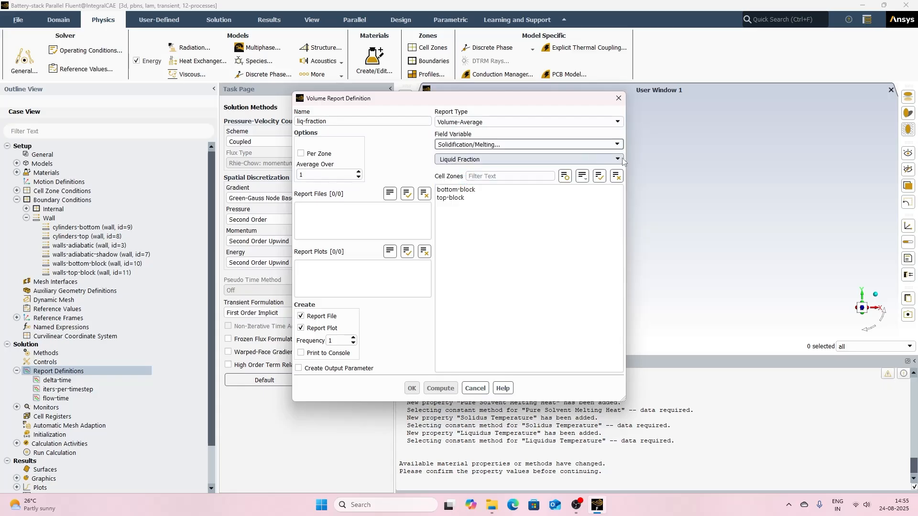
{"action": "left_click", "coordinate": [451, 190]}
{"action": "left_click", "coordinate": [452, 198]}
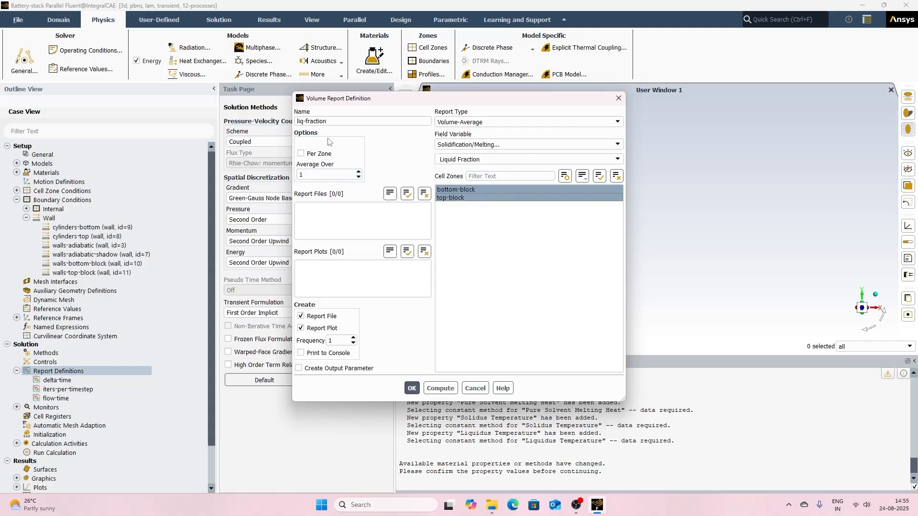
{"action": "left_click", "coordinate": [300, 154]}
{"action": "left_click", "coordinate": [410, 390]}
- Create an area-weighted-average surface report definition and name it battery-temperature
{"action": "right_click", "coordinate": [61, 375]}
{"action": "mouse_move", "coordinate": [86, 431]}
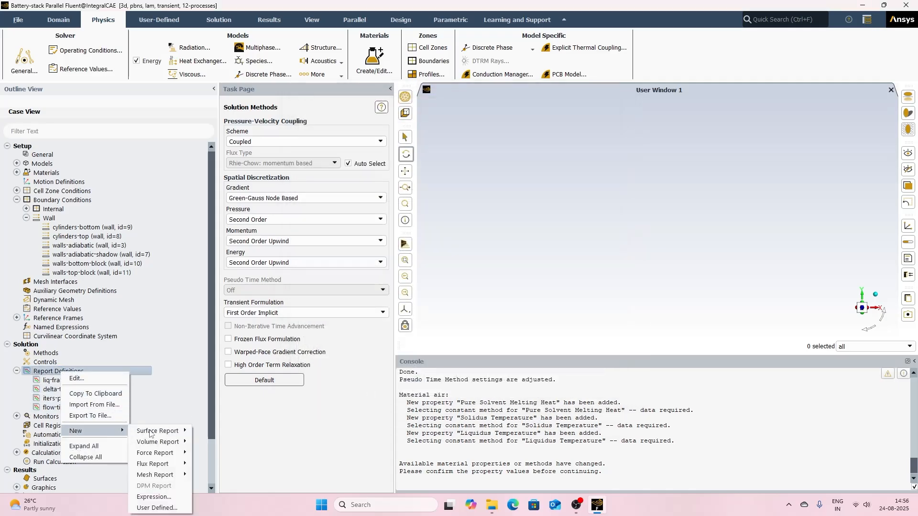
{"action": "mouse_move", "coordinate": [159, 432]}
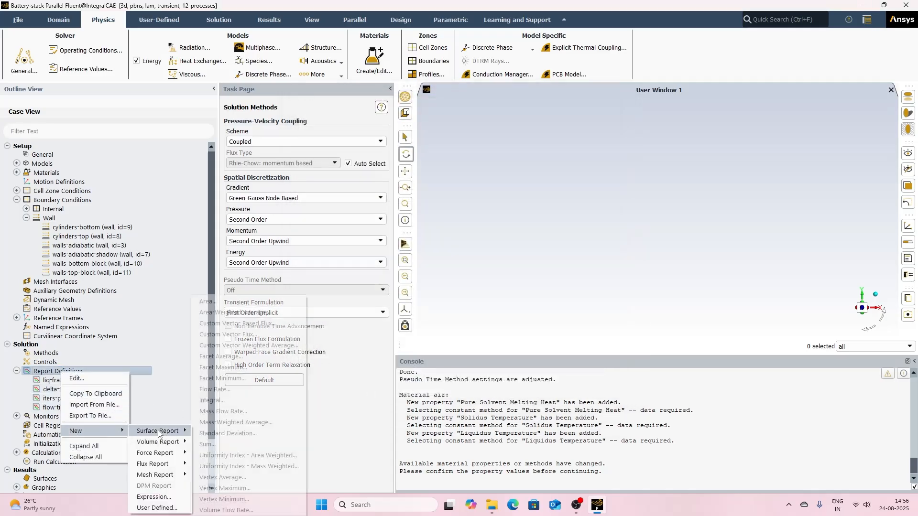
{"action": "left_click", "coordinate": [229, 312]}
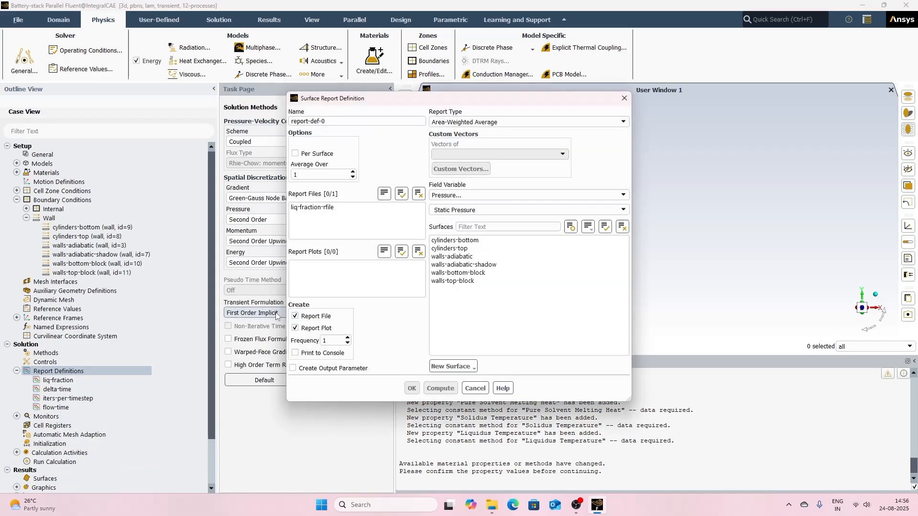
{"action": "left_click_drag", "start_coordinate": [331, 117], "coordinate": [239, 124]}
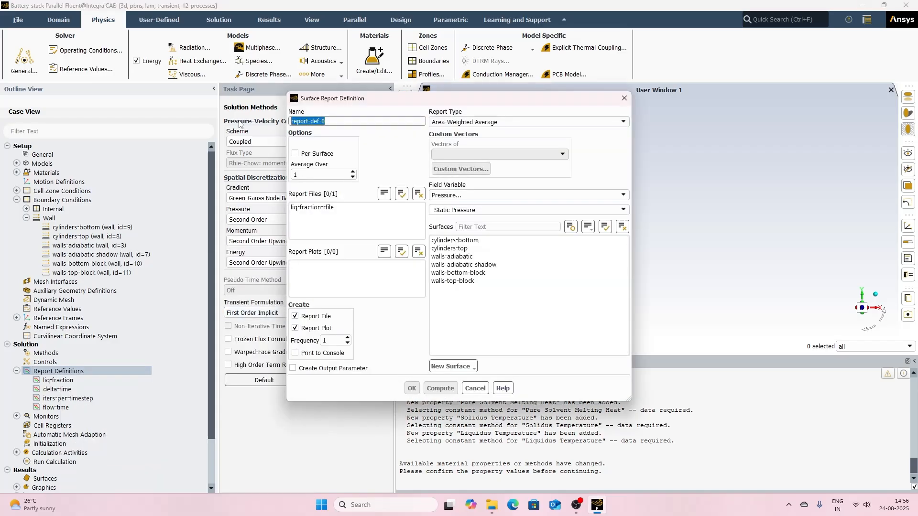
{"action": "type", "text": "battery-temperature"}
- Define the battery-temperature report on Static Temperature for cylinders-bottom and cylinders-top, reported per surface, and accept it
{"action": "left_click", "coordinate": [437, 195]}
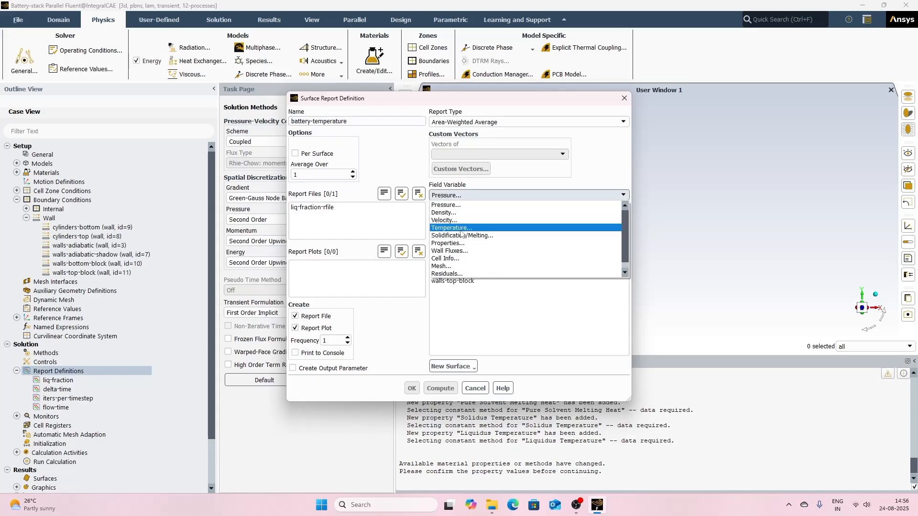
{"action": "left_click", "coordinate": [458, 228]}
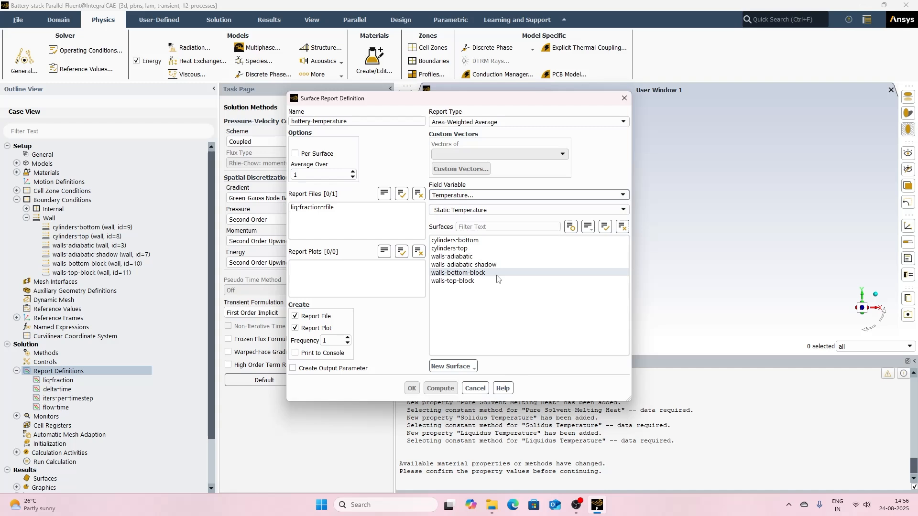
{"action": "left_click", "coordinate": [469, 241]}
{"action": "left_click", "coordinate": [460, 249]}
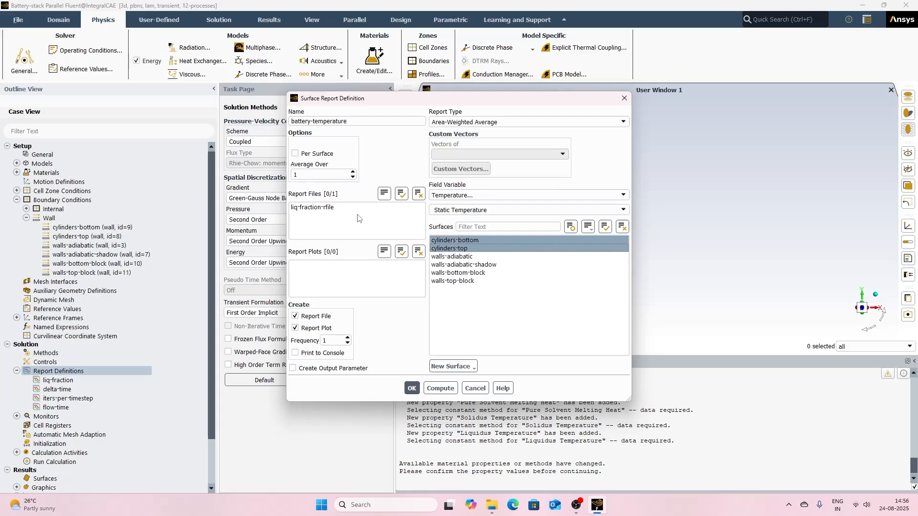
{"action": "left_click", "coordinate": [316, 154]}
{"action": "left_click", "coordinate": [411, 389]}
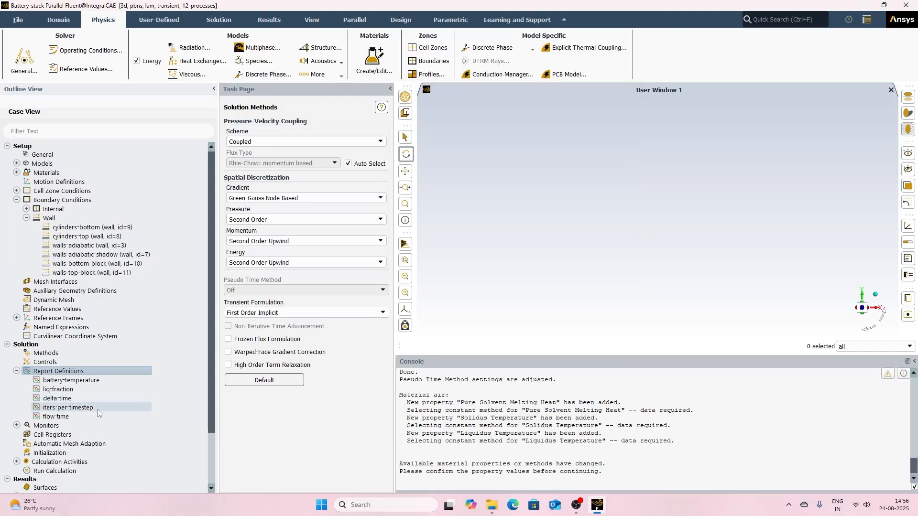
- Initialize the solution with standard initialization, using the Absolute reference frame and an initial temperature of 25 C
{"action": "scroll", "coordinate": [71, 392], "scroll_direction": "down", "scroll_amount": 2}
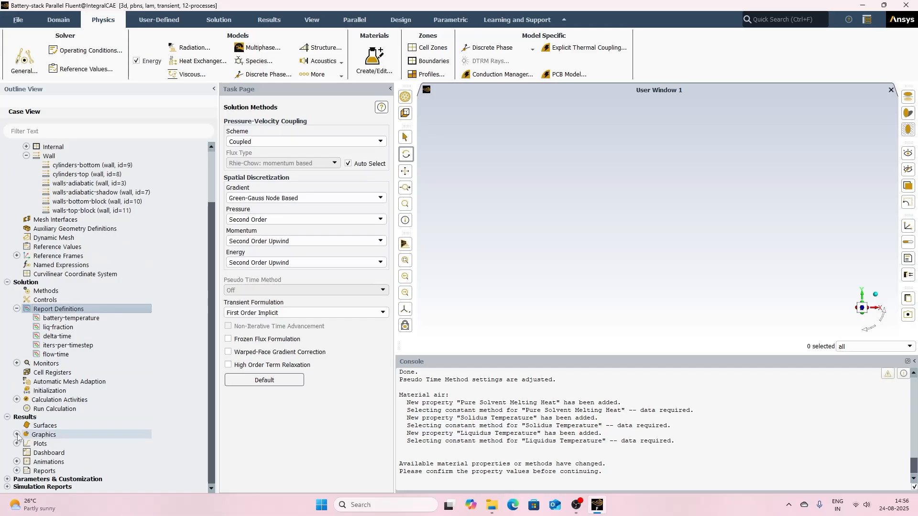
{"action": "left_click", "coordinate": [53, 392]}
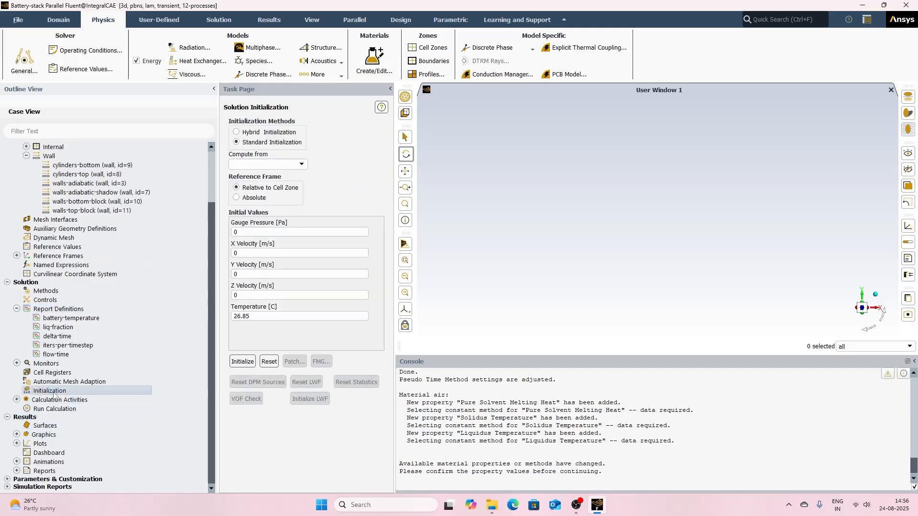
{"action": "left_click", "coordinate": [236, 198]}
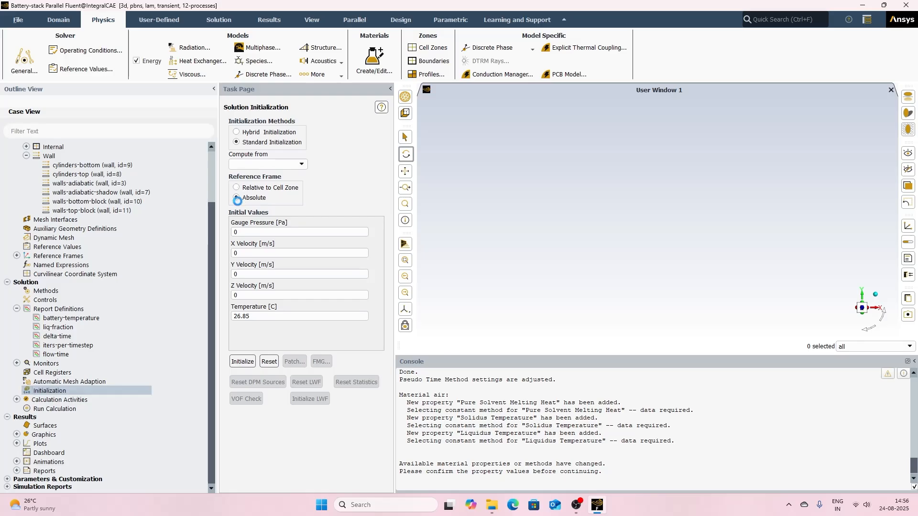
{"action": "double_click", "coordinate": [252, 316]}
{"action": "type", "text": "2"}
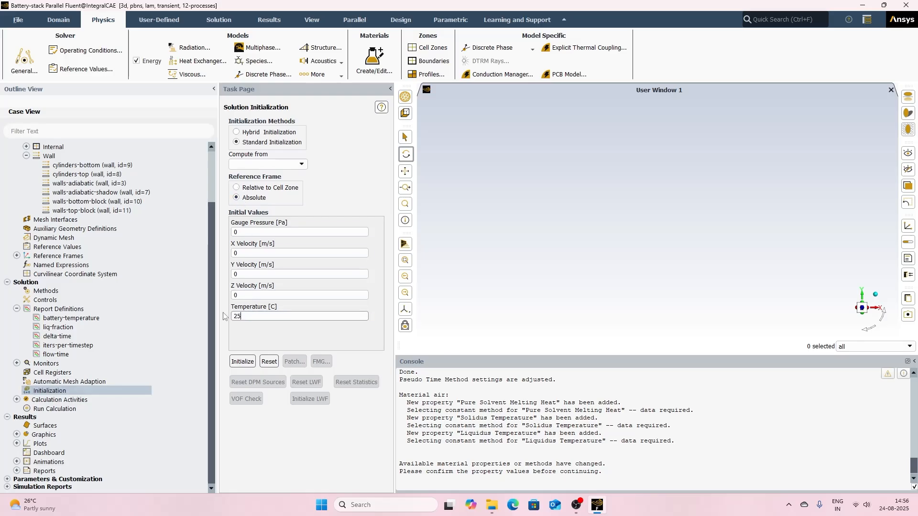
{"action": "type", "text": "5"}
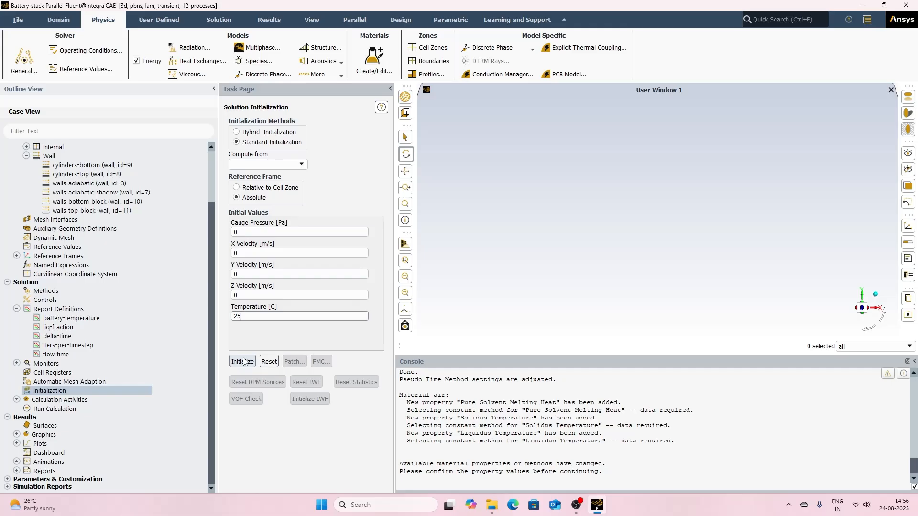
{"action": "left_click", "coordinate": [243, 362]}
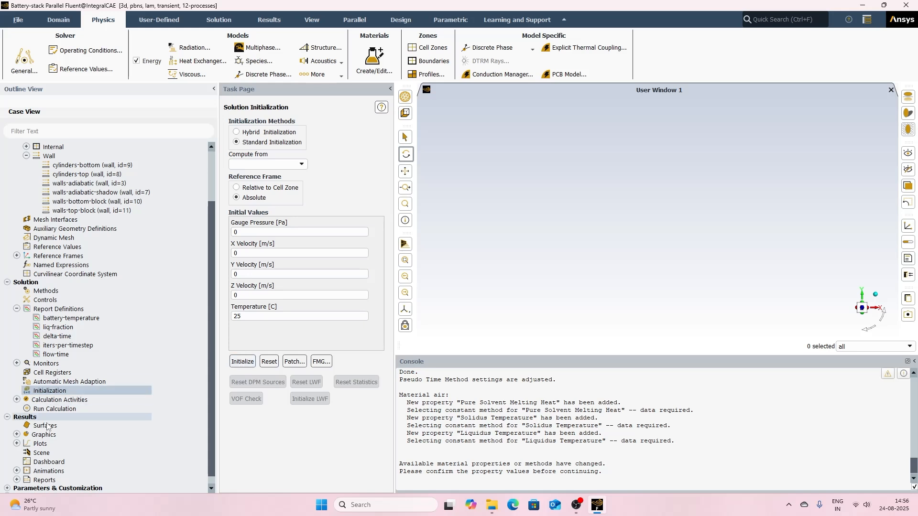
- Display the mesh faces of all surfaces and inspect the battery block from an angle
{"action": "scroll", "coordinate": [81, 387], "scroll_direction": "down", "scroll_amount": 1}
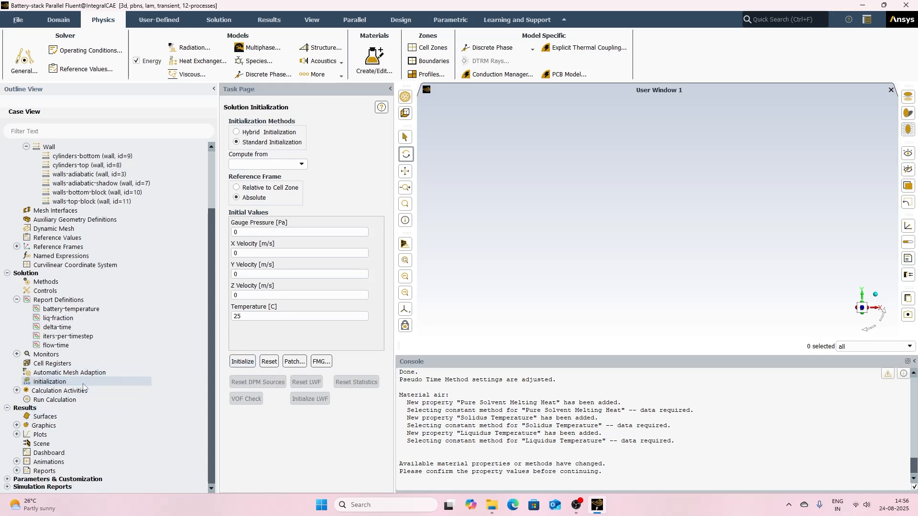
{"action": "left_click", "coordinate": [16, 426]}
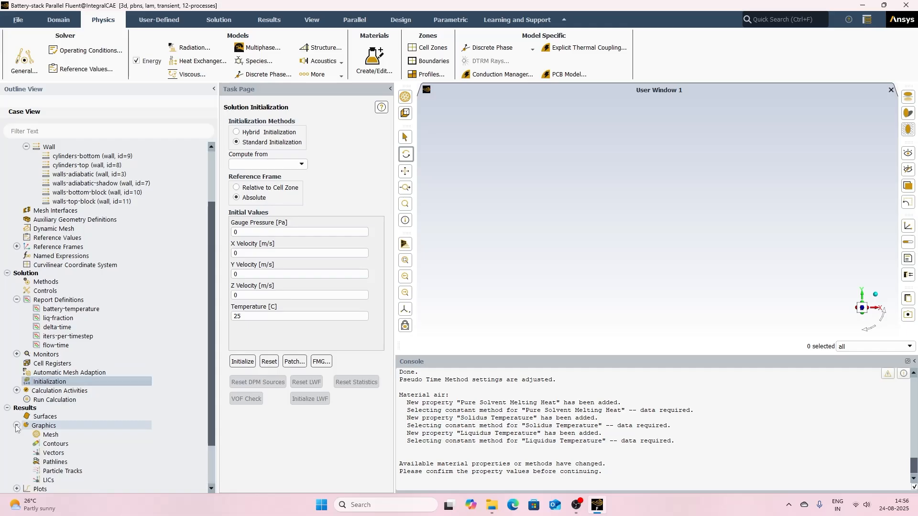
{"action": "scroll", "coordinate": [62, 416], "scroll_direction": "down", "scroll_amount": 2}
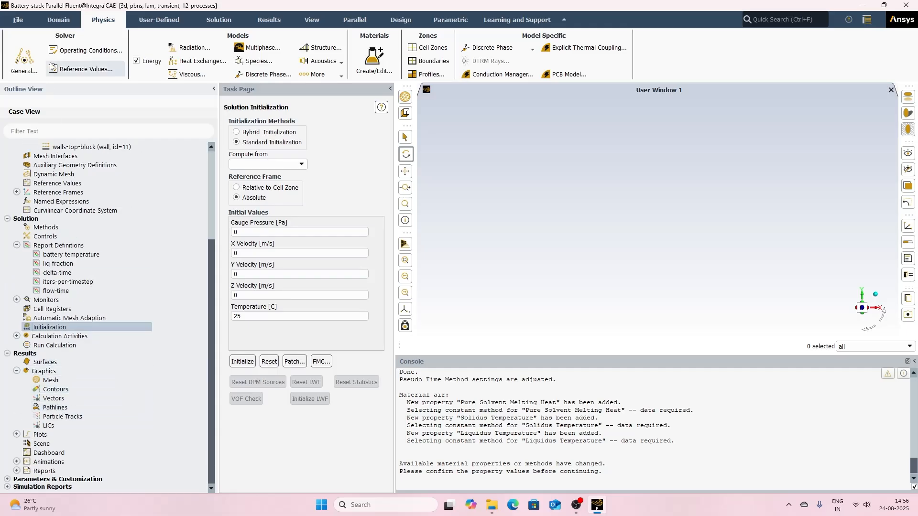
{"action": "left_click", "coordinate": [55, 21]}
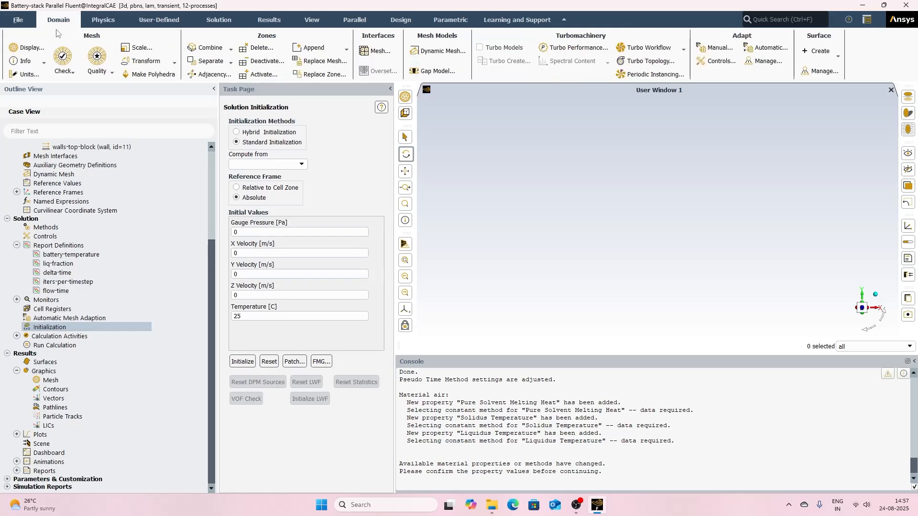
{"action": "left_click", "coordinate": [32, 47]}
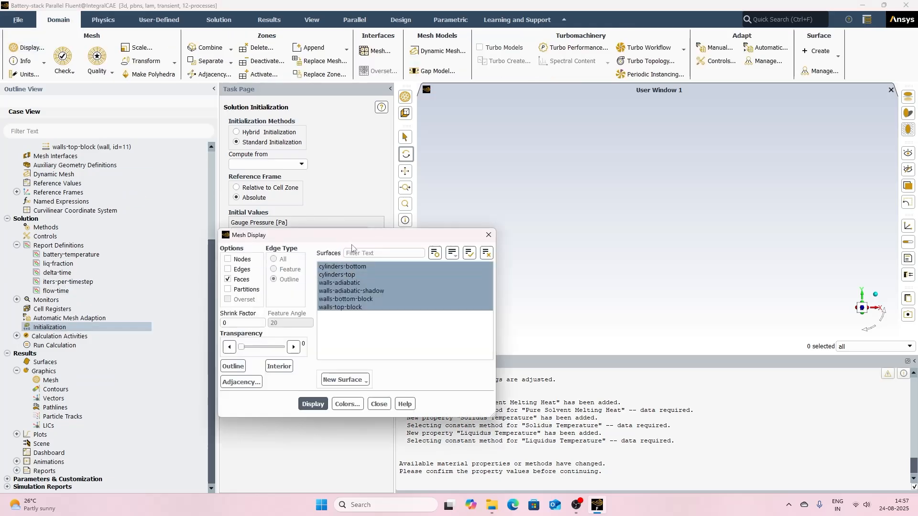
{"action": "left_click_drag", "start_coordinate": [348, 237], "coordinate": [252, 210]}
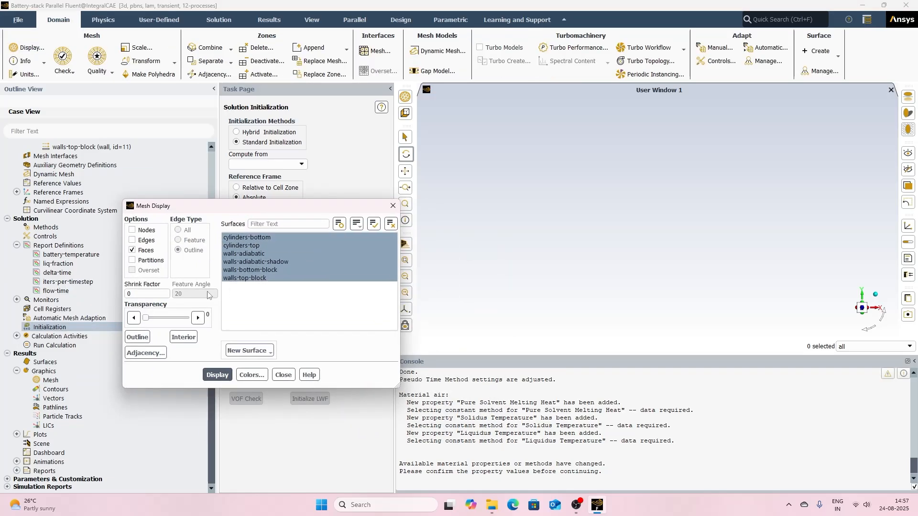
{"action": "left_click", "coordinate": [217, 375]}
{"action": "left_click_drag", "start_coordinate": [585, 215], "coordinate": [612, 170]}
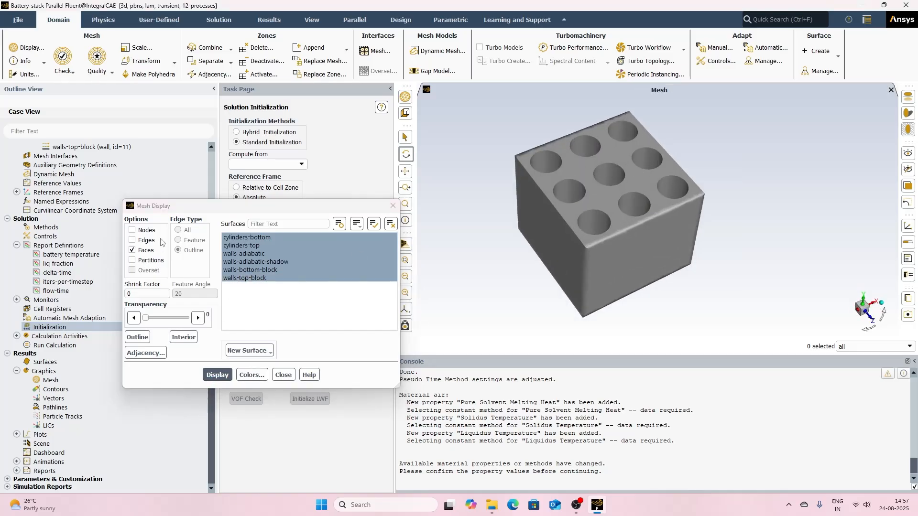
- Redisplay the mesh with all edges shown along with the faces and inspect it
{"action": "left_click", "coordinate": [132, 239]}
{"action": "left_click", "coordinate": [178, 230]}
{"action": "left_click", "coordinate": [217, 375]}
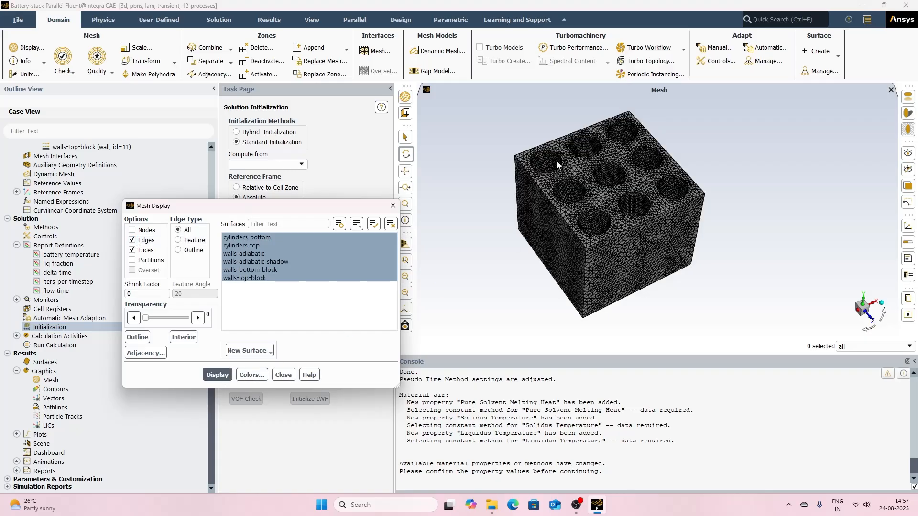
{"action": "left_click_drag", "start_coordinate": [587, 216], "coordinate": [603, 189]}
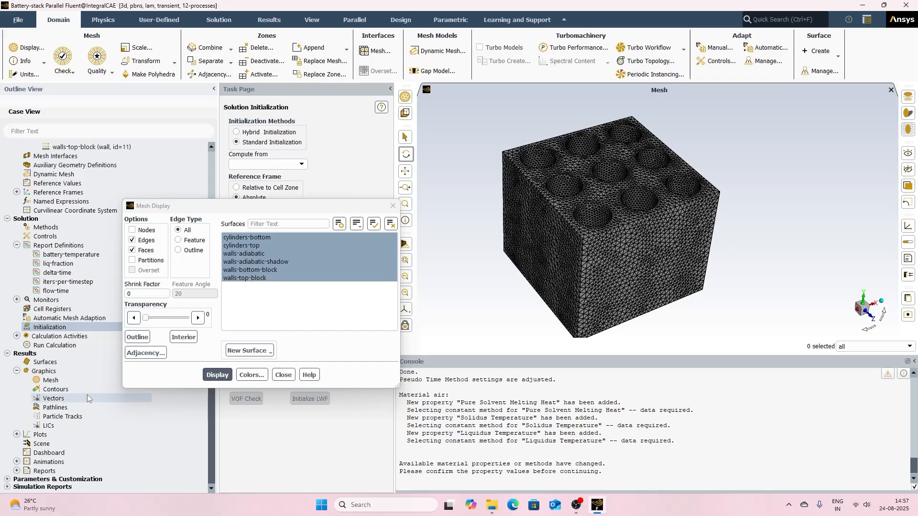
- Start a new iso-surface and name it z-plane
{"action": "right_click", "coordinate": [42, 362]}
{"action": "mouse_move", "coordinate": [71, 379]}
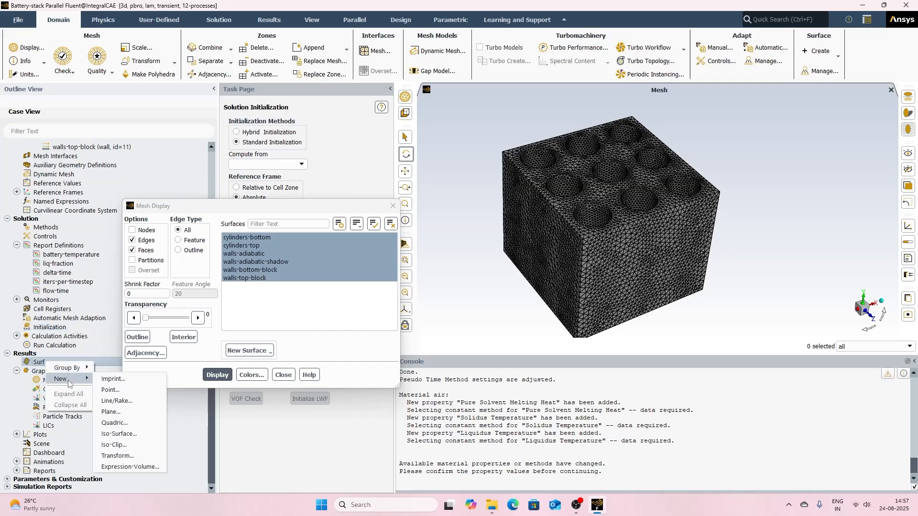
{"action": "left_click", "coordinate": [139, 434]}
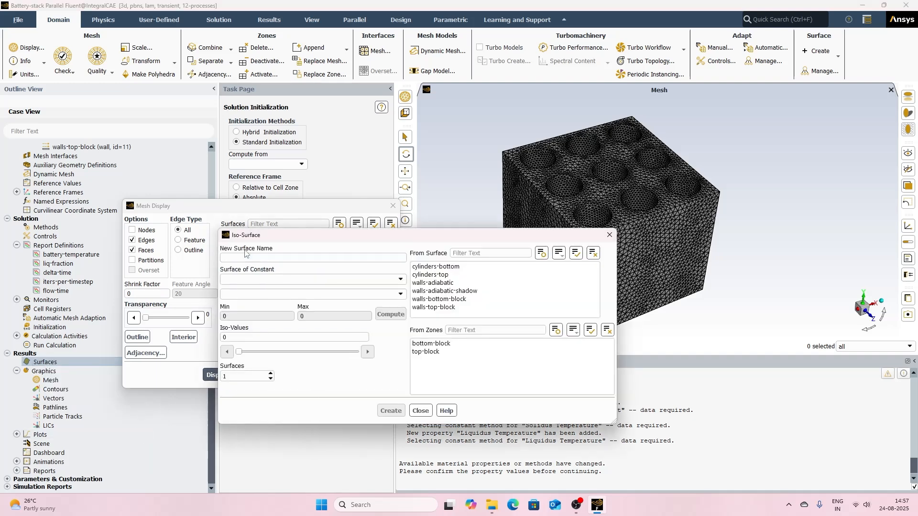
{"action": "left_click", "coordinate": [244, 258]}
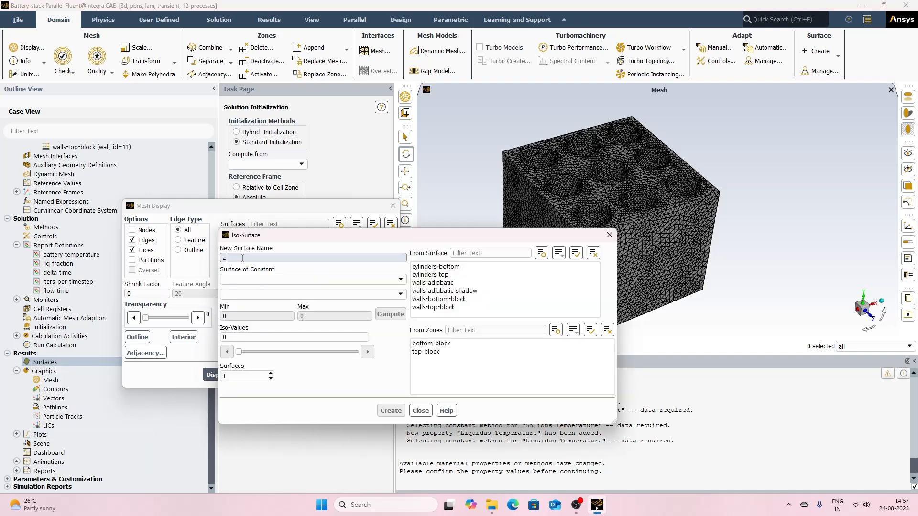
{"action": "type", "text": "z-plane"}
- Define z-plane as a surface of constant mesh Z-Coordinate at 0 mm, compute the coordinate range, and create it
{"action": "left_click", "coordinate": [247, 280]}
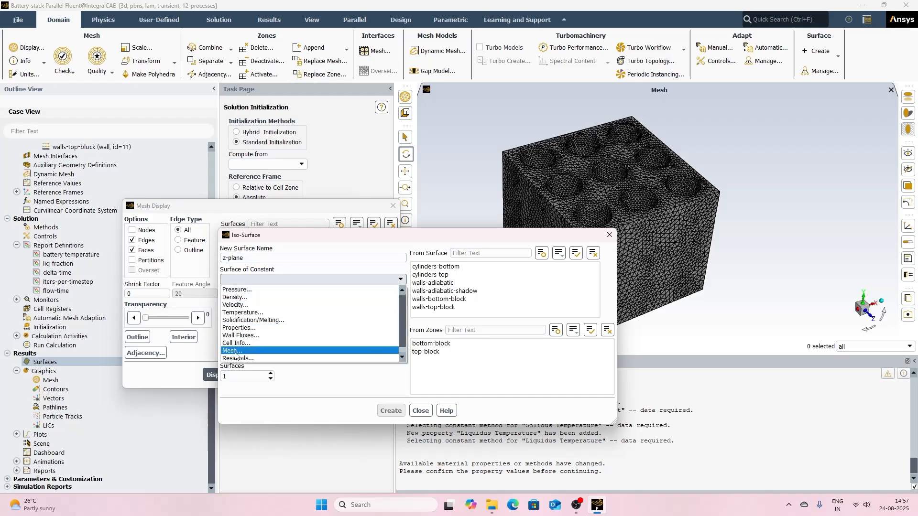
{"action": "left_click", "coordinate": [262, 344]}
{"action": "left_click", "coordinate": [253, 295]}
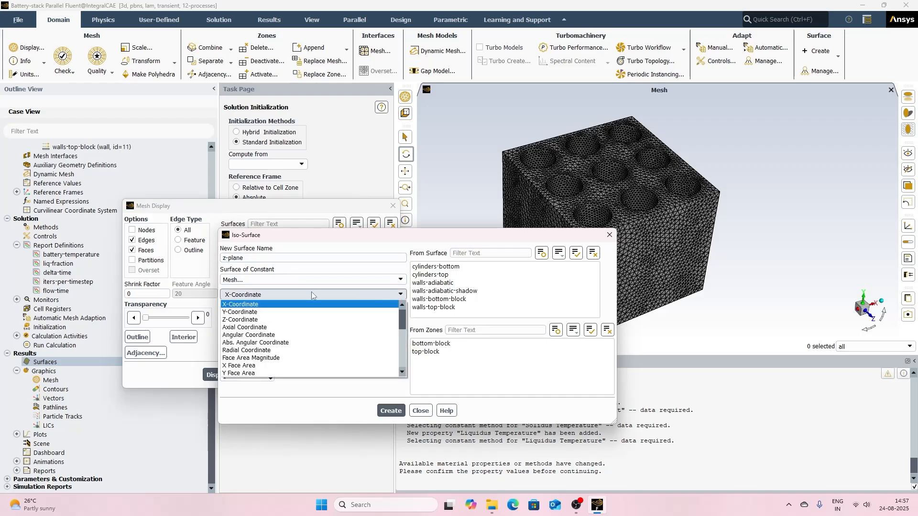
{"action": "left_click", "coordinate": [250, 319]}
{"action": "left_click", "coordinate": [390, 314]}
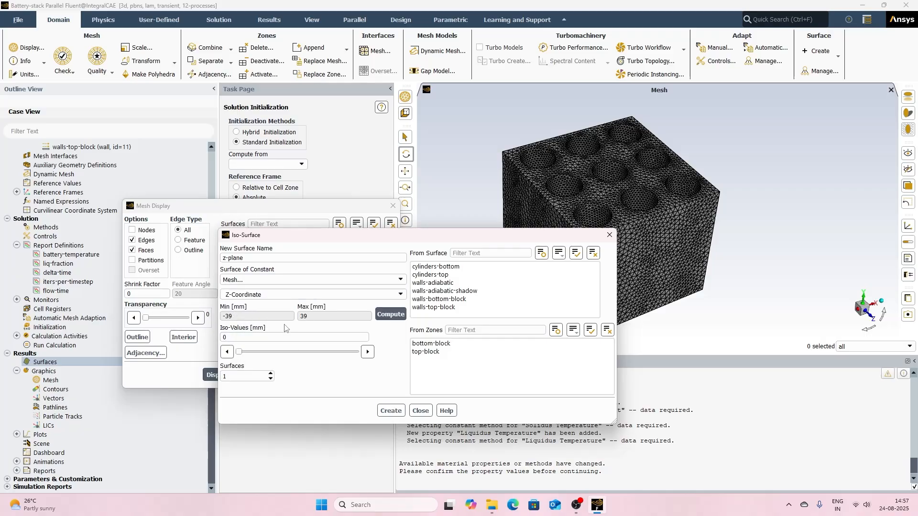
{"action": "double_click", "coordinate": [234, 338]}
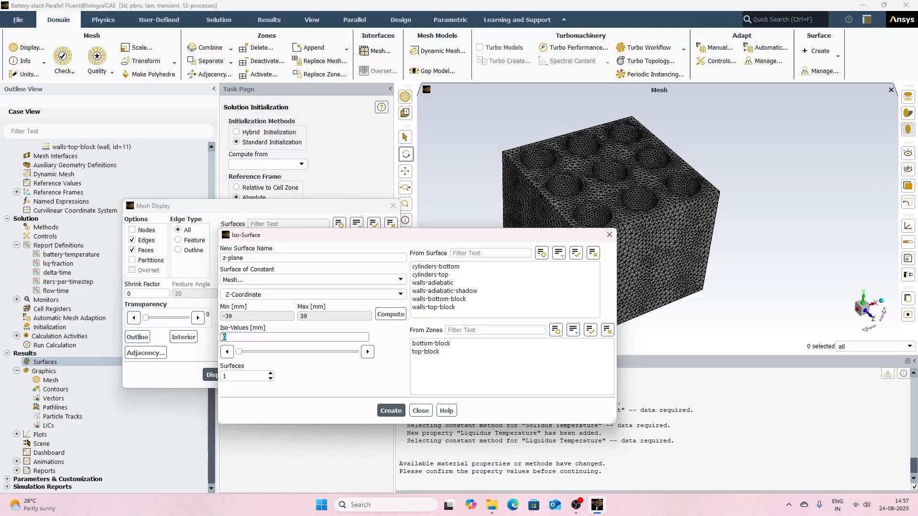
{"action": "left_click", "coordinate": [330, 385]}
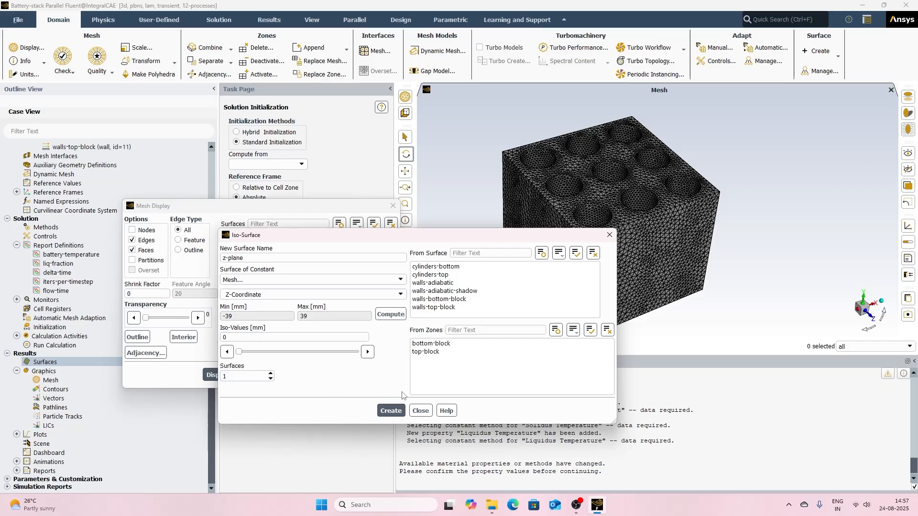
{"action": "left_click", "coordinate": [388, 411]}
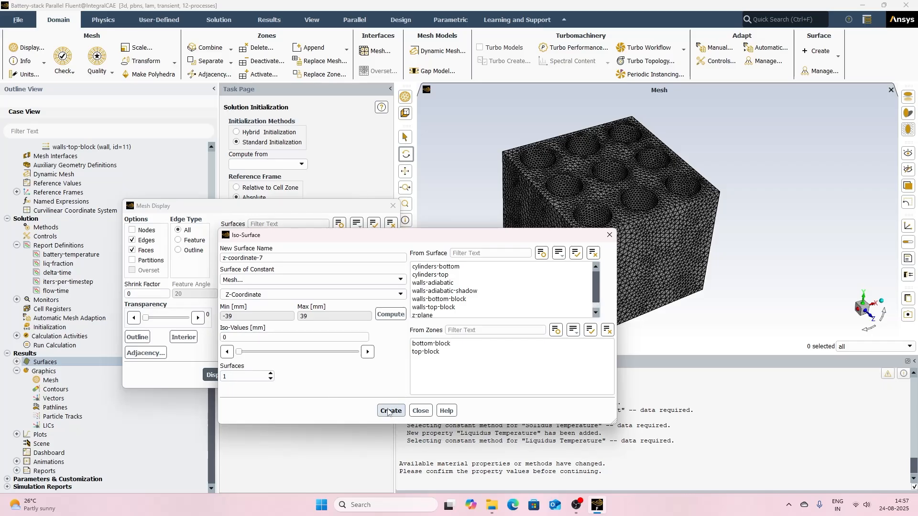
{"action": "left_click", "coordinate": [420, 411]}
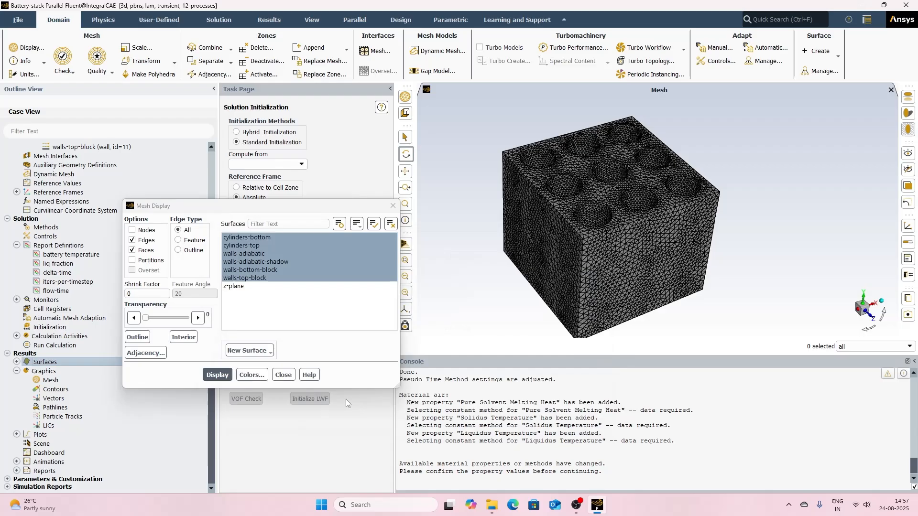
- Display the mesh of only the z-plane surface, inspect the cross-section, and close the mesh display settings
{"action": "left_click", "coordinate": [390, 224]}
{"action": "left_click", "coordinate": [234, 286]}
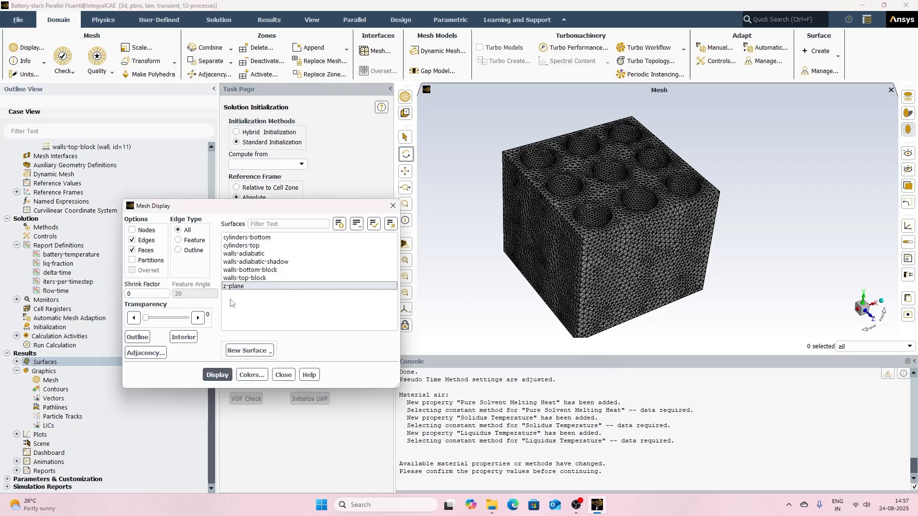
{"action": "left_click", "coordinate": [218, 375]}
{"action": "left_click_drag", "start_coordinate": [582, 323], "coordinate": [594, 241]}
{"action": "left_click", "coordinate": [283, 375]}
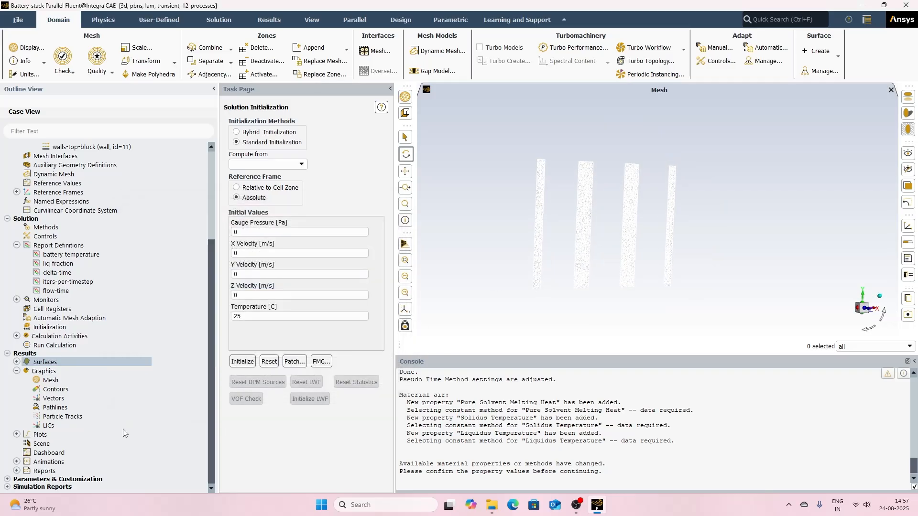
- Create a contour named temperature showing Static Temperature on the z-plane surface, with Global Range turned off
{"action": "right_click", "coordinate": [61, 393]}
{"action": "left_click", "coordinate": [76, 398]}
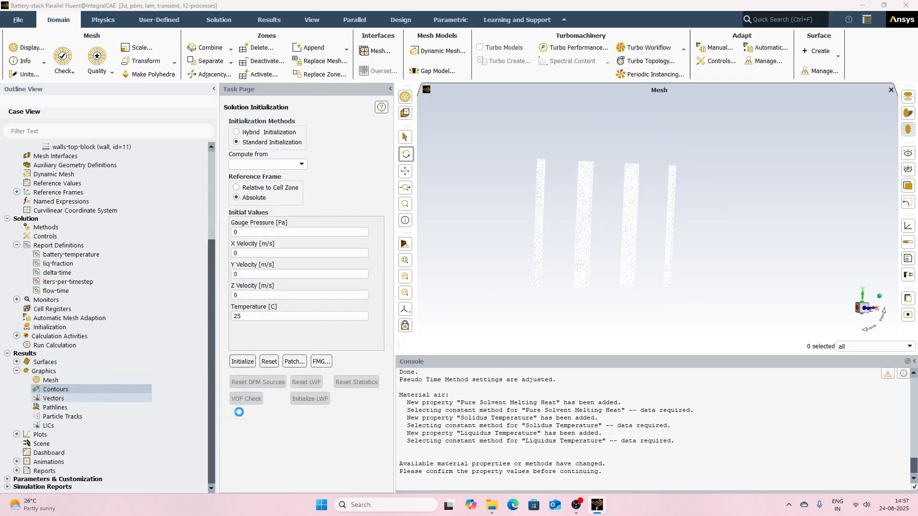
{"action": "double_click", "coordinate": [246, 257]}
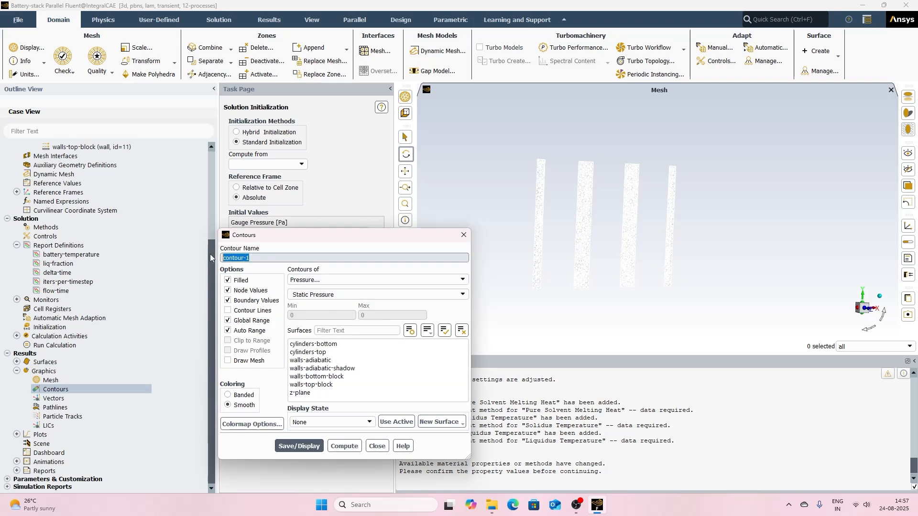
{"action": "type", "text": "t"}
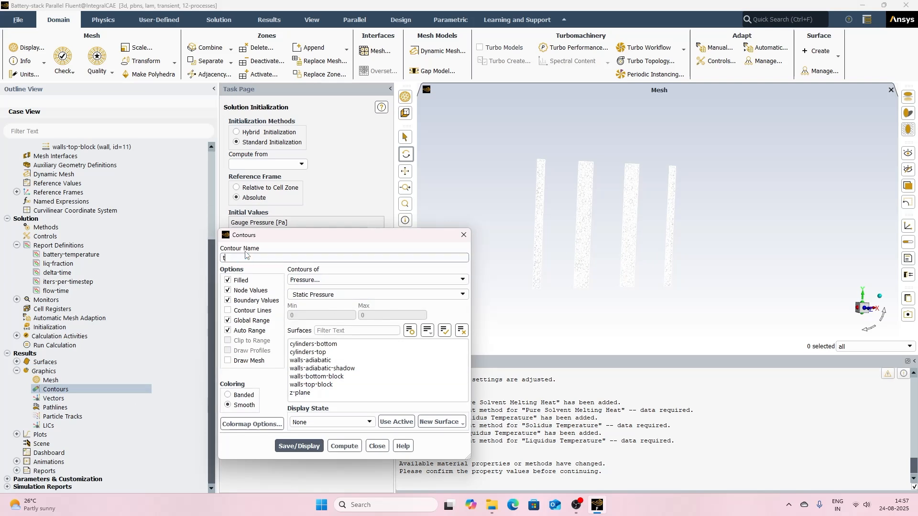
{"action": "type", "text": "emperature"}
{"action": "left_click", "coordinate": [306, 280]}
{"action": "left_click", "coordinate": [304, 311]}
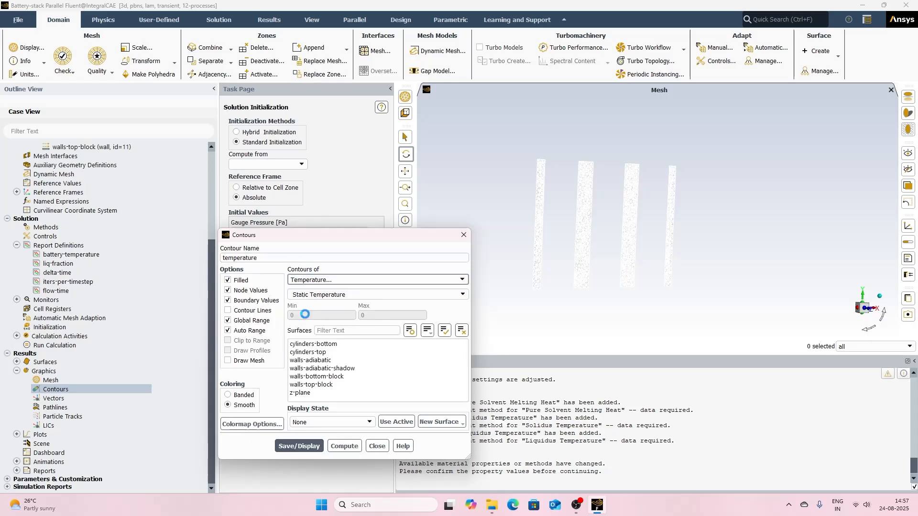
{"action": "left_click", "coordinate": [263, 321]}
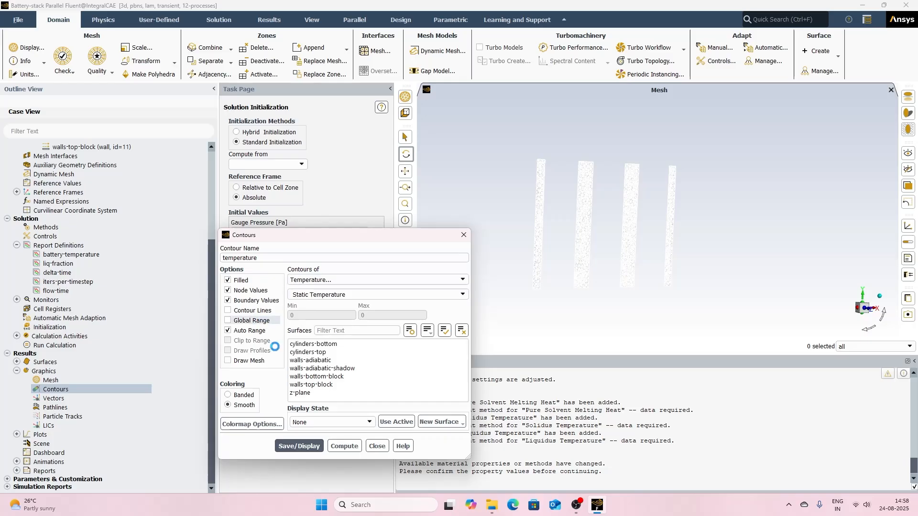
{"action": "left_click", "coordinate": [297, 393]}
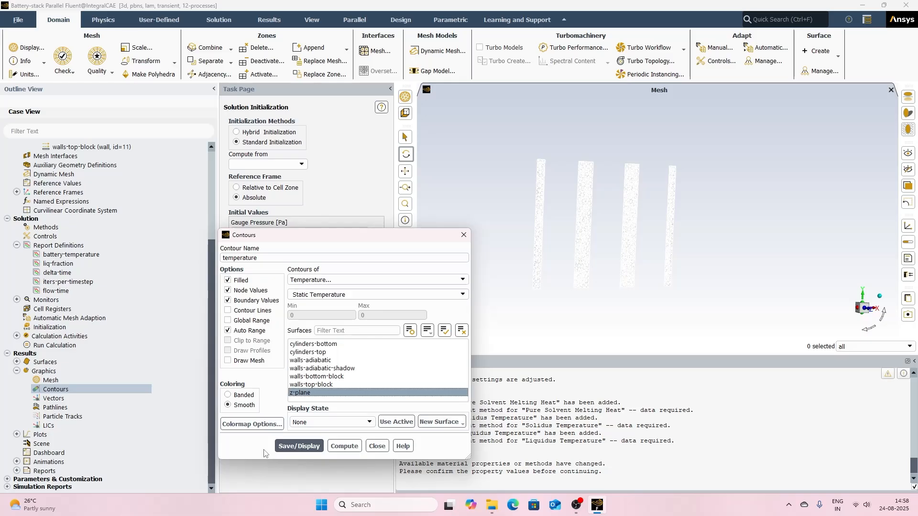
- Set the contour's colormap length to 0.7, apply it, and save and display the temperature contour
{"action": "left_click", "coordinate": [252, 424]}
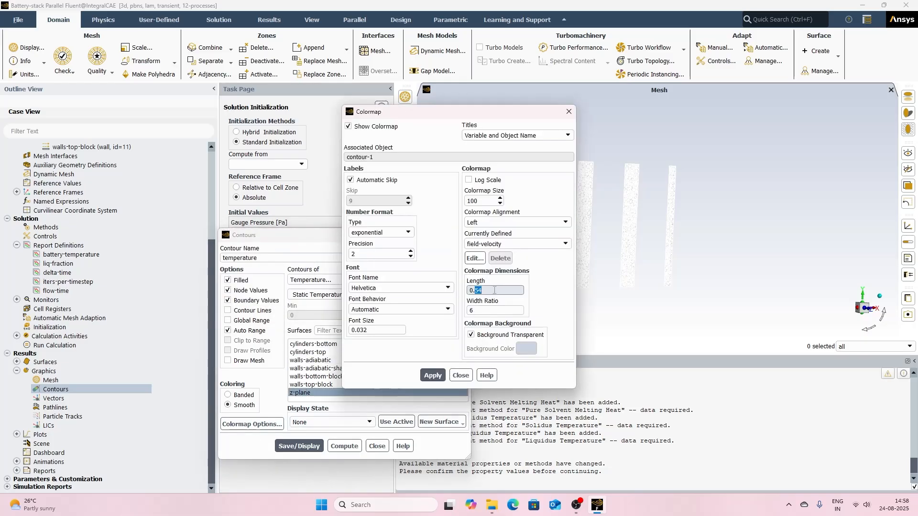
{"action": "type", "text": "7"}
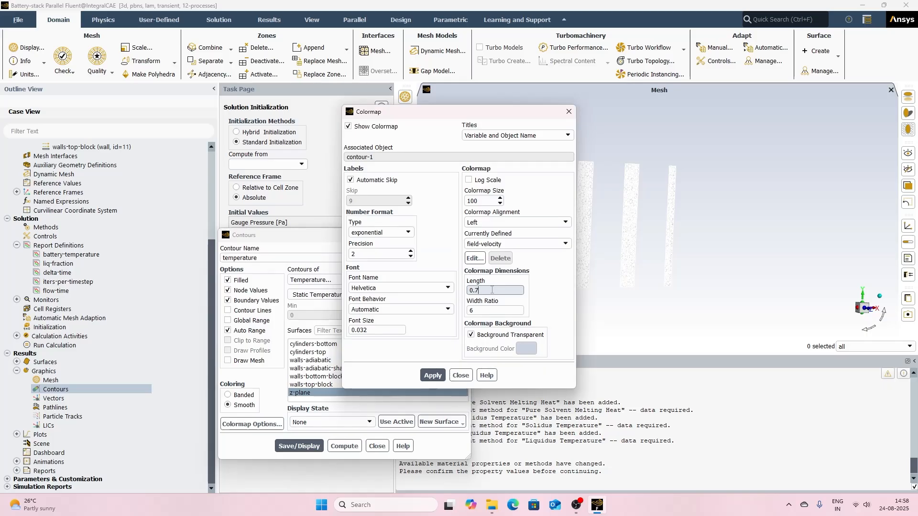
{"action": "left_click", "coordinate": [440, 375]}
{"action": "left_click", "coordinate": [460, 376]}
{"action": "left_click", "coordinate": [302, 446]}
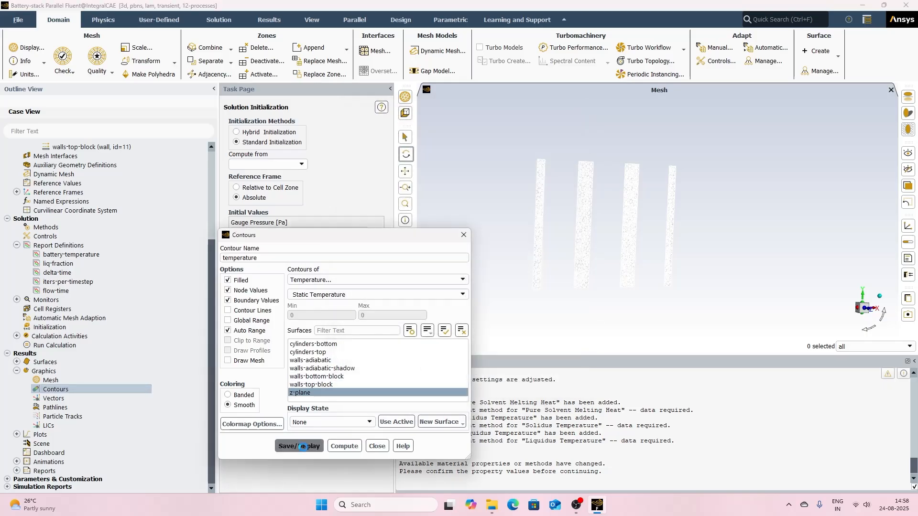
- Change the temperature colormap's number format to general with precision 2 and apply it to the displayed contour
{"action": "left_click_drag", "start_coordinate": [395, 239], "coordinate": [310, 228]}
{"action": "left_click", "coordinate": [189, 411]}
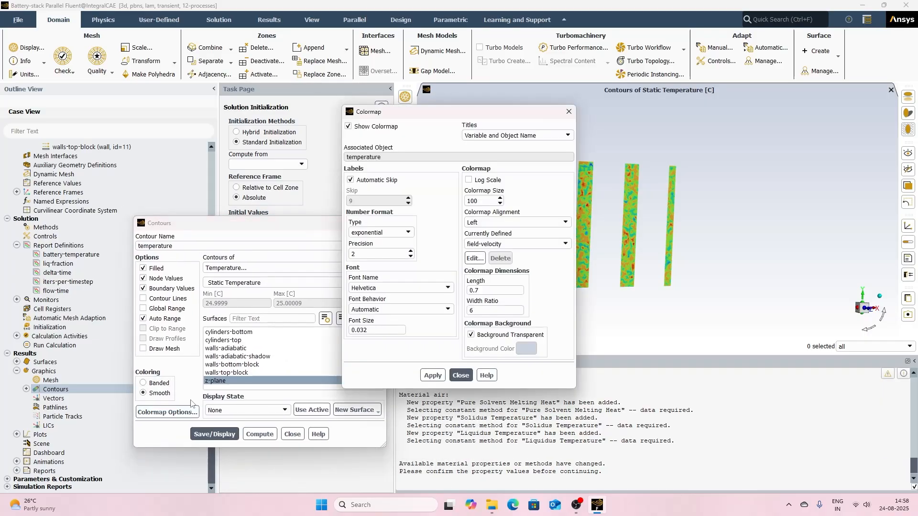
{"action": "left_click", "coordinate": [380, 233]}
{"action": "left_click", "coordinate": [371, 241]}
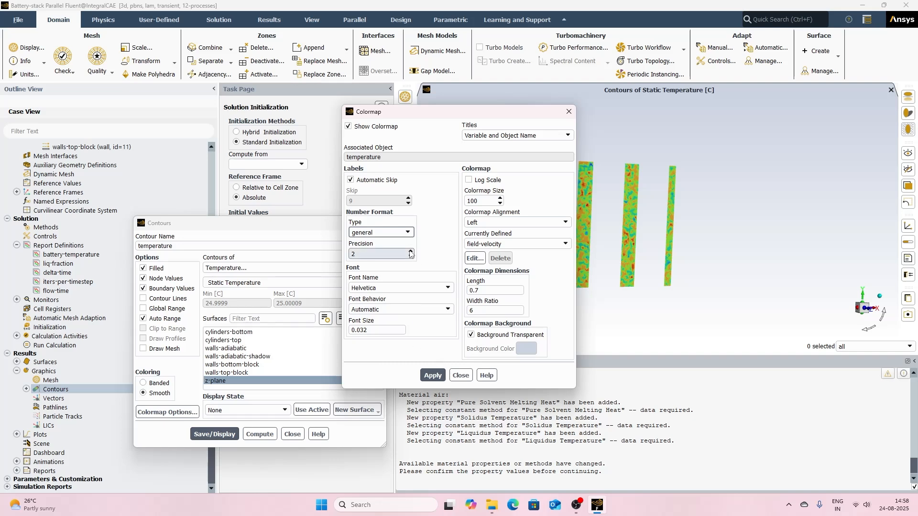
{"action": "left_click", "coordinate": [432, 375]}
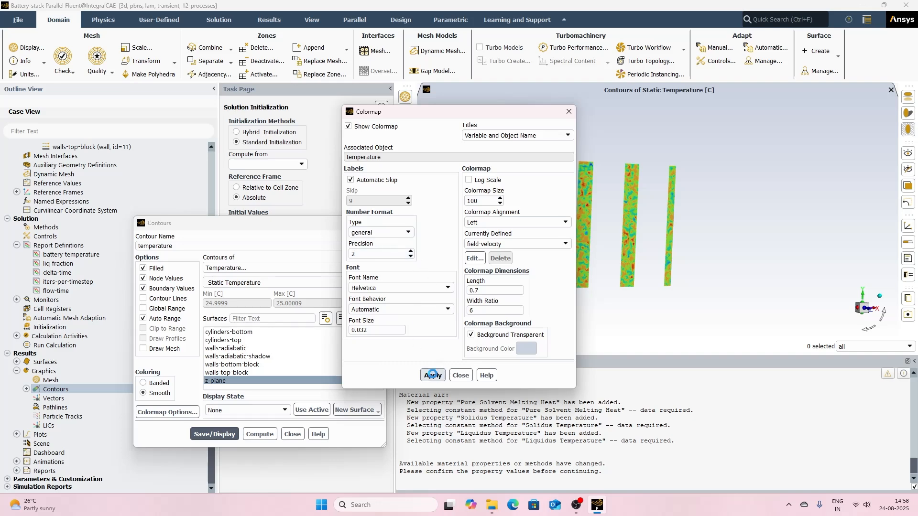
{"action": "left_click", "coordinate": [461, 375]}
{"action": "left_click_drag", "start_coordinate": [329, 225], "coordinate": [293, 225]}
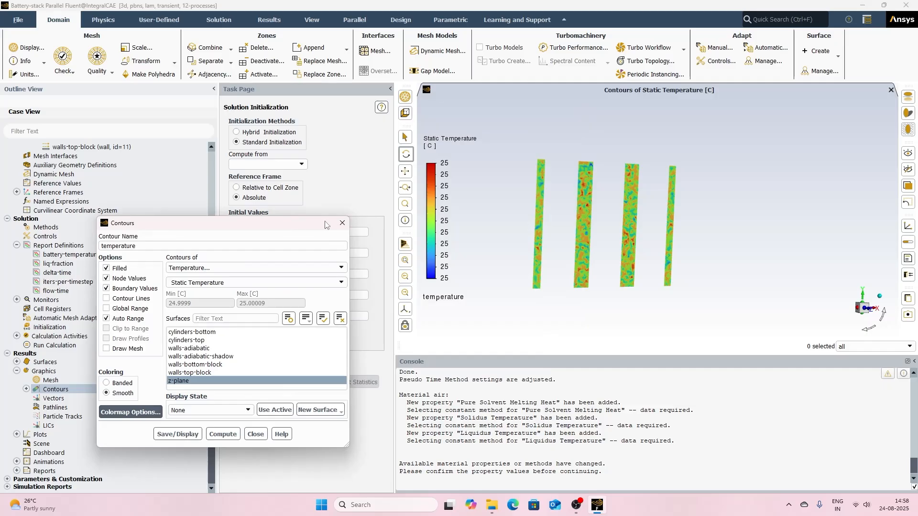
- Orient the temperature contour to face the z-plane and preview it as a JPEG picture with a white background
{"action": "left_click_drag", "start_coordinate": [591, 136], "coordinate": [569, 125]}
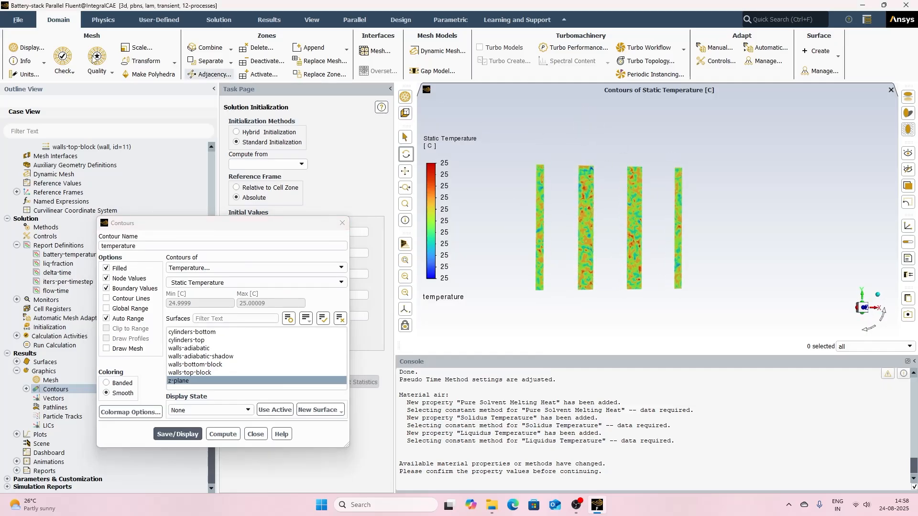
{"action": "left_click", "coordinate": [18, 19]}
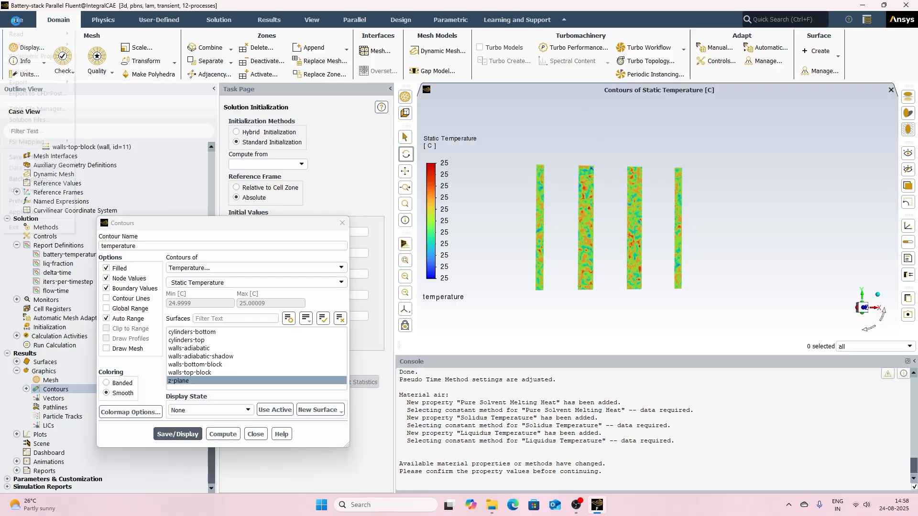
{"action": "left_click", "coordinate": [28, 157]}
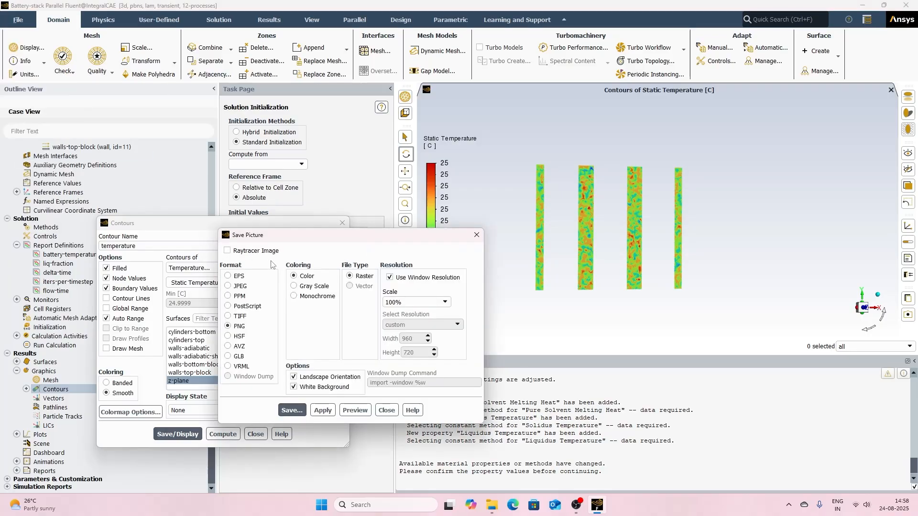
{"action": "left_click_drag", "start_coordinate": [297, 235], "coordinate": [81, 161]}
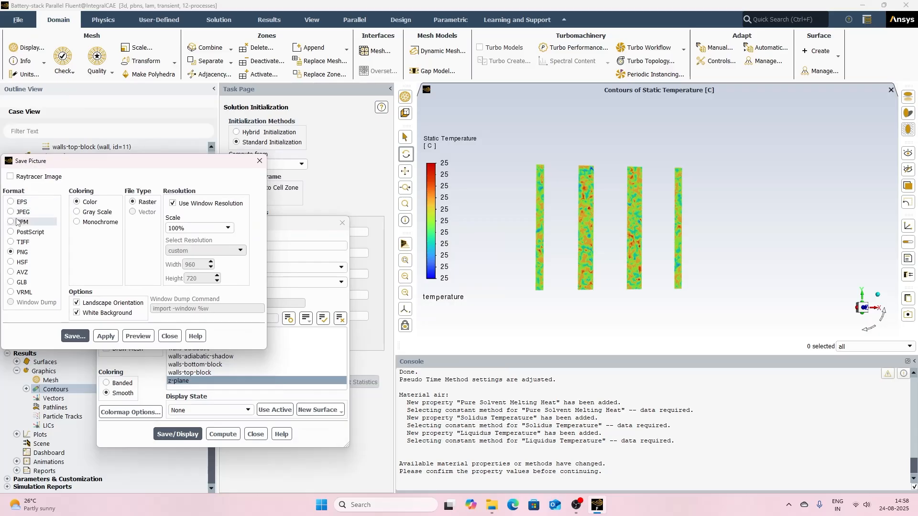
{"action": "left_click", "coordinate": [138, 336]}
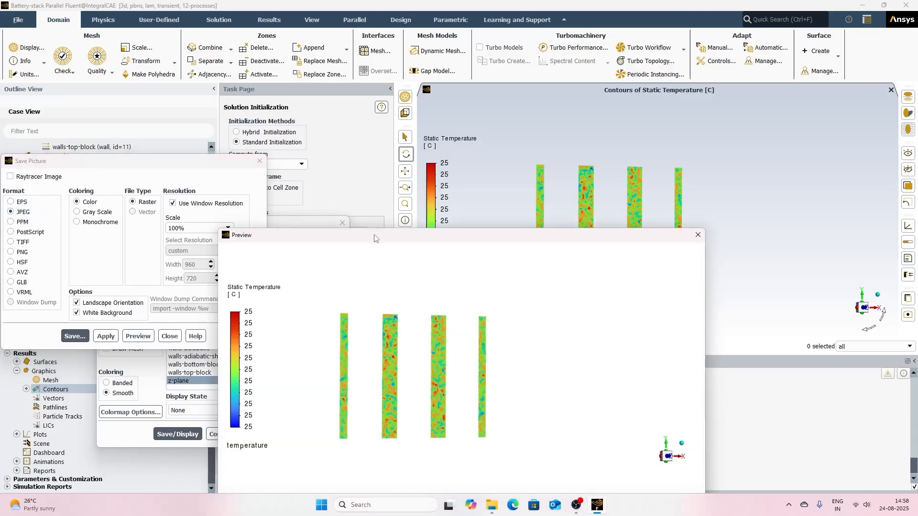
{"action": "left_click_drag", "start_coordinate": [375, 238], "coordinate": [364, 143]}
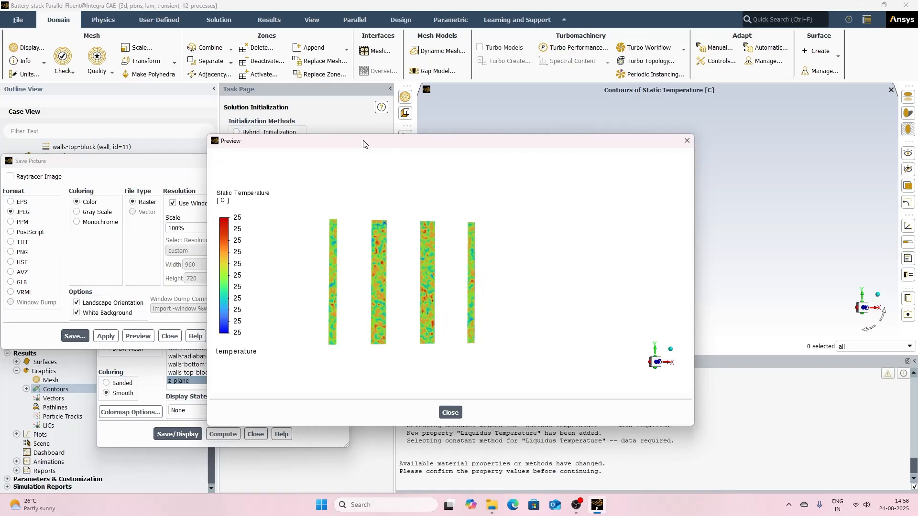
{"action": "left_click", "coordinate": [687, 142]}
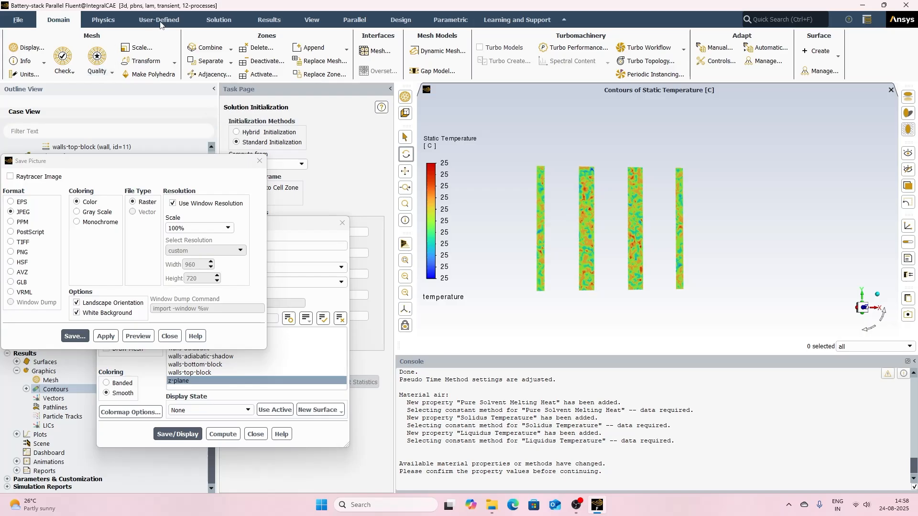
- Save the current view as view-animation, and close the picture and contour settings
{"action": "left_click", "coordinate": [310, 19]}
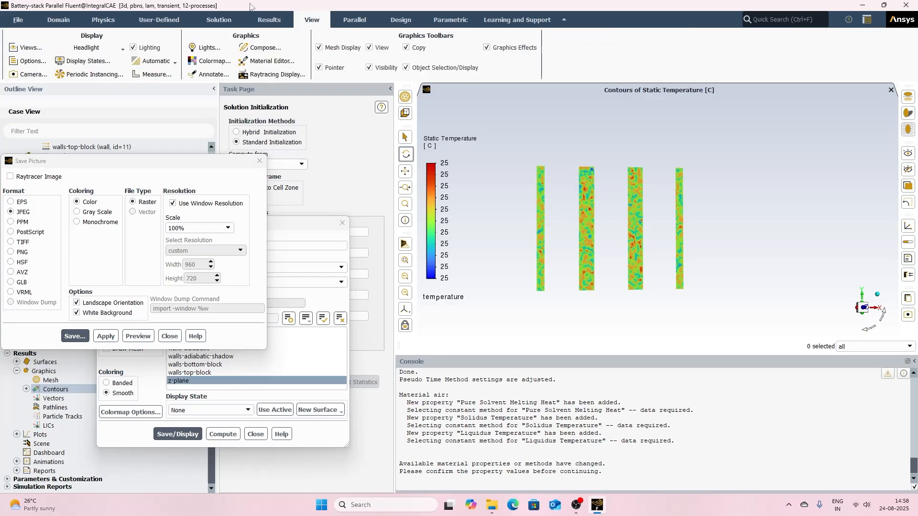
{"action": "left_click", "coordinate": [26, 48]}
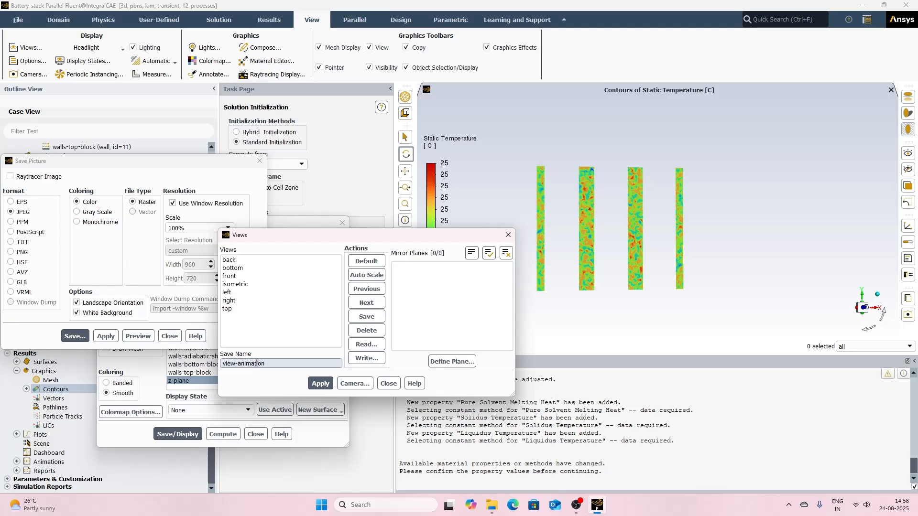
{"action": "left_click", "coordinate": [379, 317]}
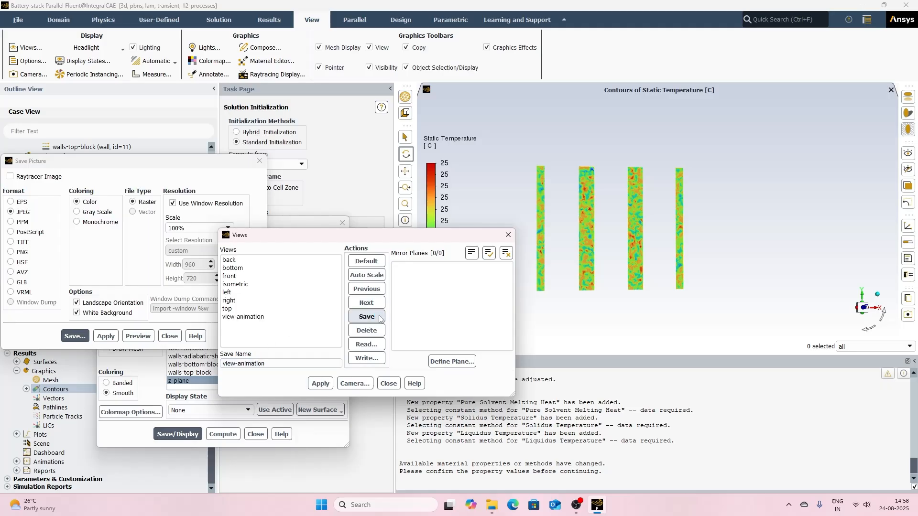
{"action": "left_click", "coordinate": [388, 384]}
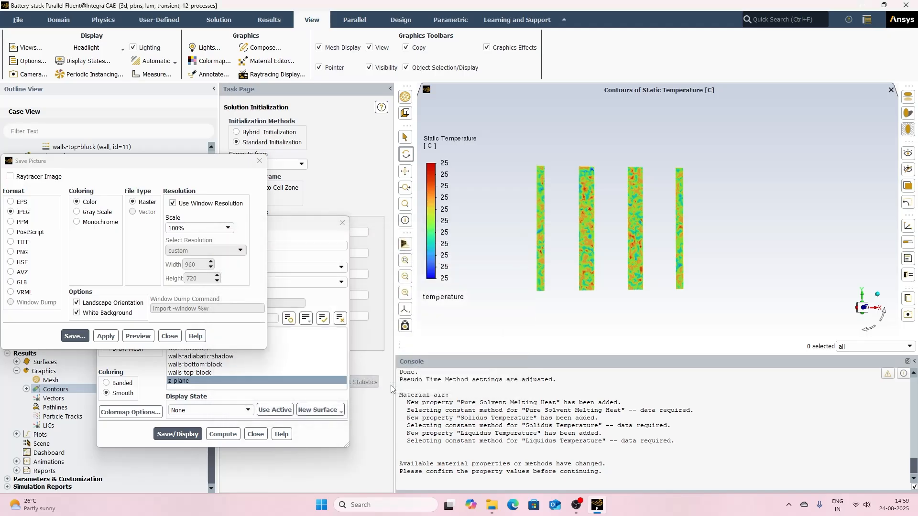
{"action": "left_click", "coordinate": [168, 336]}
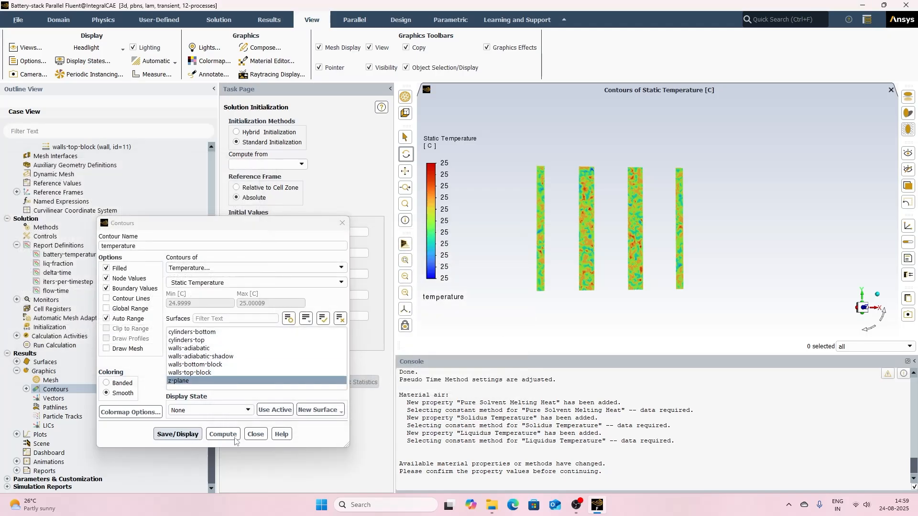
{"action": "left_click", "coordinate": [253, 435]}
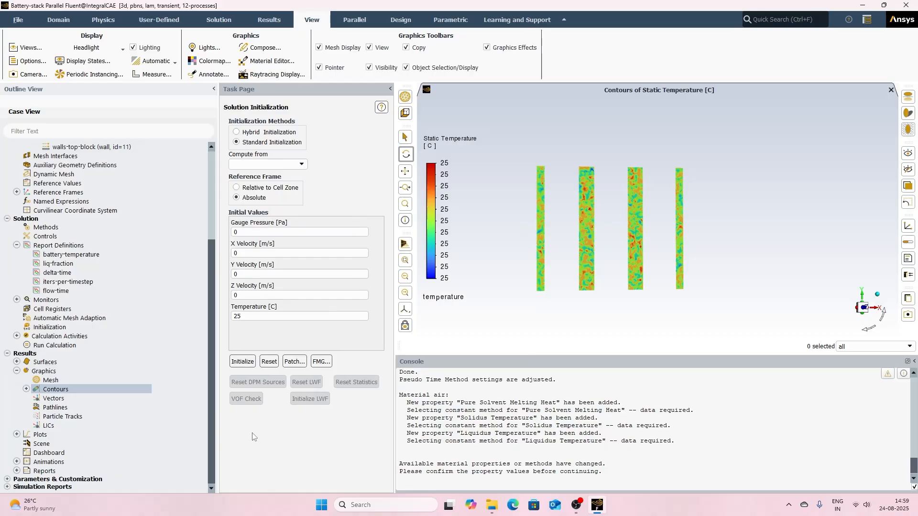
- Create and display a contour named liq-fraction of Solidification/Melting Liquid Fraction on z-plane, based on the temperature contour's settings
{"action": "left_click", "coordinate": [27, 389]}
{"action": "right_click", "coordinate": [70, 397]}
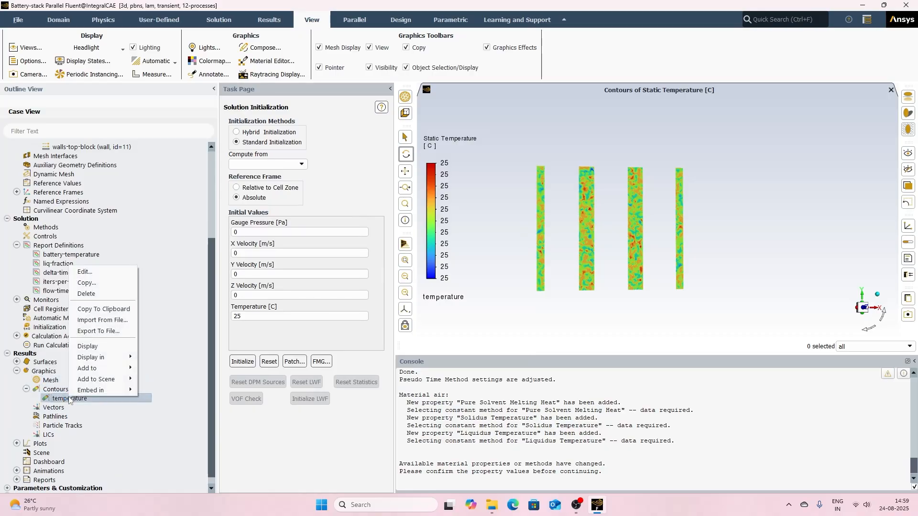
{"action": "left_click", "coordinate": [85, 271]}
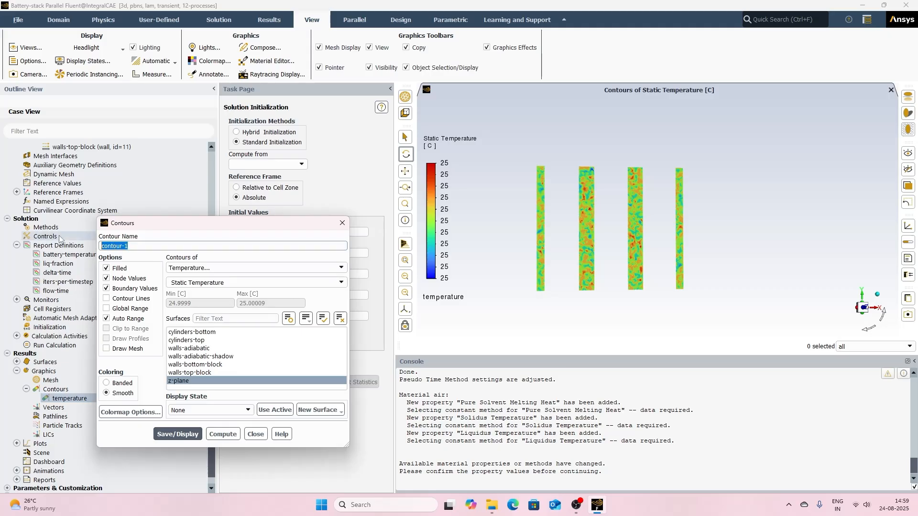
{"action": "type", "text": "liq-fraction"}
{"action": "left_click", "coordinate": [199, 268]}
{"action": "left_click", "coordinate": [206, 309]}
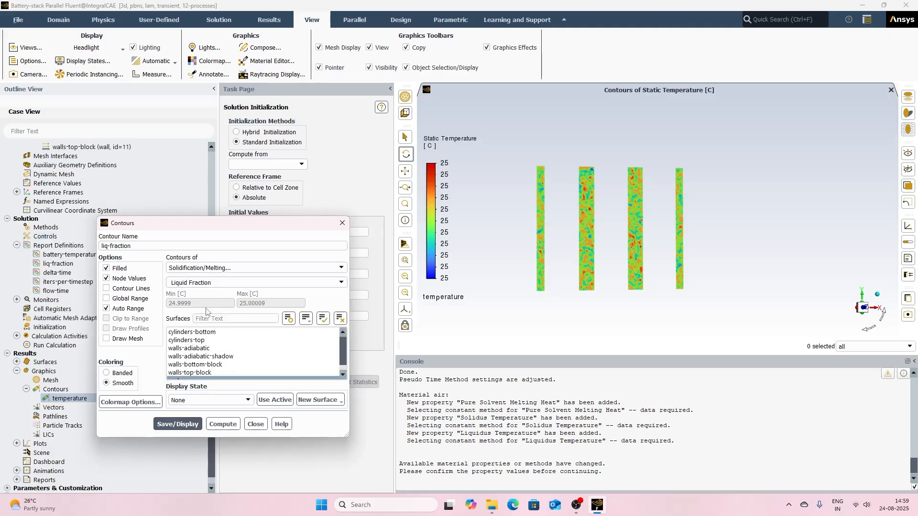
{"action": "left_click", "coordinate": [177, 424]}
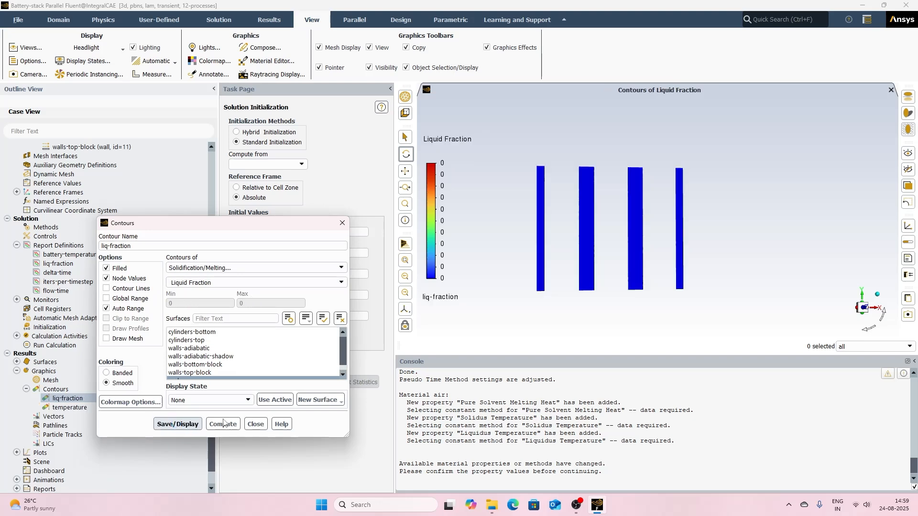
{"action": "left_click", "coordinate": [252, 424]}
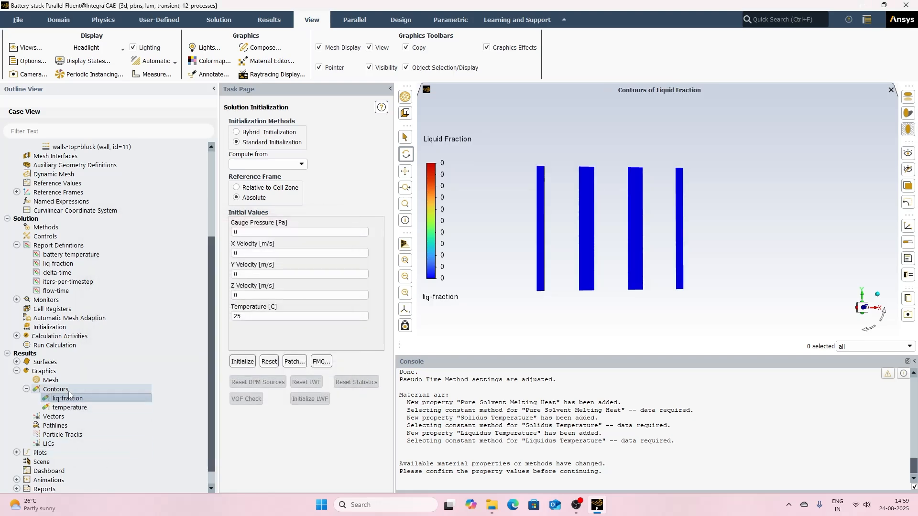
- Create a new solution animation under the calculation activities and name it a-temperature
{"action": "scroll", "coordinate": [48, 449], "scroll_direction": "down", "scroll_amount": 1}
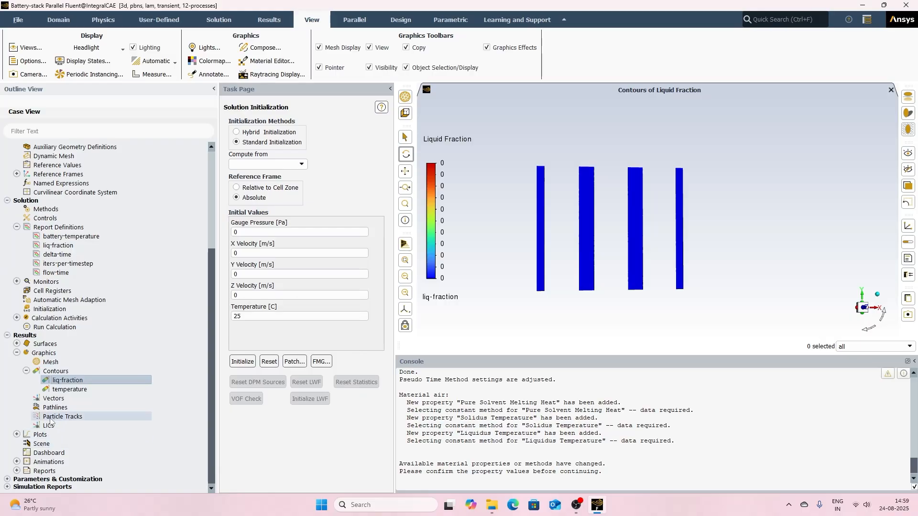
{"action": "left_click", "coordinate": [26, 371]}
{"action": "left_click", "coordinate": [17, 372]}
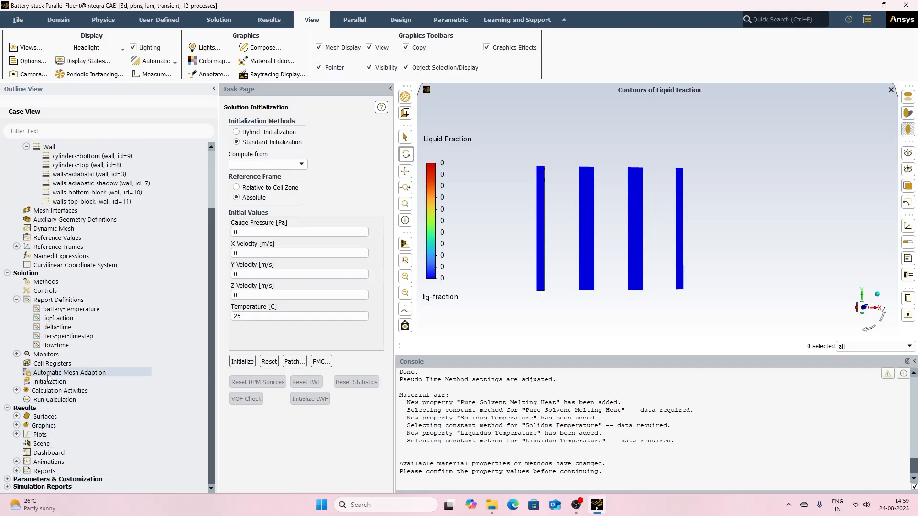
{"action": "left_click", "coordinate": [17, 391]}
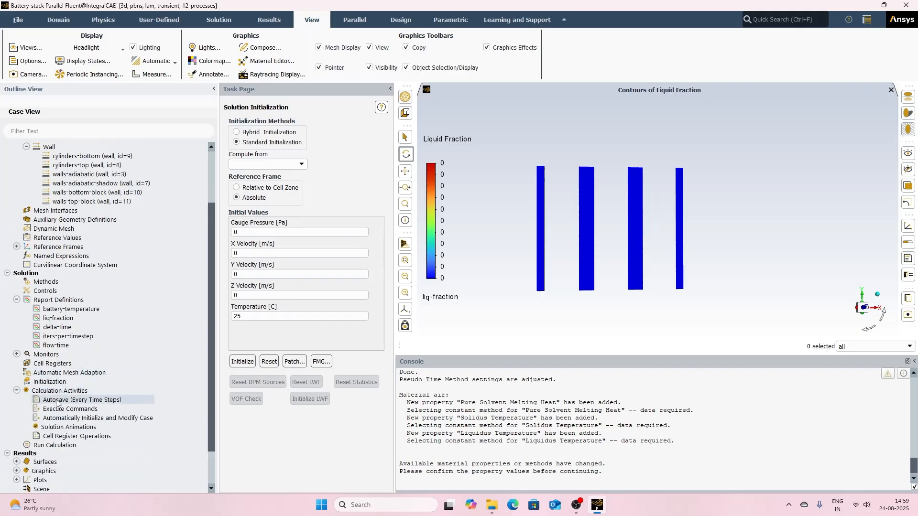
{"action": "right_click", "coordinate": [62, 426]}
{"action": "left_click", "coordinate": [76, 433]}
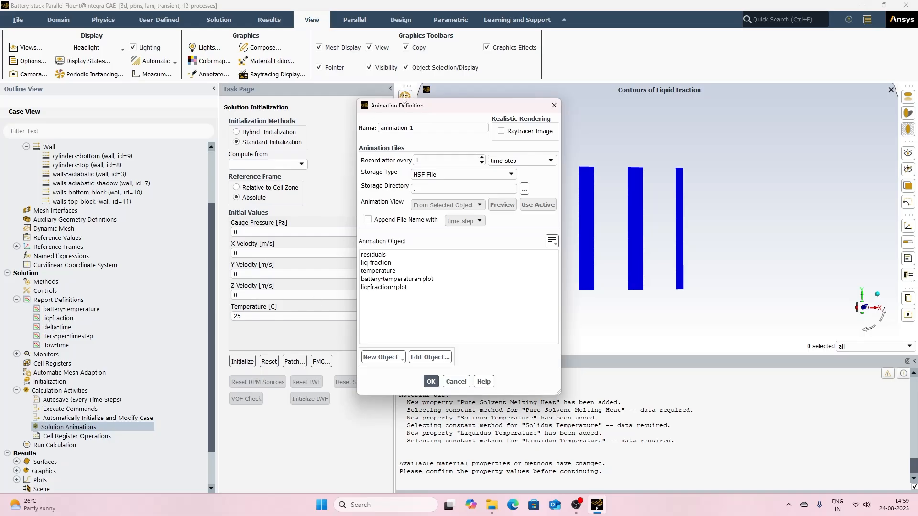
{"action": "left_click_drag", "start_coordinate": [404, 98], "coordinate": [74, 165]}
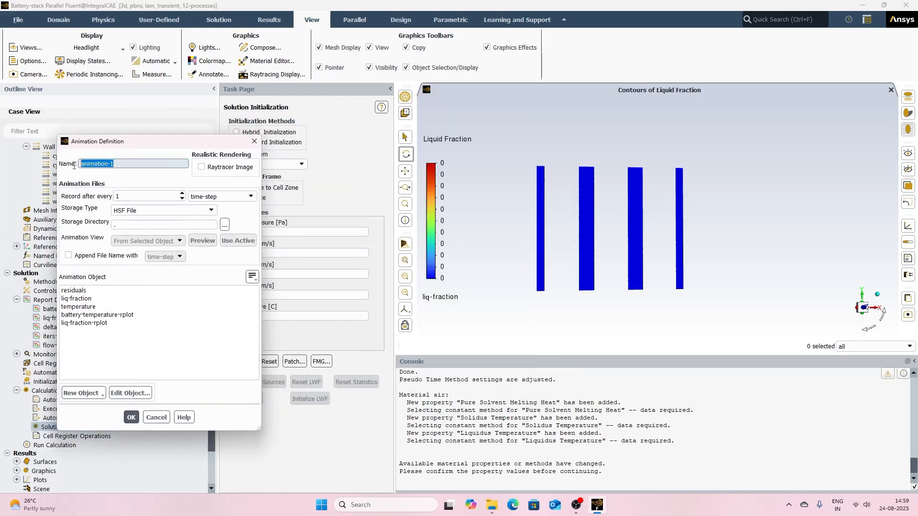
{"action": "type", "text": "a-temperature"}
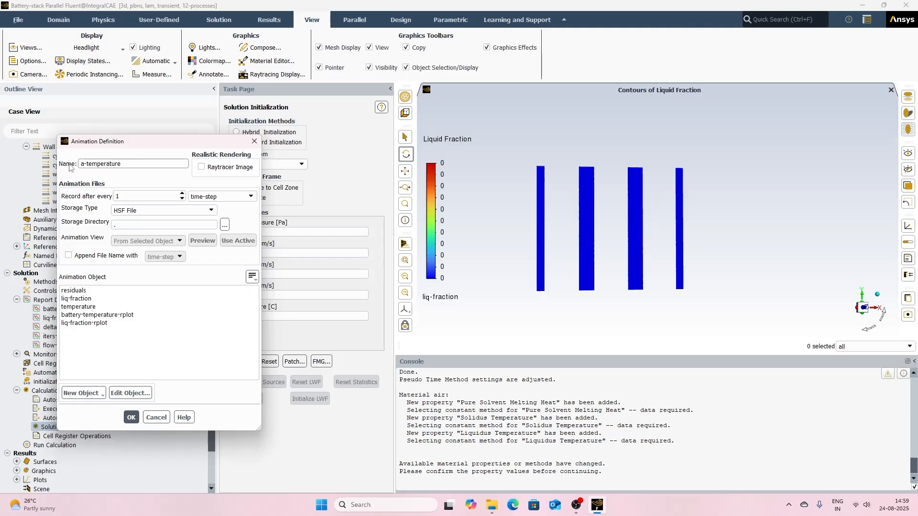
- Set the a-temperature animation to record every 5 s of flow-time and store its frames as JPEG images
{"action": "left_click", "coordinate": [211, 196]}
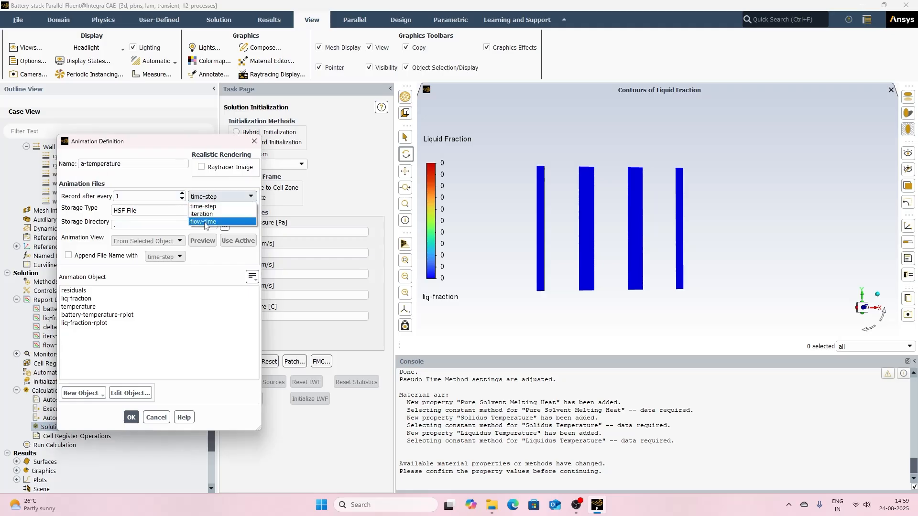
{"action": "left_click", "coordinate": [204, 220]}
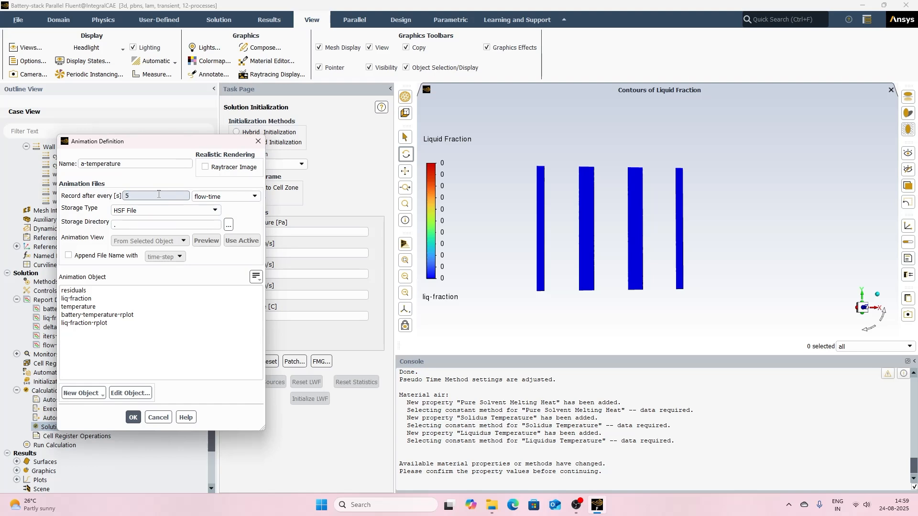
{"action": "double_click", "coordinate": [150, 192]}
{"action": "left_click", "coordinate": [139, 211]}
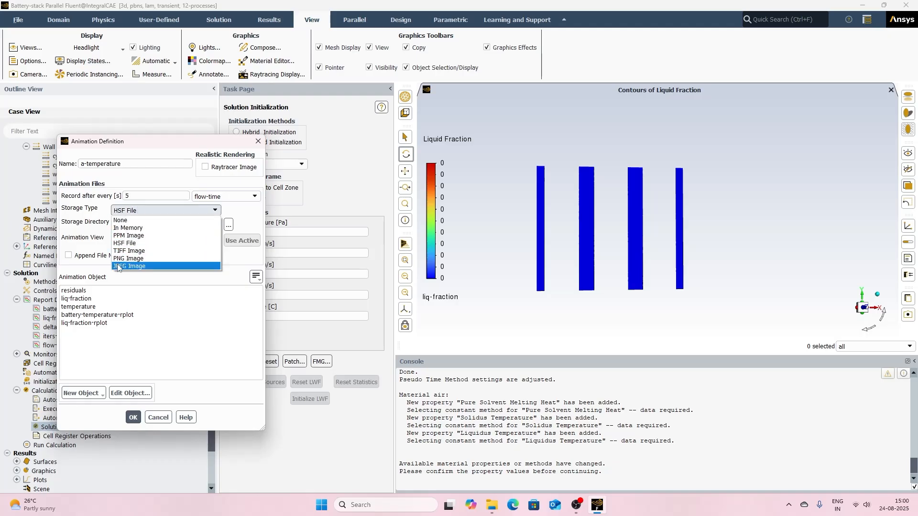
{"action": "left_click", "coordinate": [118, 266]}
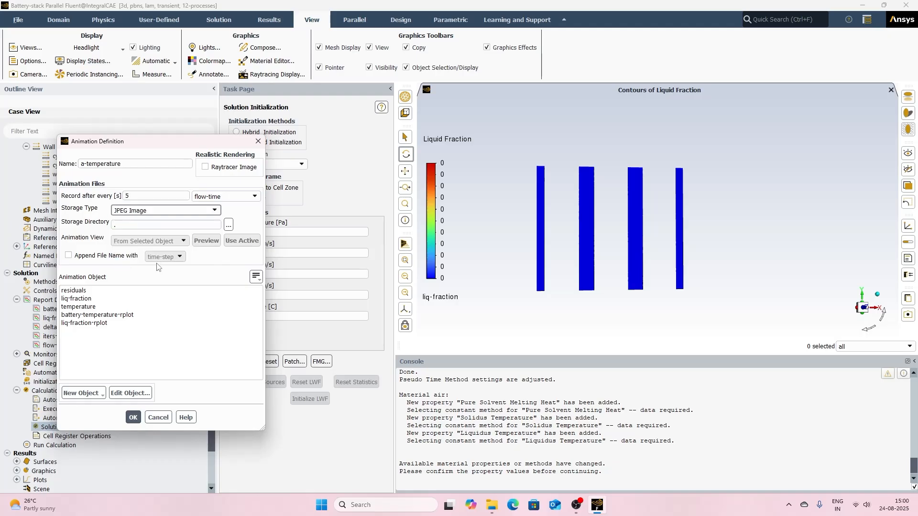
- Create a folder named Animation in Battery-cell-stack-cooling and use it as the animation's storage directory
{"action": "left_click", "coordinate": [229, 225]}
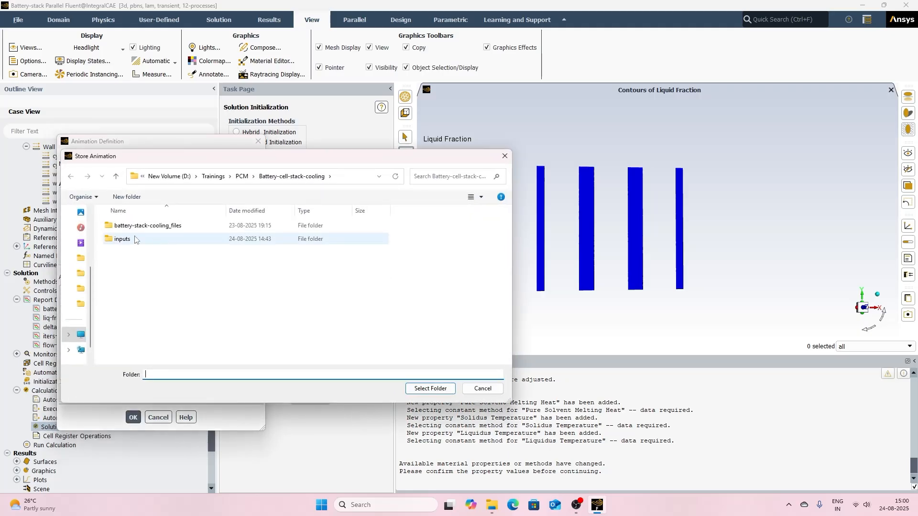
{"action": "right_click", "coordinate": [126, 276]}
{"action": "mouse_move", "coordinate": [157, 366]}
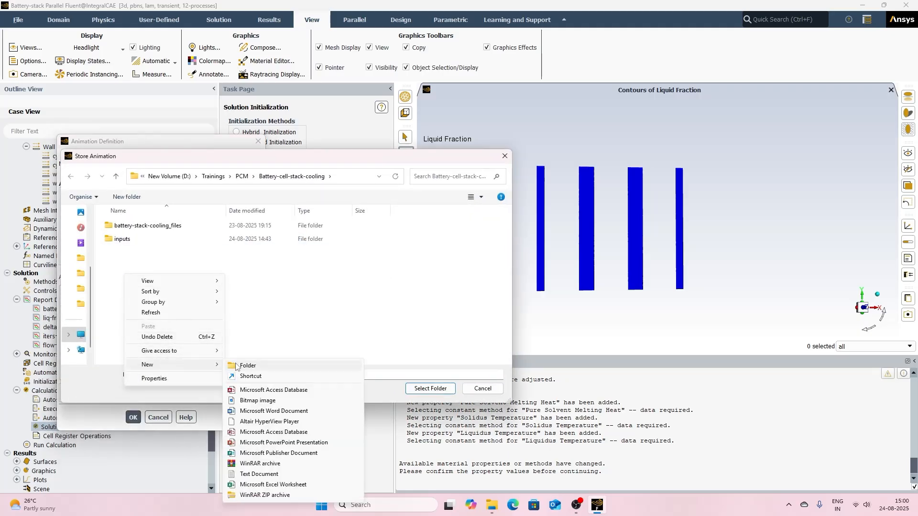
{"action": "left_click", "coordinate": [243, 365]}
{"action": "type", "text": "A"}
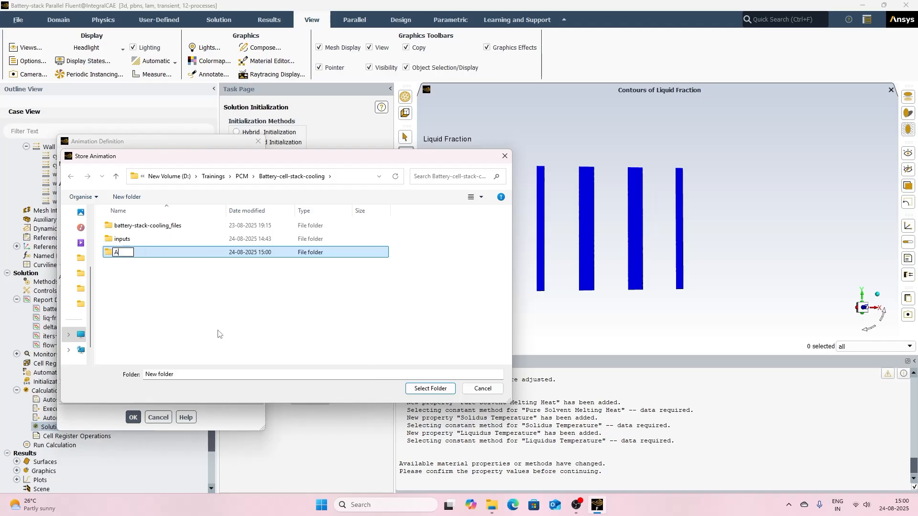
{"action": "type", "text": "nimation"}
{"action": "key", "text": "Return"}
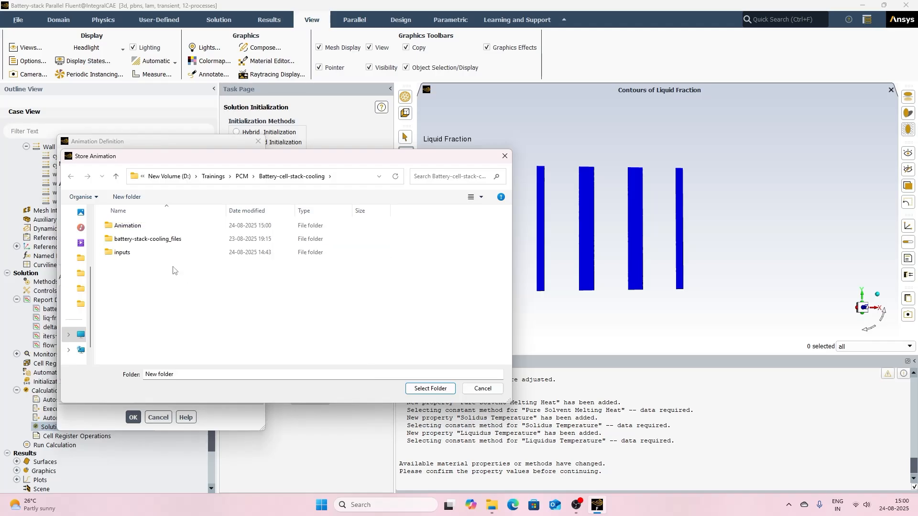
{"action": "double_click", "coordinate": [134, 227]}
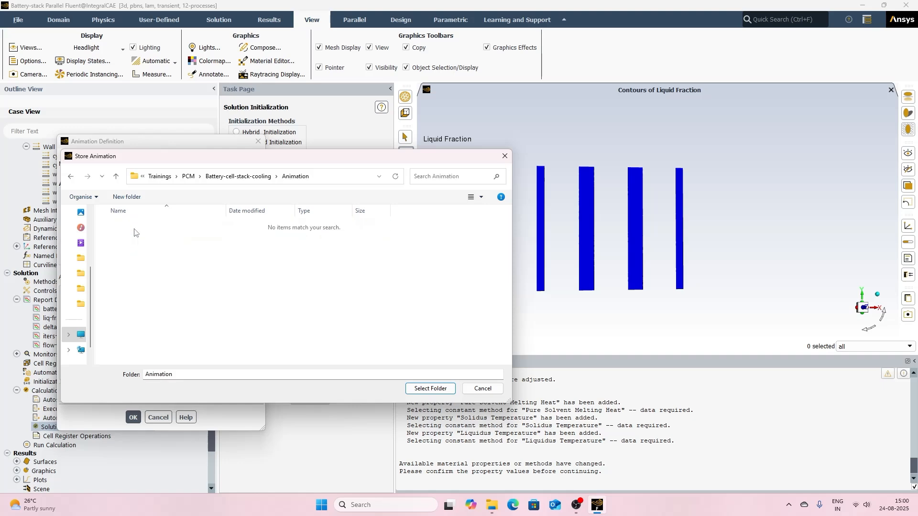
{"action": "left_click", "coordinate": [425, 388]}
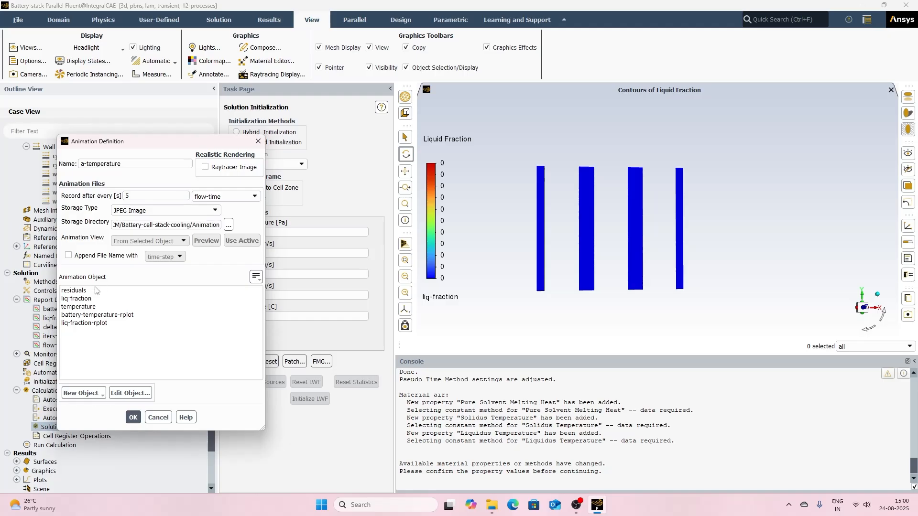
- Assign the temperature contour to the animation with the view-animation view, and accept the definition
{"action": "left_click", "coordinate": [77, 306]}
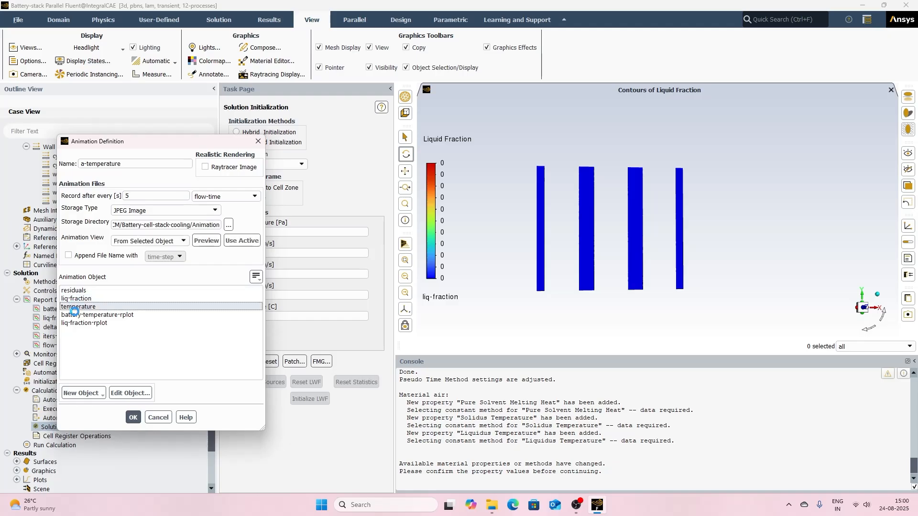
{"action": "left_click", "coordinate": [176, 242]}
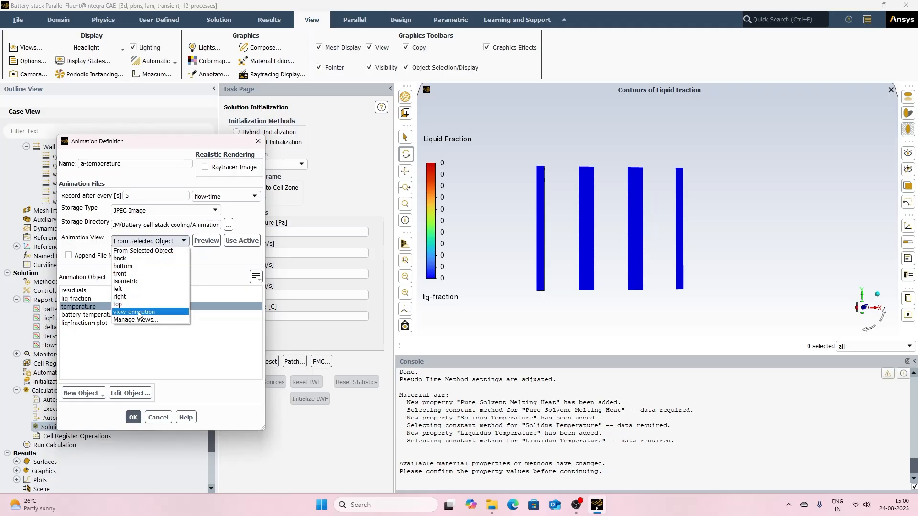
{"action": "left_click", "coordinate": [169, 312]}
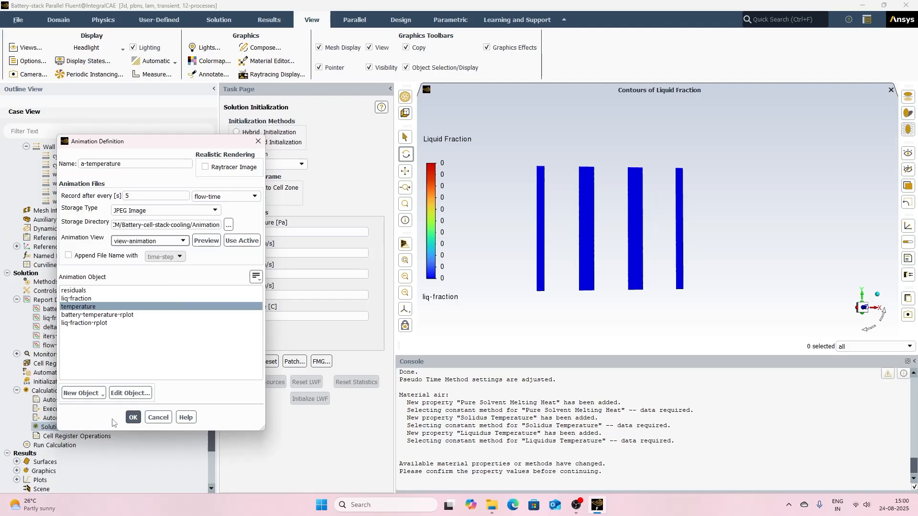
{"action": "left_click", "coordinate": [133, 417]}
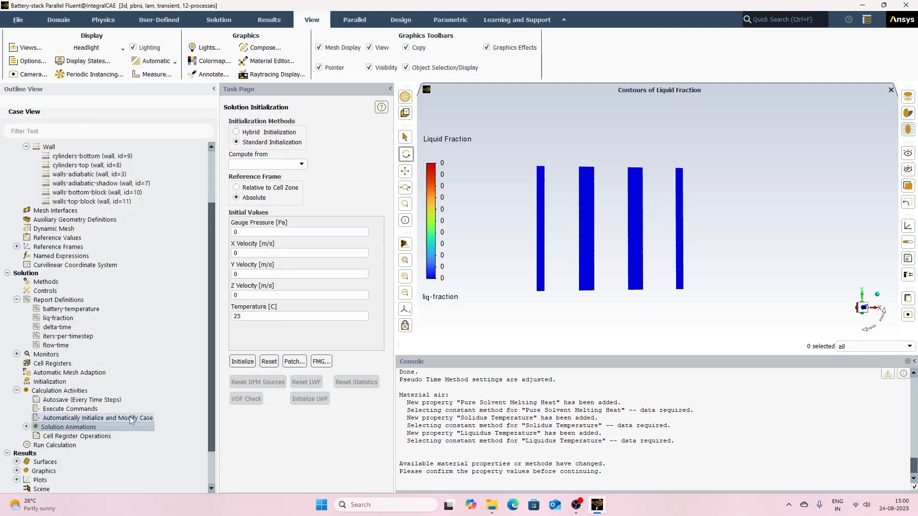
- Copy the a-temperature animation definition and name the copy b-liq-fraction
{"action": "left_click", "coordinate": [26, 427]}
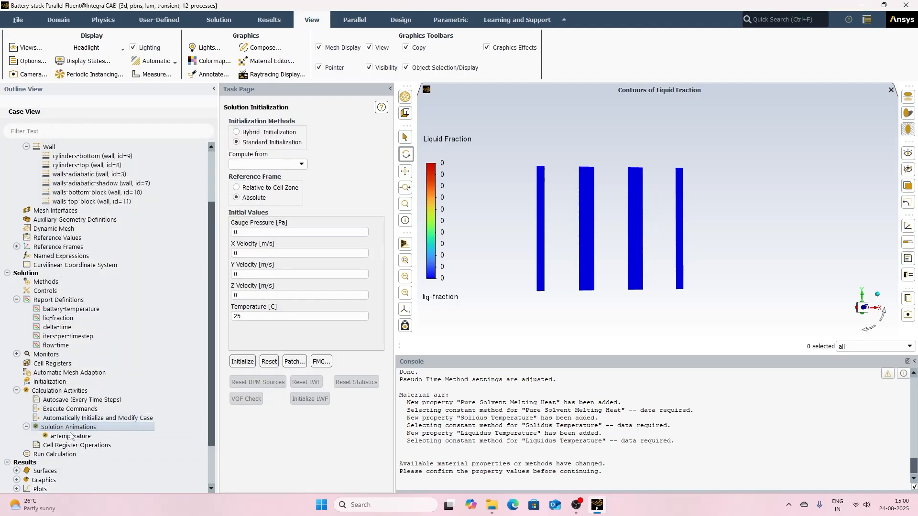
{"action": "right_click", "coordinate": [70, 437]}
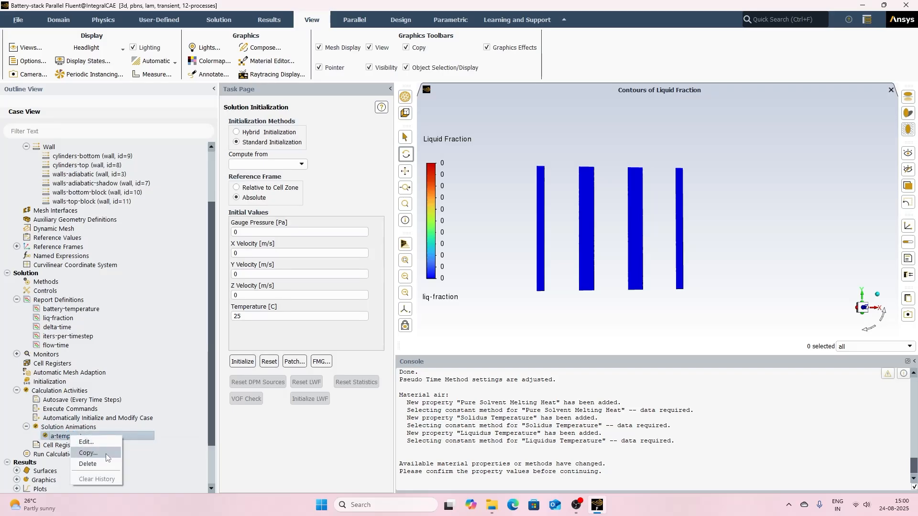
{"action": "left_click", "coordinate": [105, 454]}
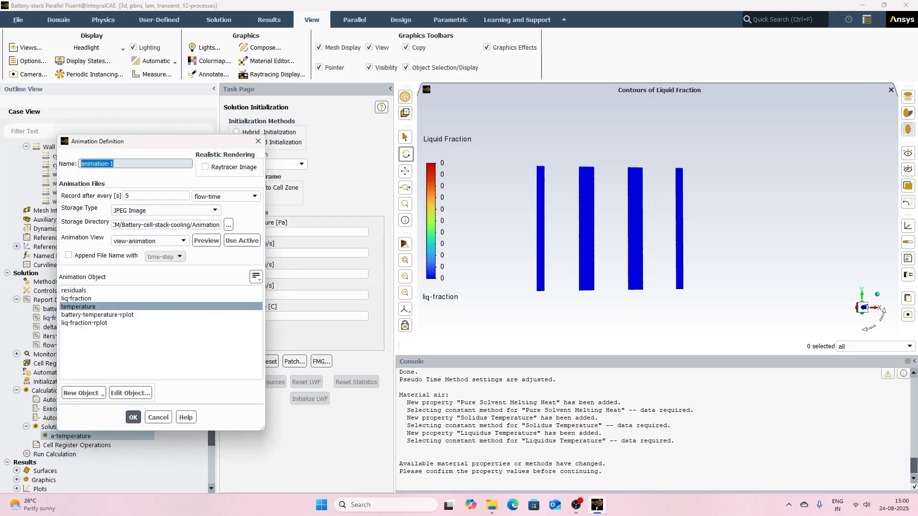
{"action": "left_click_drag", "start_coordinate": [48, 170], "coordinate": [44, 171]}
{"action": "key", "text": "BackSpace"}
{"action": "key", "text": "BackSpace"}
{"action": "key", "text": "BackSpace"}
{"action": "key", "text": "BackSpace"}
{"action": "key", "text": "BackSpace"}
{"action": "key", "text": "BackSpace"}
{"action": "key", "text": "BackSpace"}
{"action": "key", "text": "BackSpace"}
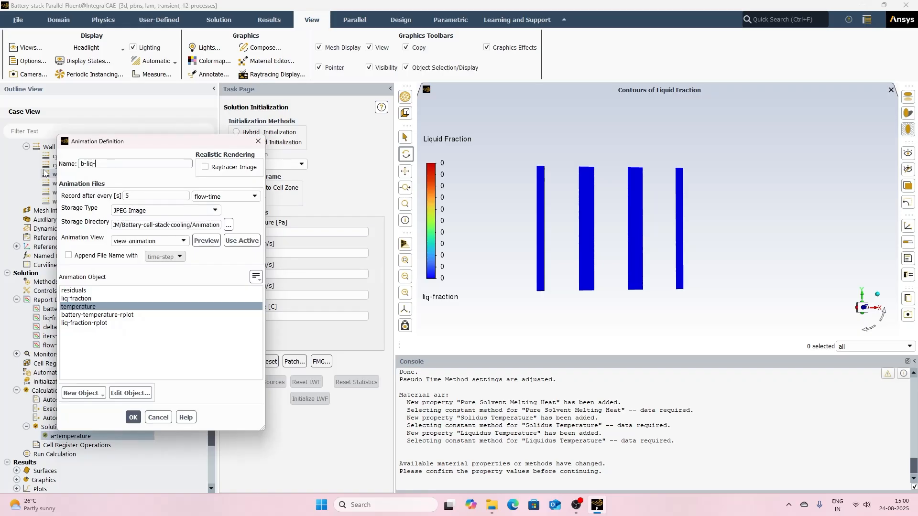
{"action": "type", "text": "raction"}
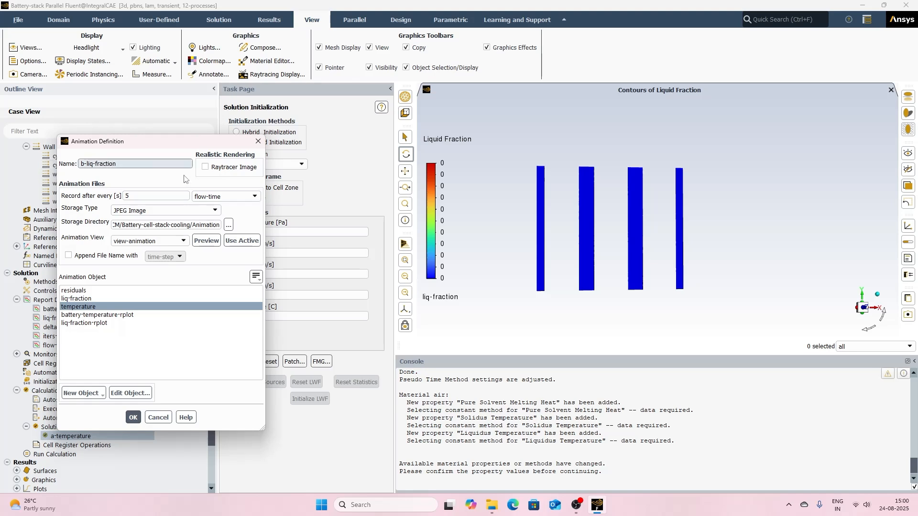
- Assign the liq-fraction contour to the copied animation with the view-animation view, and accept the definition
{"action": "left_click", "coordinate": [77, 298]}
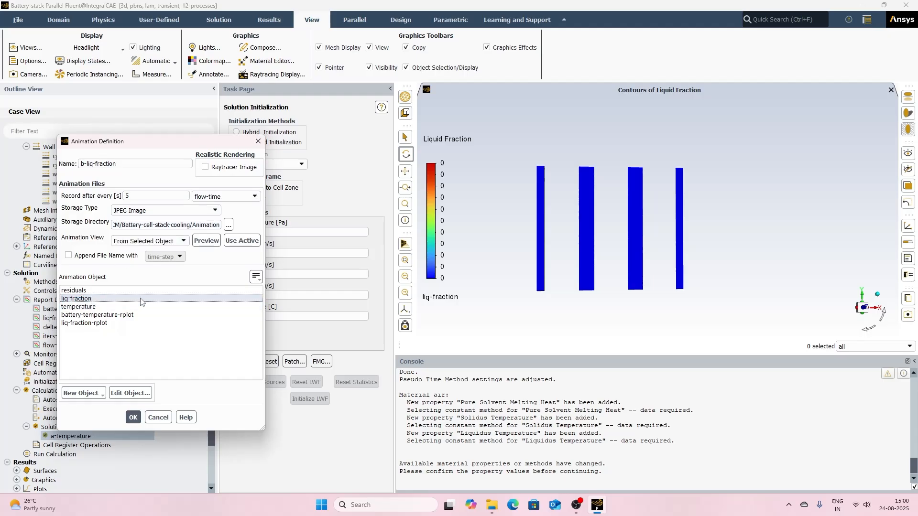
{"action": "left_click", "coordinate": [183, 241]}
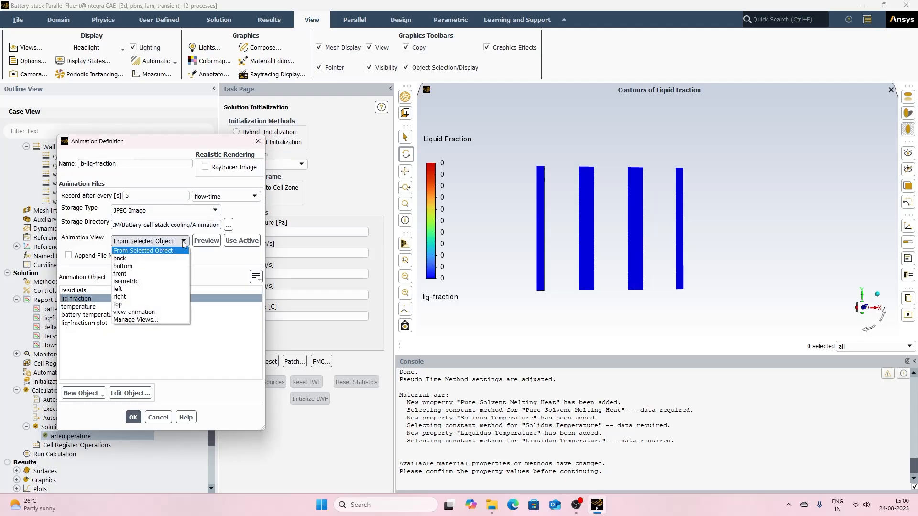
{"action": "left_click", "coordinate": [139, 312]}
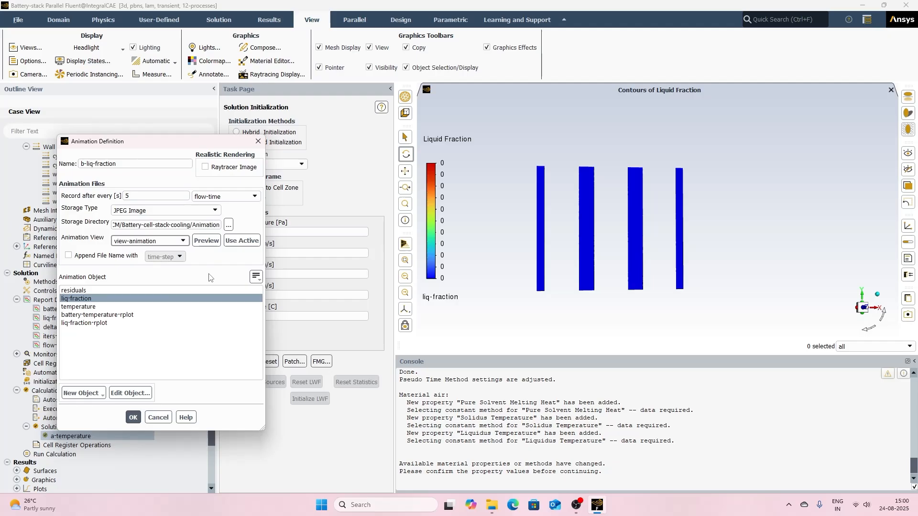
{"action": "left_click", "coordinate": [133, 417]}
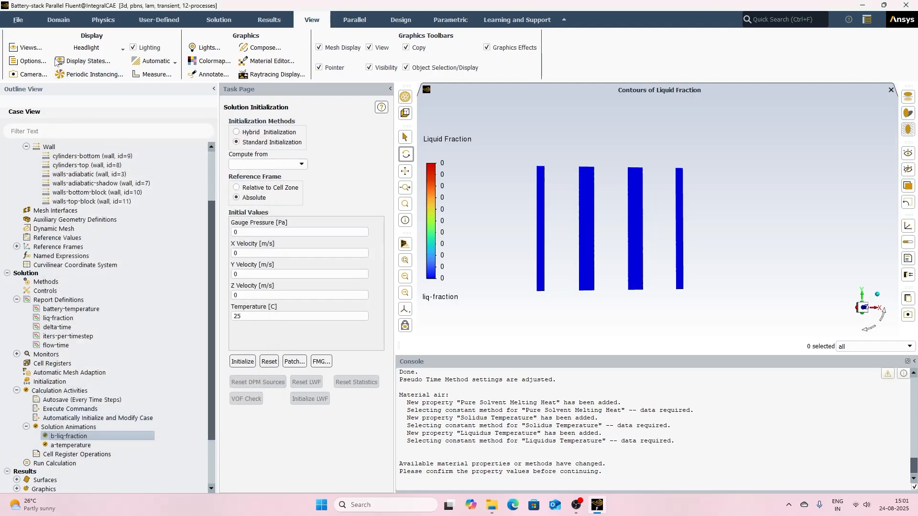
- Configure autosave to save the data file every 10 s of flow time
{"action": "left_click", "coordinate": [19, 21]}
{"action": "mouse_move", "coordinate": [22, 45]}
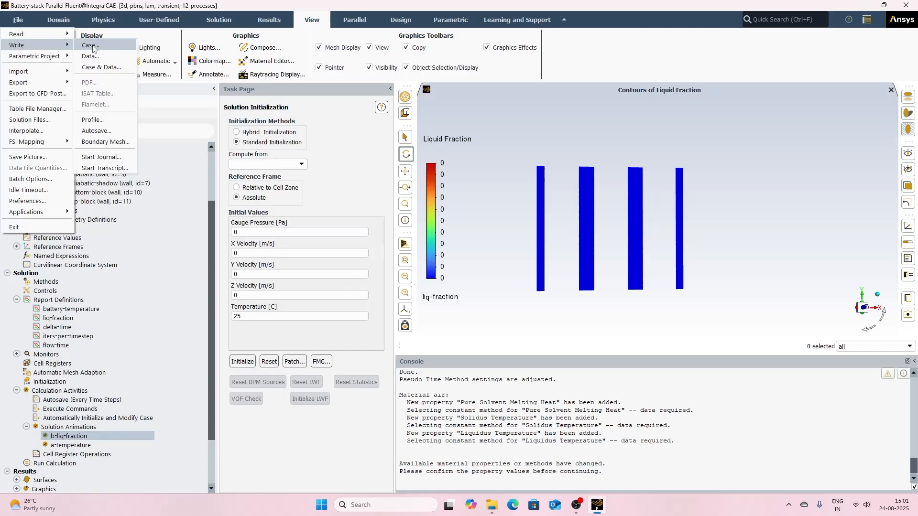
{"action": "left_click", "coordinate": [98, 131]}
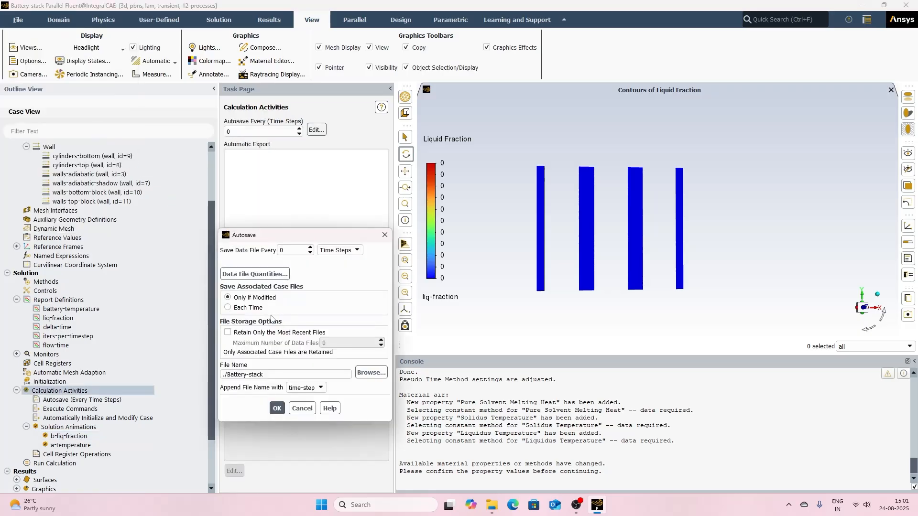
{"action": "left_click", "coordinate": [337, 250]}
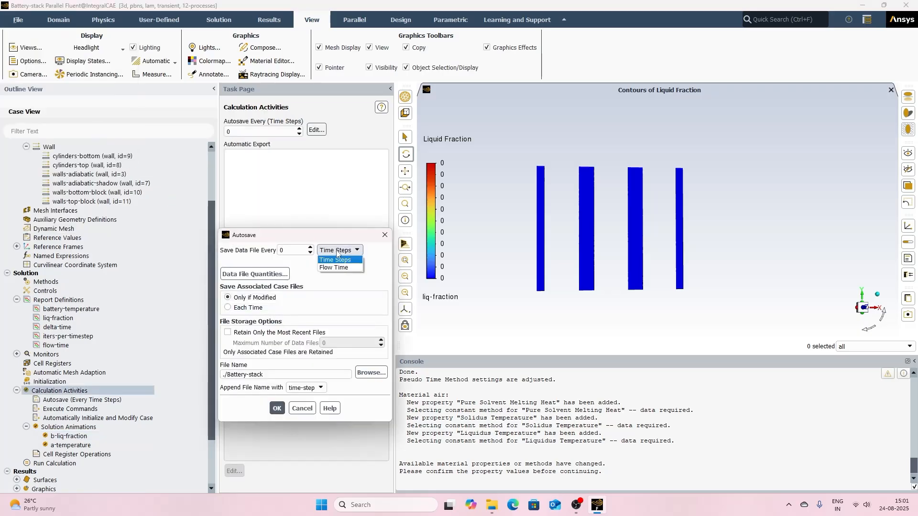
{"action": "left_click", "coordinate": [336, 266]}
{"action": "left_click", "coordinate": [285, 249]}
{"action": "double_click", "coordinate": [286, 249]}
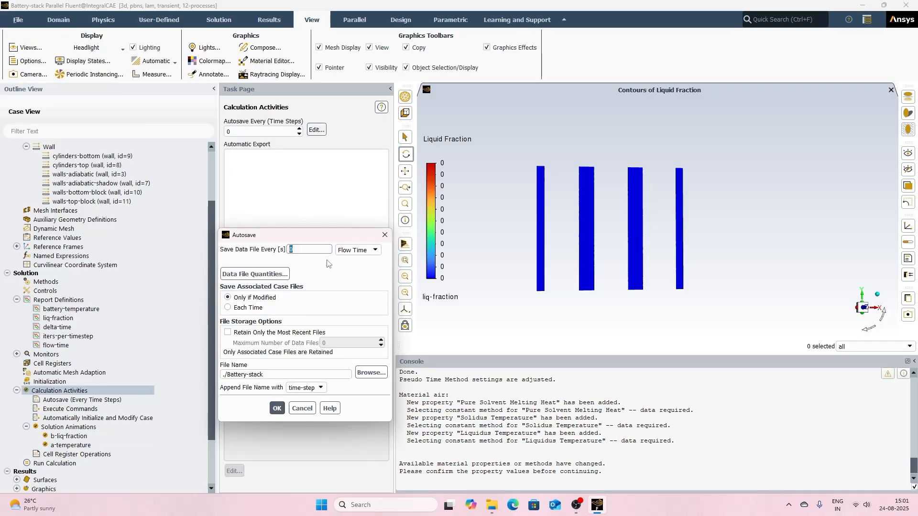
{"action": "type", "text": "10"}
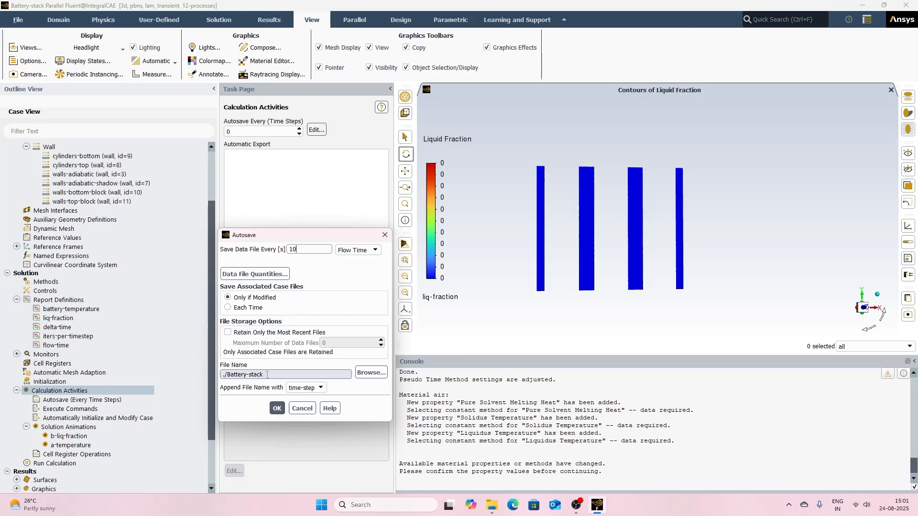
- Append the flow-time to the autosave file names with 3 decimal places and accept the autosave settings
{"action": "left_click", "coordinate": [306, 387]}
{"action": "left_click", "coordinate": [303, 403]}
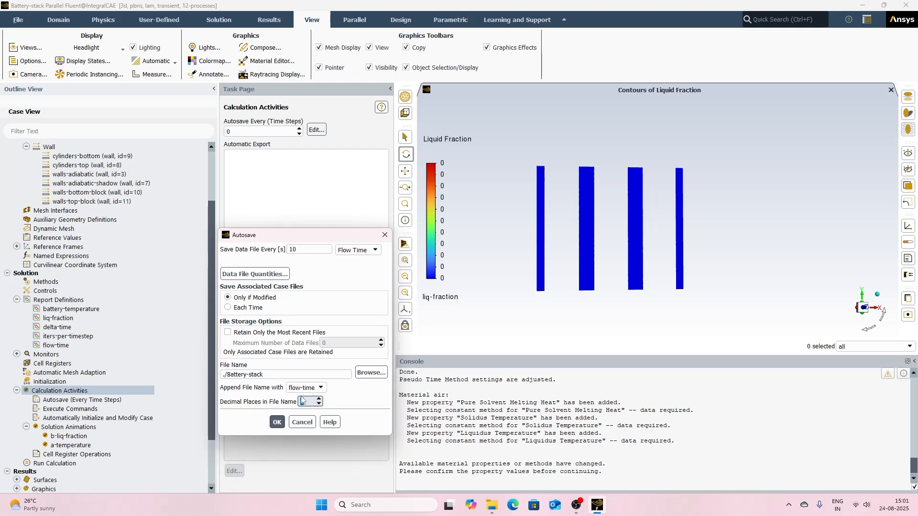
{"action": "left_click", "coordinate": [302, 401]}
{"action": "type", "text": "3"}
{"action": "left_click", "coordinate": [276, 422]}
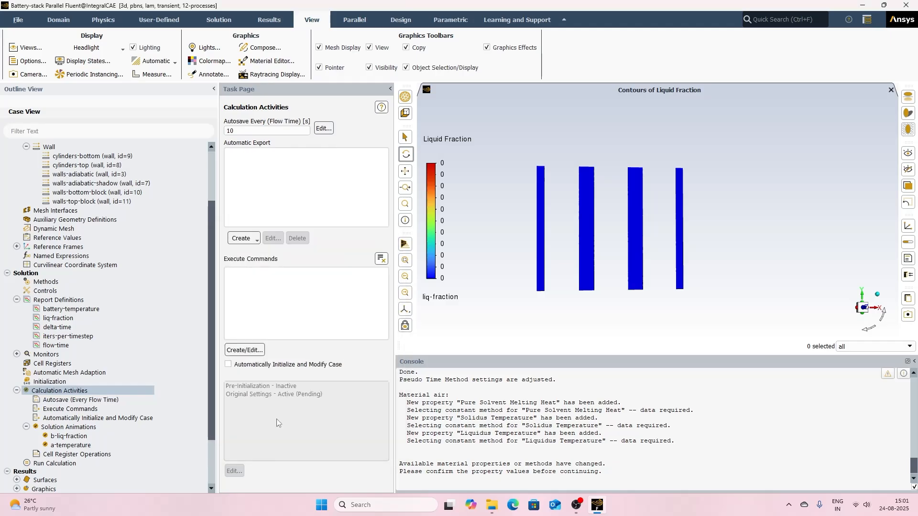
- Write the case and data files as Battery-stack-initial in the Battery-cell-stack-cooling folder
{"action": "left_click", "coordinate": [18, 20]}
{"action": "mouse_move", "coordinate": [29, 34]}
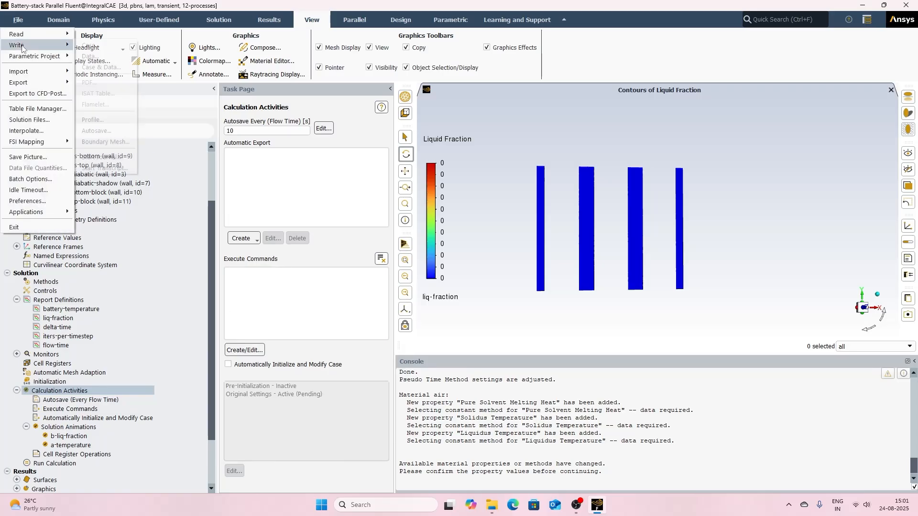
{"action": "left_click", "coordinate": [100, 63]}
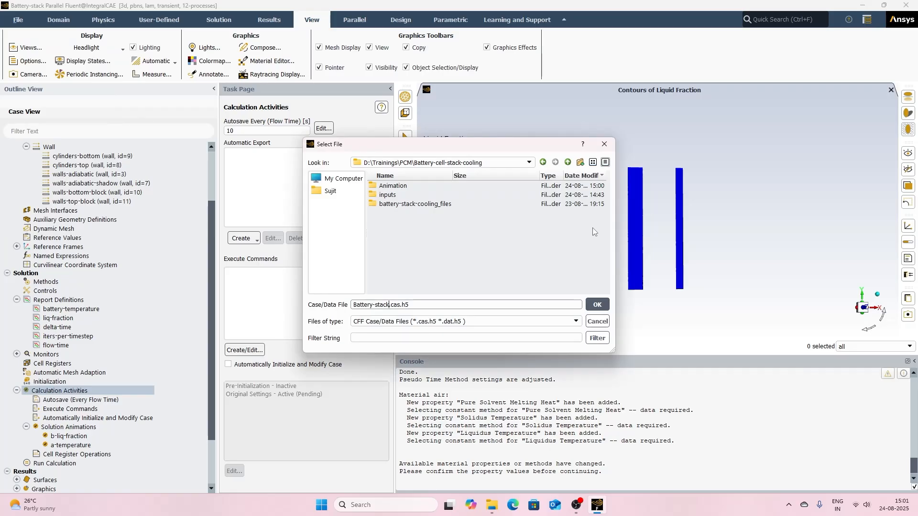
{"action": "type", "text": "-initial"}
{"action": "key", "text": "Return"}
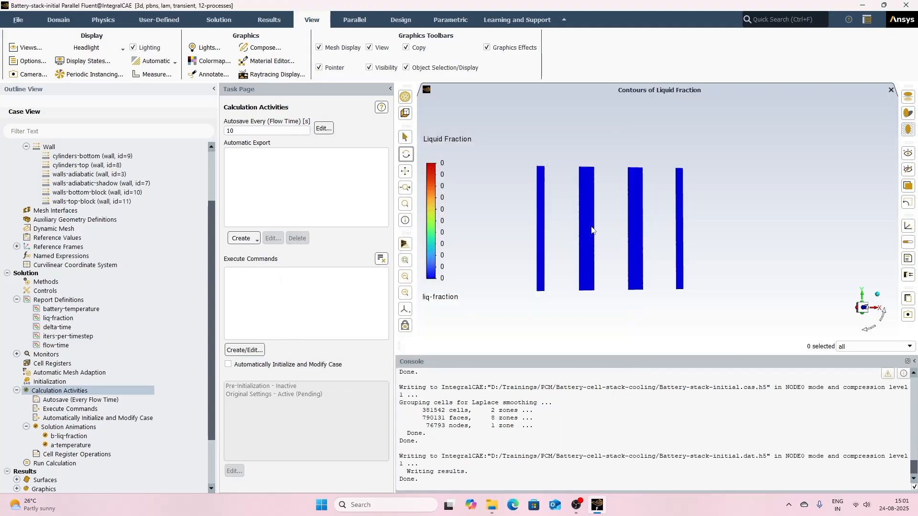
- Run the transient calculation for 2000 time steps with a fixed time step size of 0.5 s
{"action": "left_click", "coordinate": [61, 463]}
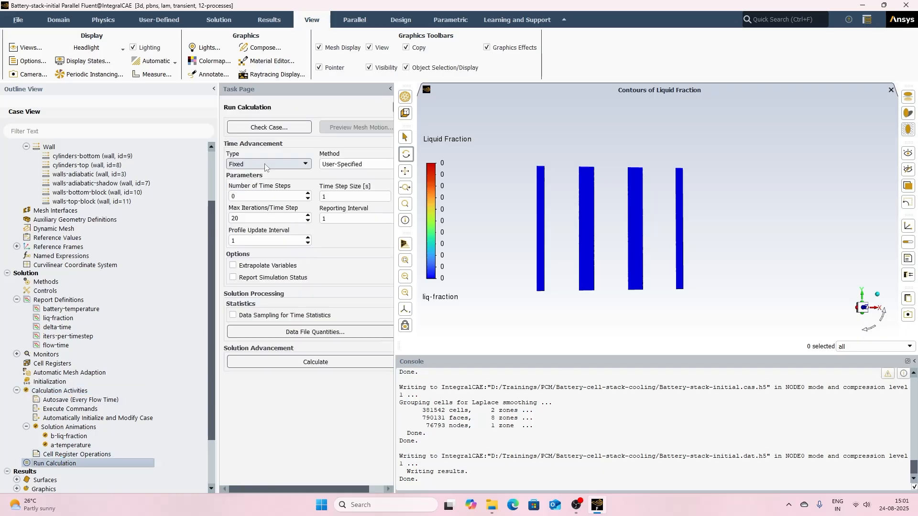
{"action": "double_click", "coordinate": [332, 196]}
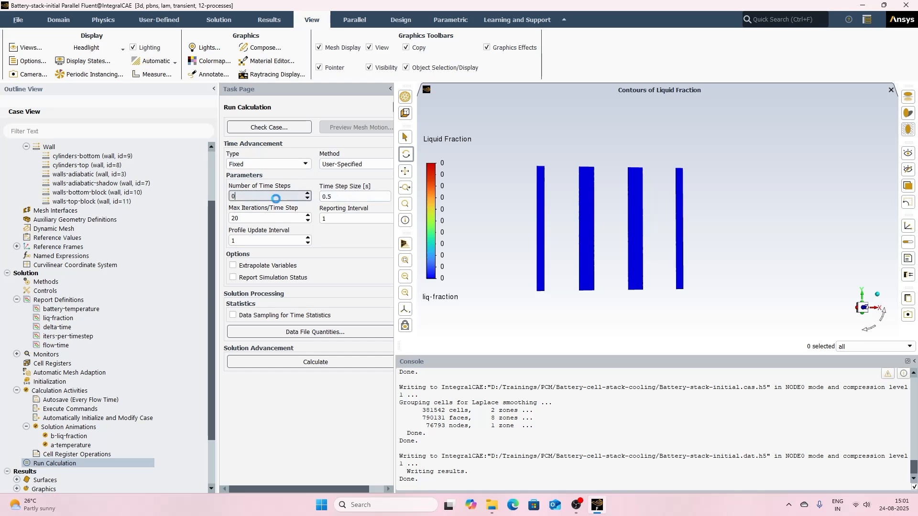
{"action": "double_click", "coordinate": [257, 197]}
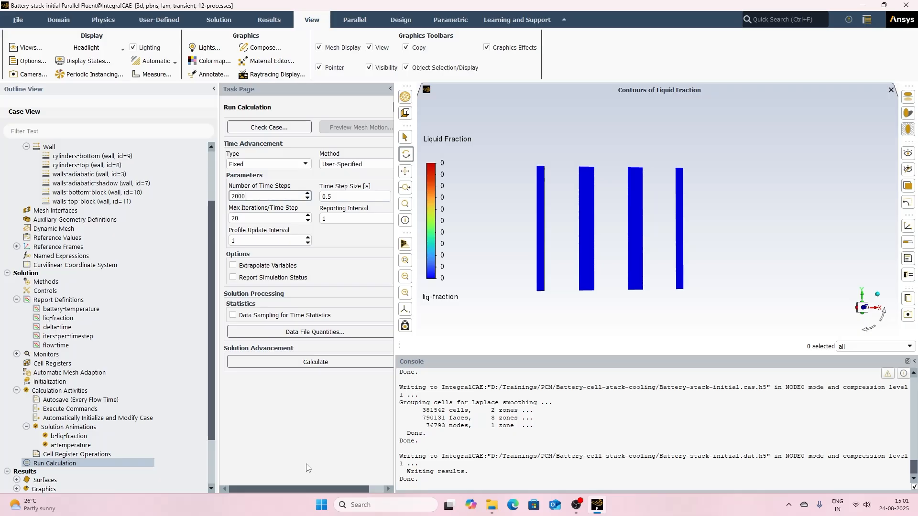
{"action": "left_click", "coordinate": [318, 363]}
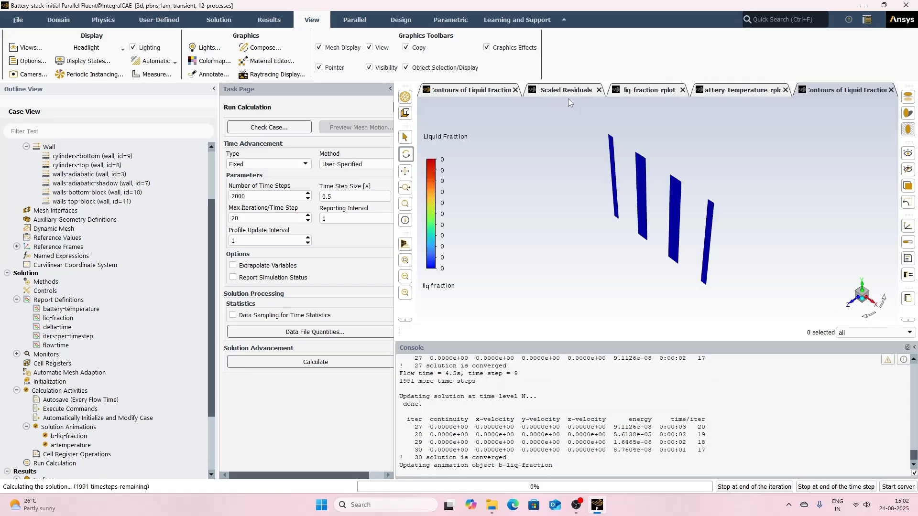
- Monitor the running solution through the residuals, liquid-fraction and battery-temperature plots, and the liquid-fraction and temperature contours
{"action": "left_click", "coordinate": [532, 91]}
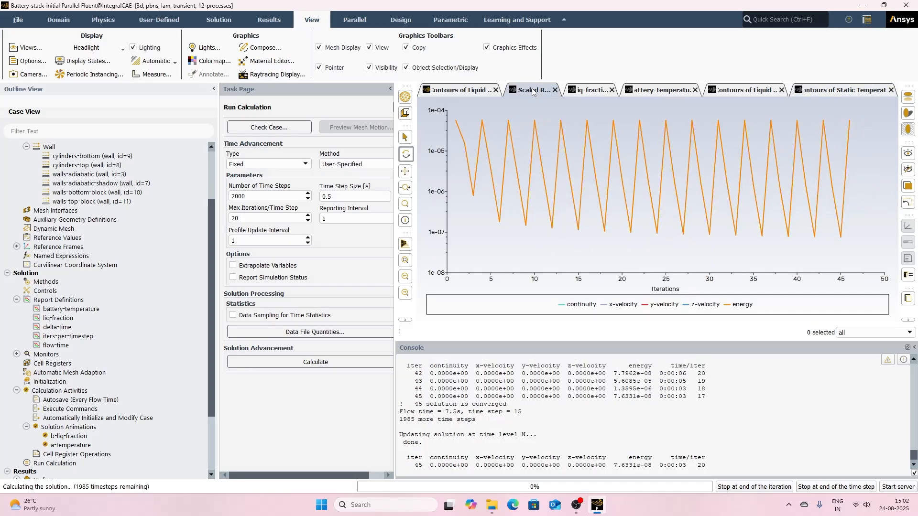
{"action": "left_click", "coordinate": [587, 92]}
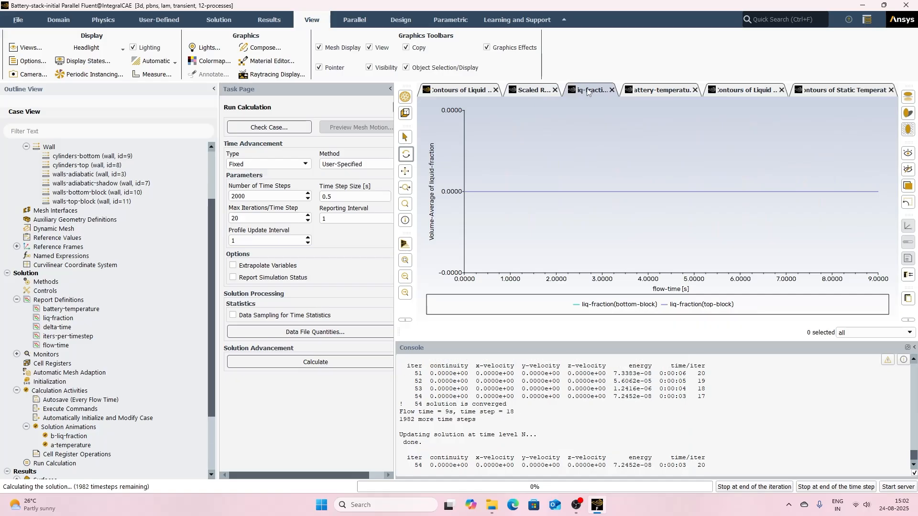
{"action": "left_click", "coordinate": [651, 92]}
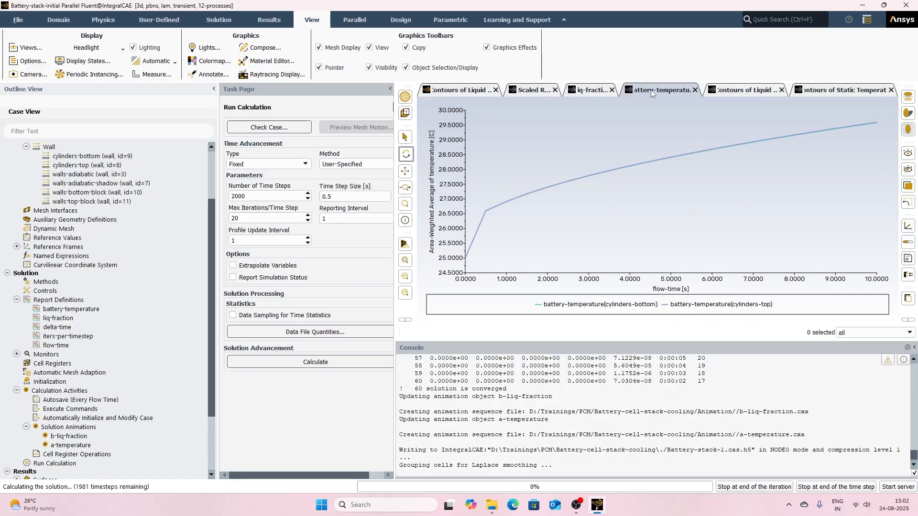
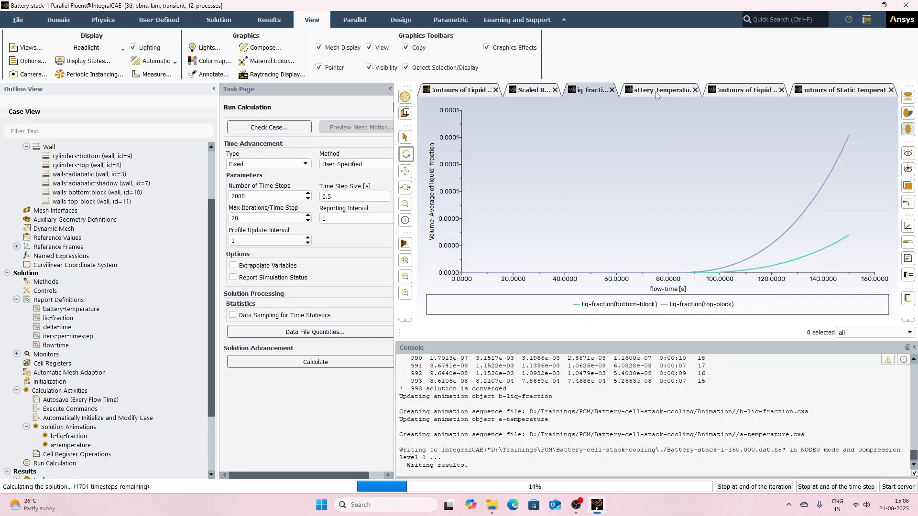
{"action": "left_click", "coordinate": [655, 91]}
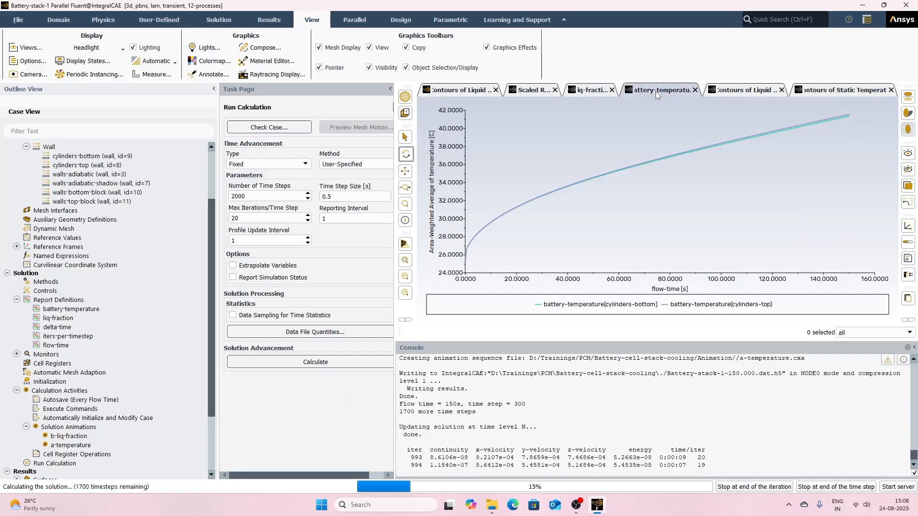
{"action": "left_click", "coordinate": [747, 91]}
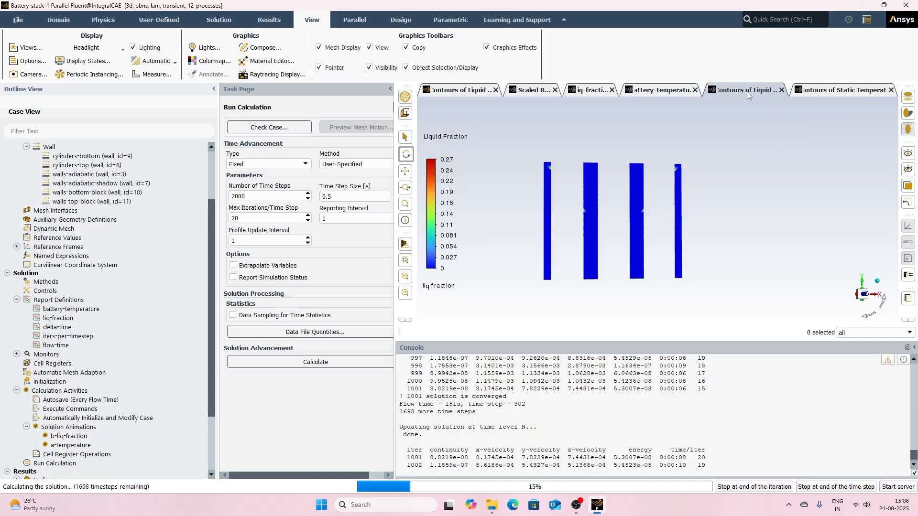
{"action": "left_click", "coordinate": [838, 91]}
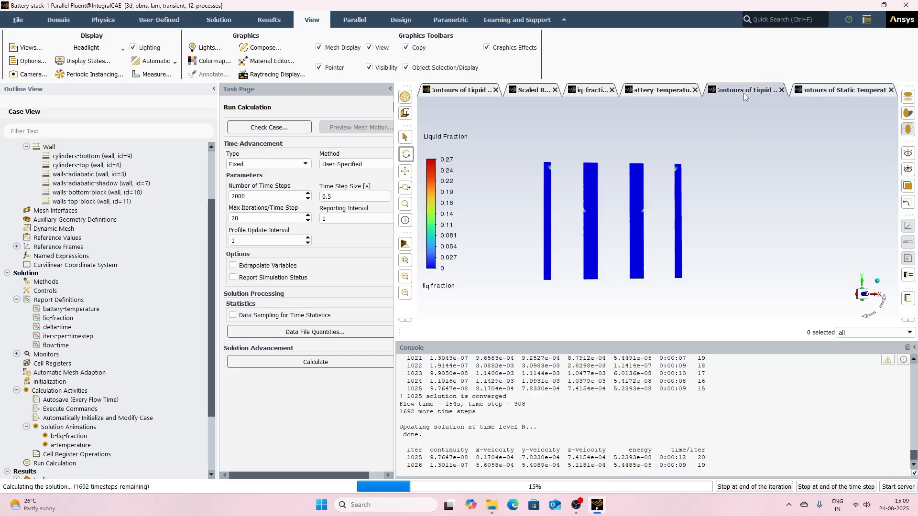
{"action": "left_click", "coordinate": [679, 90]}
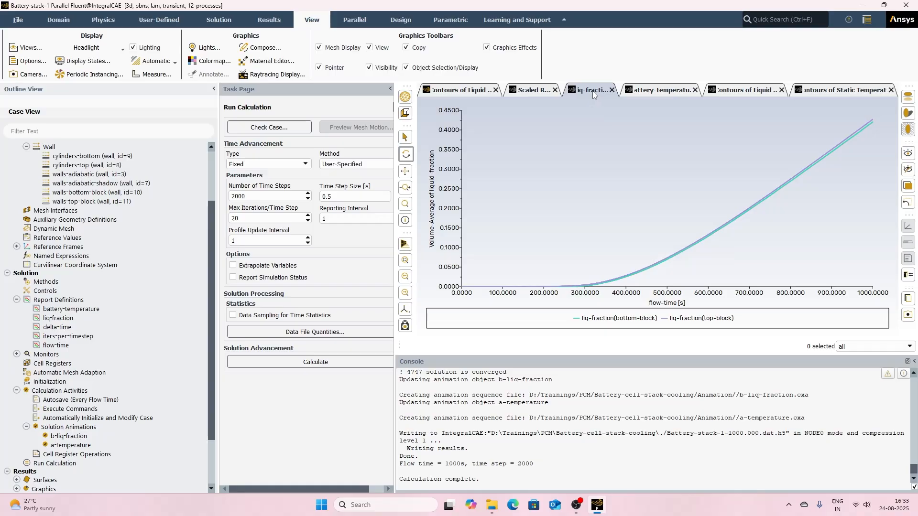
- Review the completed run's battery-temperature and liquid-fraction plots and its liquid-fraction and static-temperature contours
{"action": "left_click", "coordinate": [636, 91]}
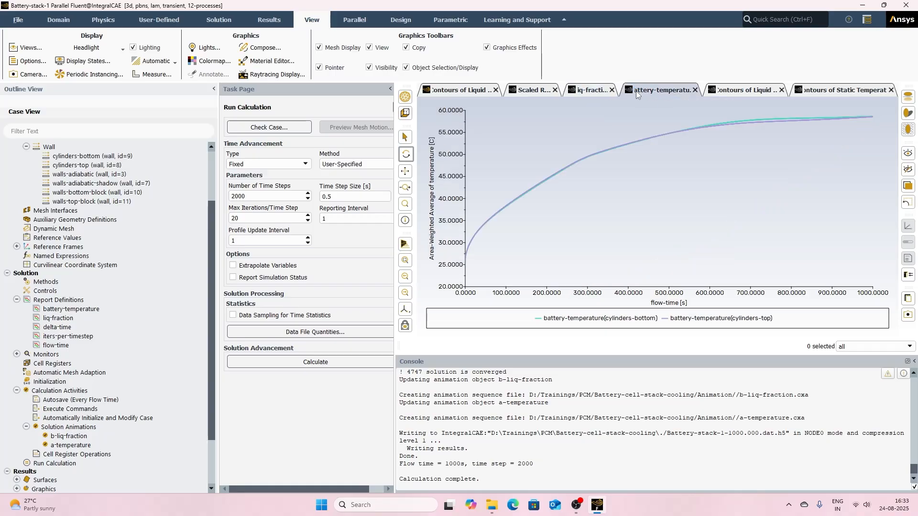
{"action": "left_click", "coordinate": [722, 93]}
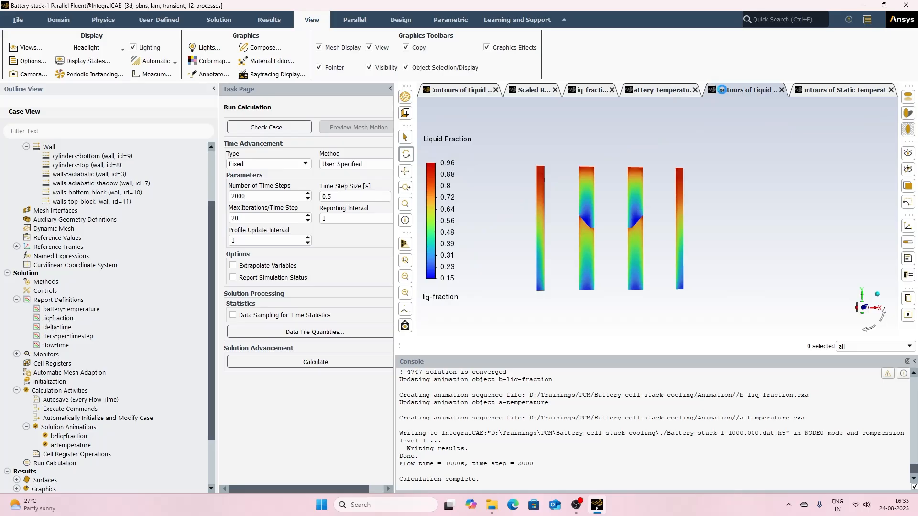
{"action": "left_click", "coordinate": [591, 91]}
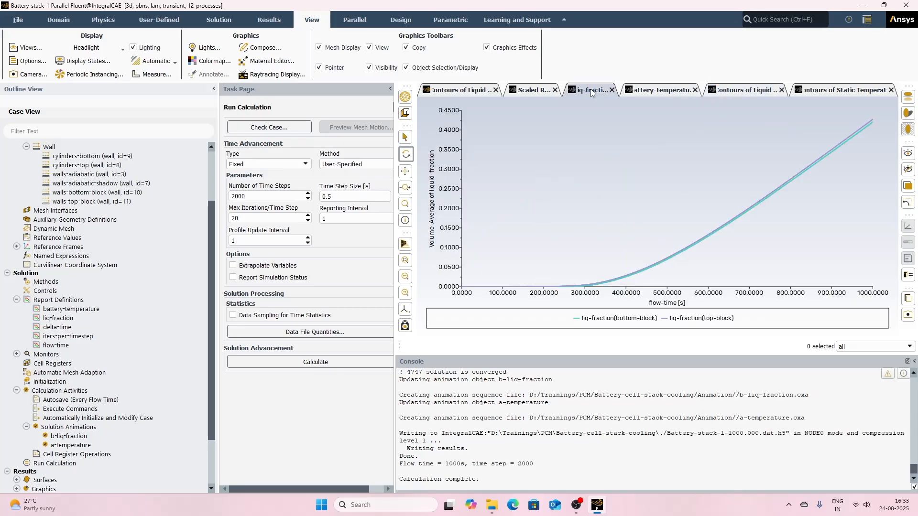
{"action": "left_click", "coordinate": [804, 91]}
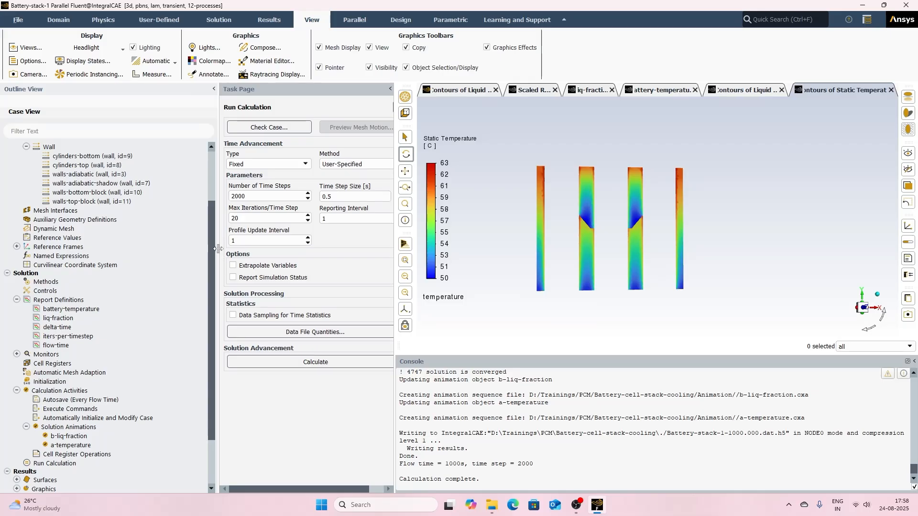
- Open the animation playback and play the a-temperature sequence once
{"action": "scroll", "coordinate": [107, 408], "scroll_direction": "down", "scroll_amount": 3}
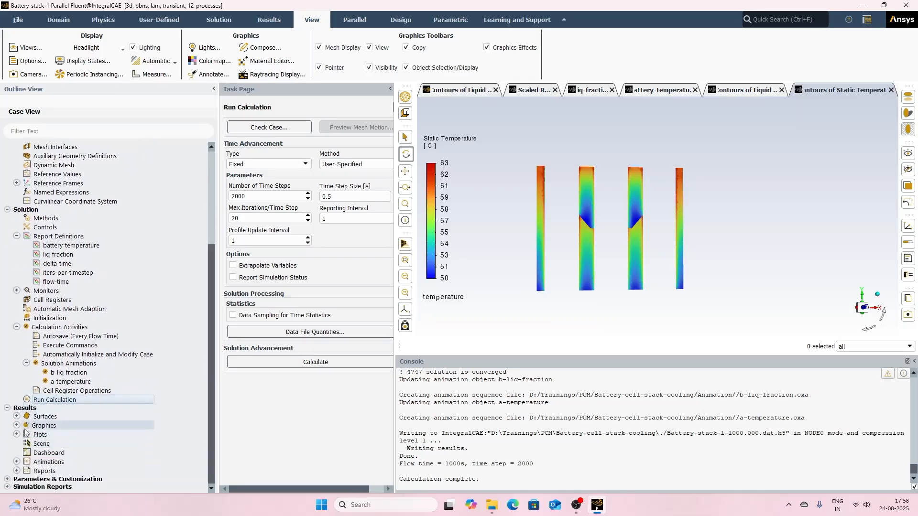
{"action": "left_click", "coordinate": [16, 462]}
{"action": "scroll", "coordinate": [72, 444], "scroll_direction": "down", "scroll_amount": 1}
{"action": "double_click", "coordinate": [70, 444]}
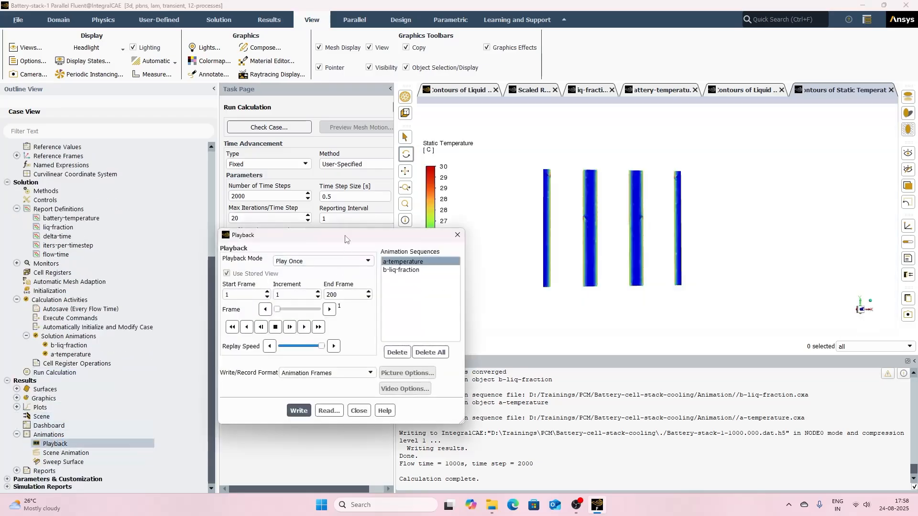
{"action": "left_click_drag", "start_coordinate": [345, 239], "coordinate": [230, 126]}
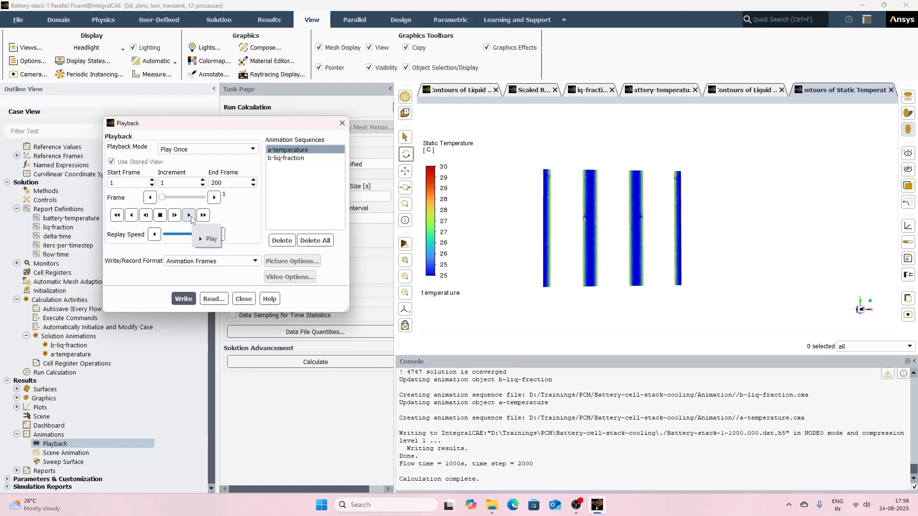
{"action": "left_click", "coordinate": [191, 216]}
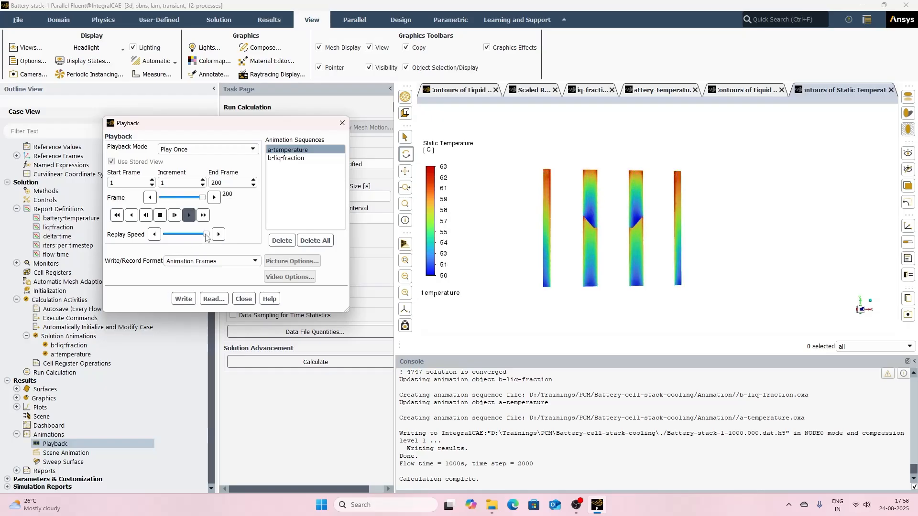
- Lower the replay speed, replay the a-temperature sequence and stop it partway
{"action": "left_click_drag", "start_coordinate": [206, 235], "coordinate": [198, 235]}
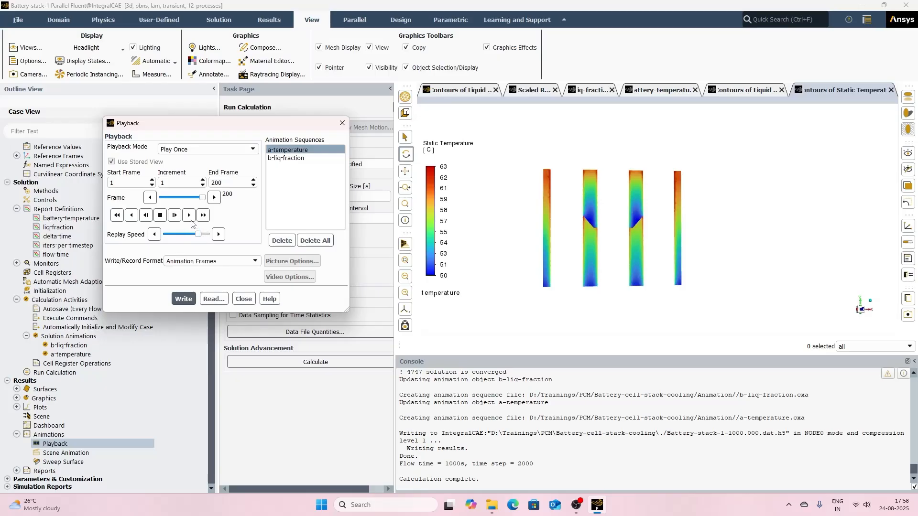
{"action": "left_click", "coordinate": [190, 216]}
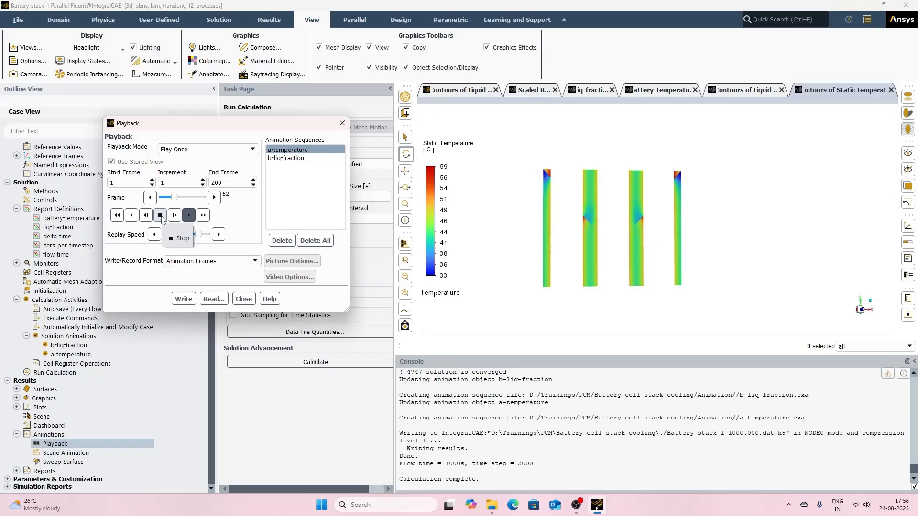
{"action": "left_click", "coordinate": [161, 215]}
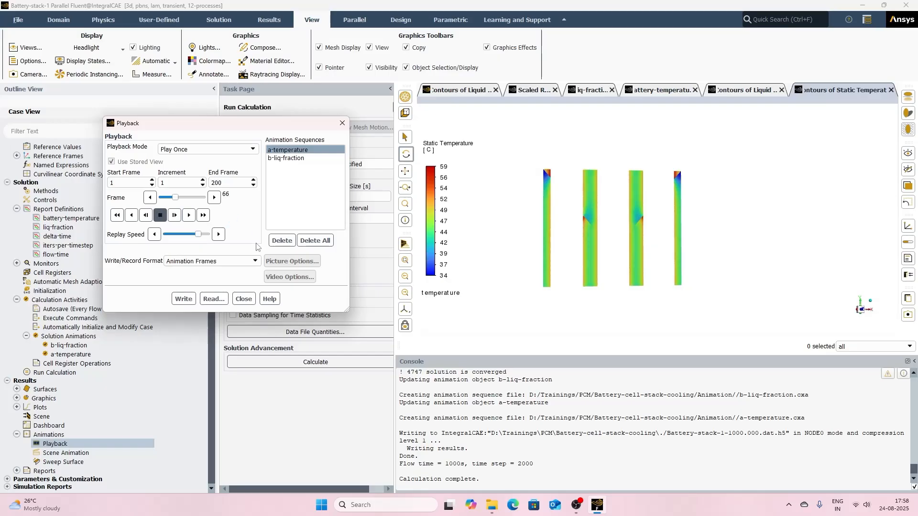
- Write the a-temperature animation sequence as a video file, keeping the existing video options
{"action": "left_click", "coordinate": [257, 262]}
{"action": "left_click", "coordinate": [178, 288]}
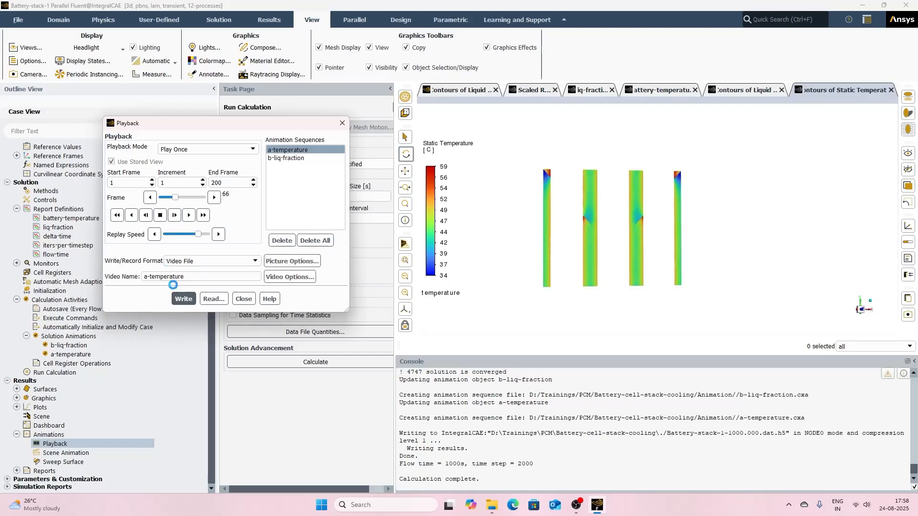
{"action": "left_click", "coordinate": [296, 278]}
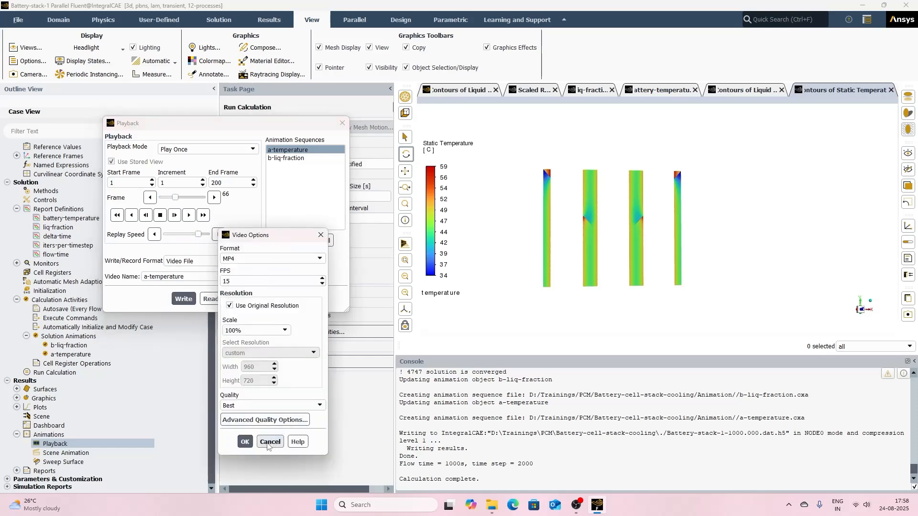
{"action": "left_click", "coordinate": [269, 442]}
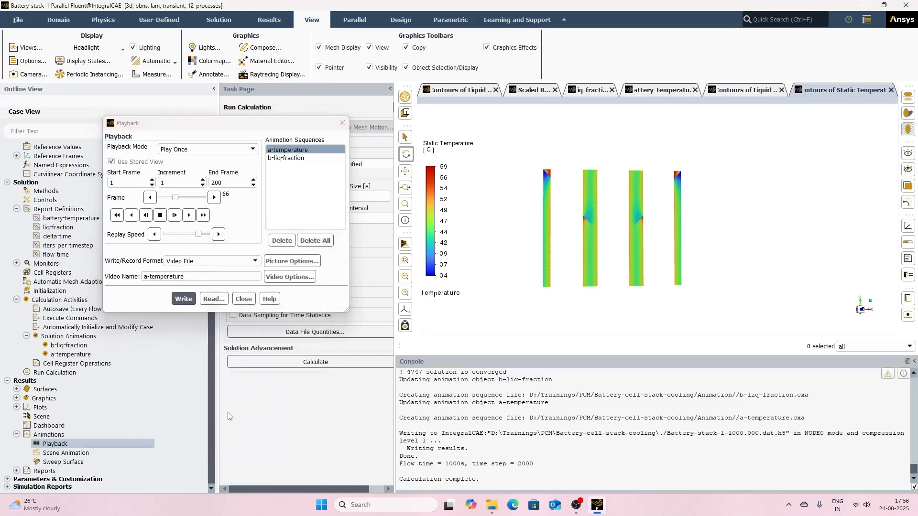
{"action": "left_click", "coordinate": [183, 299]}
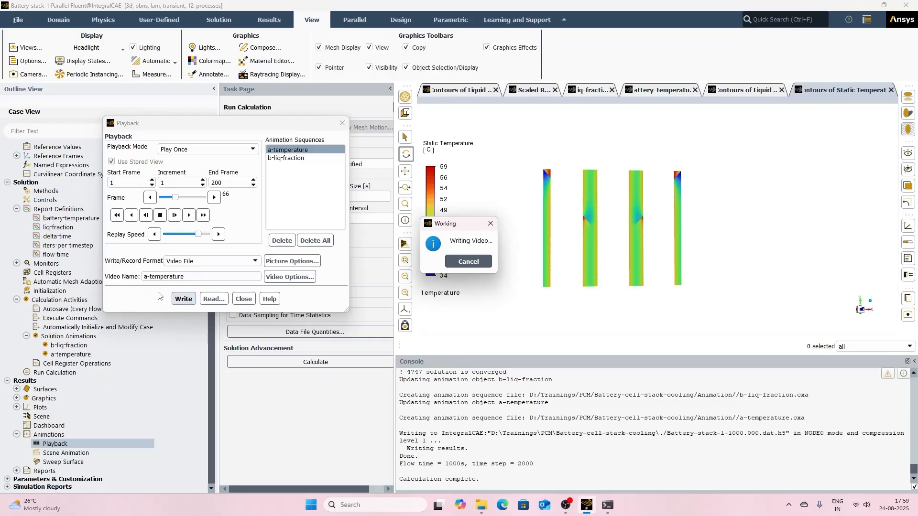
- Write the b-liq-fraction animation sequence as a video file and close the animation playback
{"action": "left_click", "coordinate": [286, 159]}
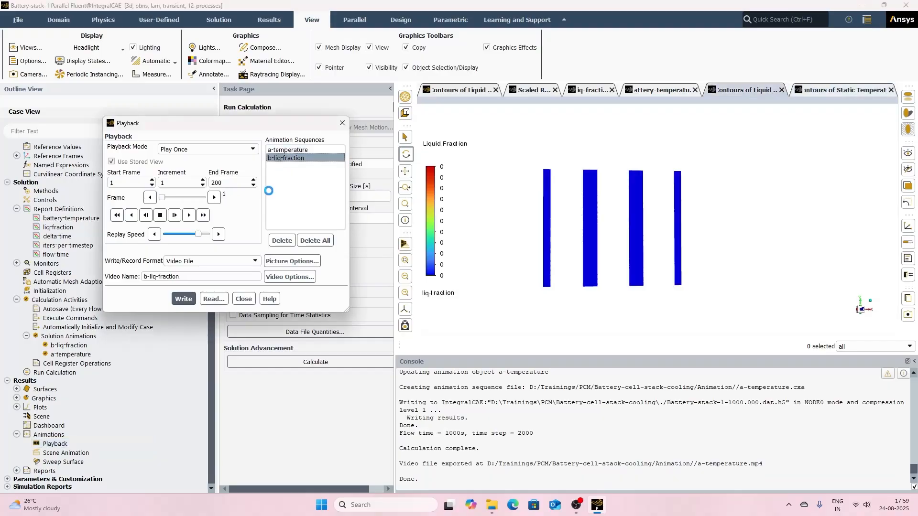
{"action": "left_click", "coordinate": [182, 300]}
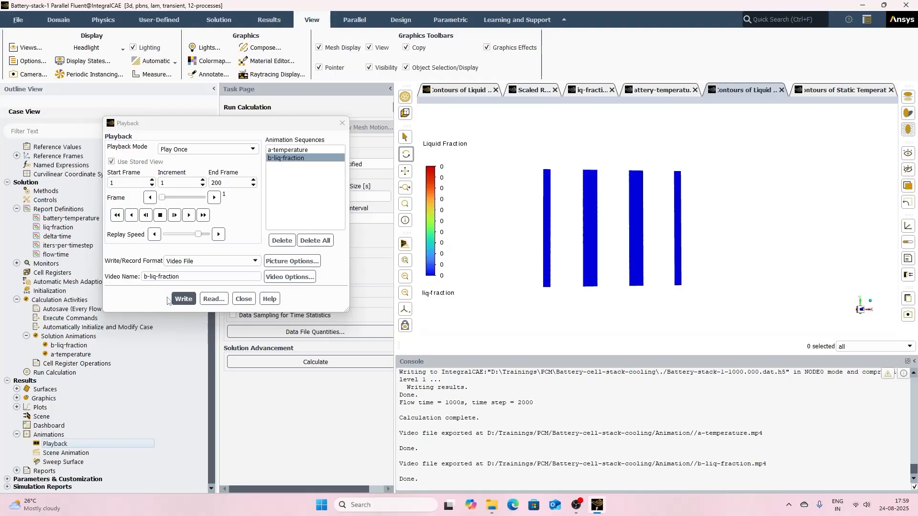
{"action": "left_click", "coordinate": [243, 298]}
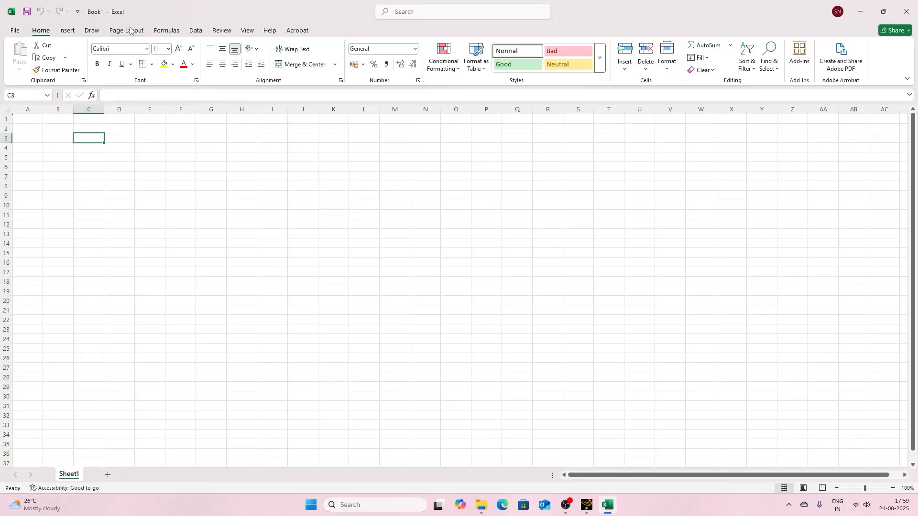
- In a blank Excel workbook, import liq-fraction-rfile from the Battery-cell-stack-cooling folder as text data, listing all file types
{"action": "left_click", "coordinate": [196, 31]}
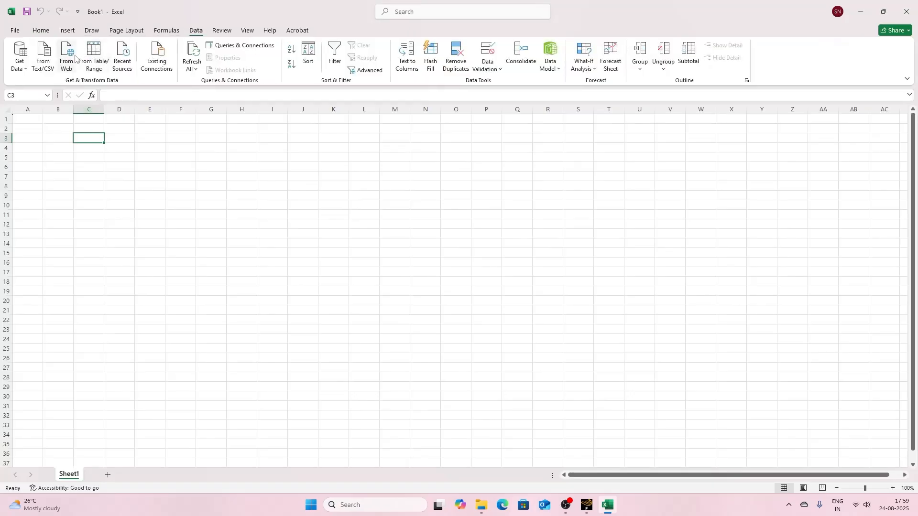
{"action": "left_click", "coordinate": [41, 63]}
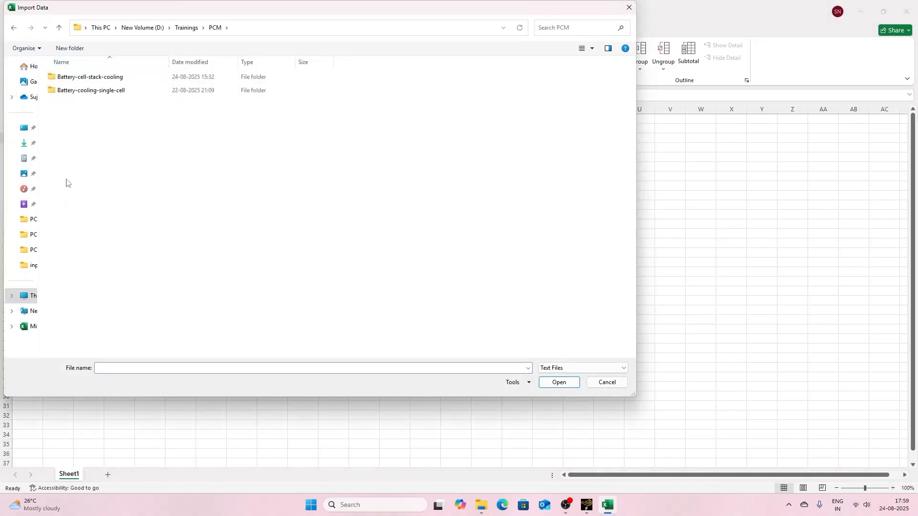
{"action": "double_click", "coordinate": [105, 79]}
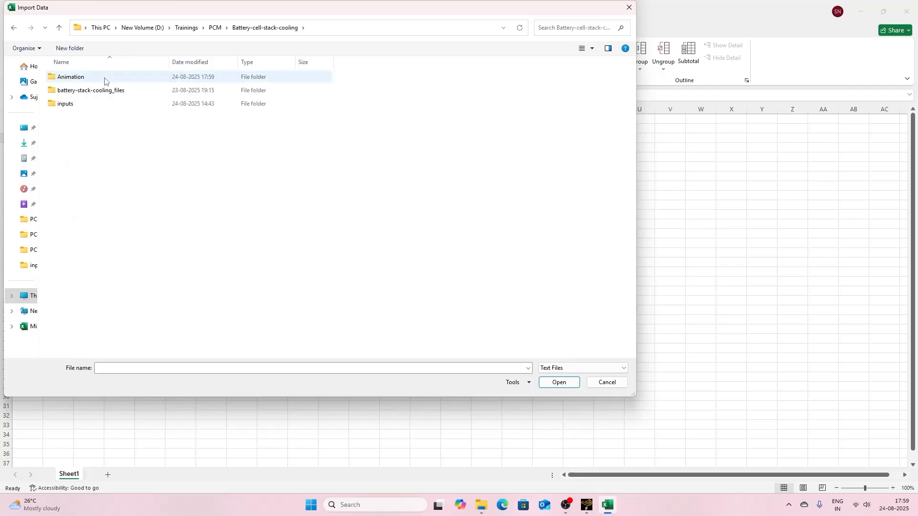
{"action": "left_click", "coordinate": [577, 368]}
{"action": "left_click", "coordinate": [556, 385]}
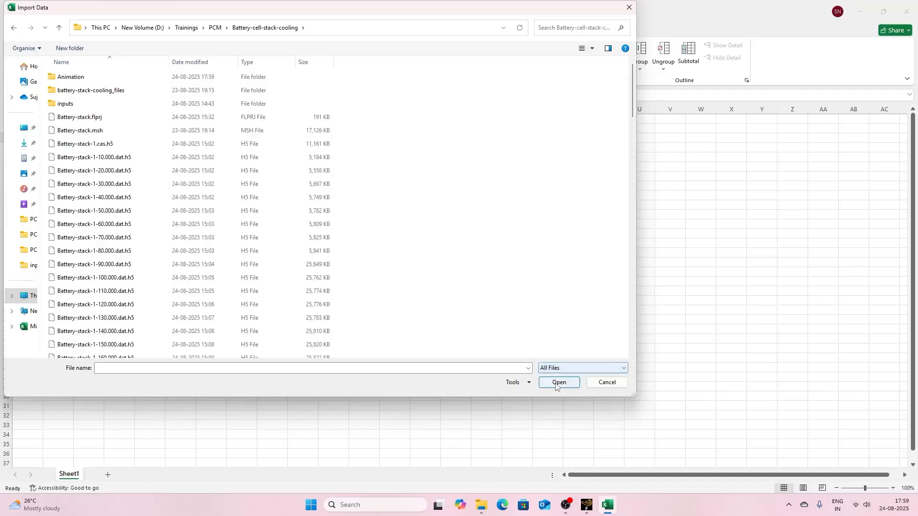
{"action": "scroll", "coordinate": [110, 233], "scroll_direction": "down", "scroll_amount": 20}
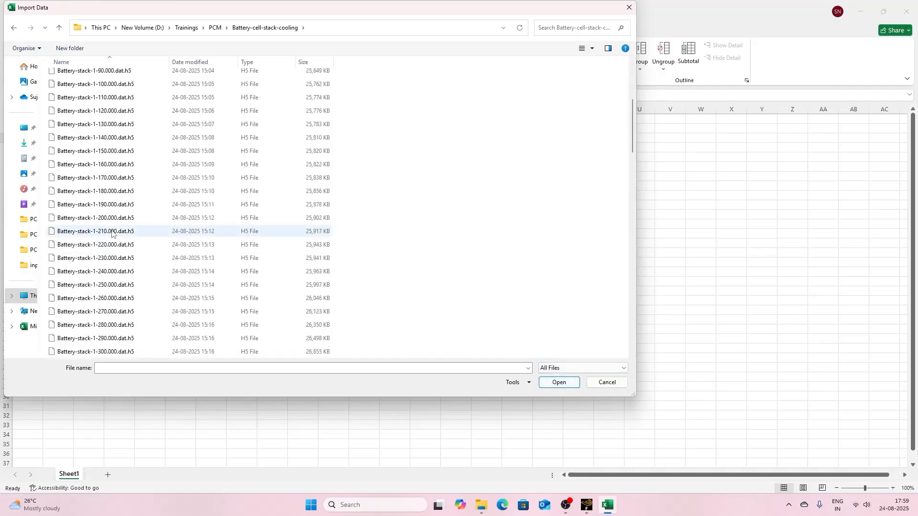
{"action": "scroll", "coordinate": [120, 230], "scroll_direction": "down", "scroll_amount": 5}
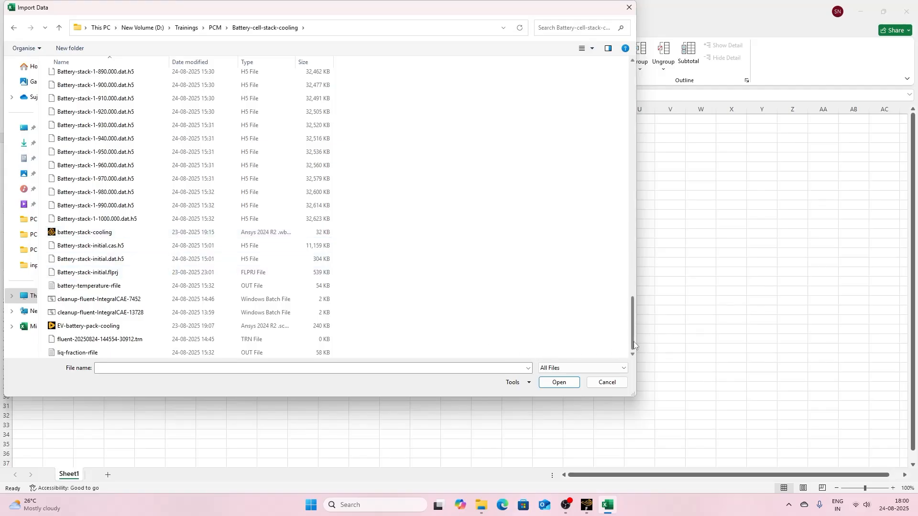
{"action": "left_click", "coordinate": [85, 355]}
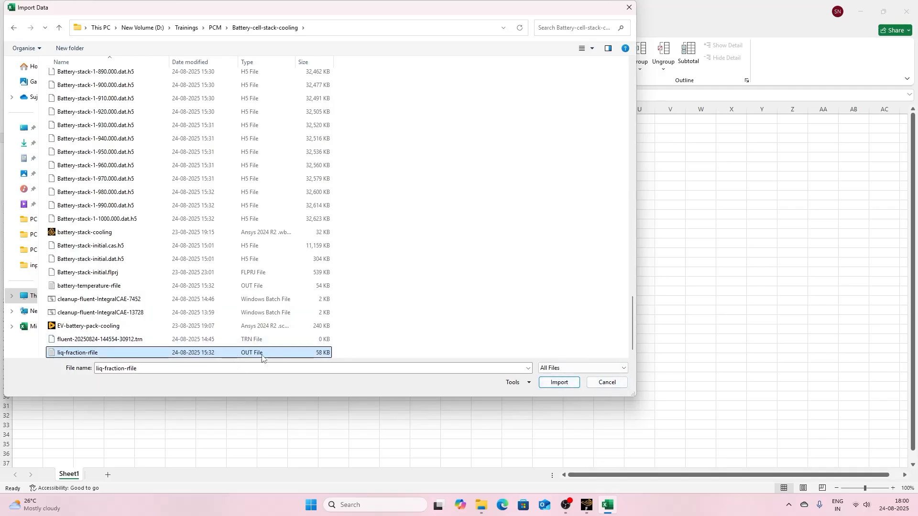
{"action": "left_click", "coordinate": [555, 382]}
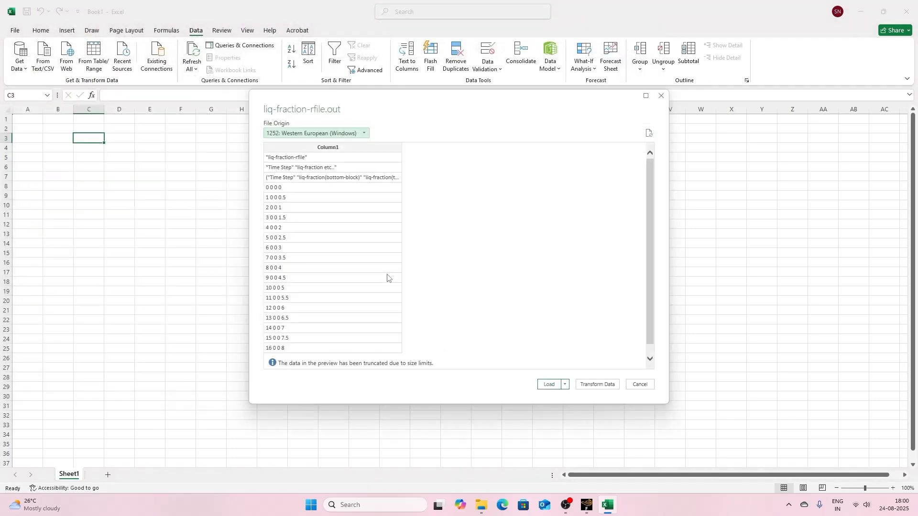
- Transform the imported data by splitting its single column at each space delimiter, and load the result into the workbook
{"action": "left_click", "coordinate": [597, 384]}
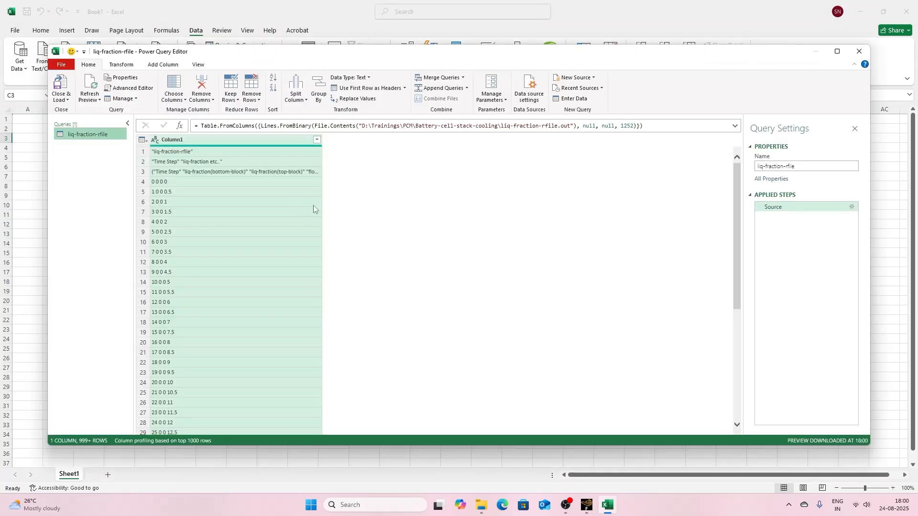
{"action": "left_click", "coordinate": [295, 95]}
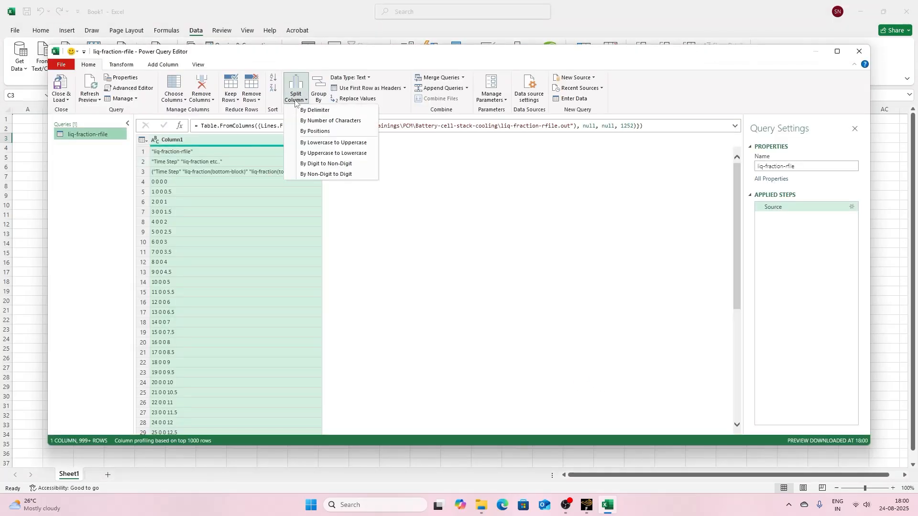
{"action": "left_click", "coordinate": [317, 110]}
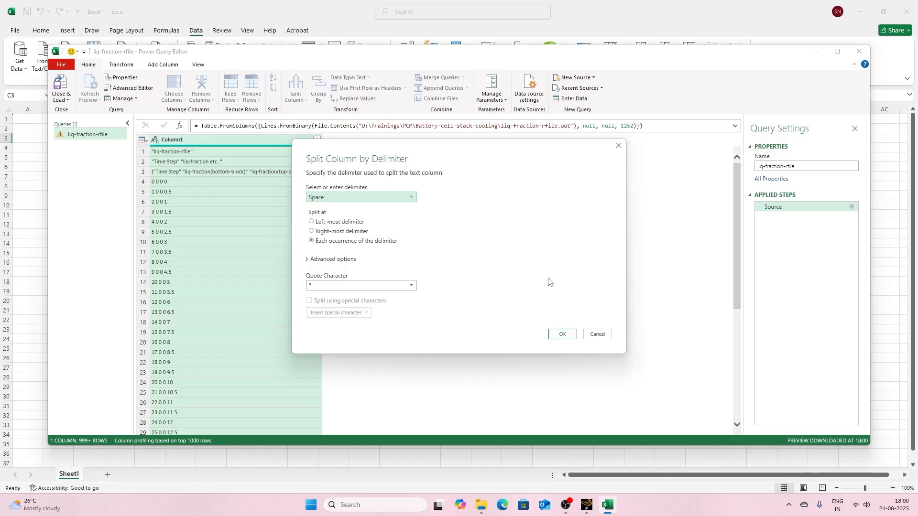
{"action": "left_click", "coordinate": [569, 334]}
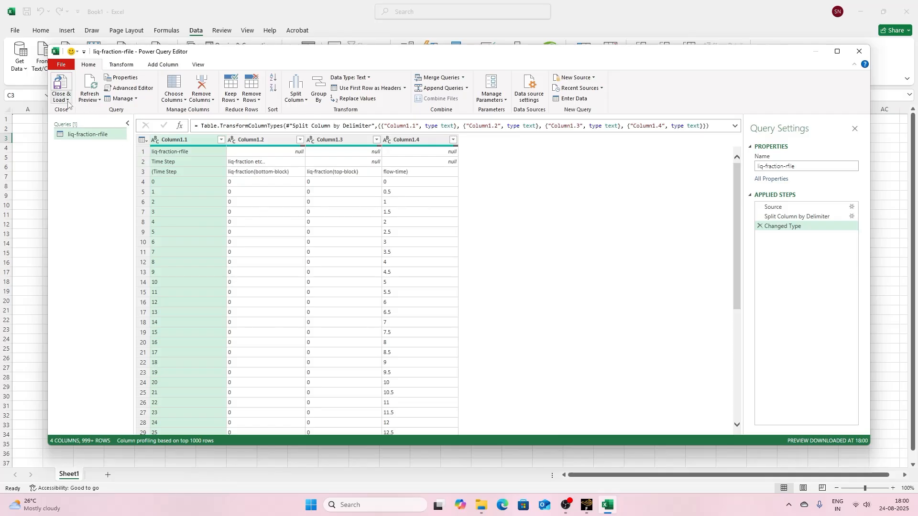
{"action": "left_click", "coordinate": [61, 82]}
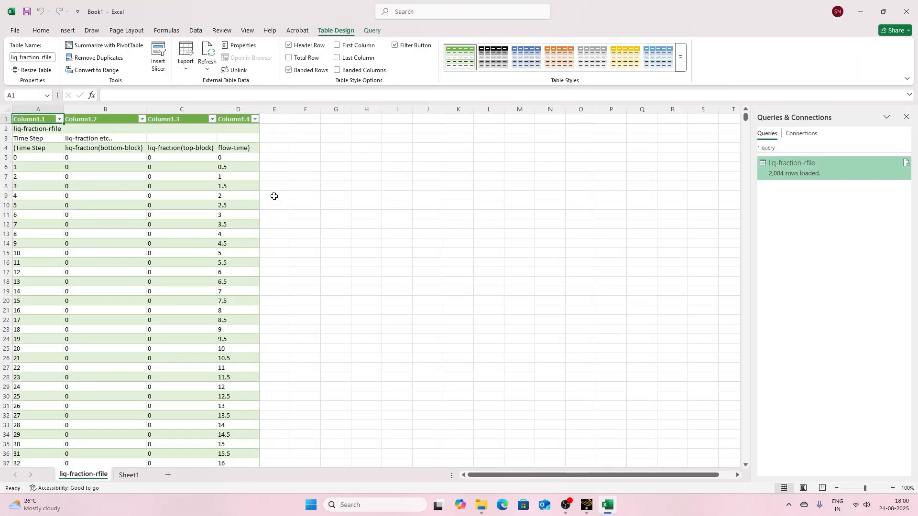
- Check the flow-time and liquid-fraction headings, and delete the Time Step column from the loaded table
{"action": "left_click", "coordinate": [230, 148]}
{"action": "left_click", "coordinate": [182, 147]}
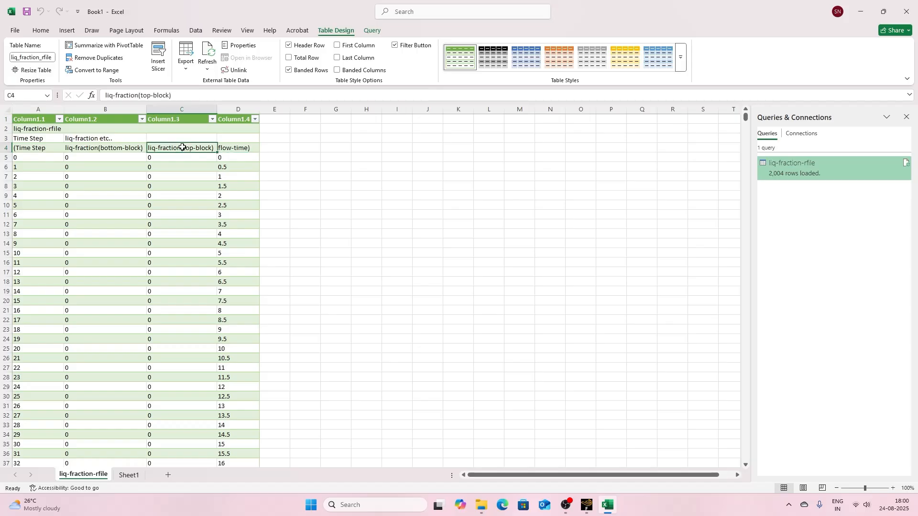
{"action": "left_click", "coordinate": [111, 149]}
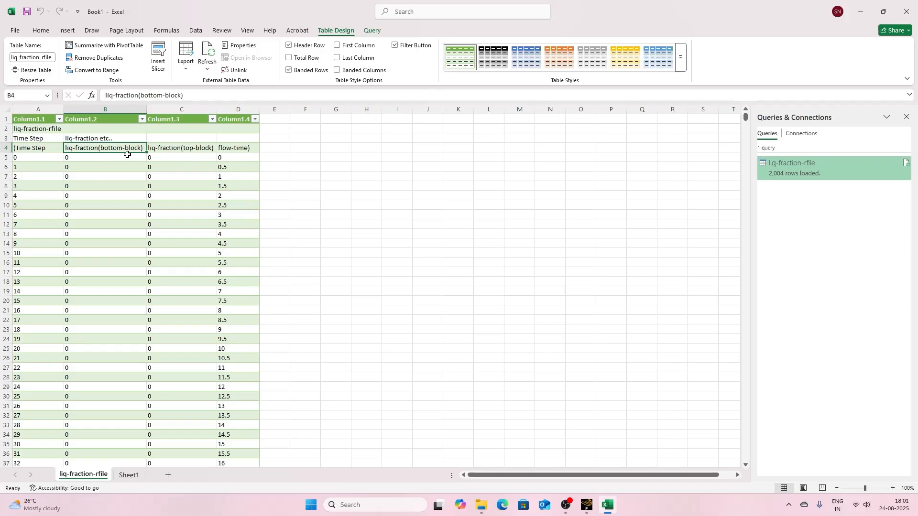
{"action": "left_click", "coordinate": [275, 234]}
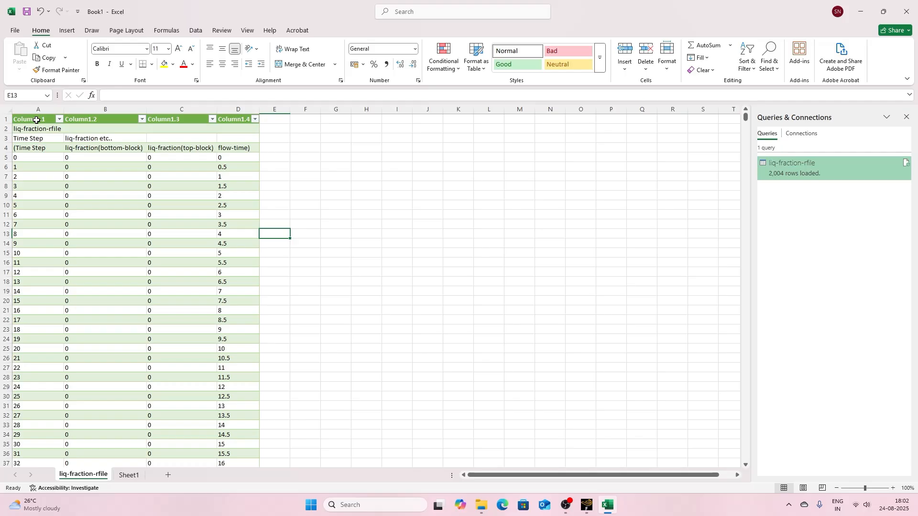
{"action": "left_click", "coordinate": [43, 106]}
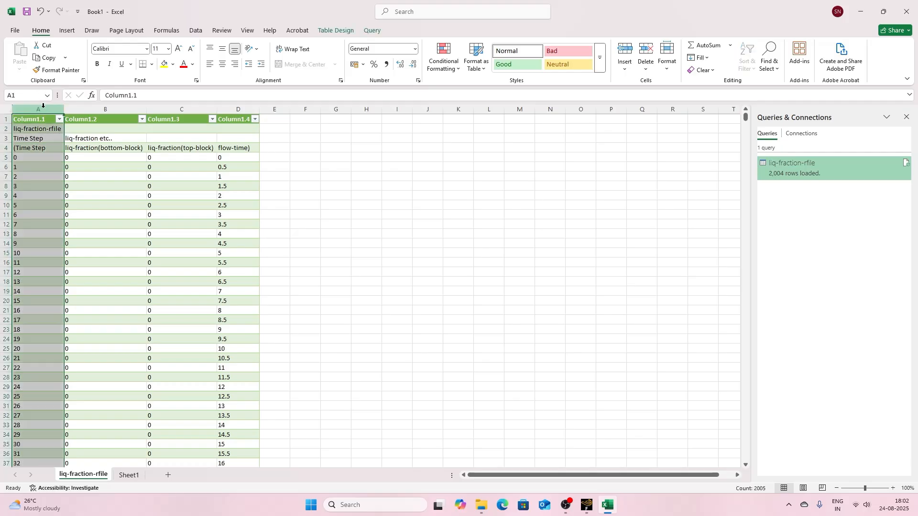
{"action": "right_click", "coordinate": [41, 107]}
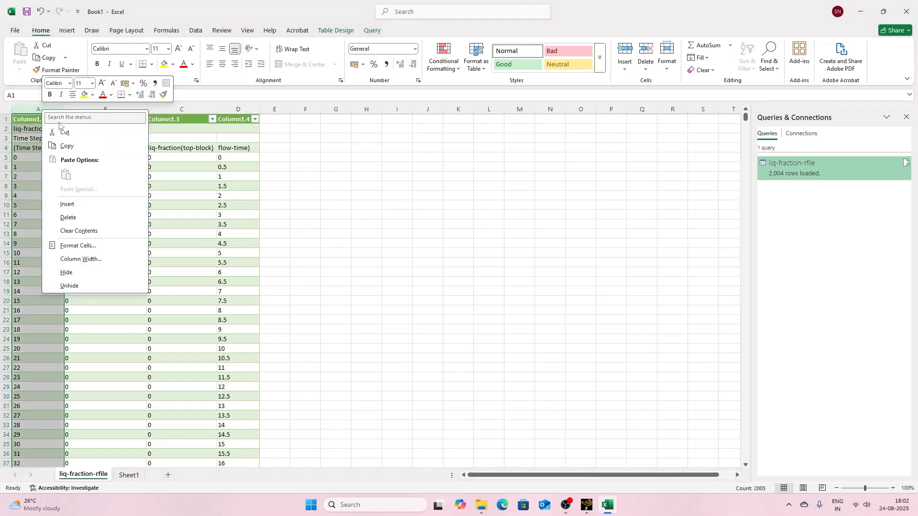
{"action": "left_click", "coordinate": [67, 218]}
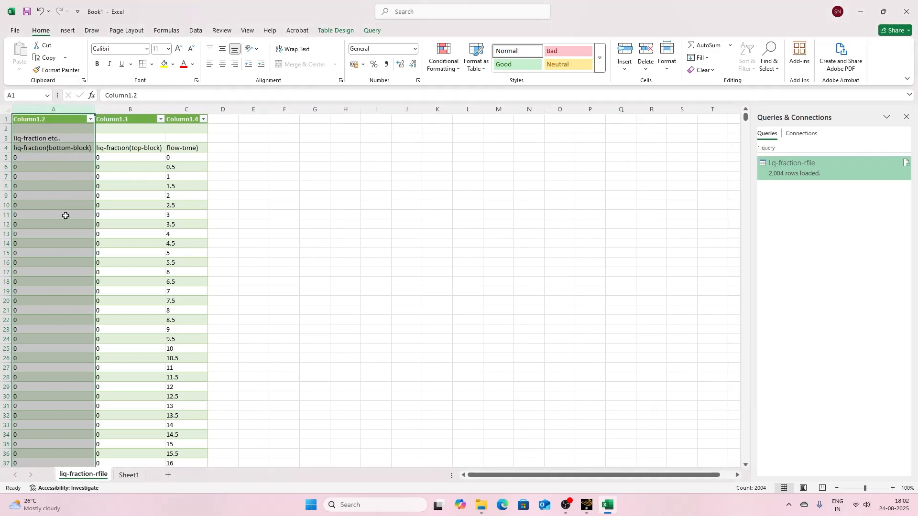
{"action": "left_click", "coordinate": [265, 206]}
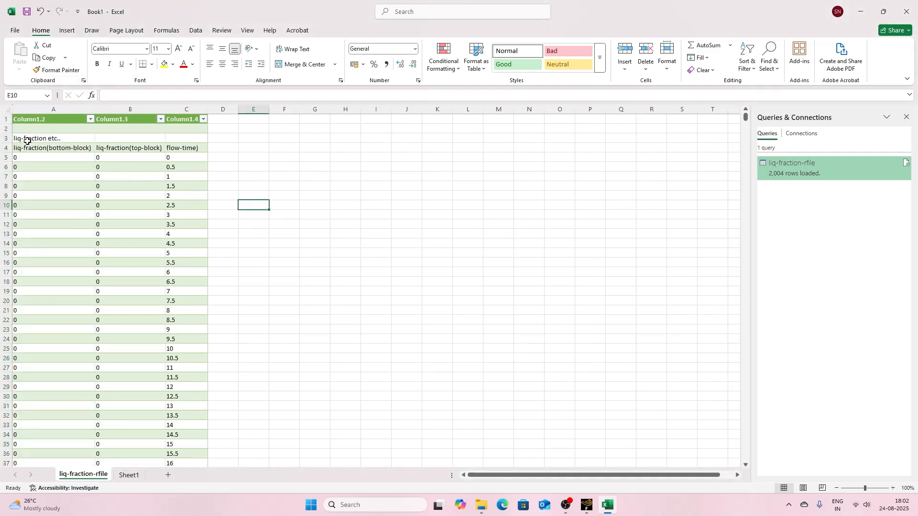
- Copy the liquid-fraction and flow-time table data from row 3 down and paste it as values starting at E3
{"action": "left_click_drag", "start_coordinate": [28, 140], "coordinate": [195, 131]}
{"action": "key", "text": "ctrl+shift+Down"}
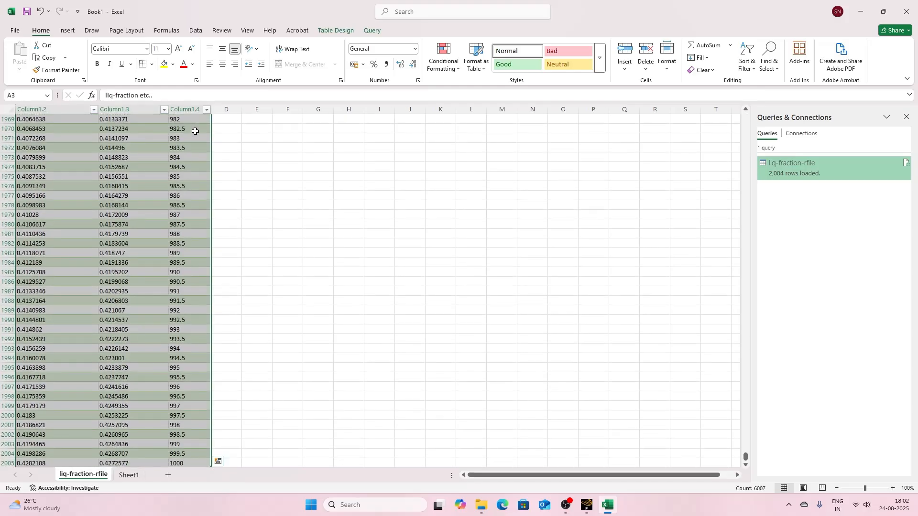
{"action": "key", "text": "ctrl+c"}
{"action": "left_click_drag", "start_coordinate": [746, 457], "coordinate": [744, 117]}
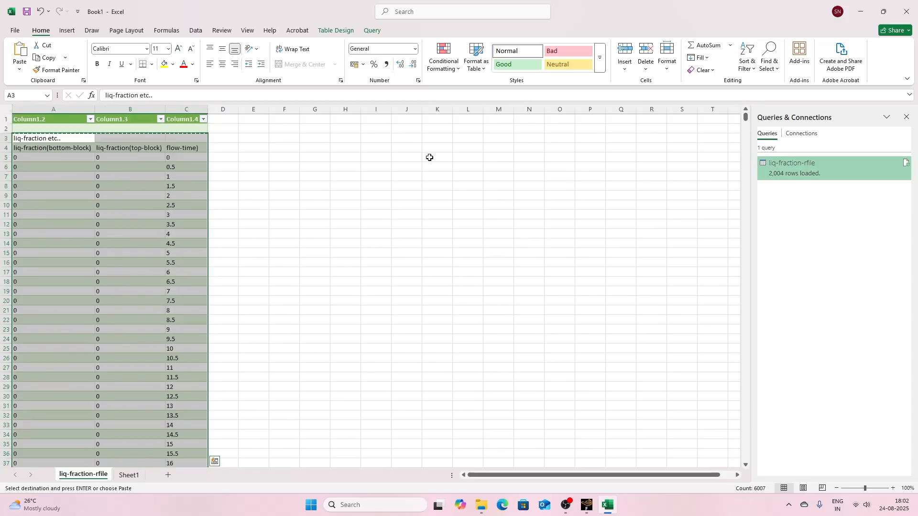
{"action": "right_click", "coordinate": [258, 139]}
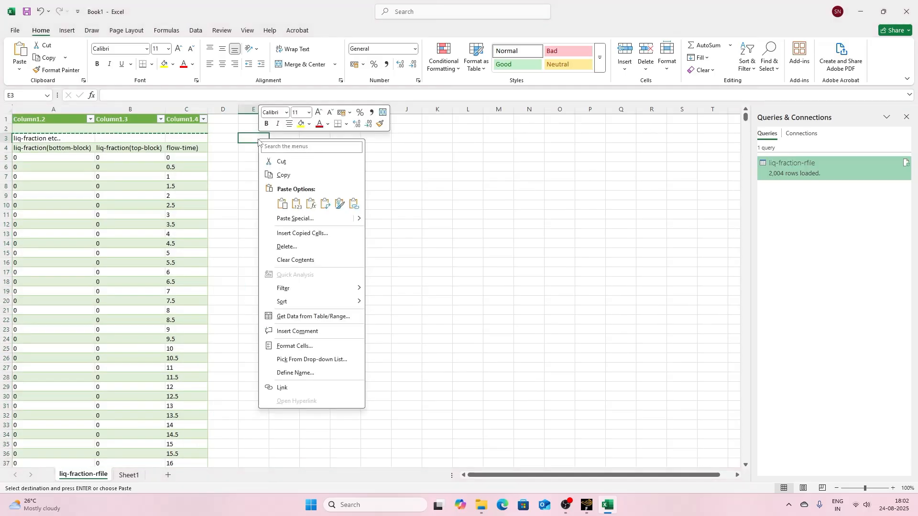
{"action": "left_click", "coordinate": [296, 206]}
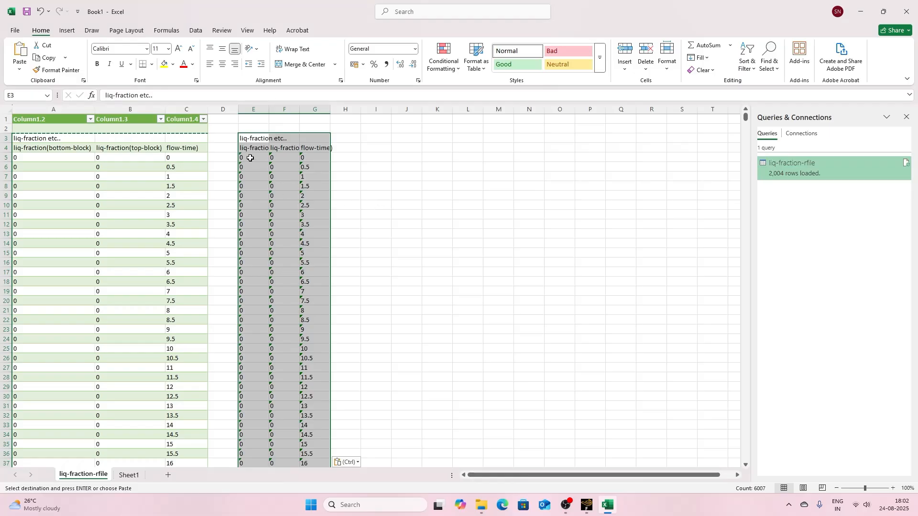
{"action": "left_click", "coordinate": [352, 161]}
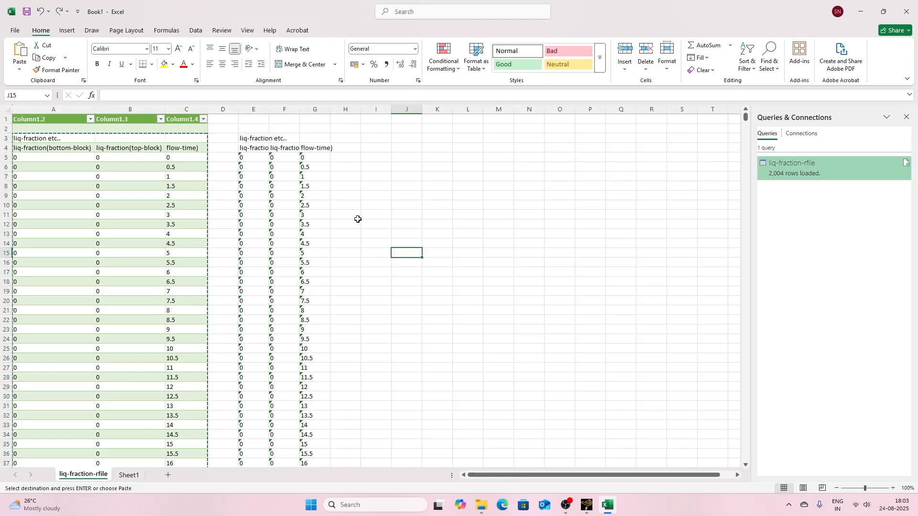
- Convert the pasted text values in E5:G2005 to numbers
{"action": "left_click_drag", "start_coordinate": [242, 157], "coordinate": [307, 156]}
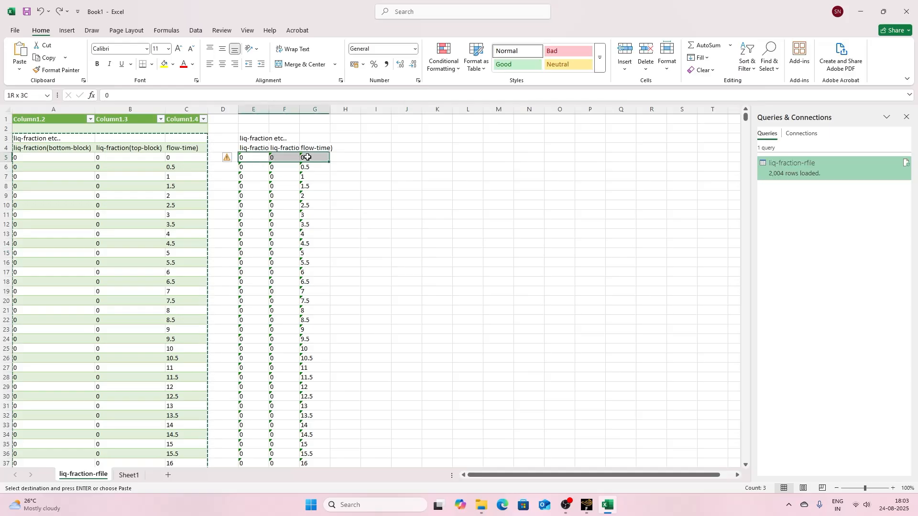
{"action": "key", "text": "ctrl+shift+Down"}
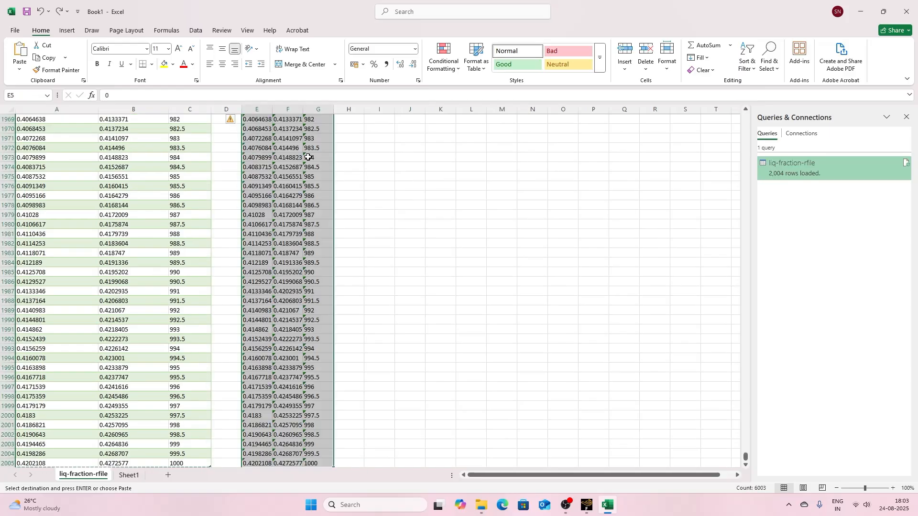
{"action": "left_click", "coordinate": [235, 122]}
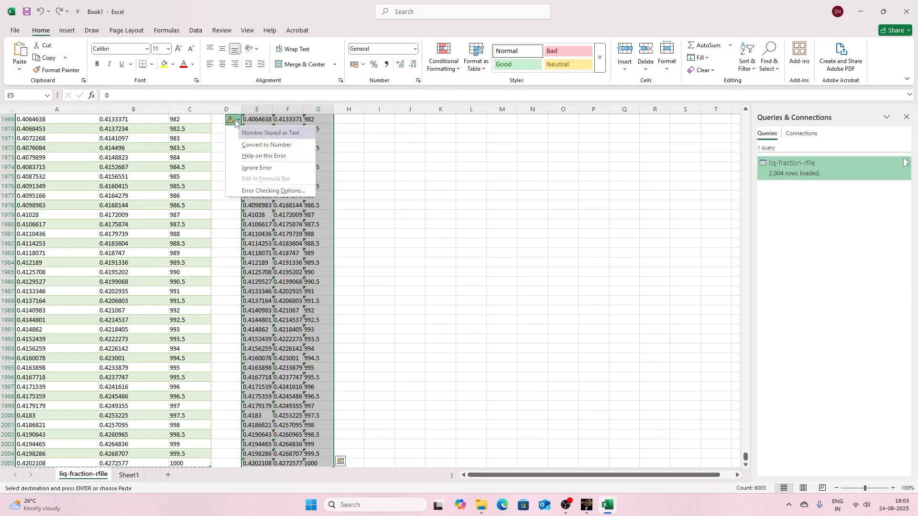
{"action": "left_click", "coordinate": [292, 145]}
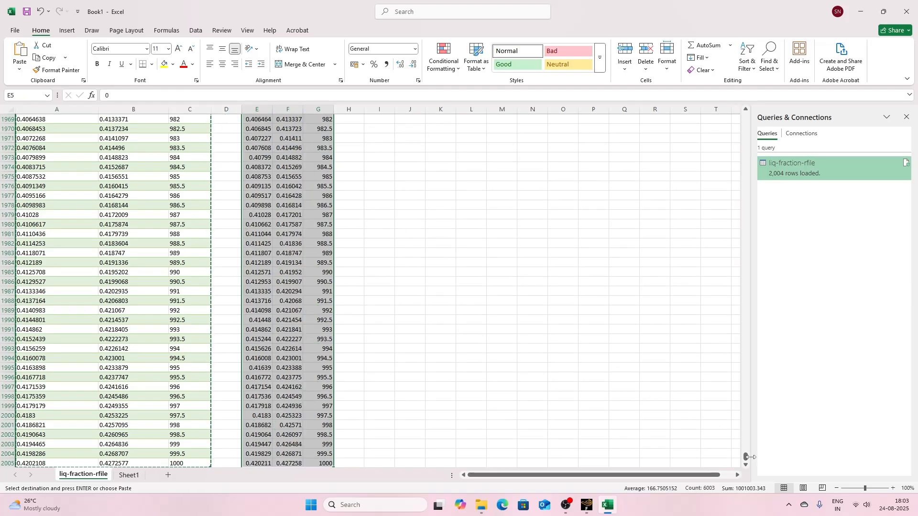
{"action": "left_click_drag", "start_coordinate": [747, 457], "coordinate": [737, 98]}
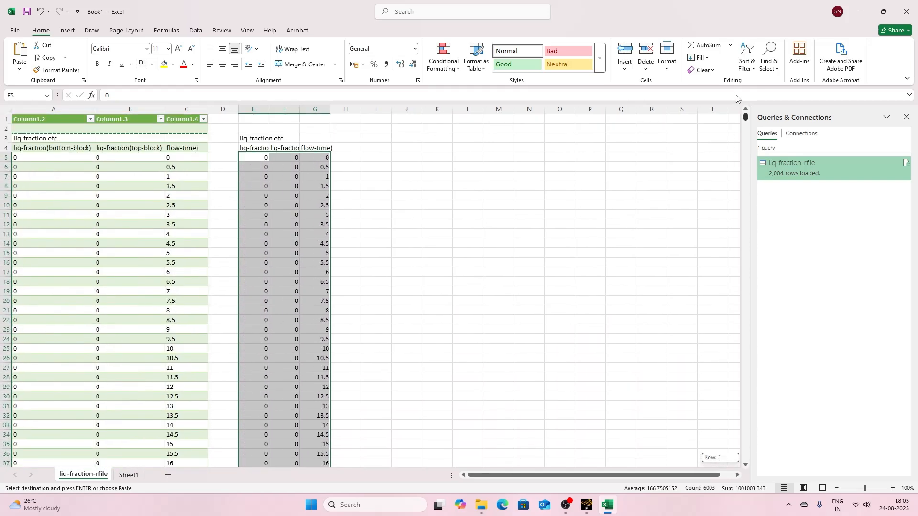
- Insert an empty scatter chart with straight lines and no markers, and place it beside the pasted data
{"action": "left_click", "coordinate": [375, 158]}
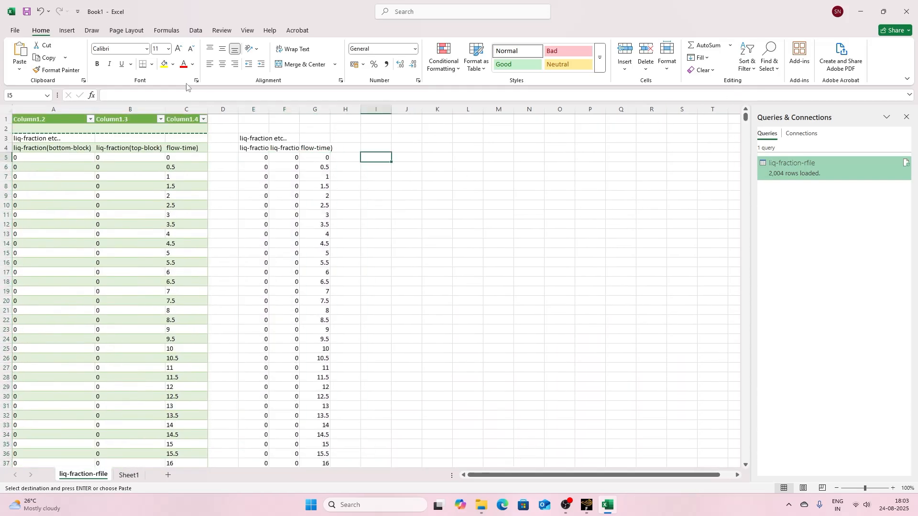
{"action": "left_click", "coordinate": [67, 30]}
{"action": "left_click", "coordinate": [330, 70]}
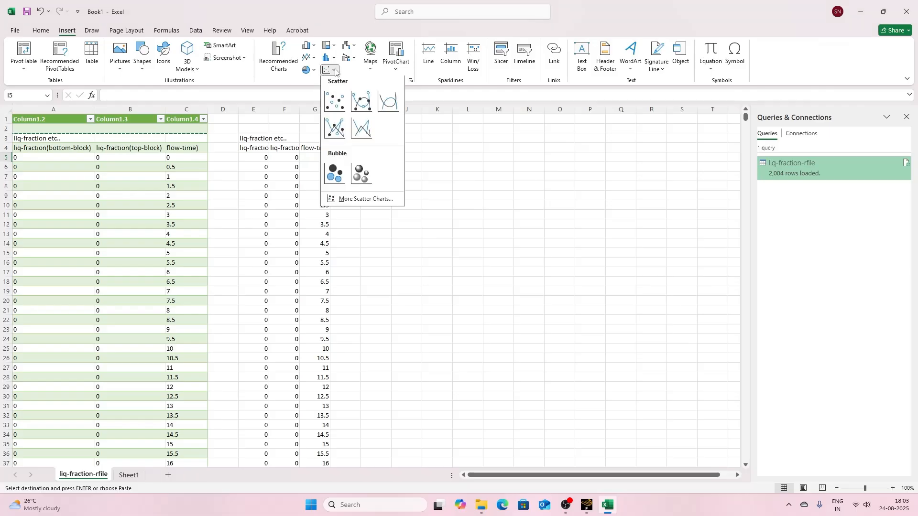
{"action": "left_click", "coordinate": [359, 128]}
{"action": "left_click_drag", "start_coordinate": [363, 254], "coordinate": [471, 232]}
- Add a chart series named top-block-liq-fraction with the flow-time values in G5:G2005 as its X values
{"action": "right_click", "coordinate": [471, 232]}
{"action": "left_click", "coordinate": [506, 343]}
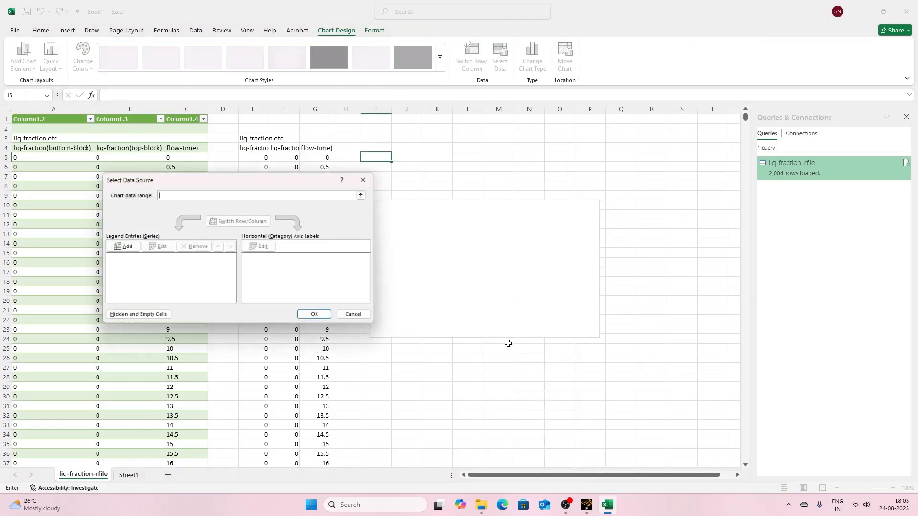
{"action": "left_click", "coordinate": [124, 246]}
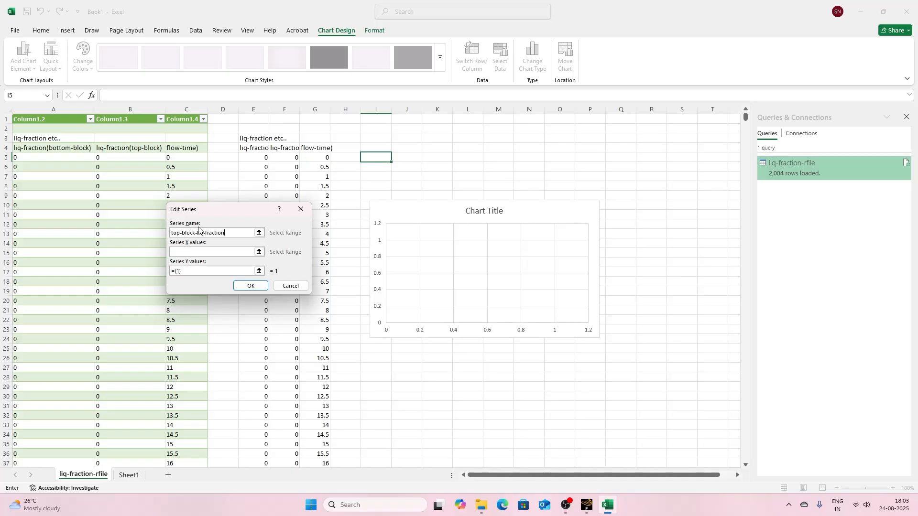
{"action": "left_click", "coordinate": [259, 251]}
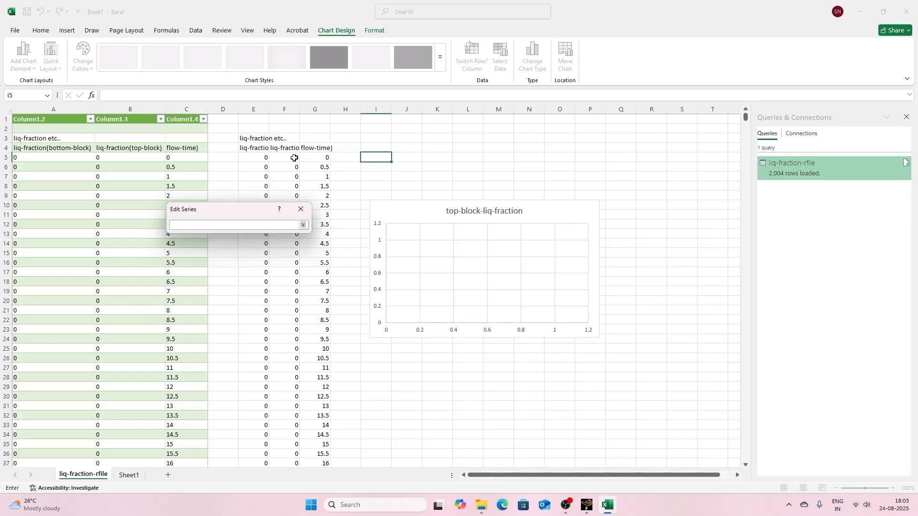
{"action": "left_click", "coordinate": [314, 157]}
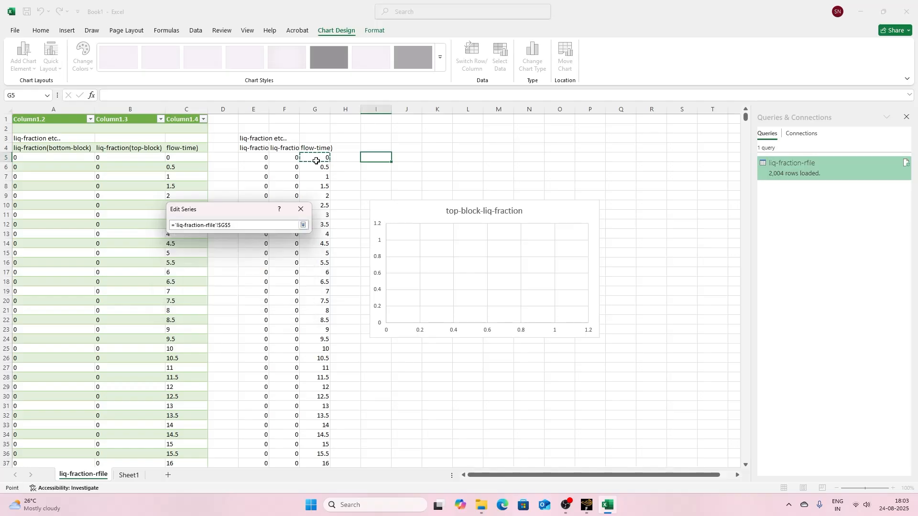
{"action": "key", "text": "ctrl+shift+Down"}
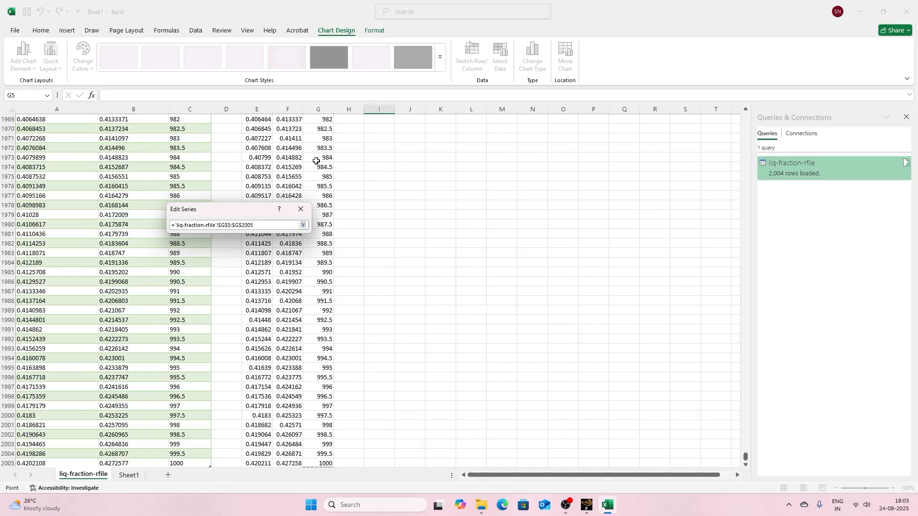
{"action": "left_click", "coordinate": [303, 225]}
- Use the top-block liquid fractions in F5:F2005 as the series' Y values and apply the chart data
{"action": "left_click", "coordinate": [259, 271]}
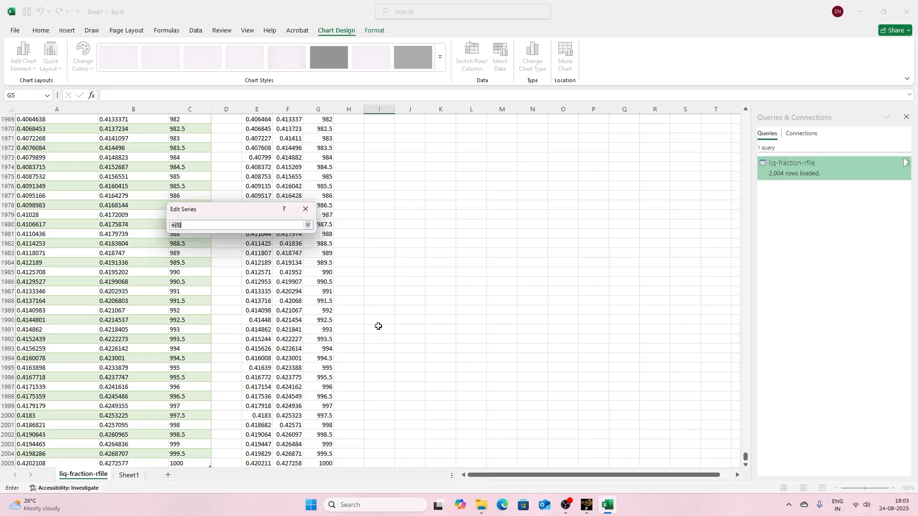
{"action": "left_click_drag", "start_coordinate": [745, 457], "coordinate": [750, 102]}
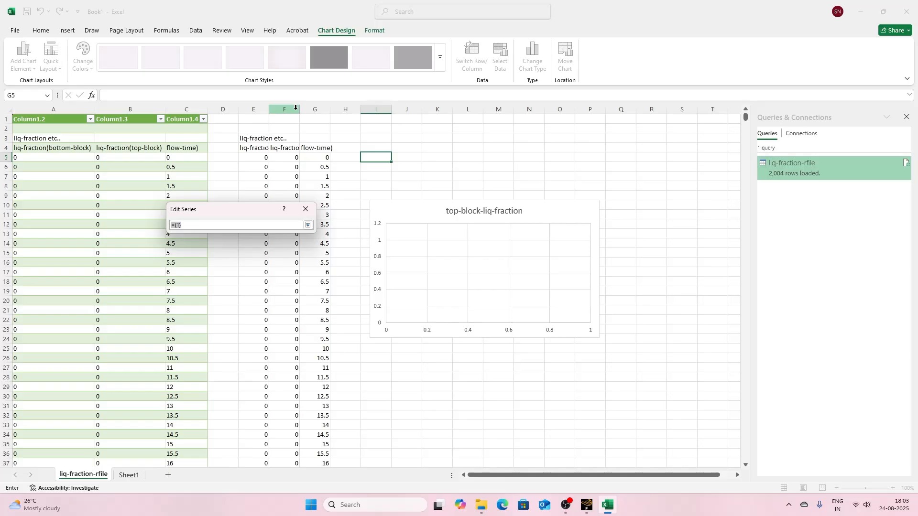
{"action": "left_click", "coordinate": [284, 157]}
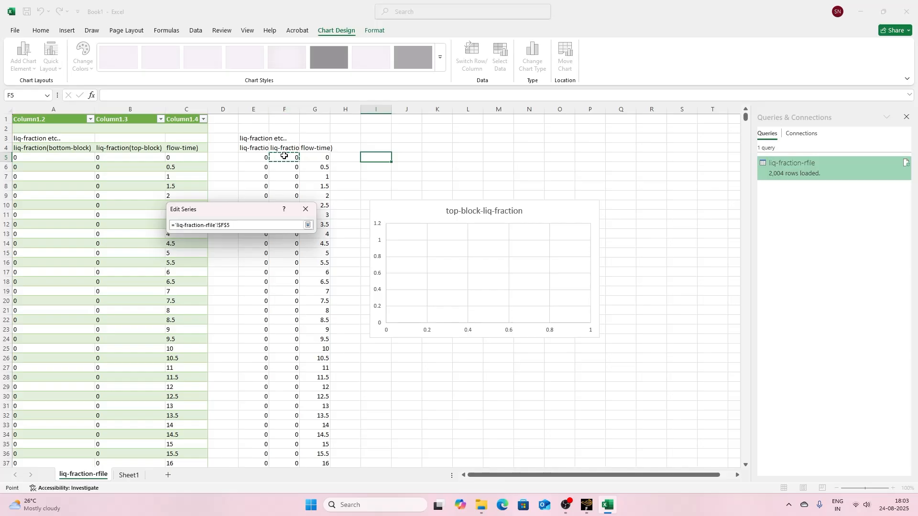
{"action": "key", "text": "ctrl+shift+Down"}
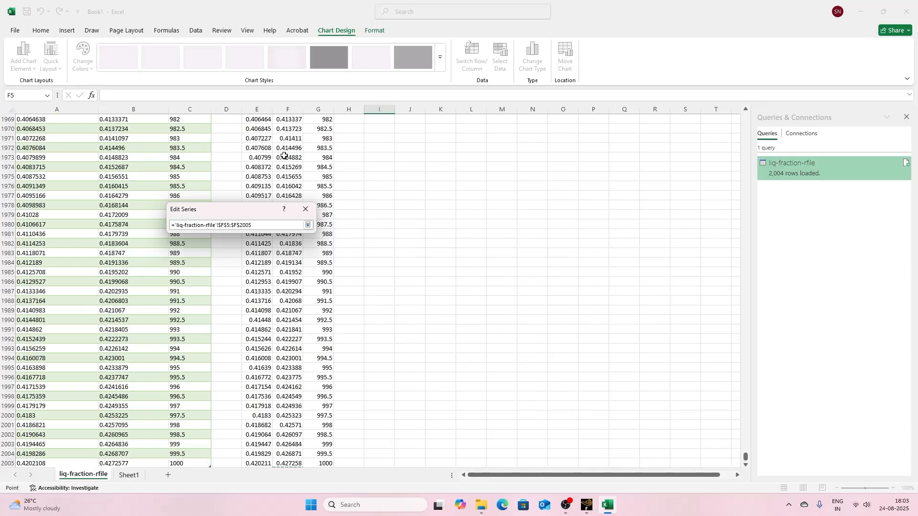
{"action": "left_click", "coordinate": [308, 225]}
{"action": "left_click", "coordinate": [256, 285]}
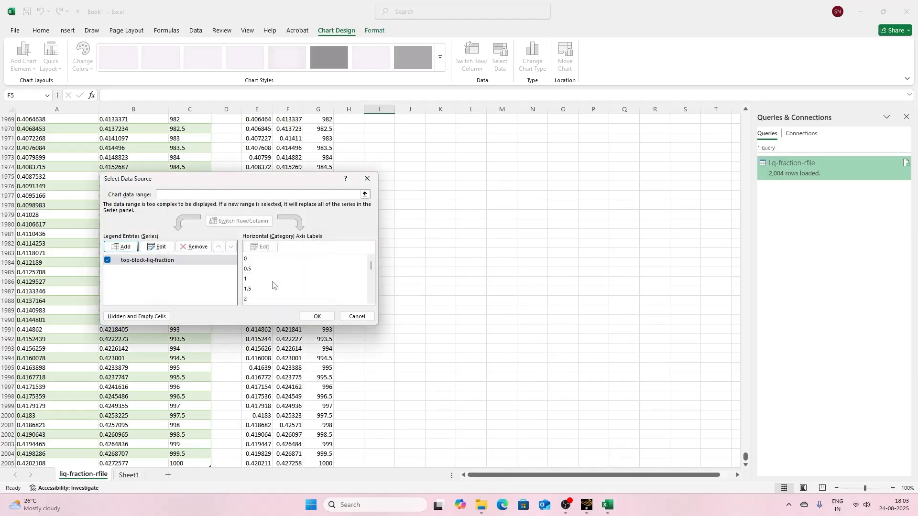
{"action": "left_click", "coordinate": [315, 316]}
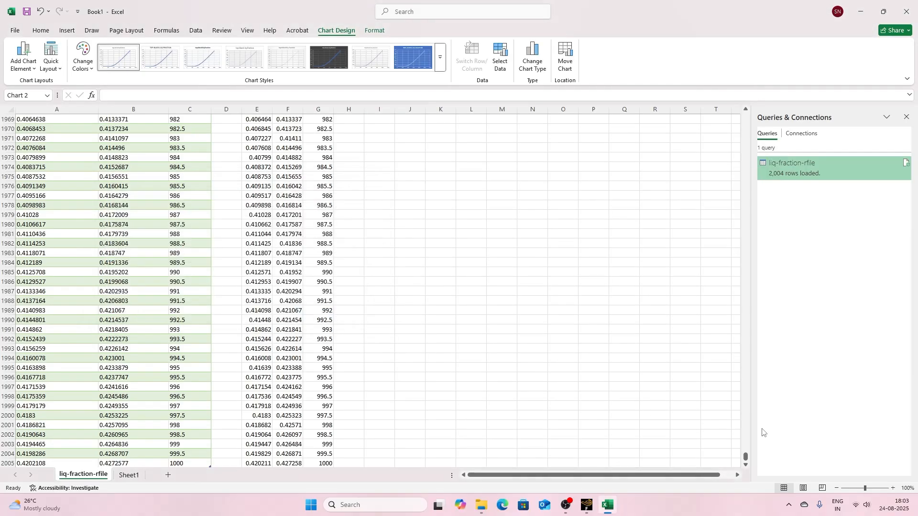
- Enlarge the chart and add axis titles and a legend to it
{"action": "left_click_drag", "start_coordinate": [745, 457], "coordinate": [746, 102]}
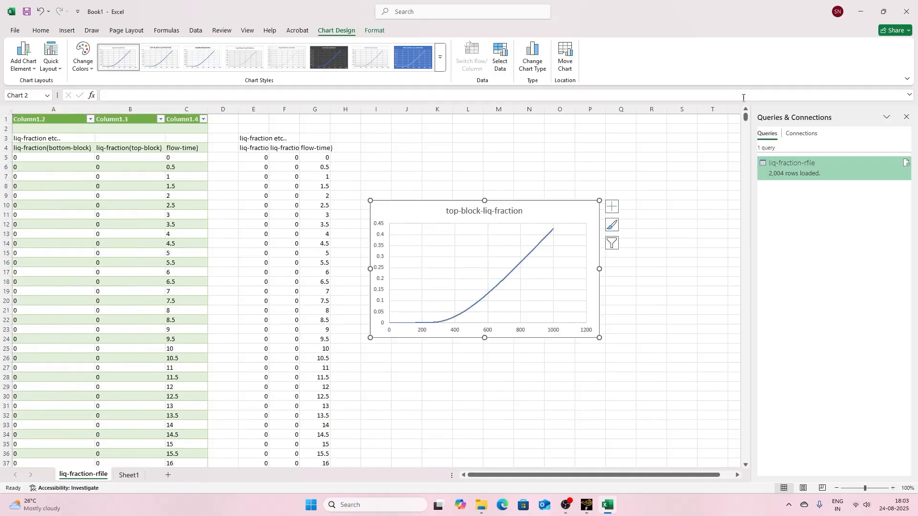
{"action": "left_click_drag", "start_coordinate": [599, 338], "coordinate": [678, 378]}
{"action": "left_click", "coordinate": [692, 209]}
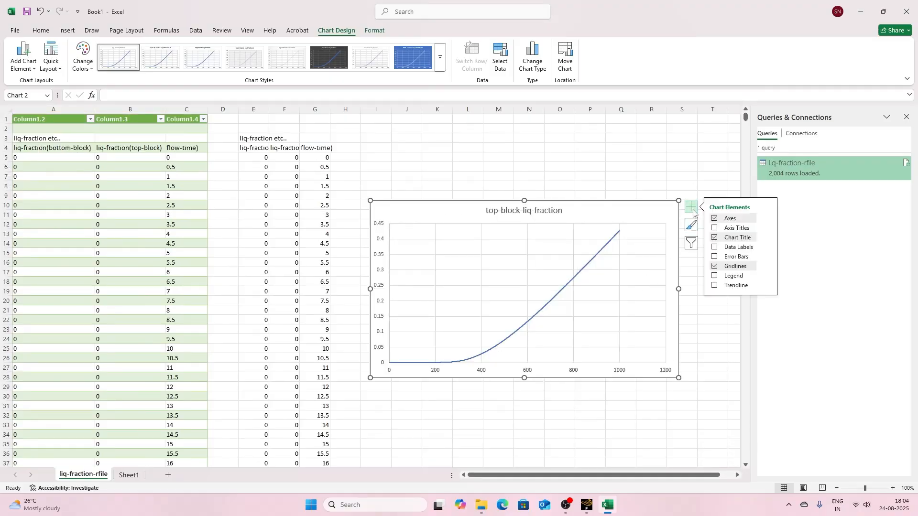
{"action": "left_click", "coordinate": [736, 228]}
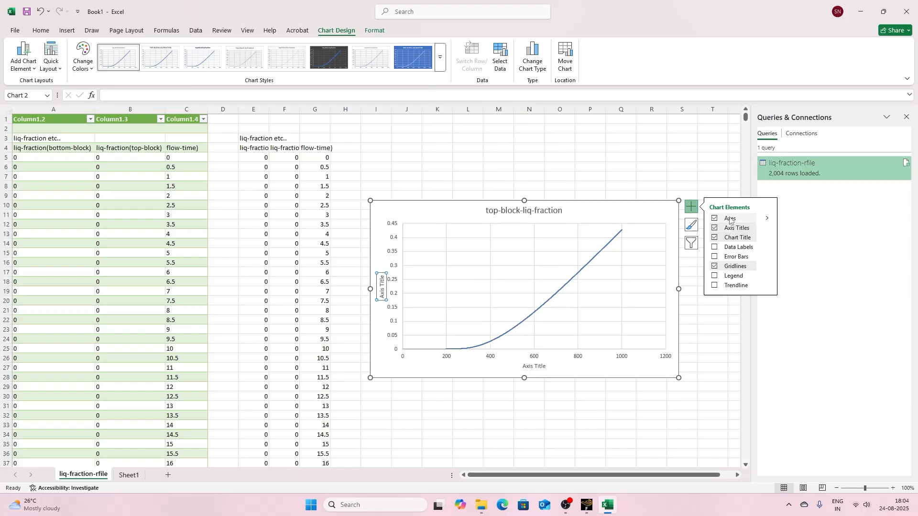
{"action": "left_click", "coordinate": [733, 276]}
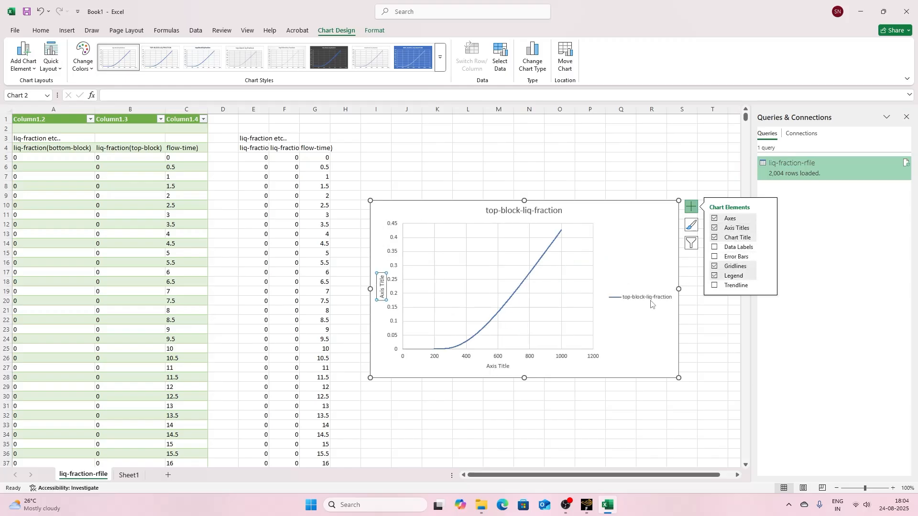
- Change the chart title to "PCM liquid fraction" and widen the plot area toward the legend
{"action": "left_click", "coordinate": [515, 211]}
{"action": "left_click", "coordinate": [515, 211]}
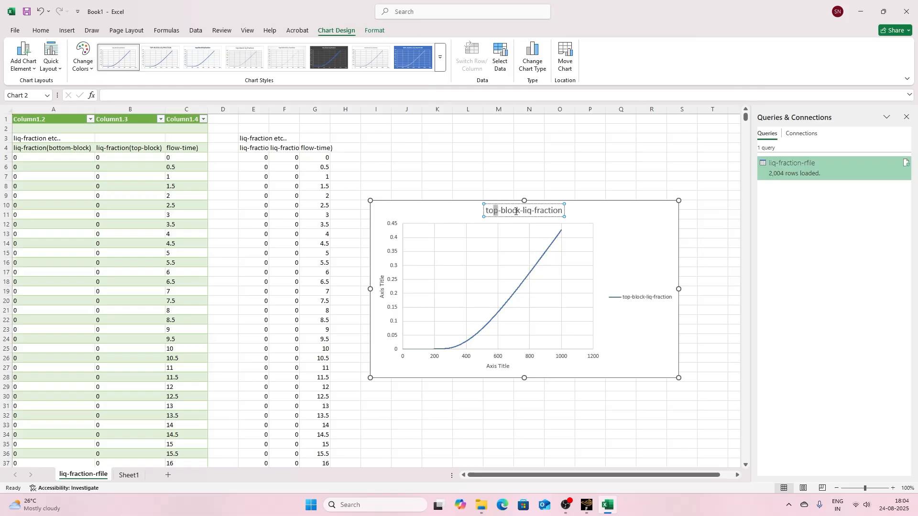
{"action": "left_click_drag", "start_coordinate": [515, 211], "coordinate": [589, 205]}
{"action": "type", "text": "P"}
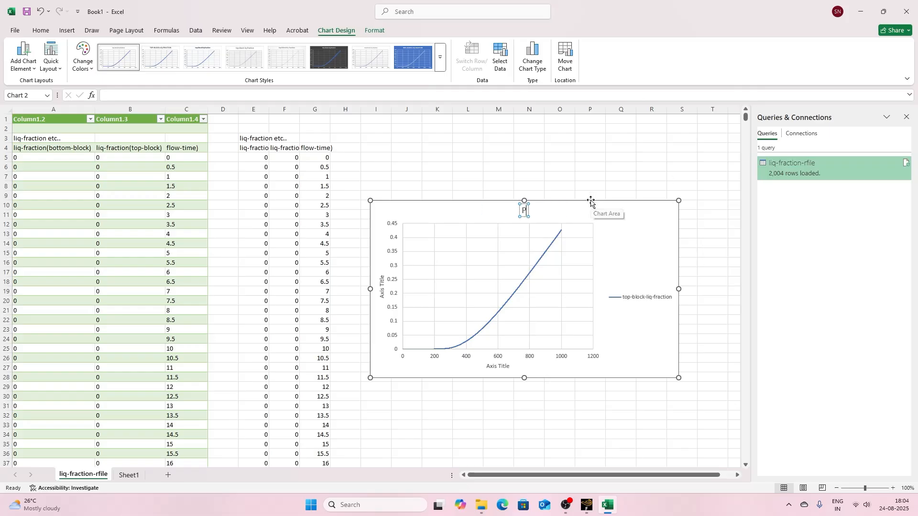
{"action": "type", "text": "CM liqu"}
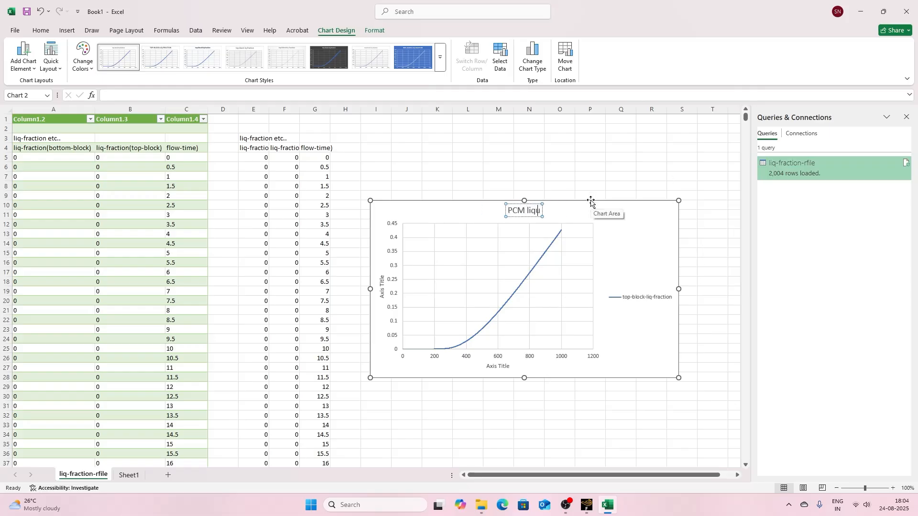
{"action": "type", "text": "id fraction"}
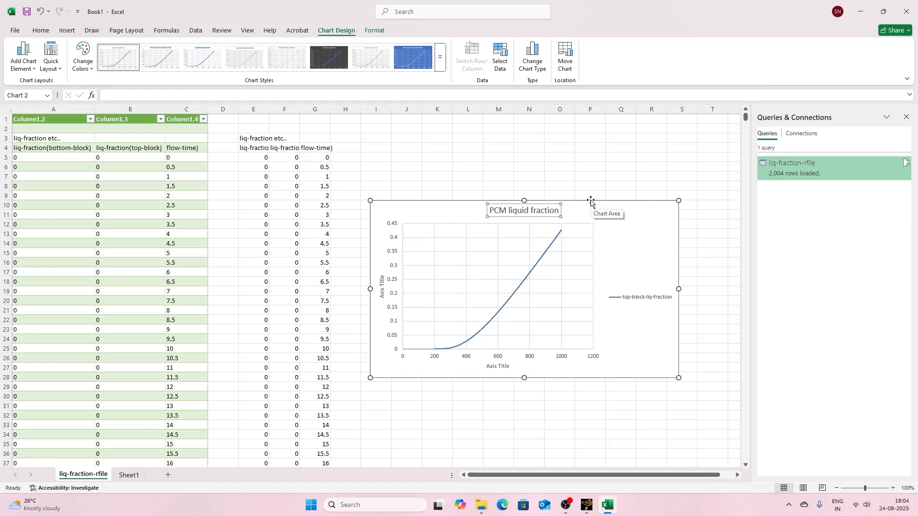
{"action": "left_click", "coordinate": [619, 235]}
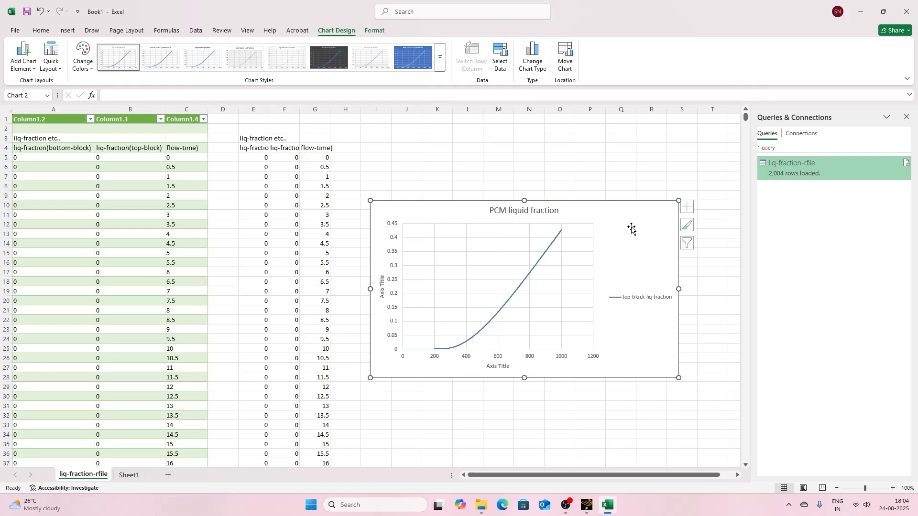
{"action": "left_click", "coordinate": [600, 257]}
{"action": "left_click_drag", "start_coordinate": [624, 286], "coordinate": [641, 289]}
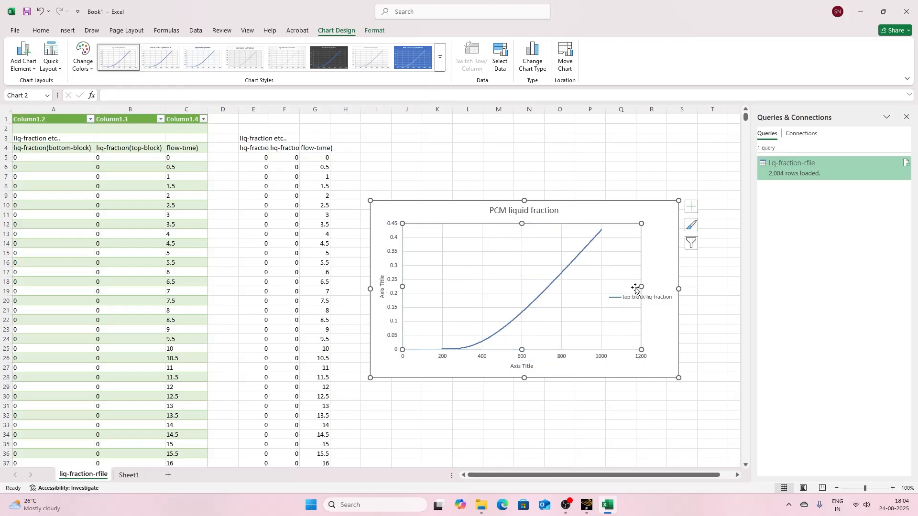
- Add a second series named bottom-block-liquid-fraction with the flow-time values in G5:G2005 as its X values
{"action": "right_click", "coordinate": [526, 260]}
{"action": "left_click", "coordinate": [555, 309]}
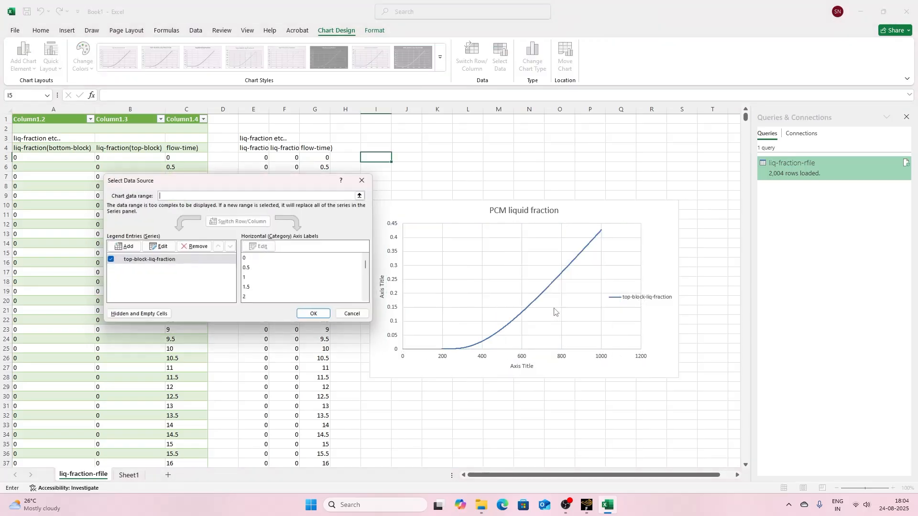
{"action": "left_click", "coordinate": [122, 246]}
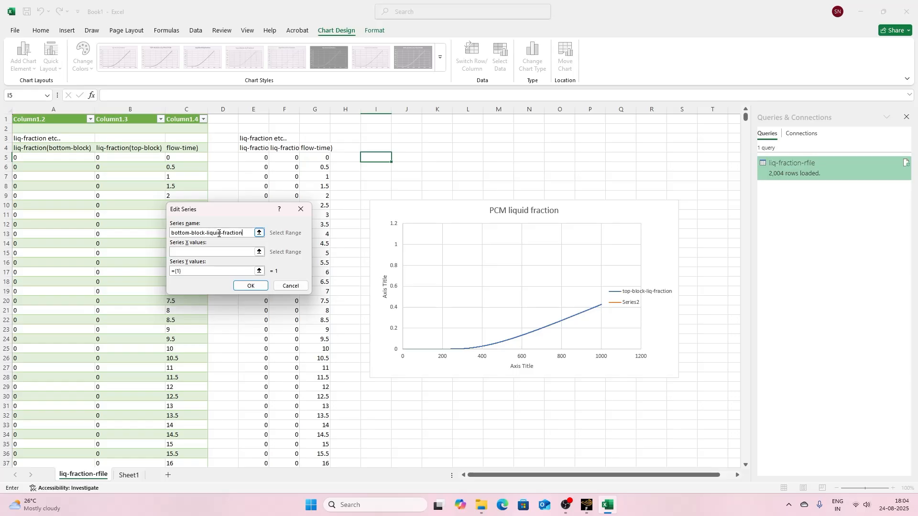
{"action": "left_click", "coordinate": [242, 252]}
{"action": "left_click", "coordinate": [259, 252]}
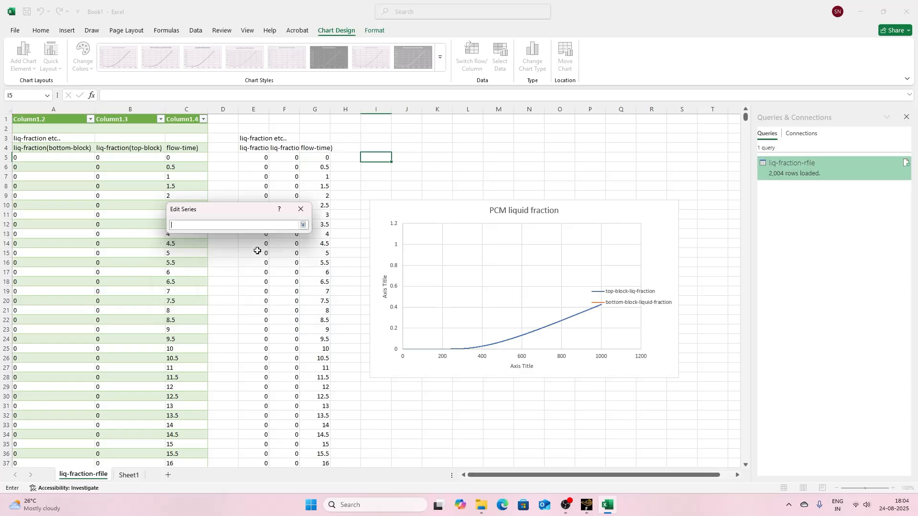
{"action": "left_click", "coordinate": [320, 157]}
{"action": "key", "text": "ctrl+shift+Down"}
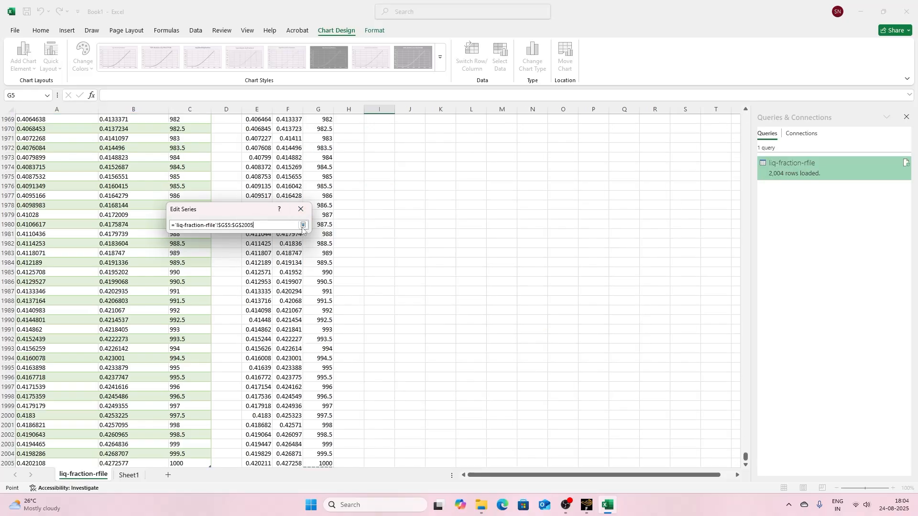
{"action": "left_click", "coordinate": [303, 225]}
- Set the second series' Y values to the bottom-block liquid fractions in E5:E2005 and apply the chart data
{"action": "left_click", "coordinate": [259, 271]}
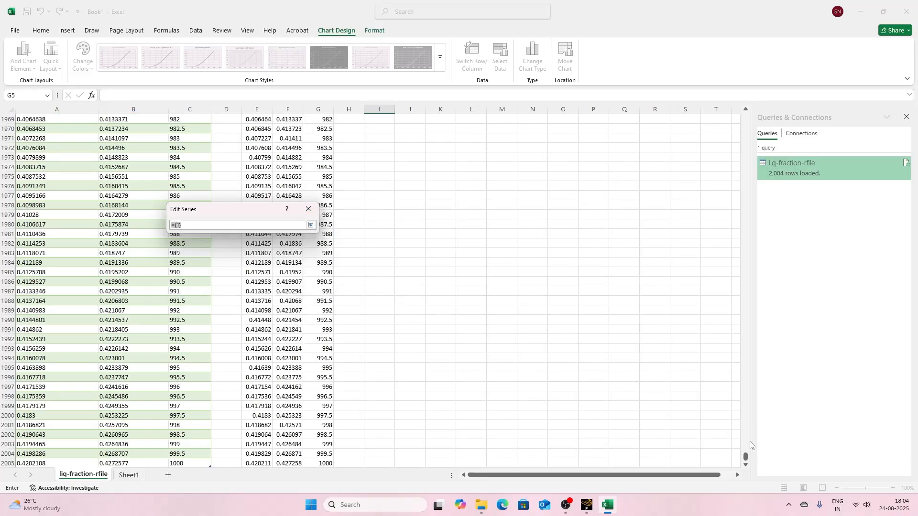
{"action": "left_click_drag", "start_coordinate": [746, 458], "coordinate": [747, 115]}
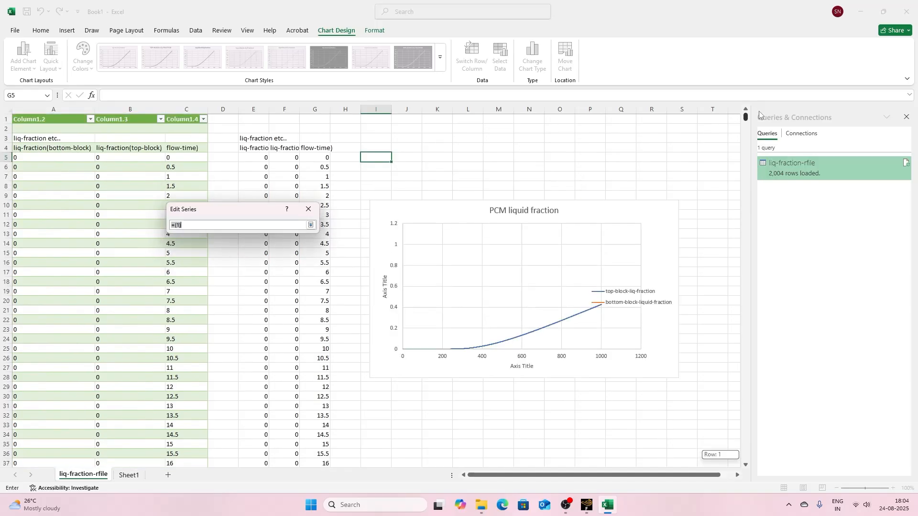
{"action": "left_click", "coordinate": [257, 158]}
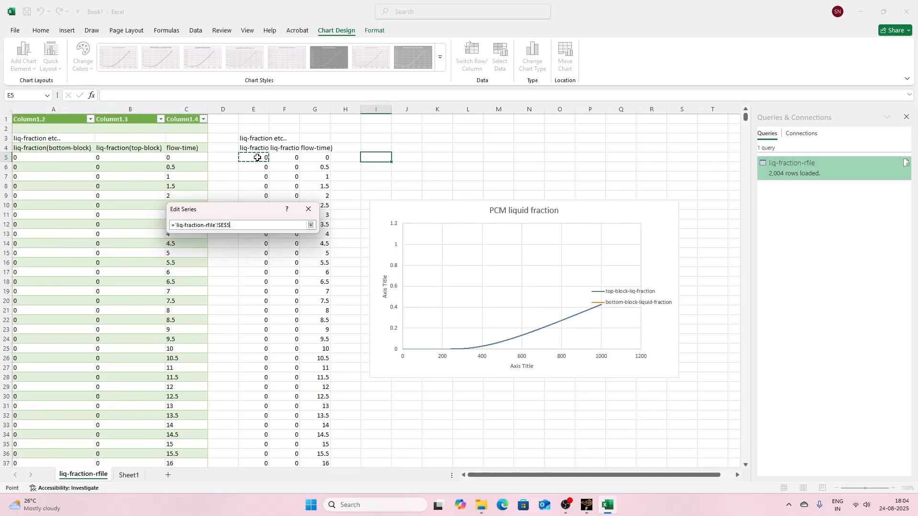
{"action": "key", "text": "ctrl+shift+Down"}
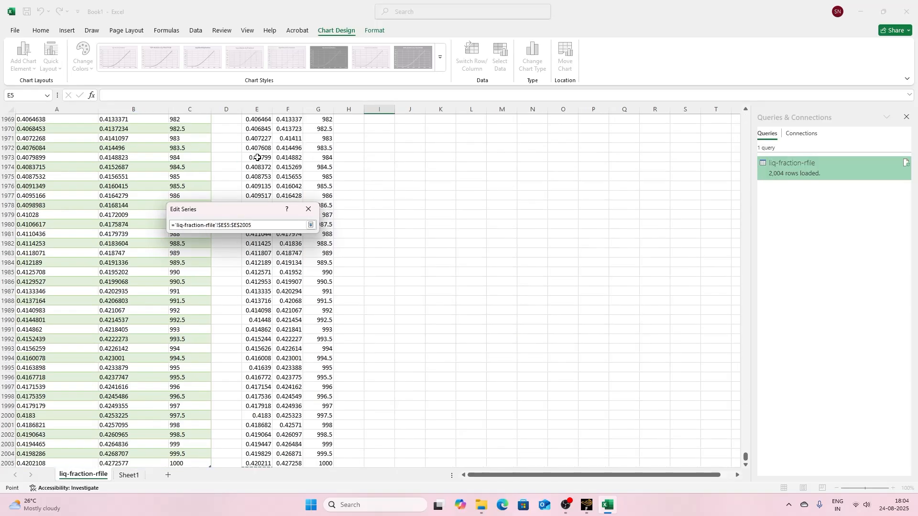
{"action": "left_click", "coordinate": [311, 225]}
{"action": "left_click", "coordinate": [259, 285]}
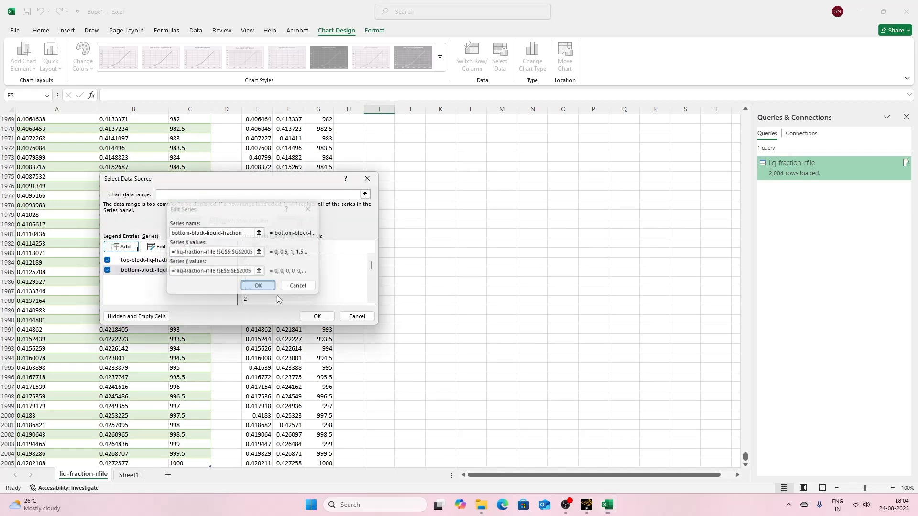
{"action": "left_click", "coordinate": [310, 316]}
{"action": "left_click_drag", "start_coordinate": [745, 458], "coordinate": [747, 117]}
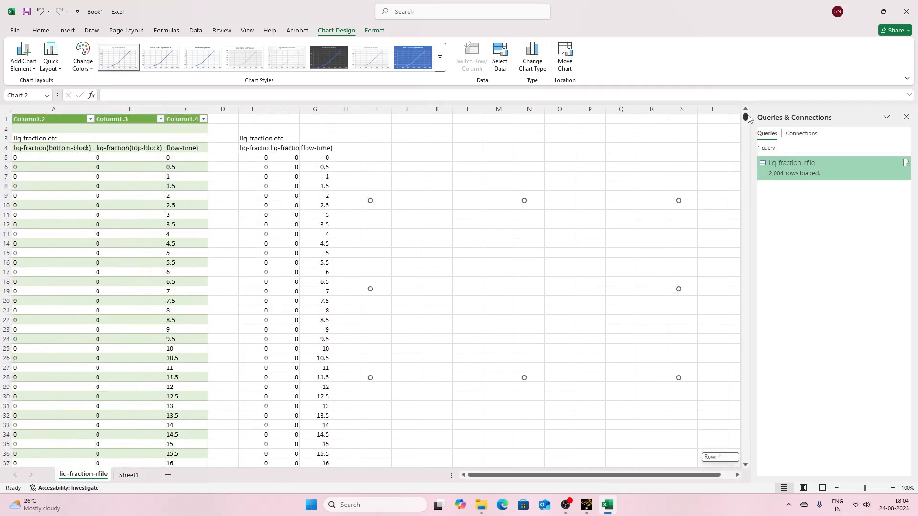